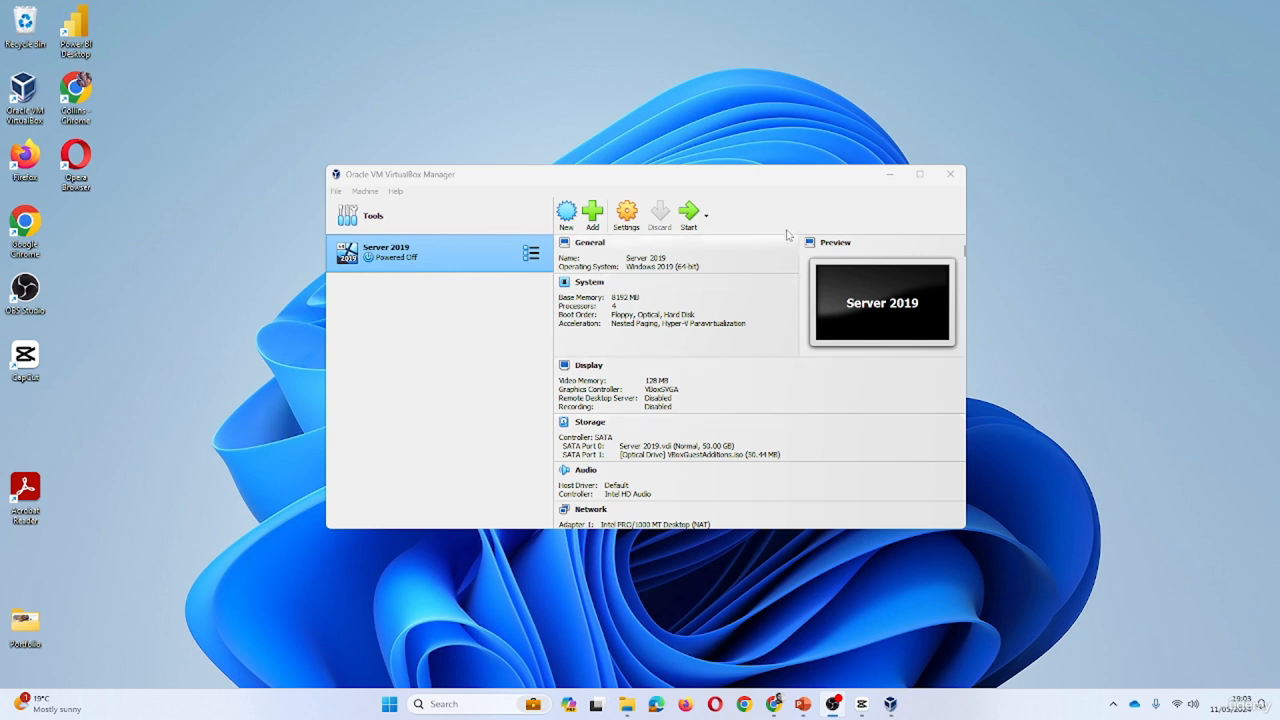
- Bring VirtualBox Manager forward and launch the New virtual machine wizard
click(429, 330)
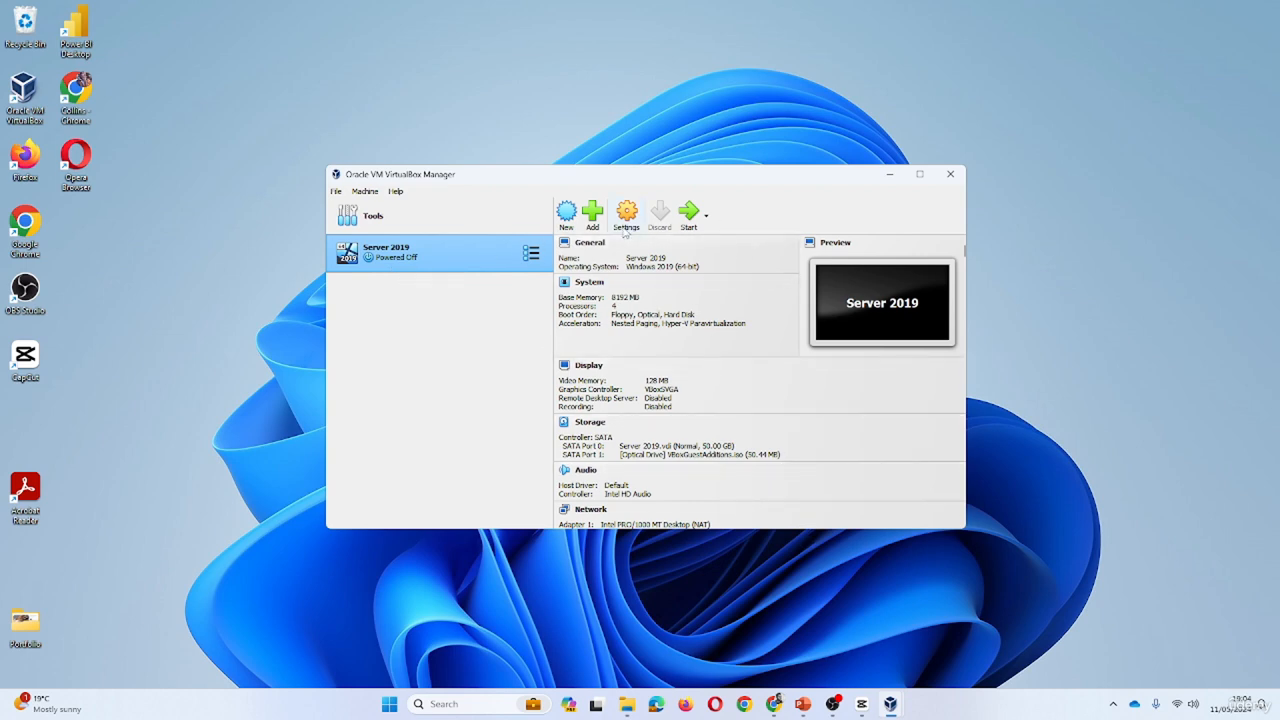
click(567, 216)
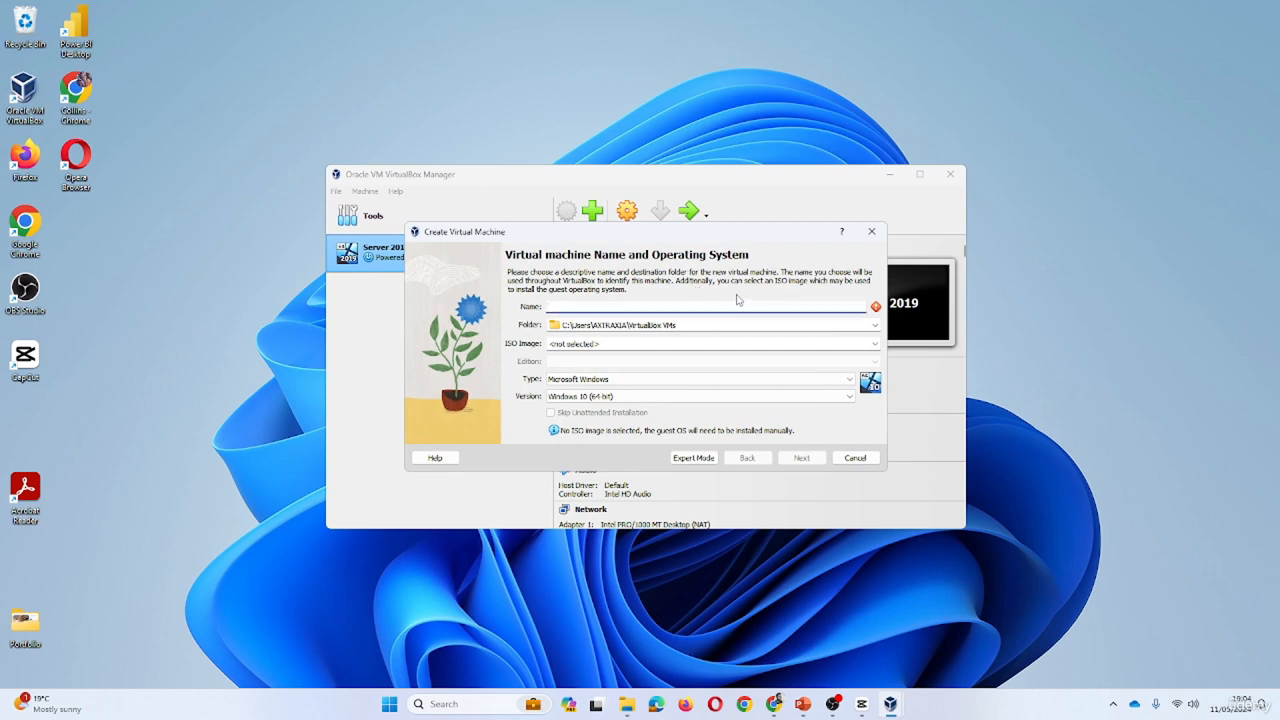
- Name the VM 'Windows 10', attach Downloads\Downloadables\Win11_23H2_English_x64v2.iso, and skip unattended installation
text(Windows 10)
click(874, 344)
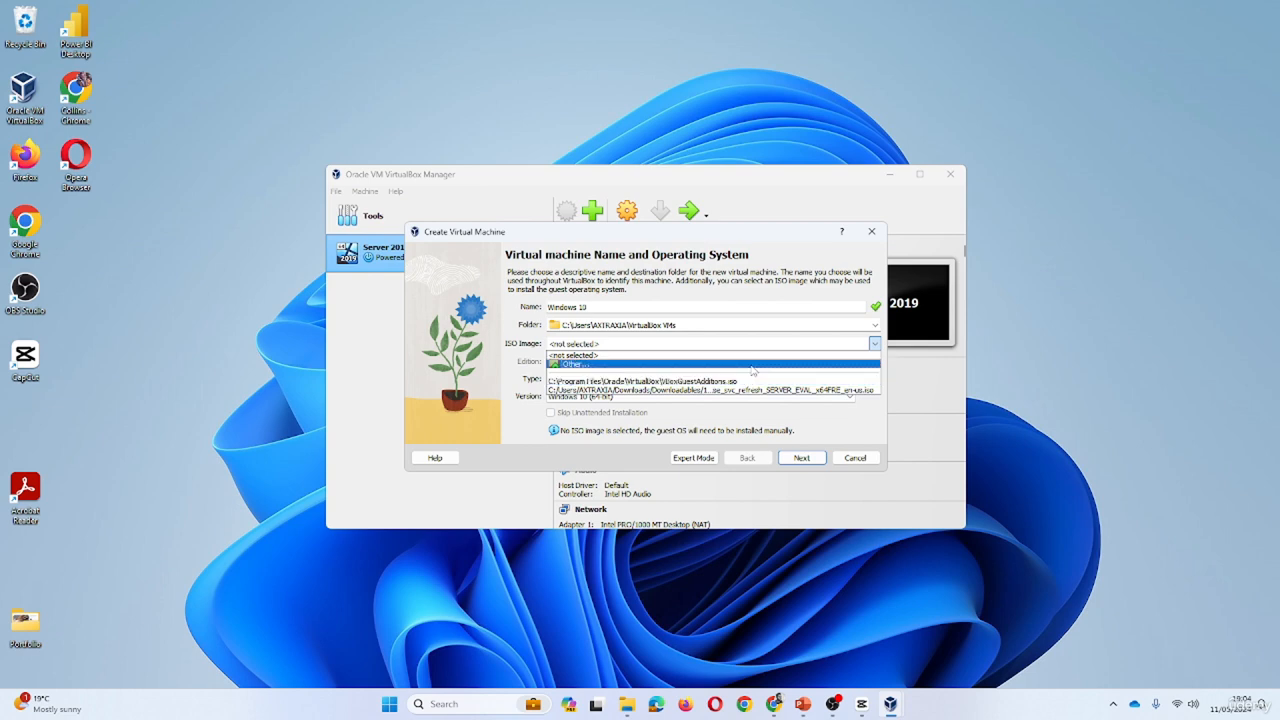
click(640, 364)
click(466, 441)
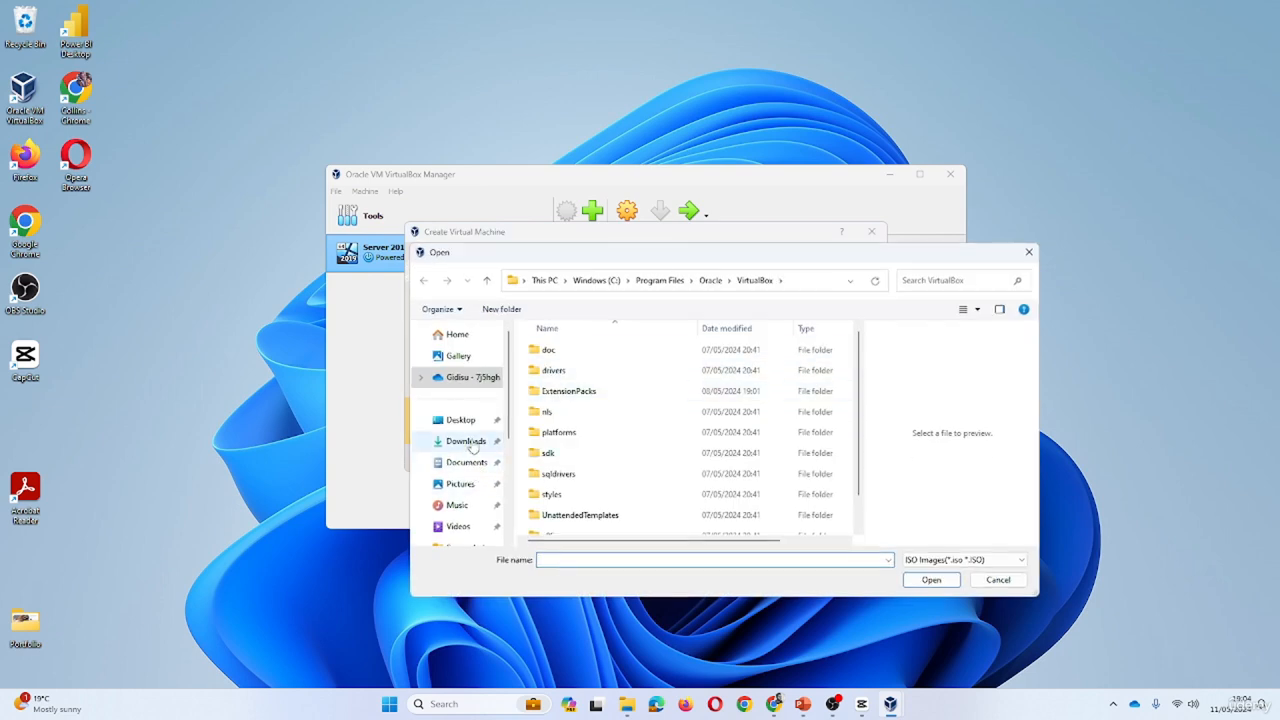
double_click(568, 370)
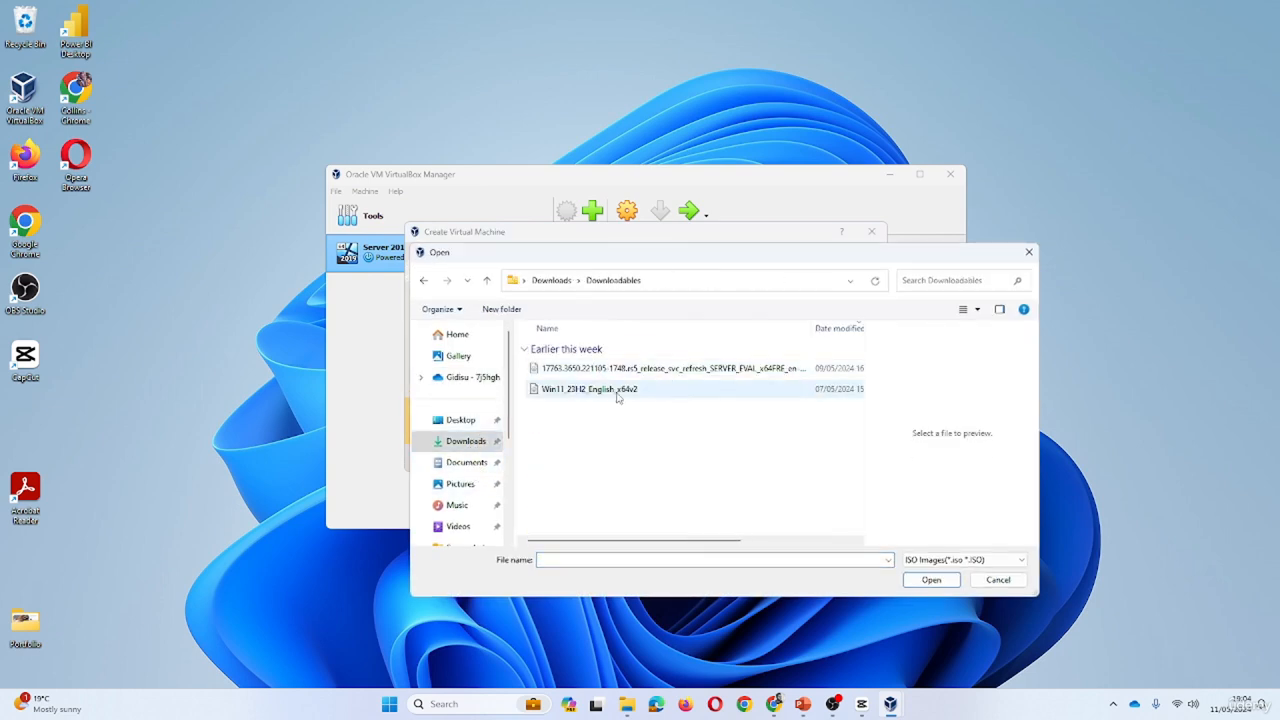
click(608, 393)
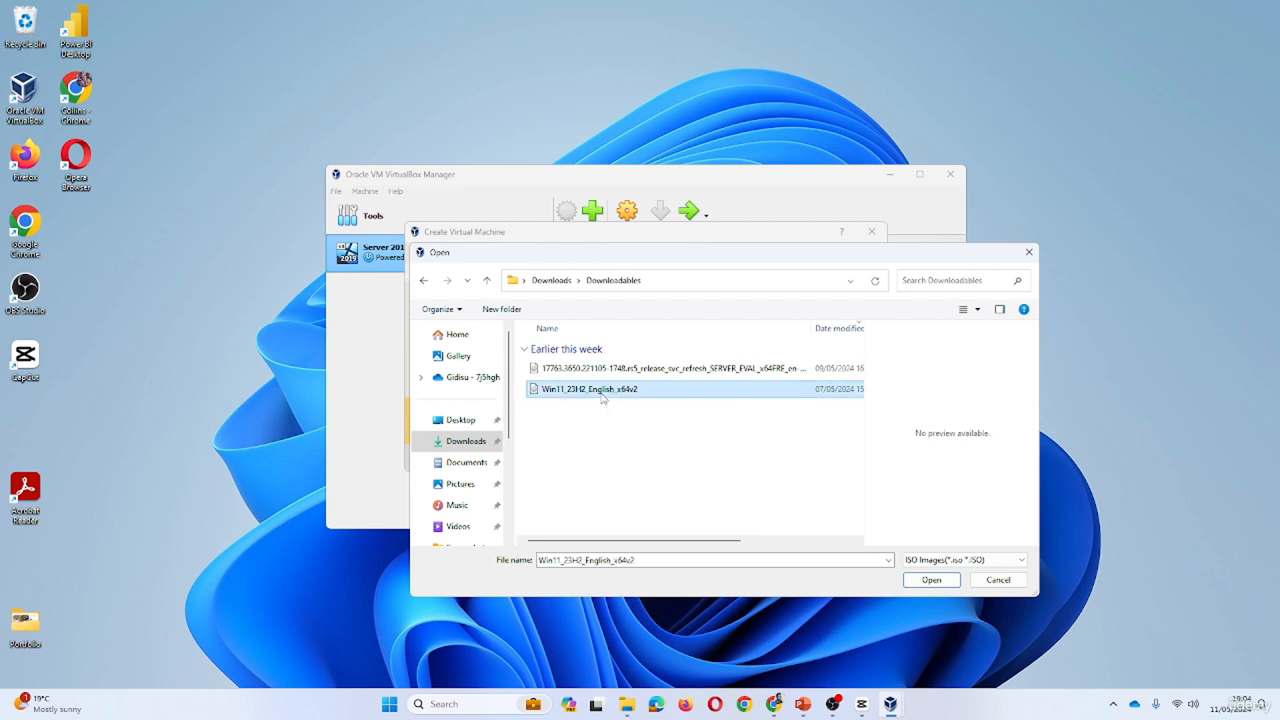
drag(797, 257, 592, 270)
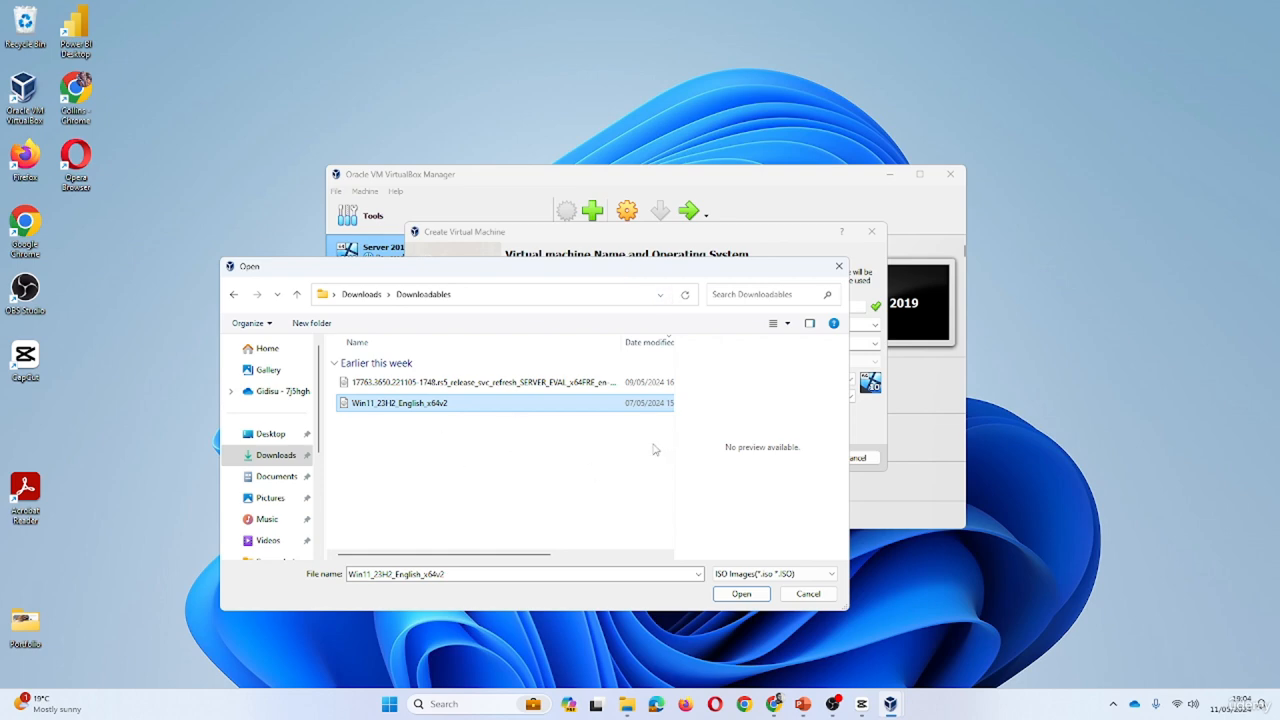
click(741, 594)
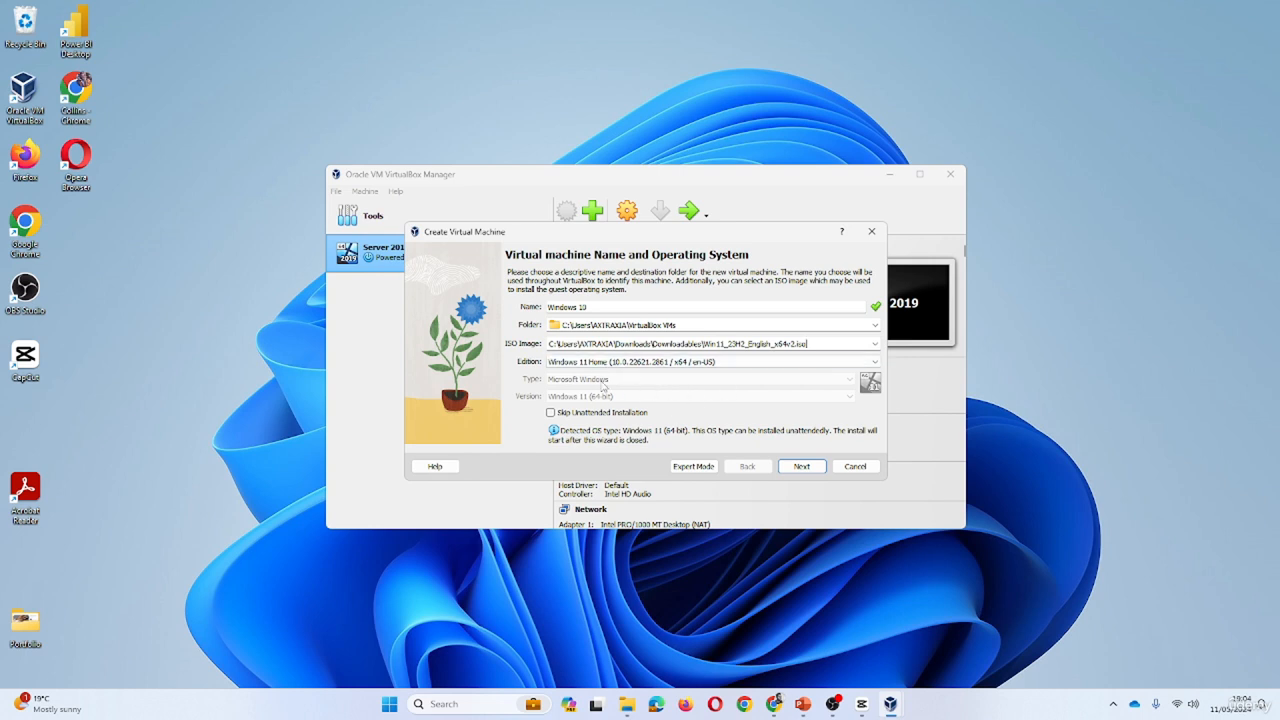
click(550, 414)
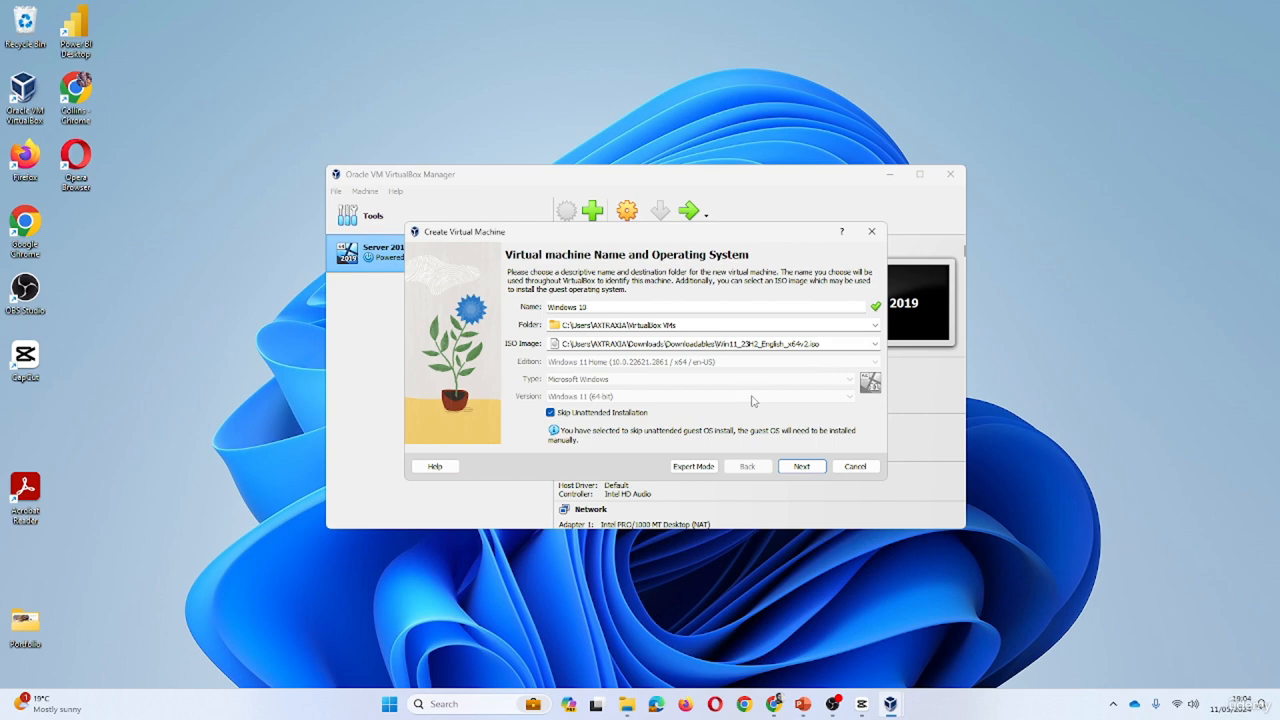
click(805, 467)
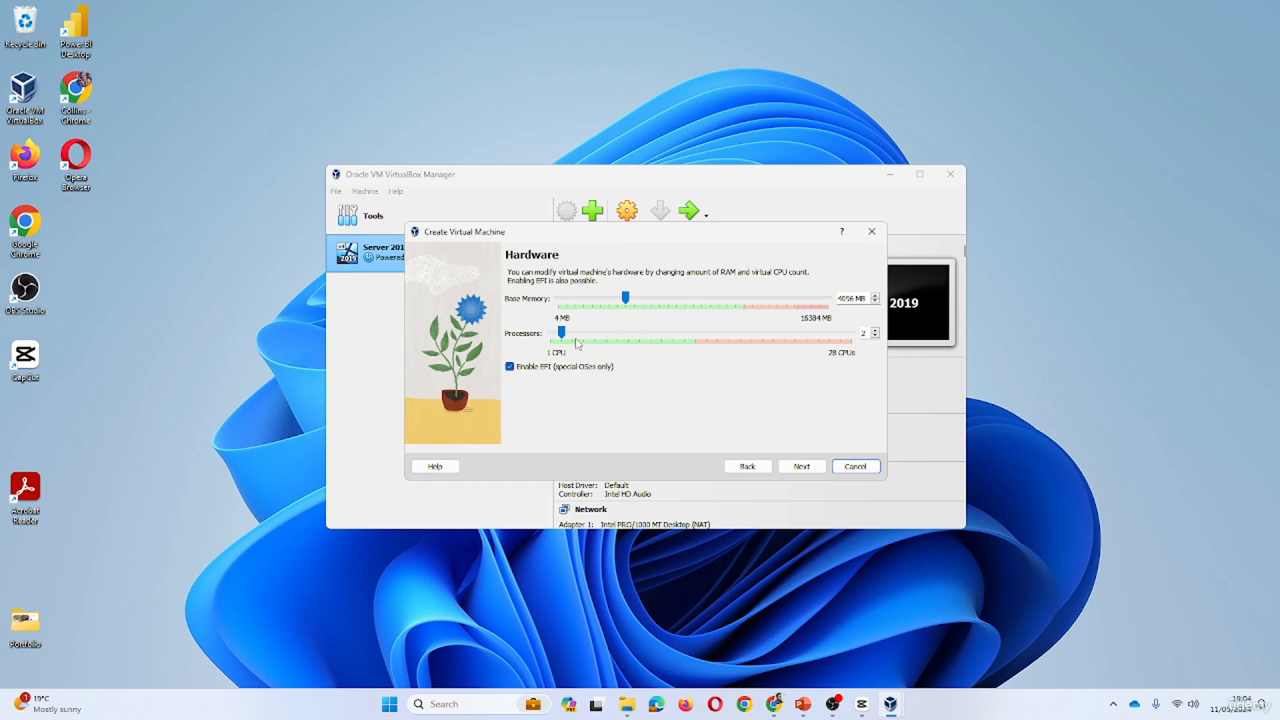
- Give the VM 4 processors with EFI disabled
drag(561, 332, 582, 335)
click(510, 366)
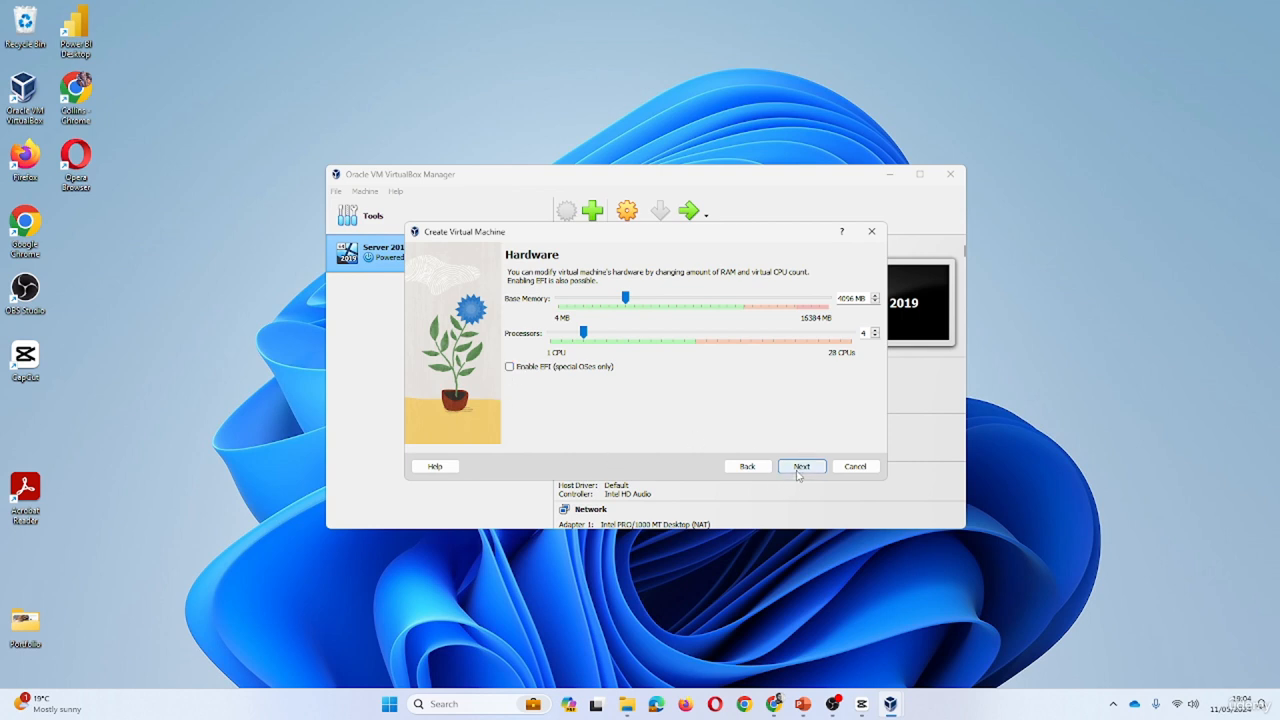
click(800, 466)
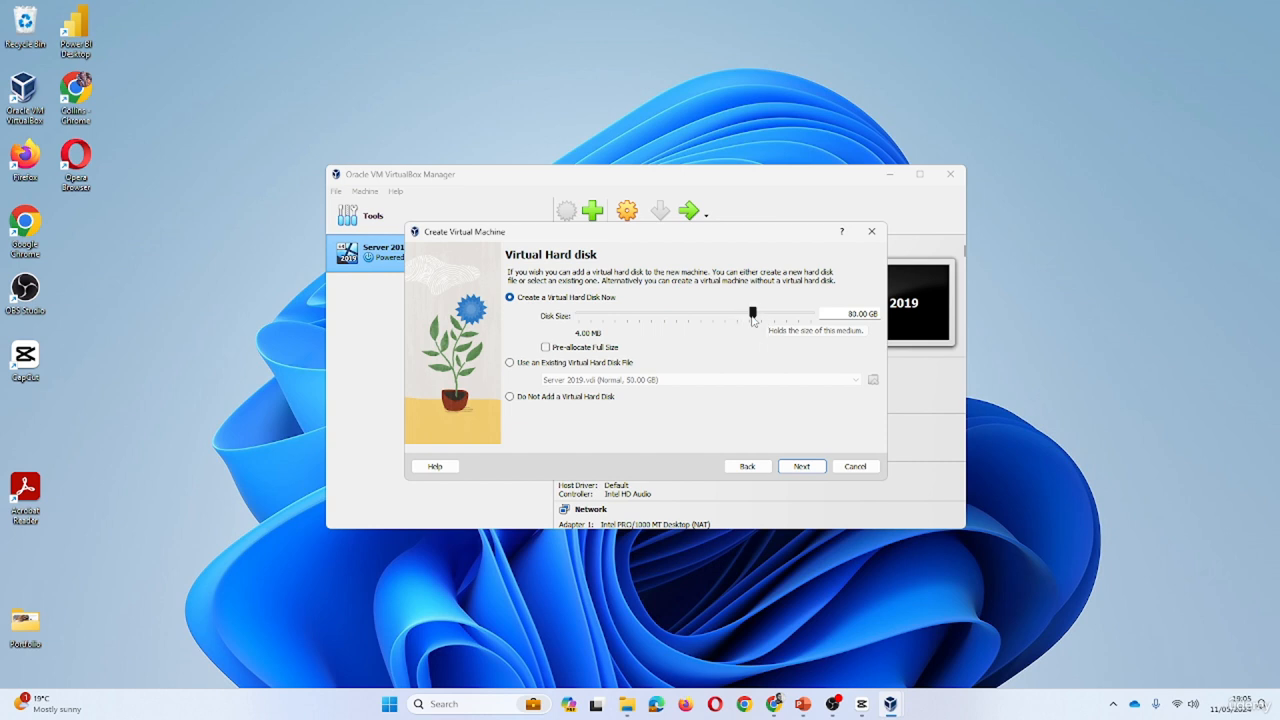
- Set the new virtual hard disk size to 50.00 GB
mouse_move(755, 319)
mouse_down()
mouse_move(727, 320)
mouse_move(747, 320)
mouse_up()
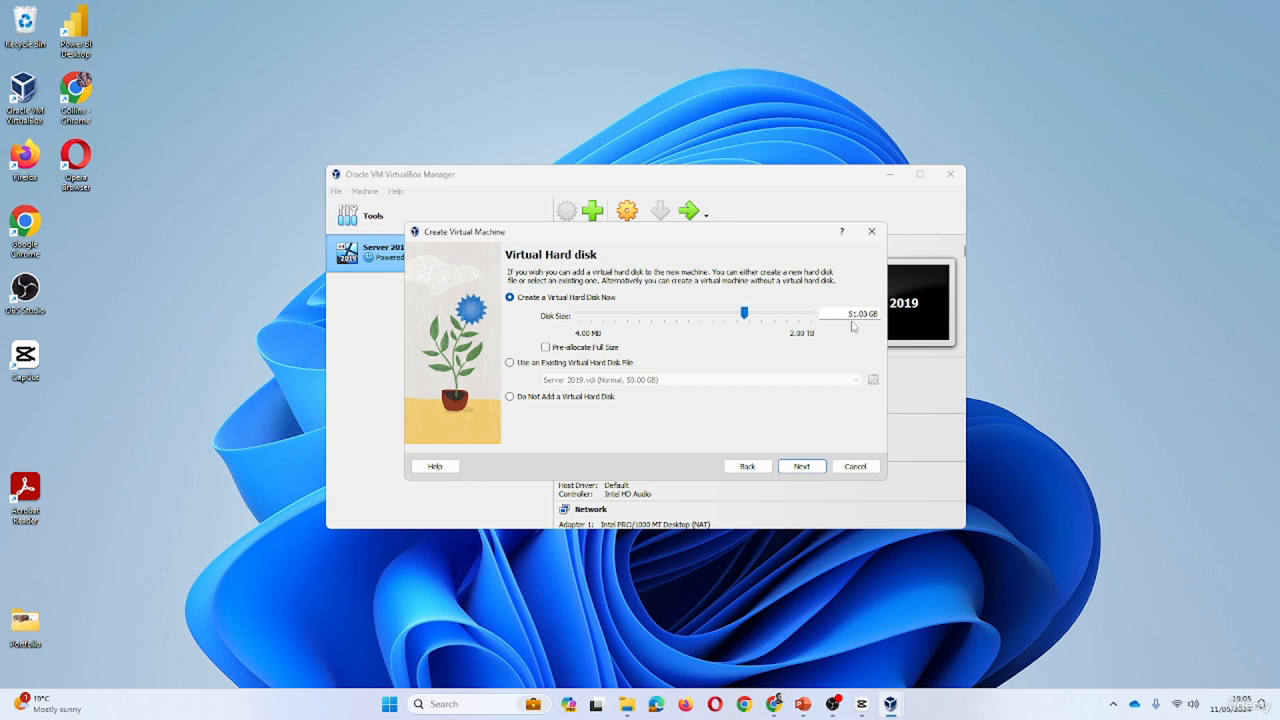
drag(859, 314, 848, 314)
text(50)
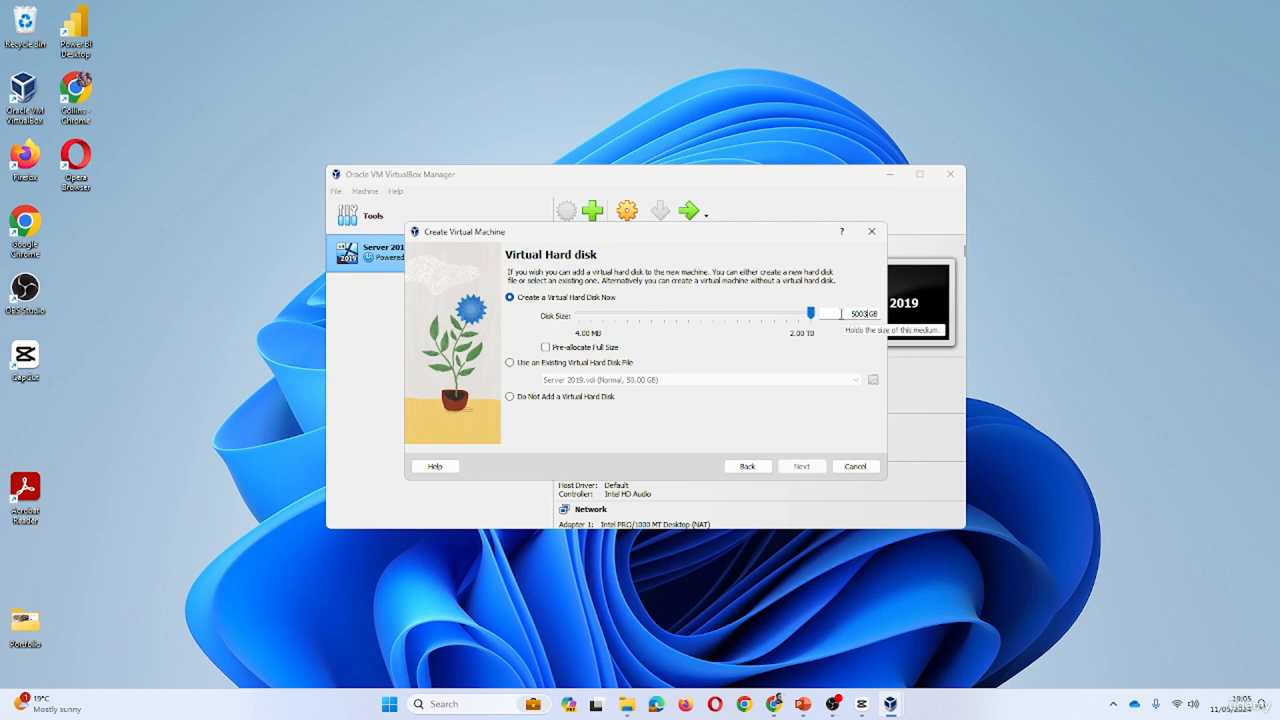
key(BackSpace)
text(0.)
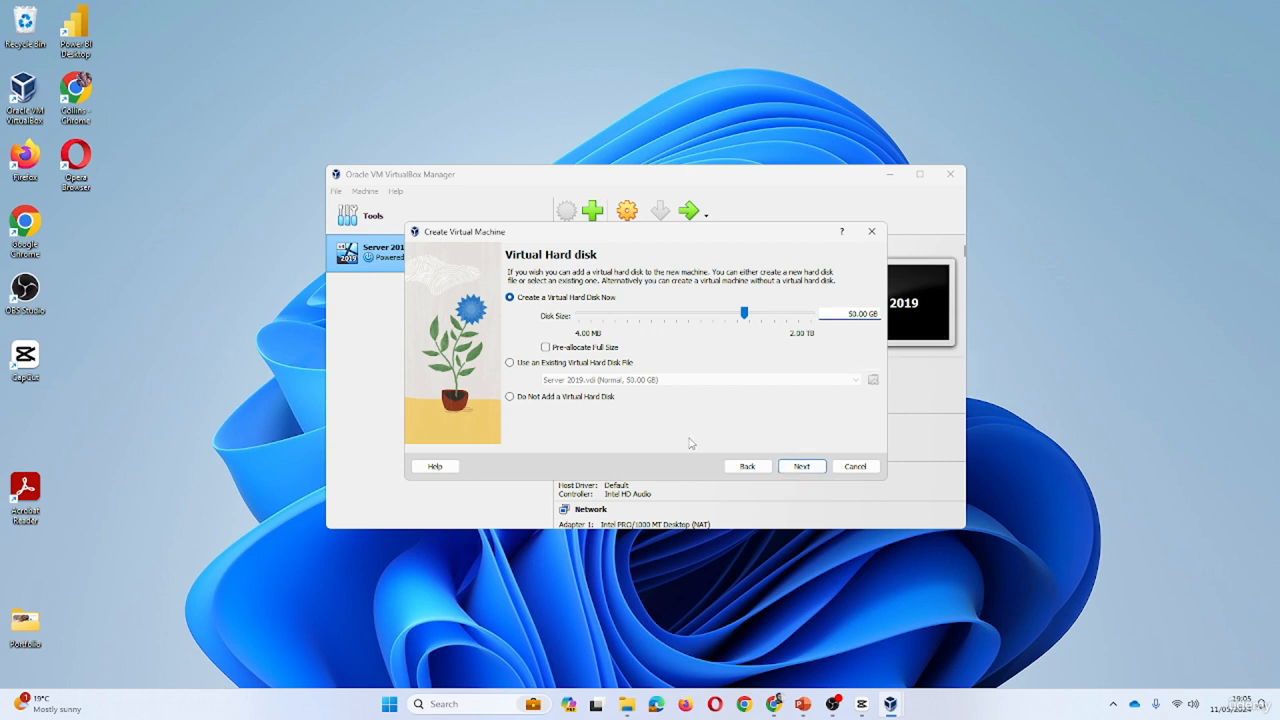
- Finish creating the Windows 10 VM and start it from the Windows 11 installer
click(801, 466)
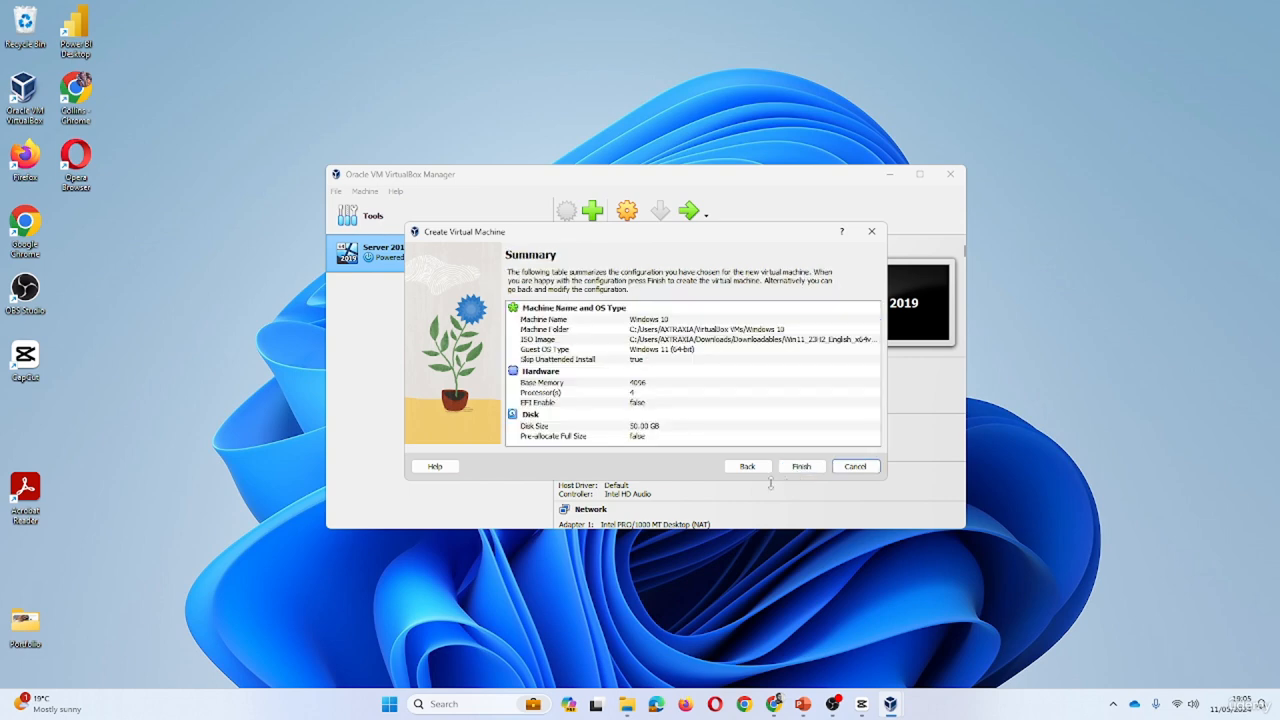
click(801, 466)
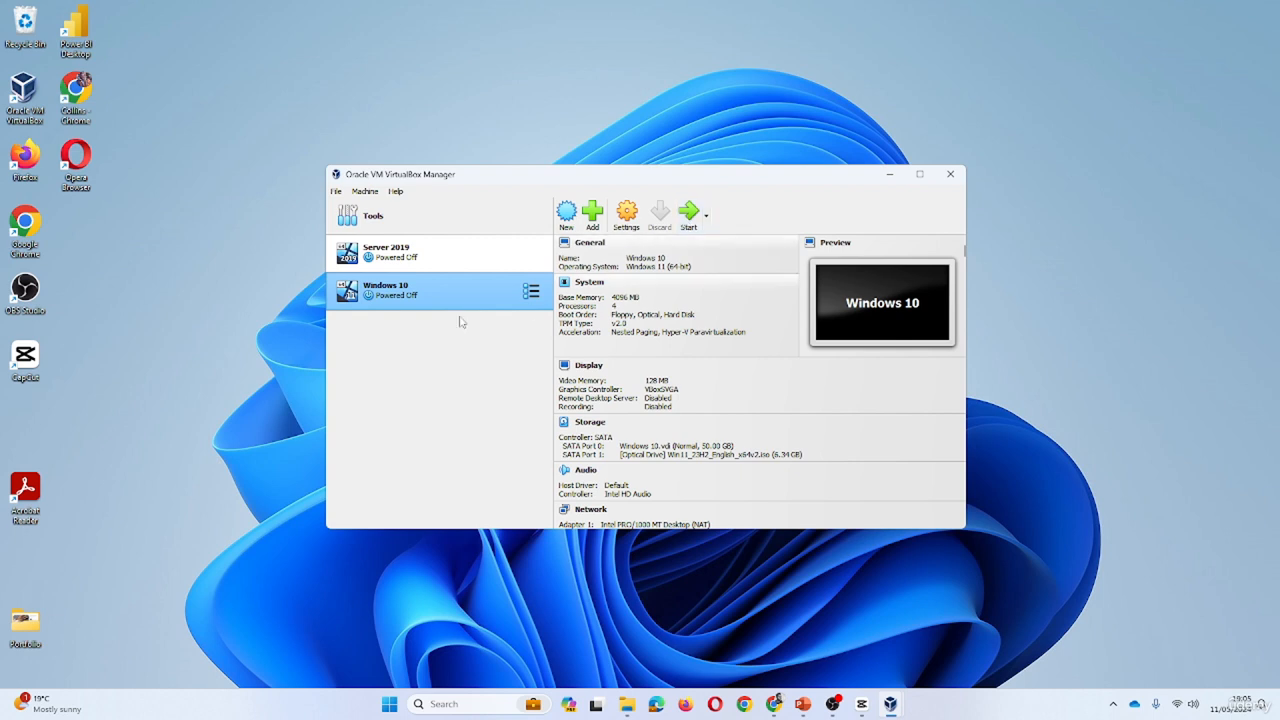
click(688, 214)
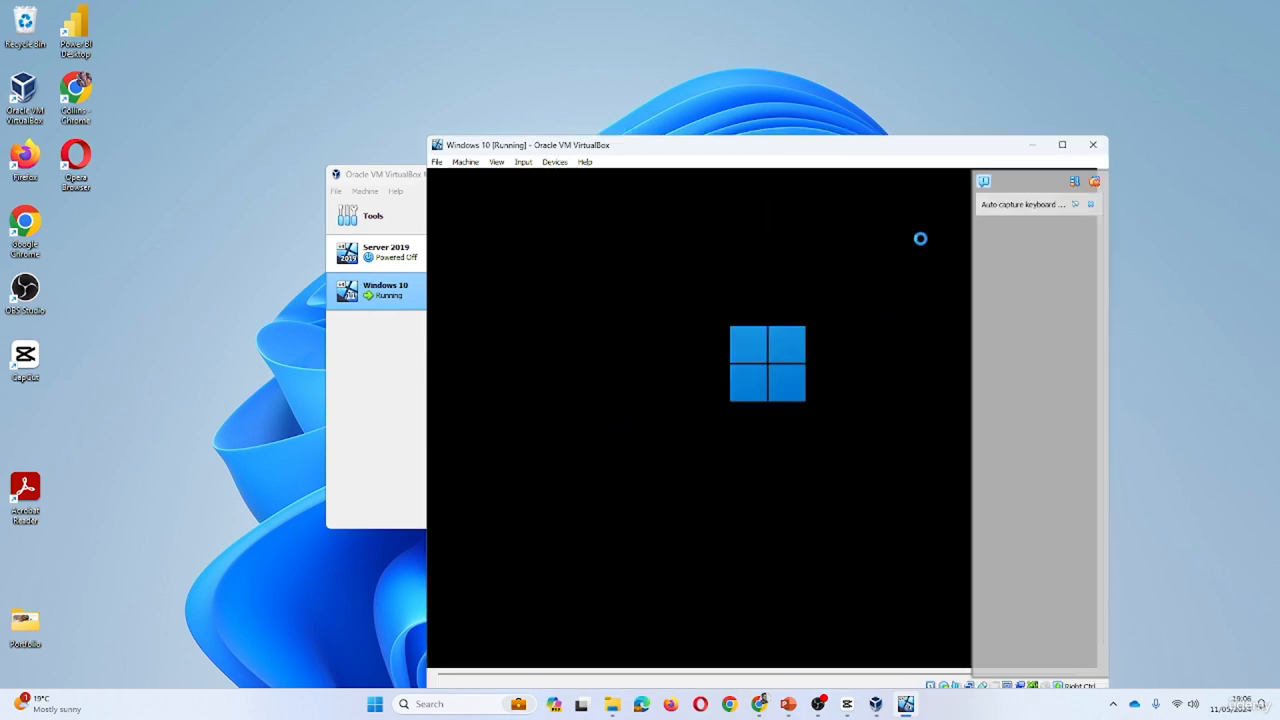
- Hide the notifications panel, accept the default language settings, and choose Install now
drag(894, 150, 779, 130)
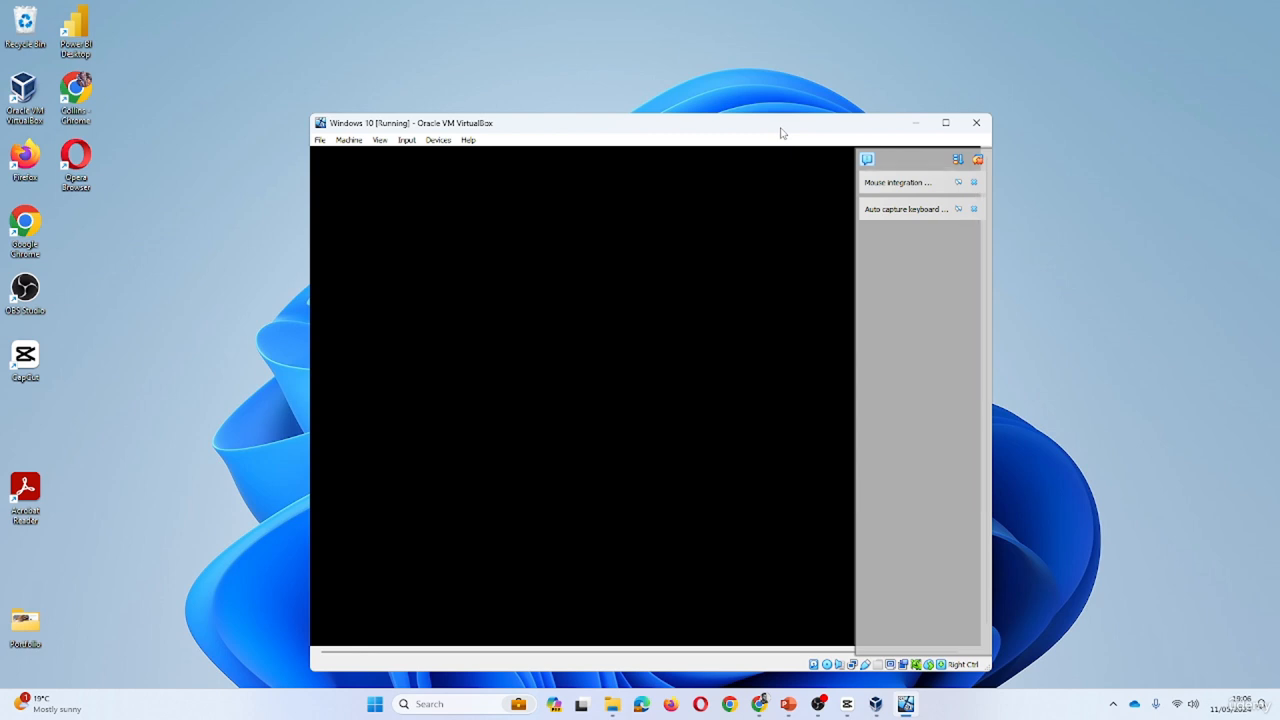
click(977, 161)
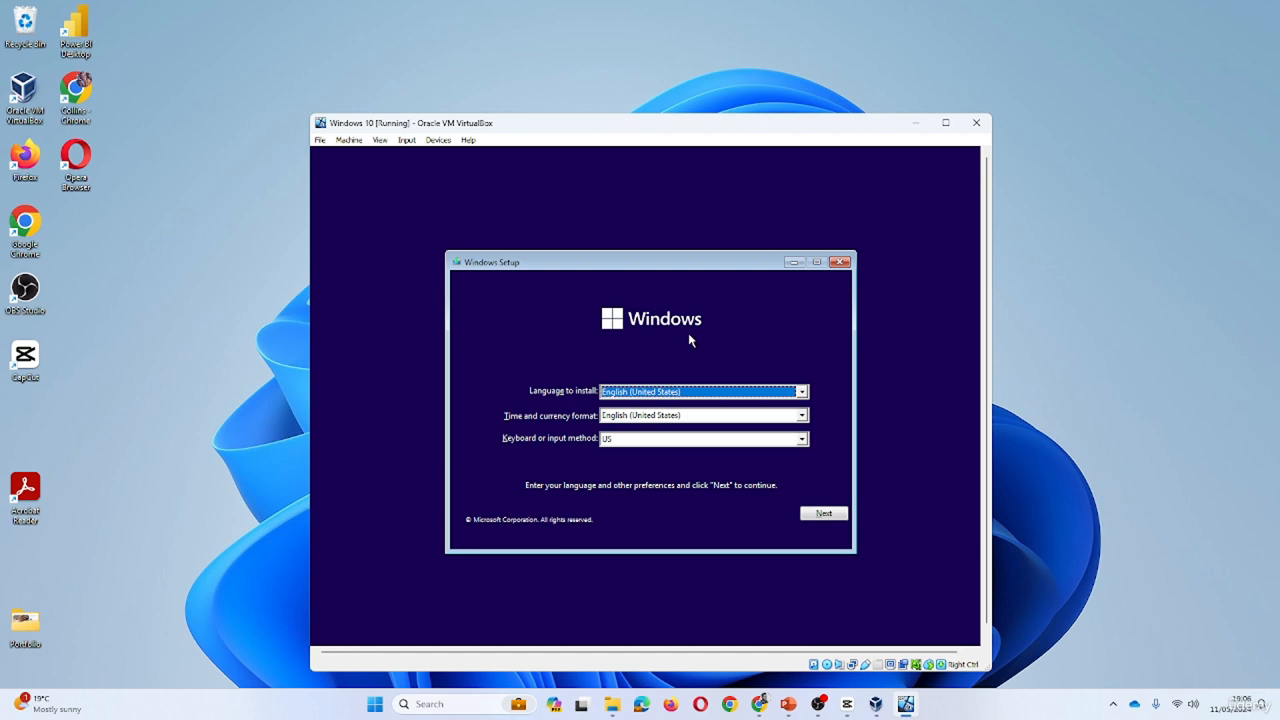
click(825, 514)
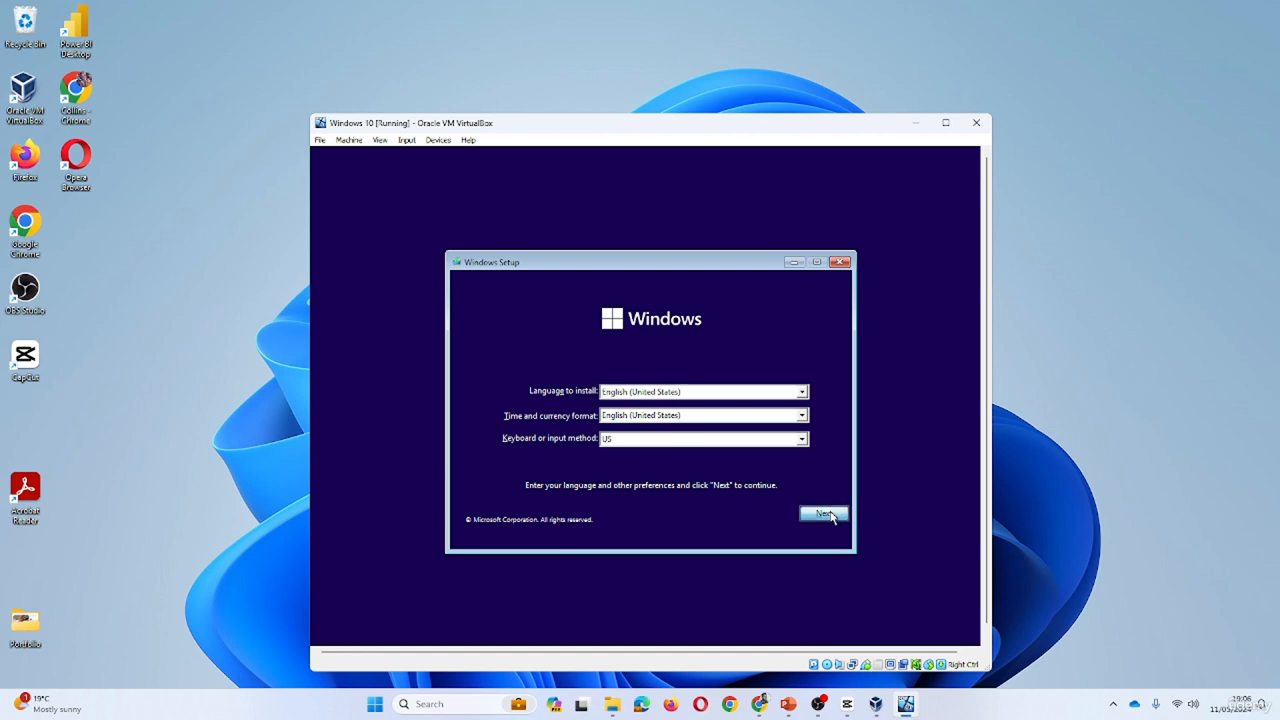
click(660, 416)
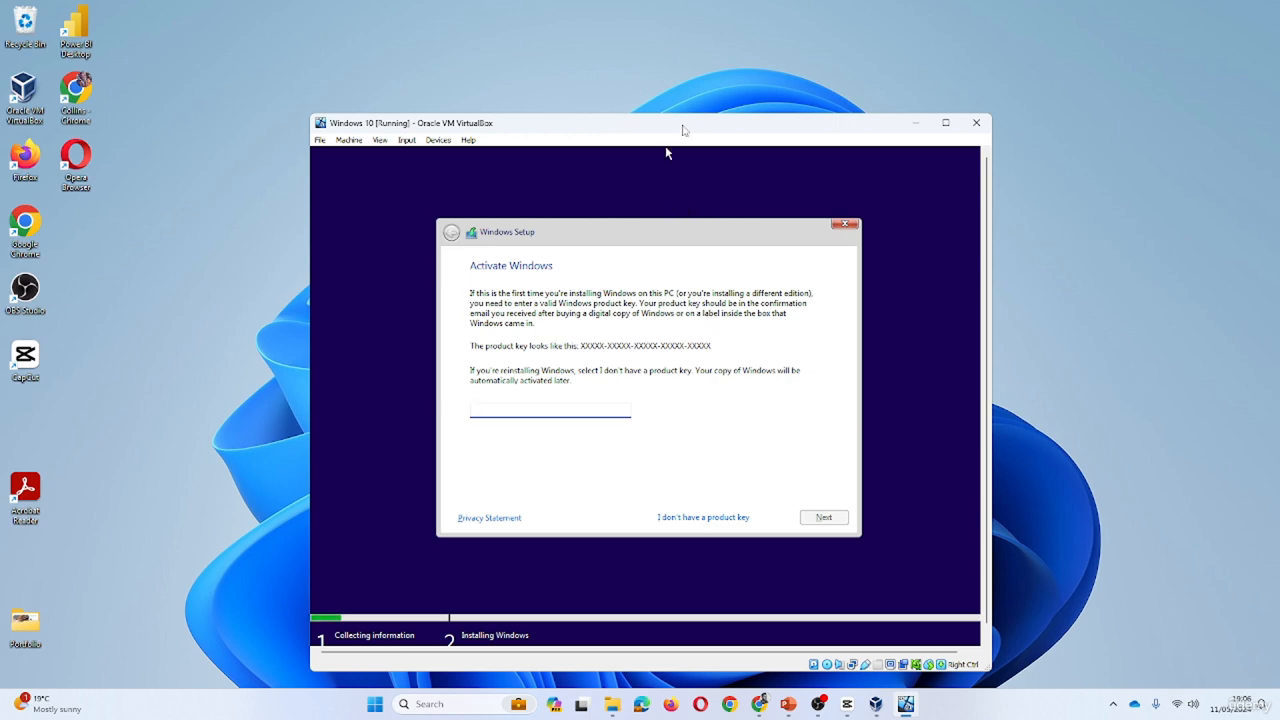
- Skip the product key and select Windows 11 Pro from the edition list
drag(680, 126, 664, 96)
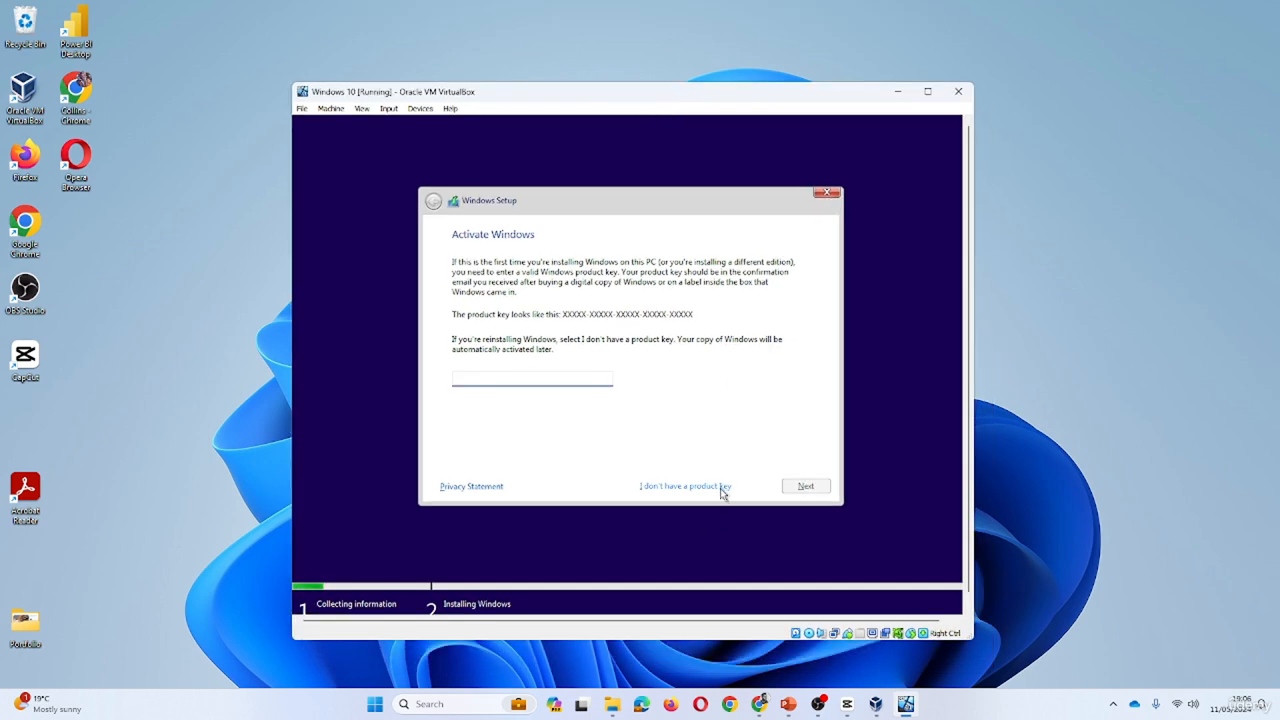
click(685, 487)
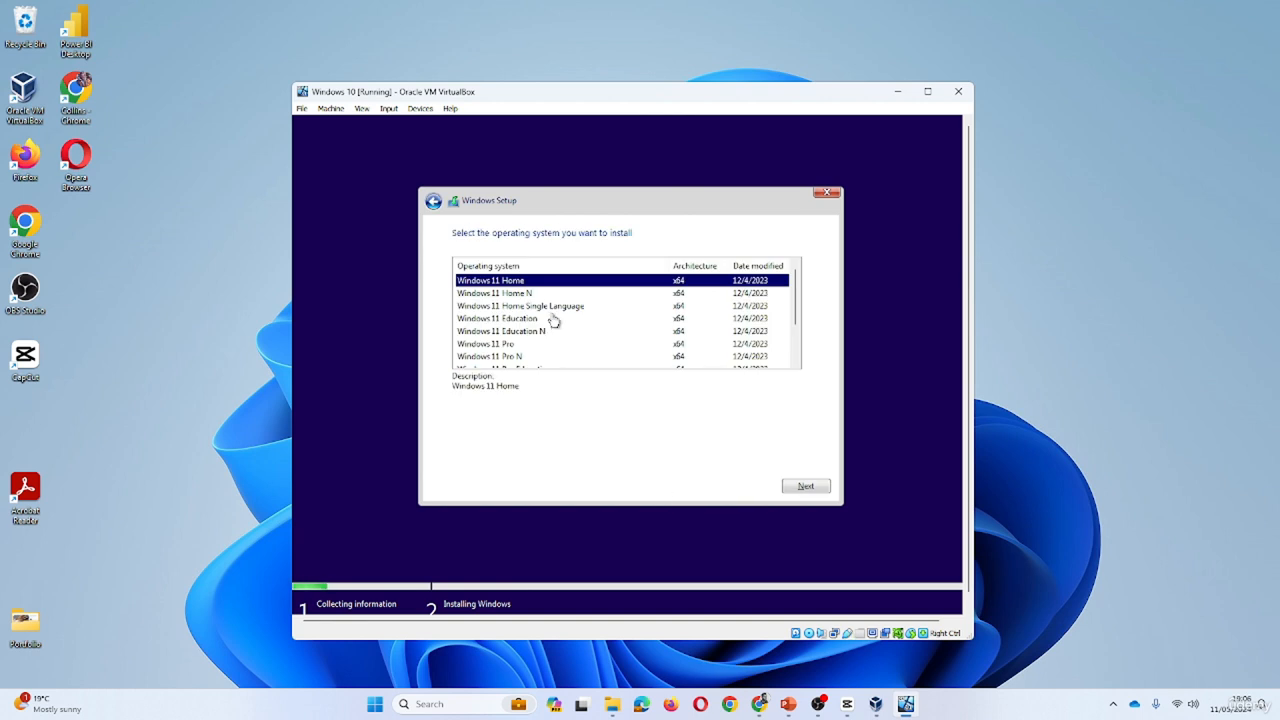
scroll(555, 312, down, 2)
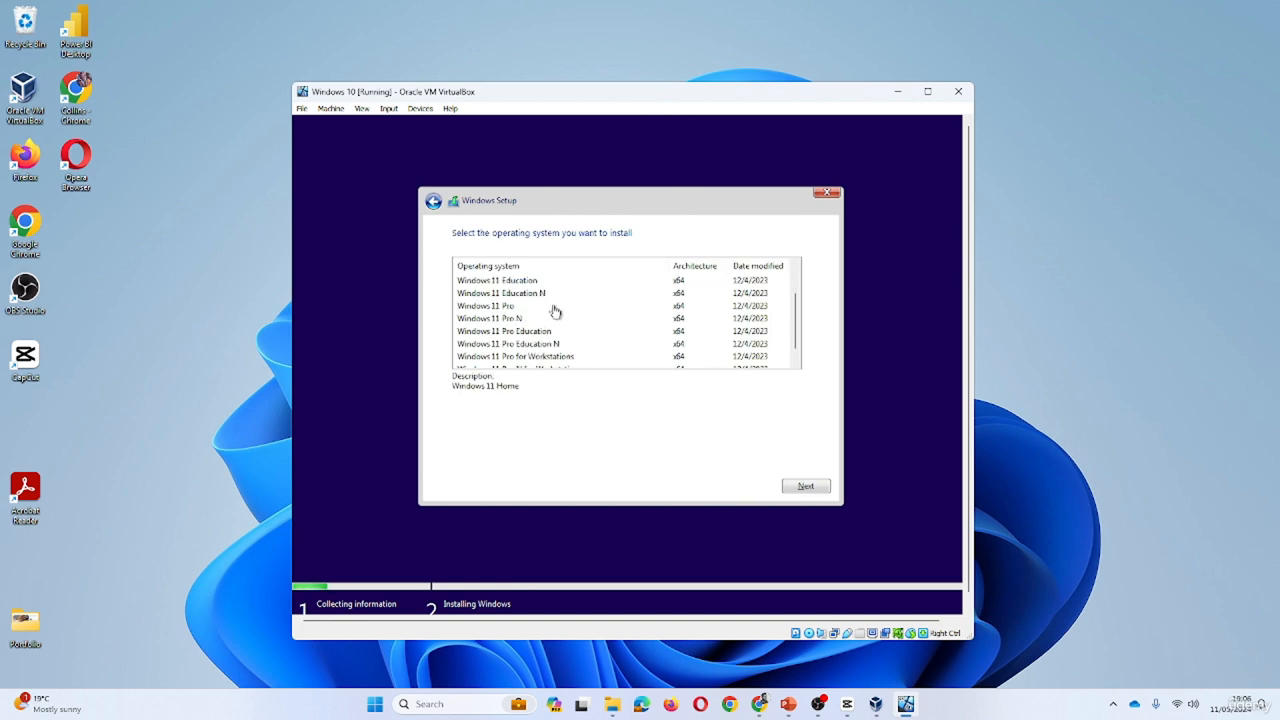
scroll(555, 311, up, 2)
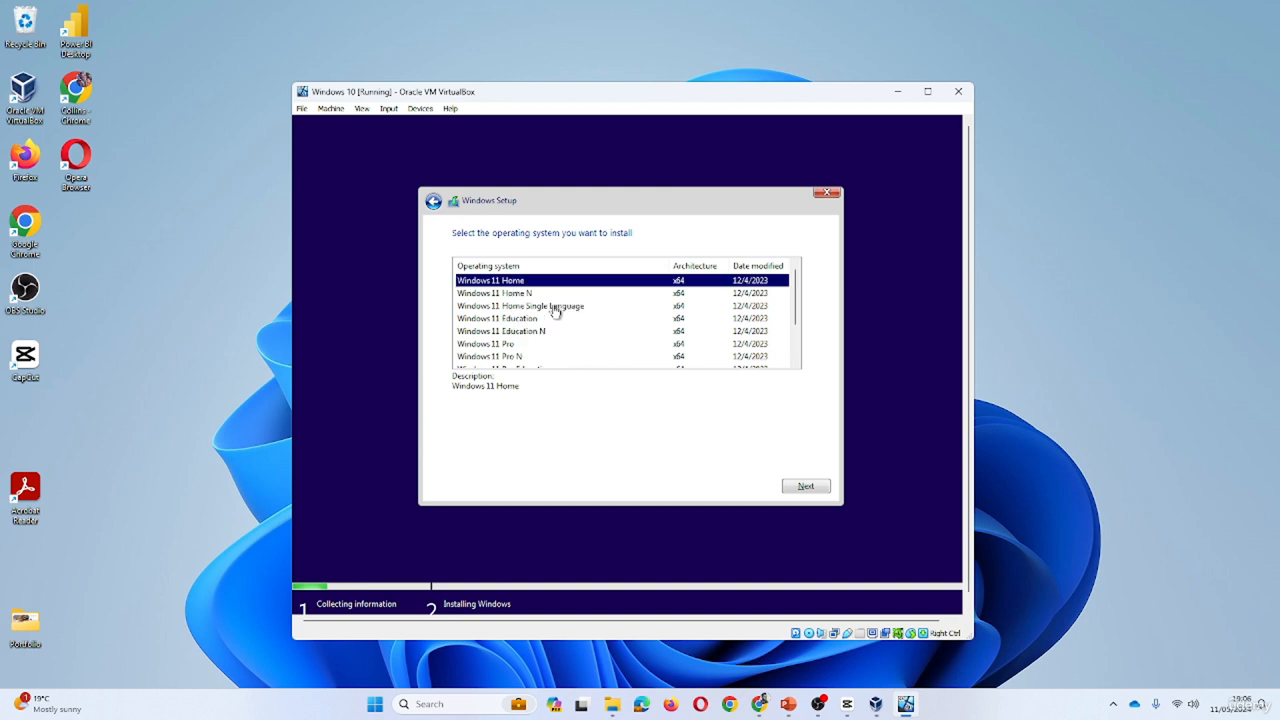
click(494, 343)
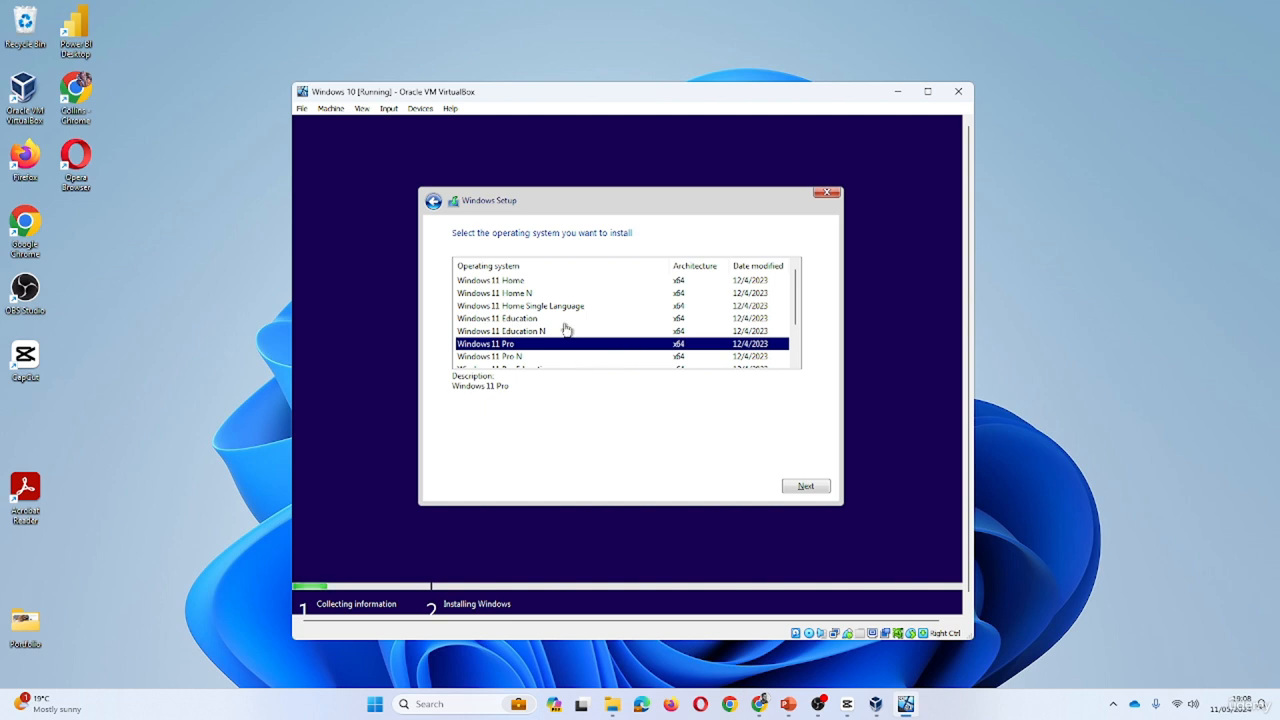
- Continue installing Windows 11 Pro until the unsupported-PC message appears
click(806, 486)
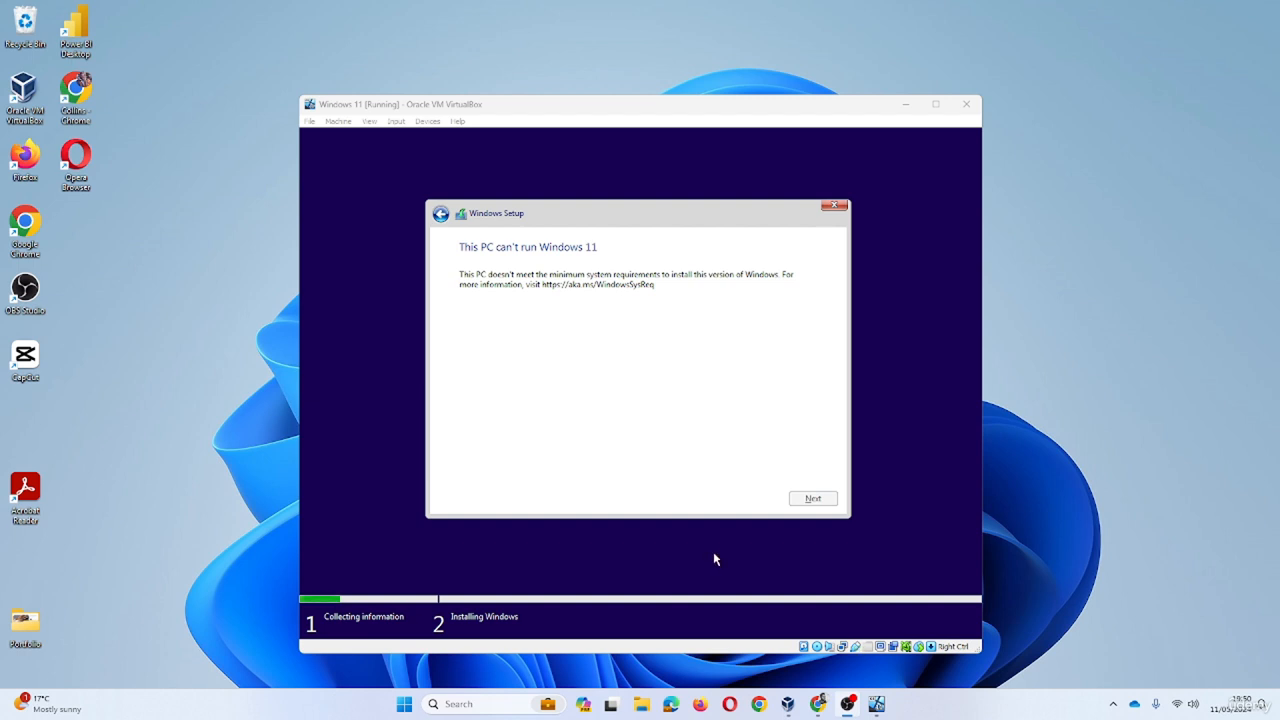
- Search Chrome for 'windows 11 requirements' and highlight the 4 GB memory and 64 GB storage requirements
click(819, 704)
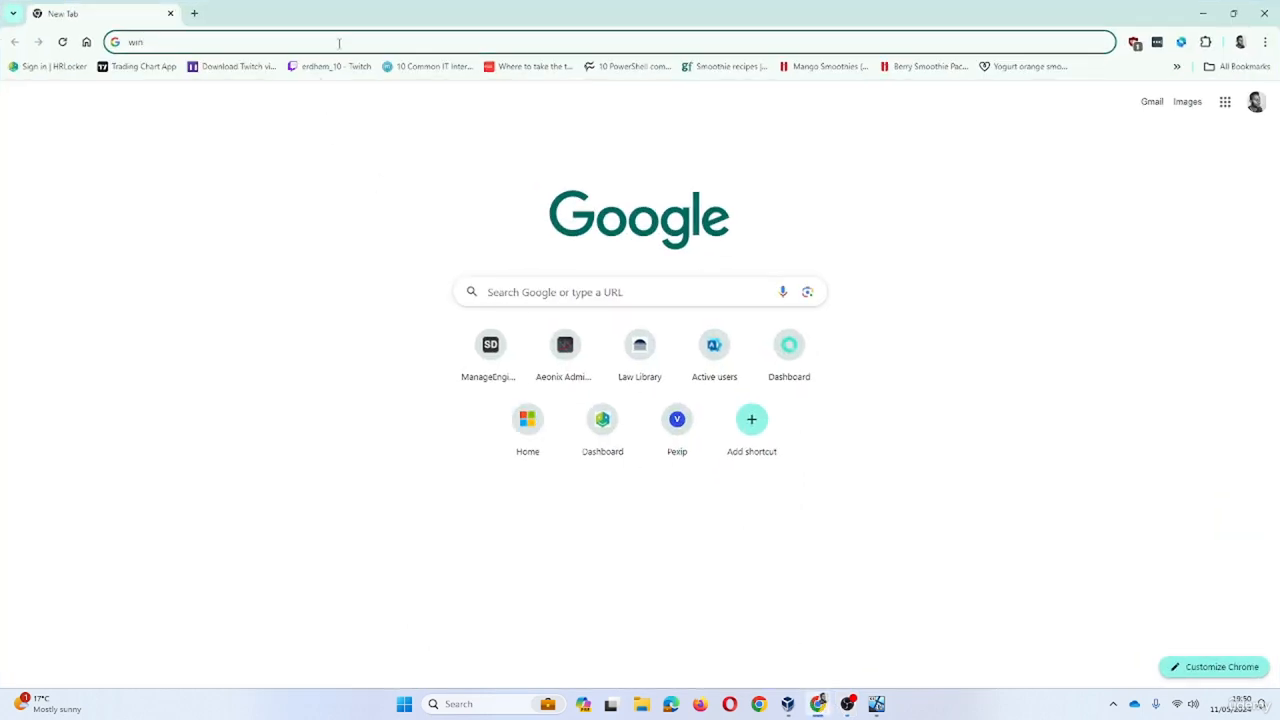
key(BackSpace)
key(BackSpace)
text(w)
key(BackSpace)
key(BackSpace)
key(BackSpace)
text(windows)
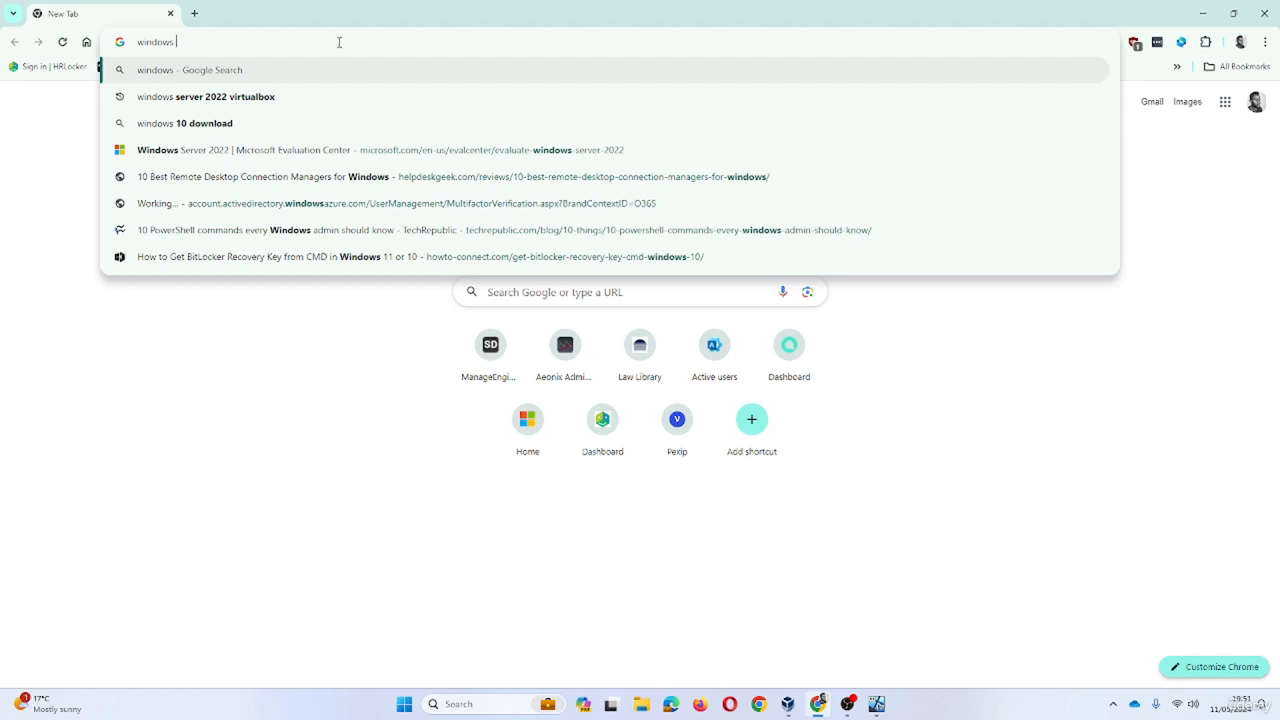
text( 11 re)
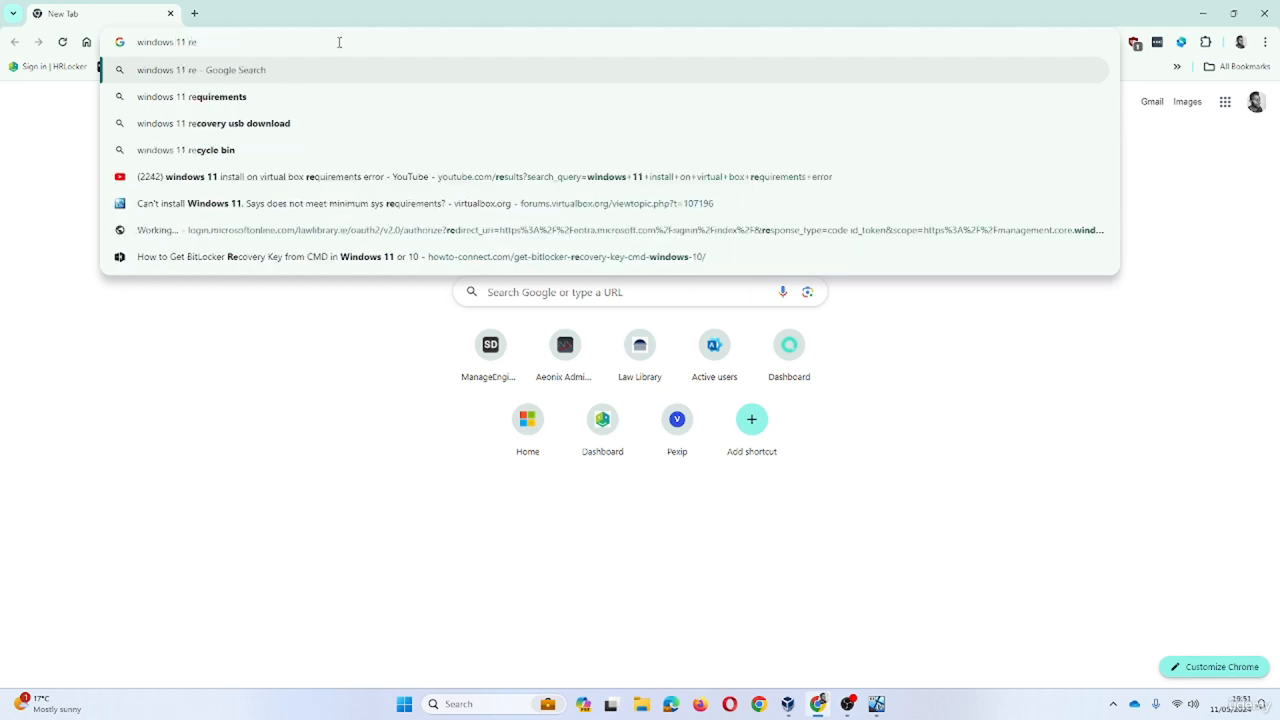
click(366, 96)
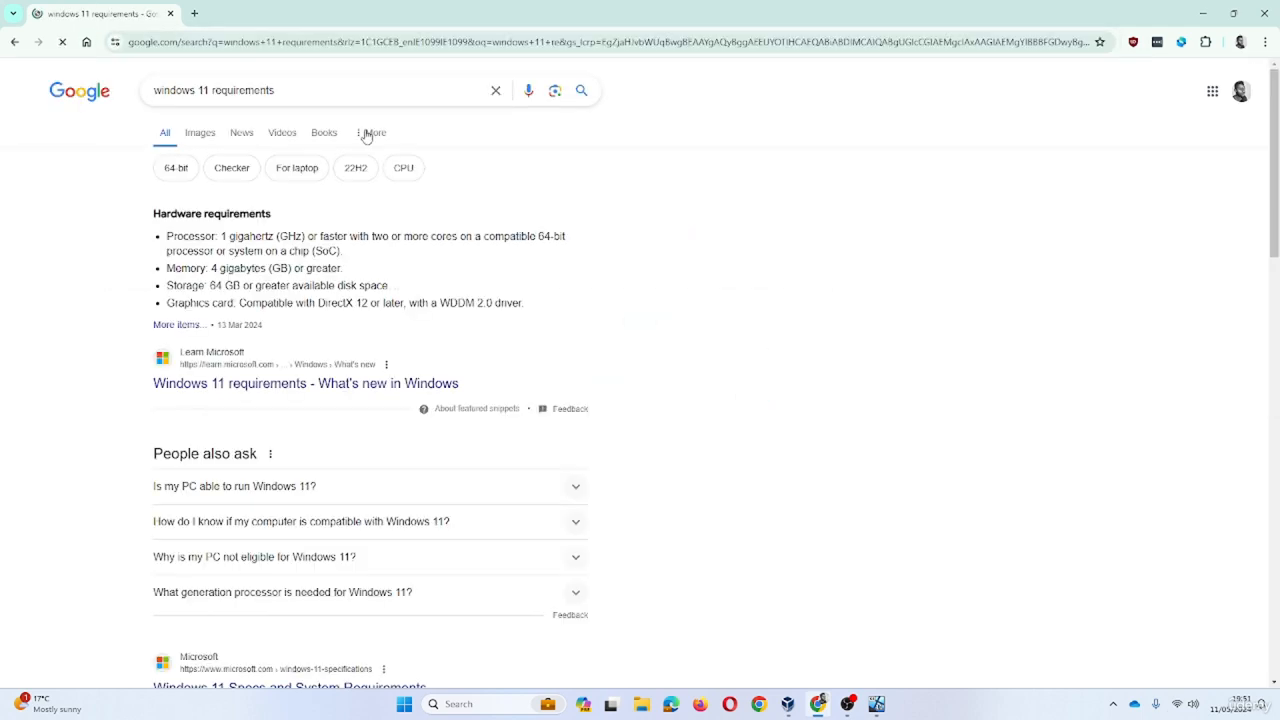
drag(209, 268, 315, 269)
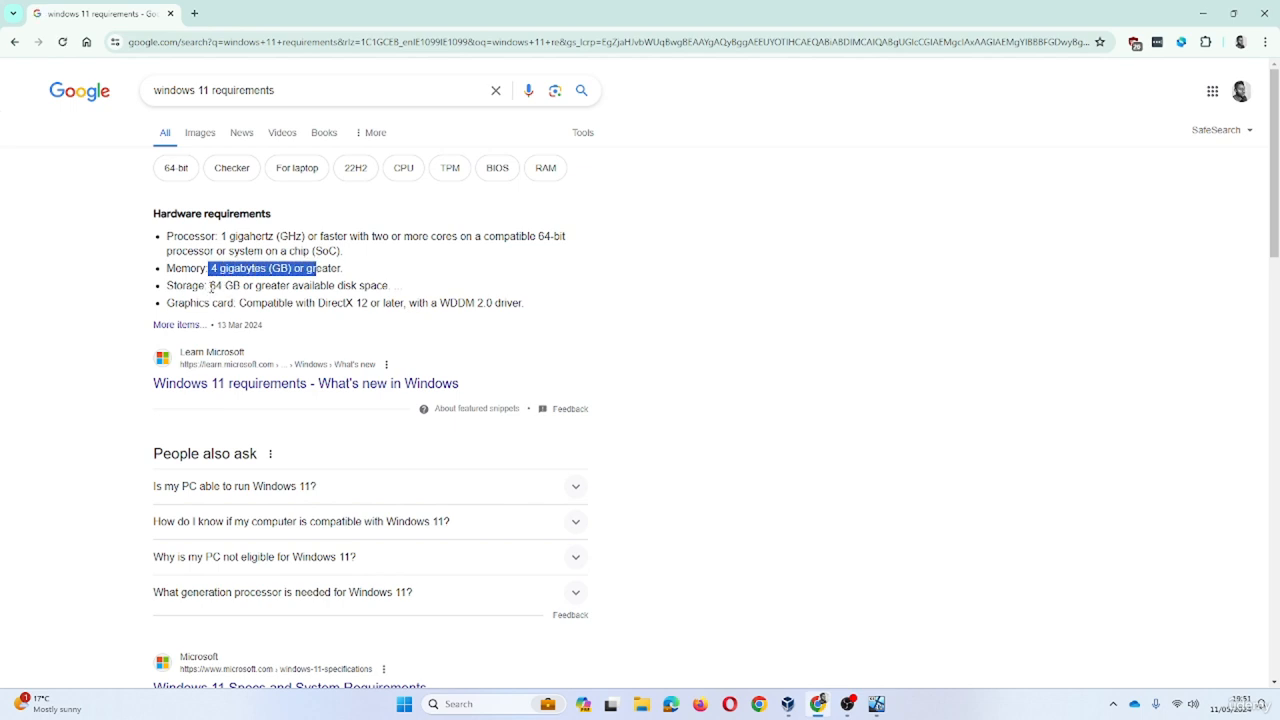
drag(210, 287, 382, 281)
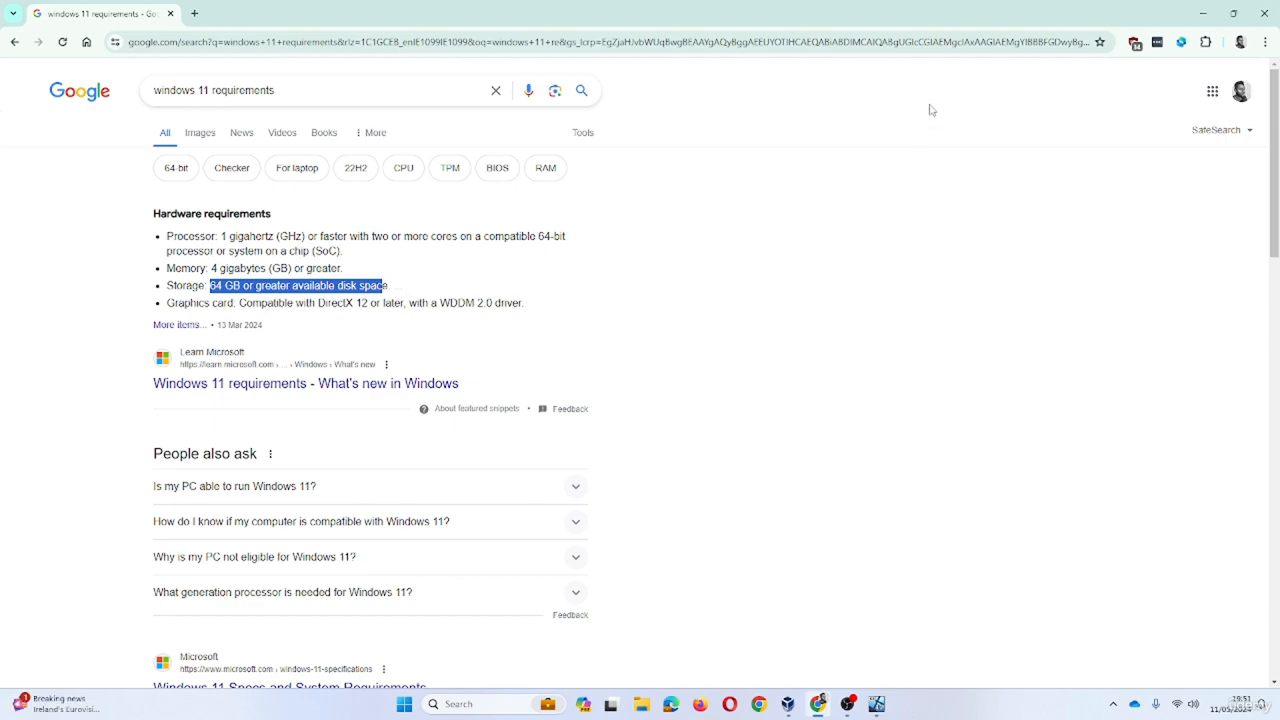
- Quit Windows Setup and power off the Windows 10 virtual machine
click(1203, 14)
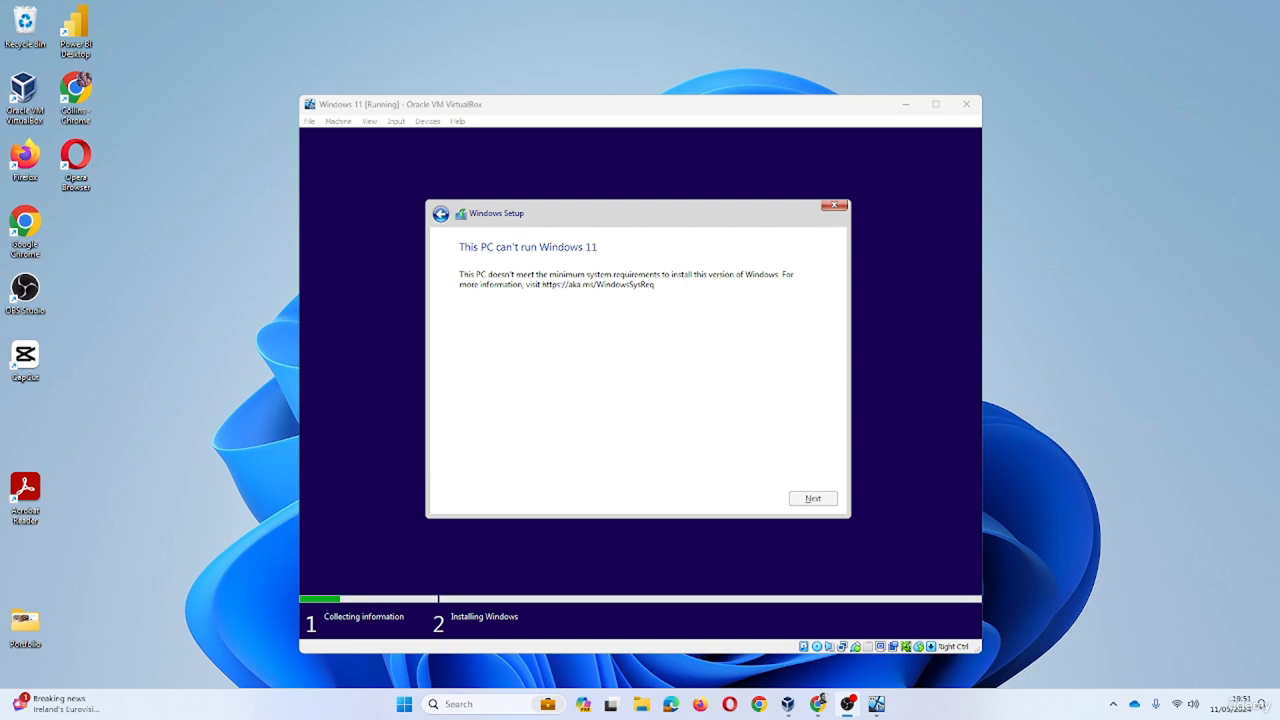
click(840, 211)
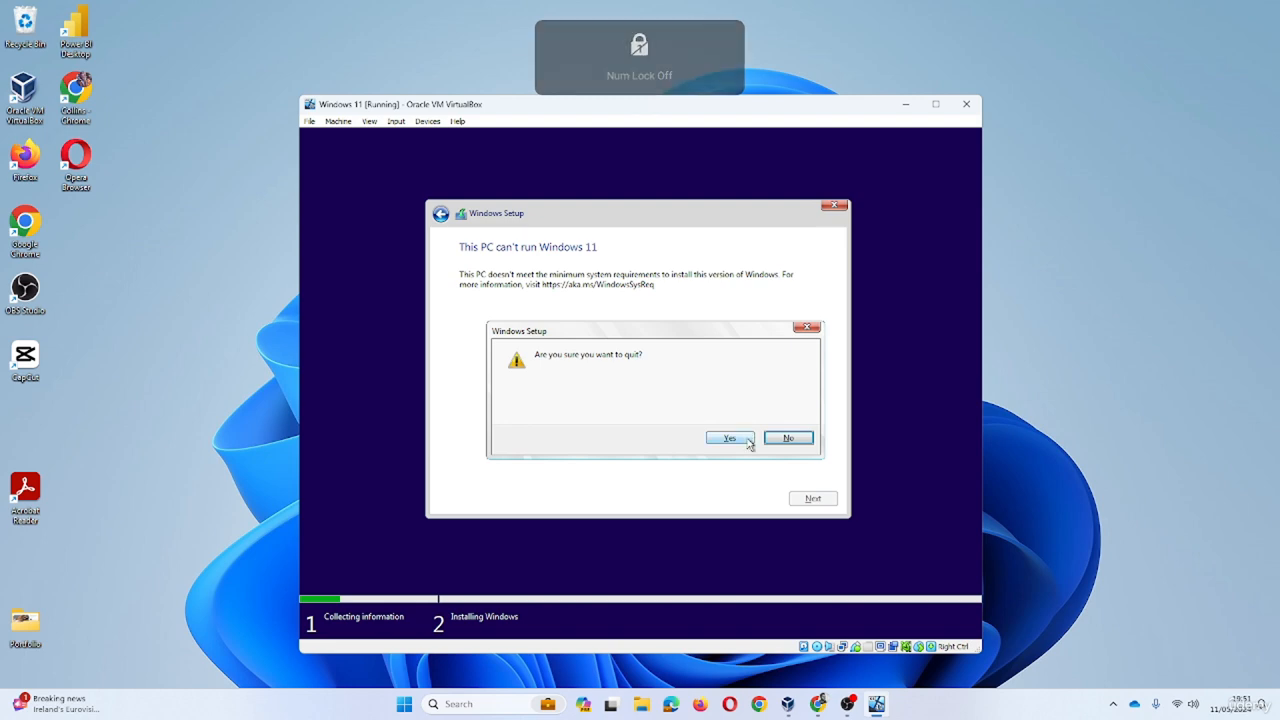
click(729, 439)
click(966, 104)
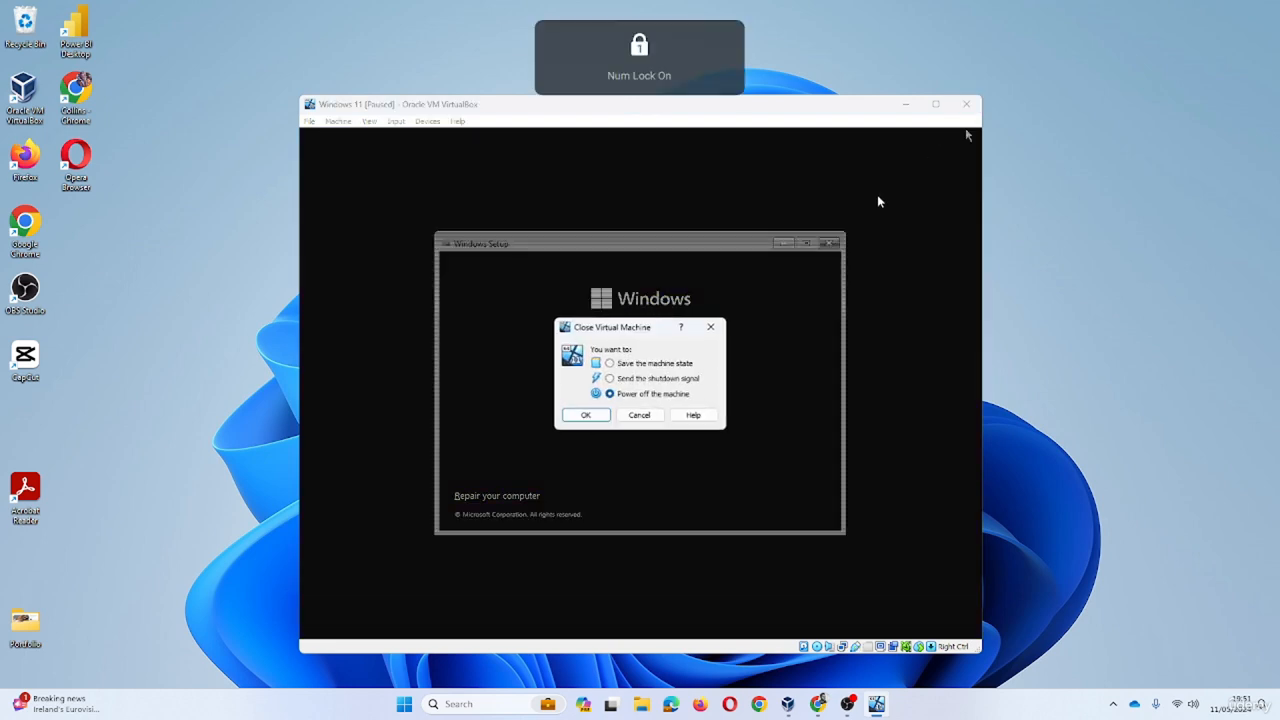
key(Return)
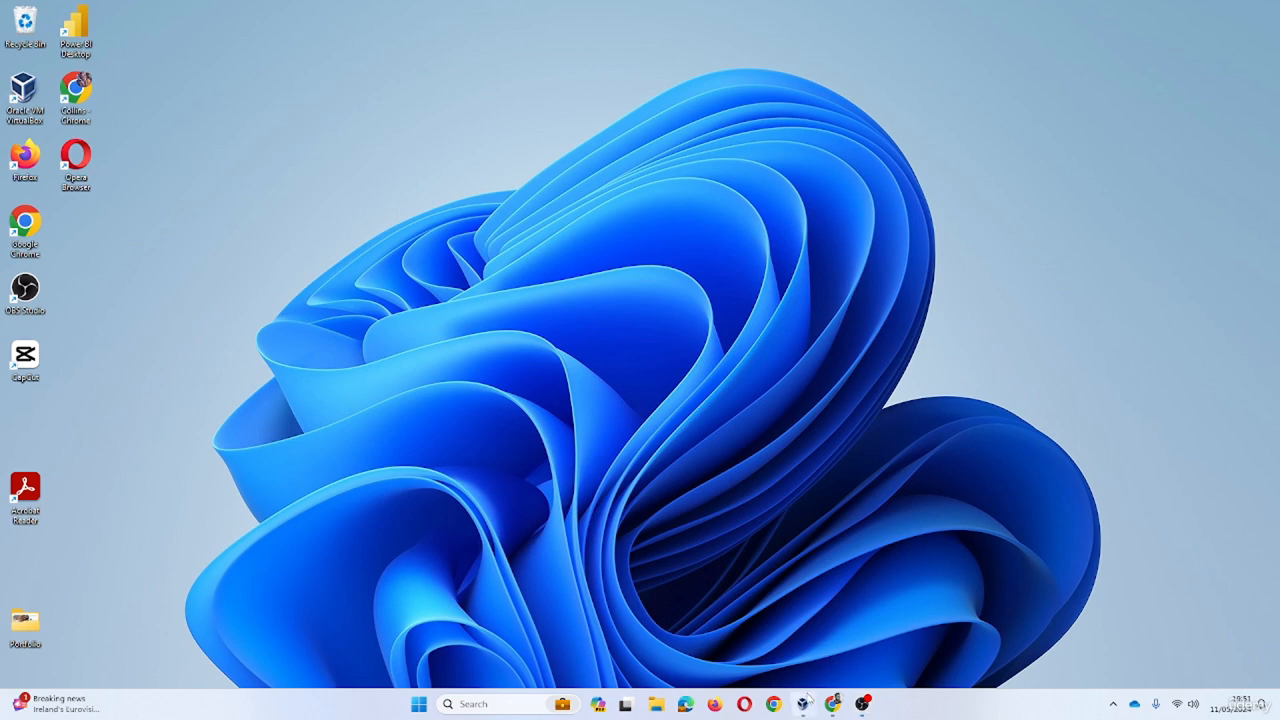
- Remove the Windows 11 VM from VirtualBox Manager
click(802, 704)
right_click(376, 214)
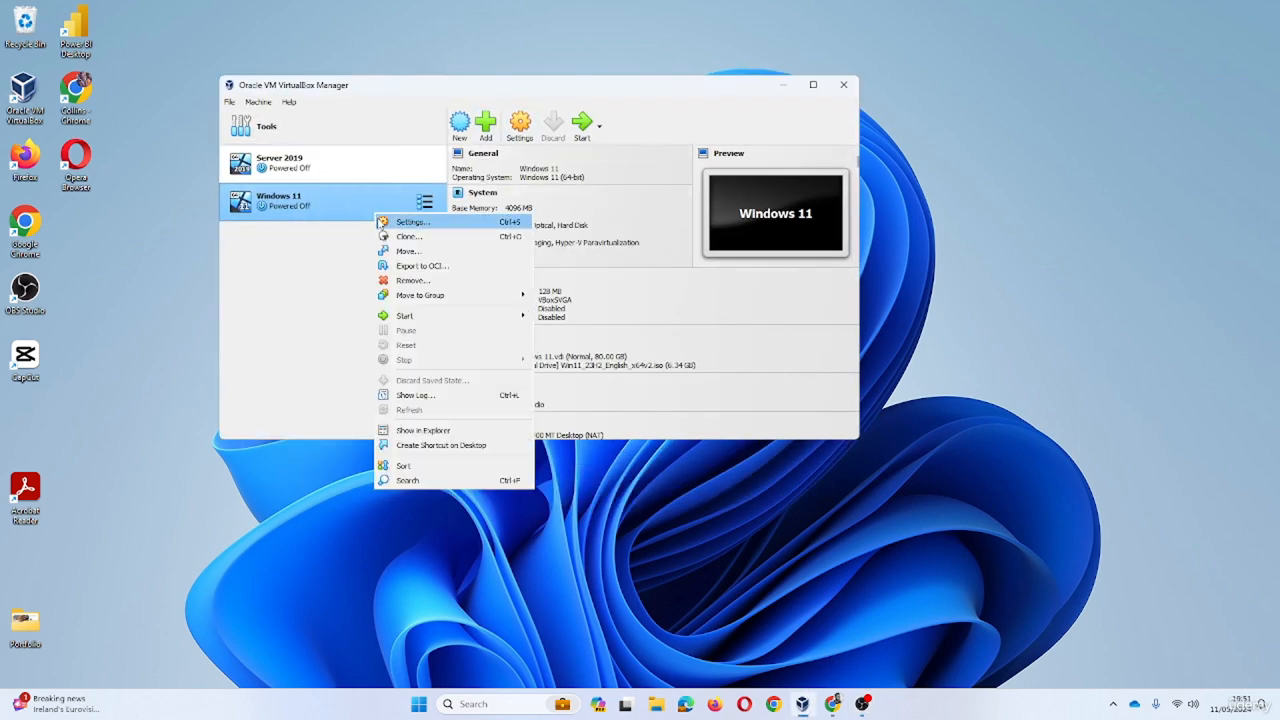
click(426, 290)
click(484, 324)
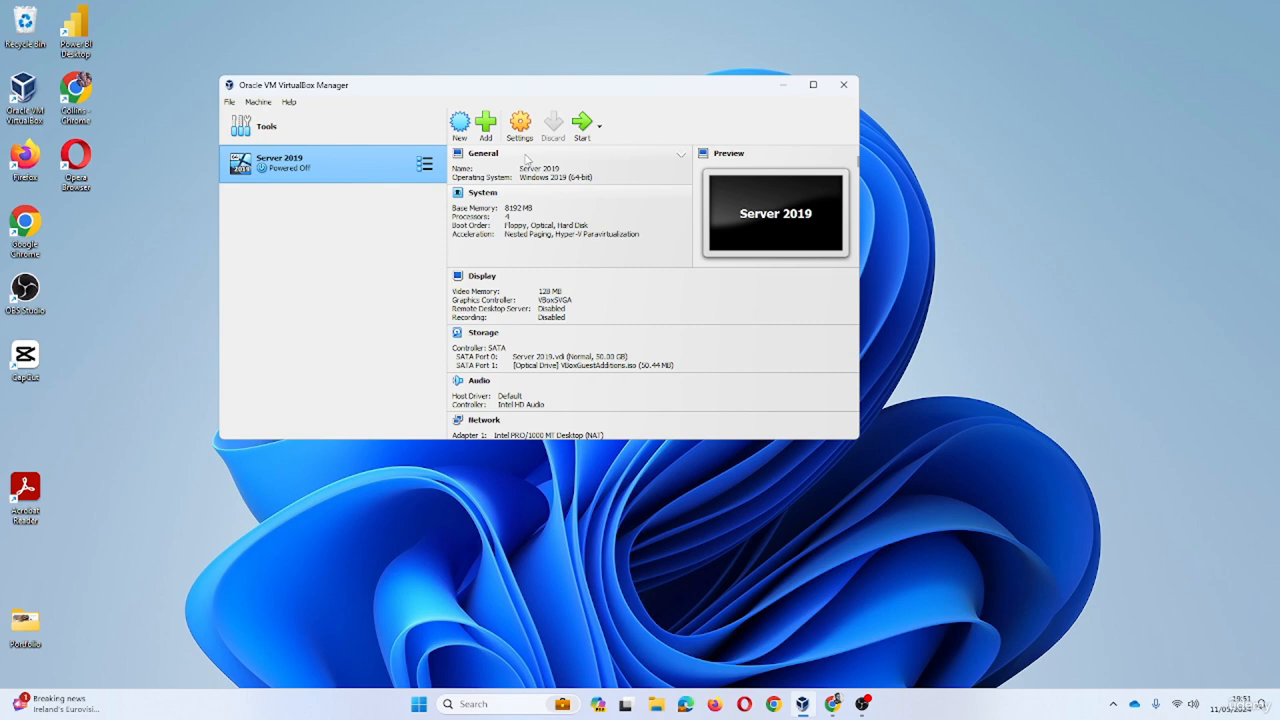
- Start a new 'Windows 11 Workstation' VM from Win11_23H2_English_x64v2.iso, skipping unattended installation
click(460, 123)
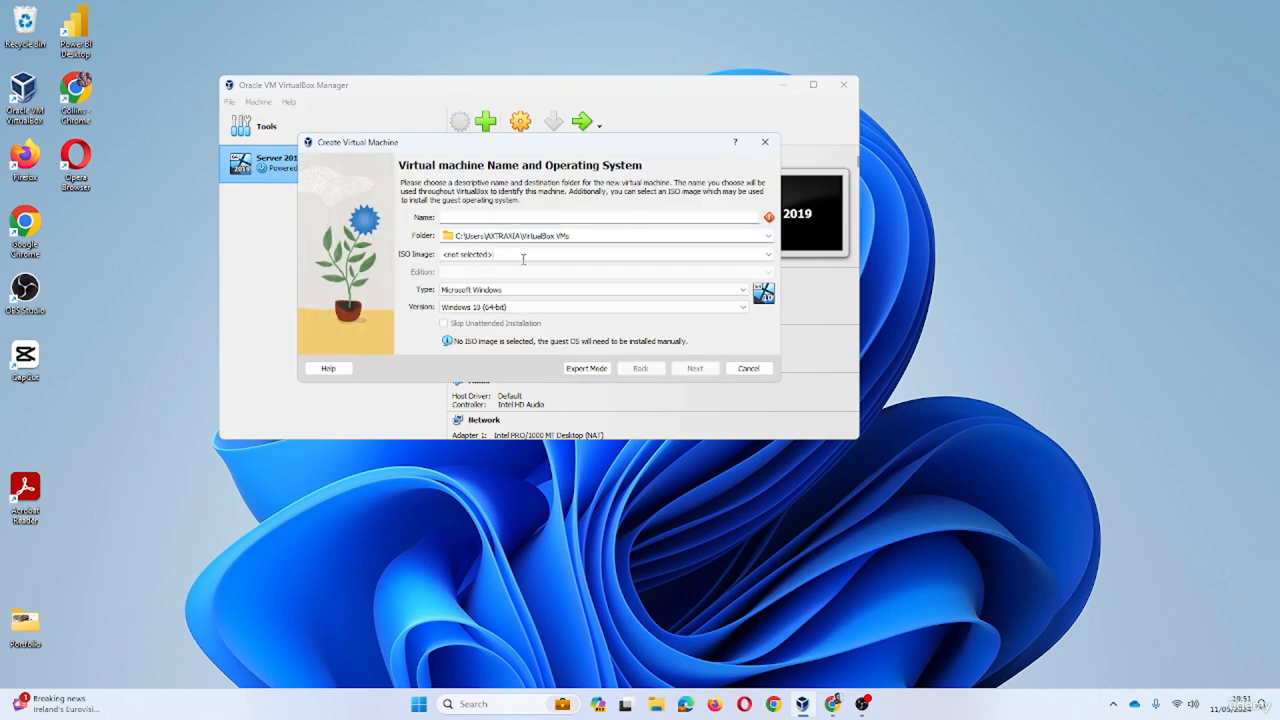
click(768, 254)
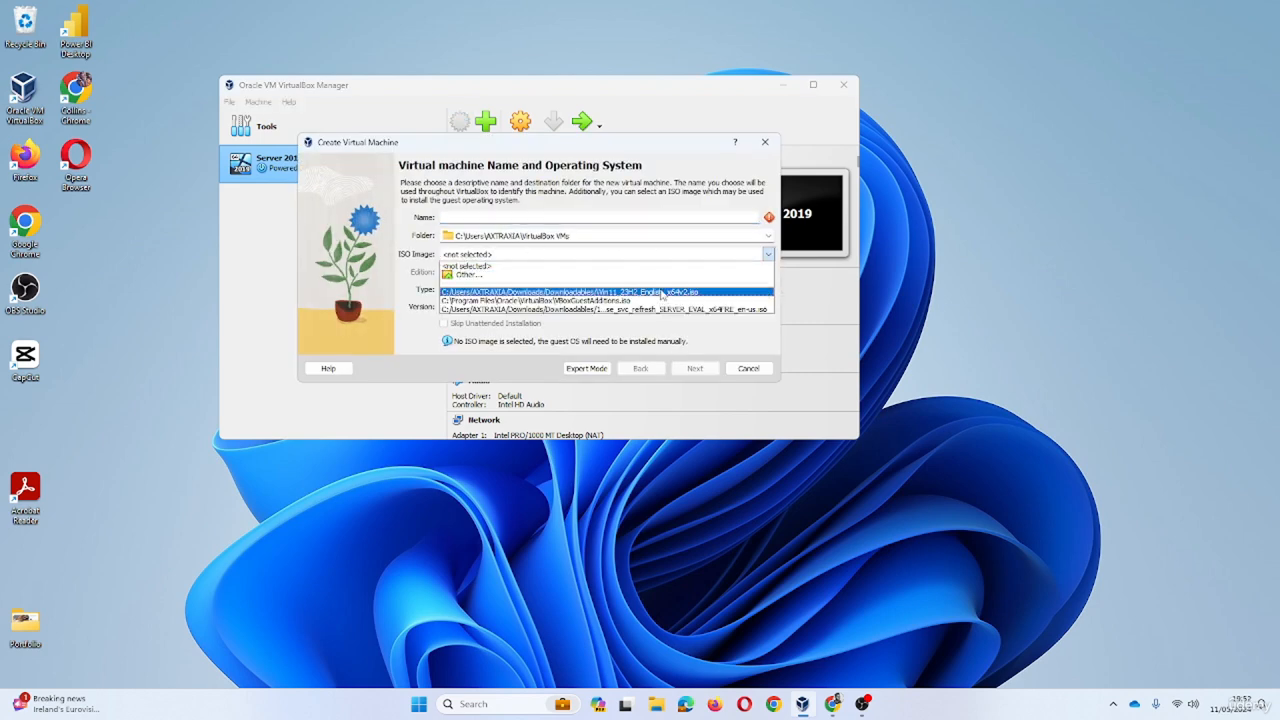
click(470, 274)
click(541, 301)
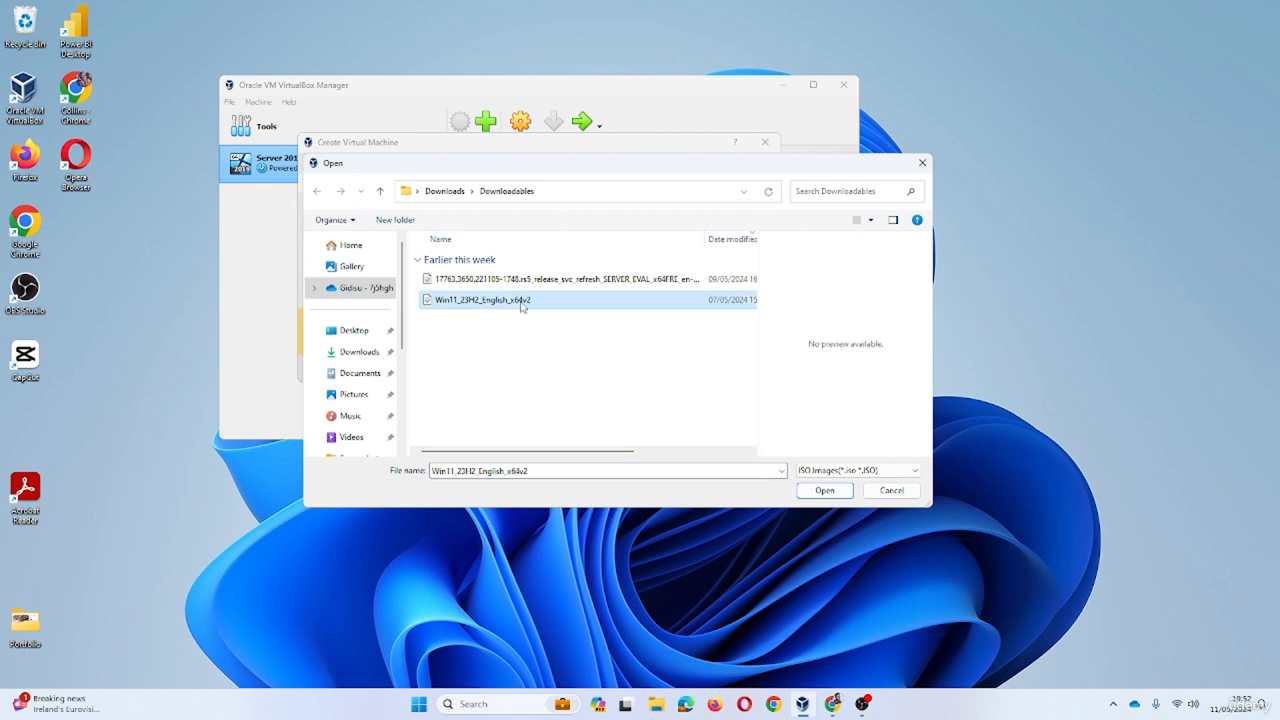
click(824, 490)
click(565, 215)
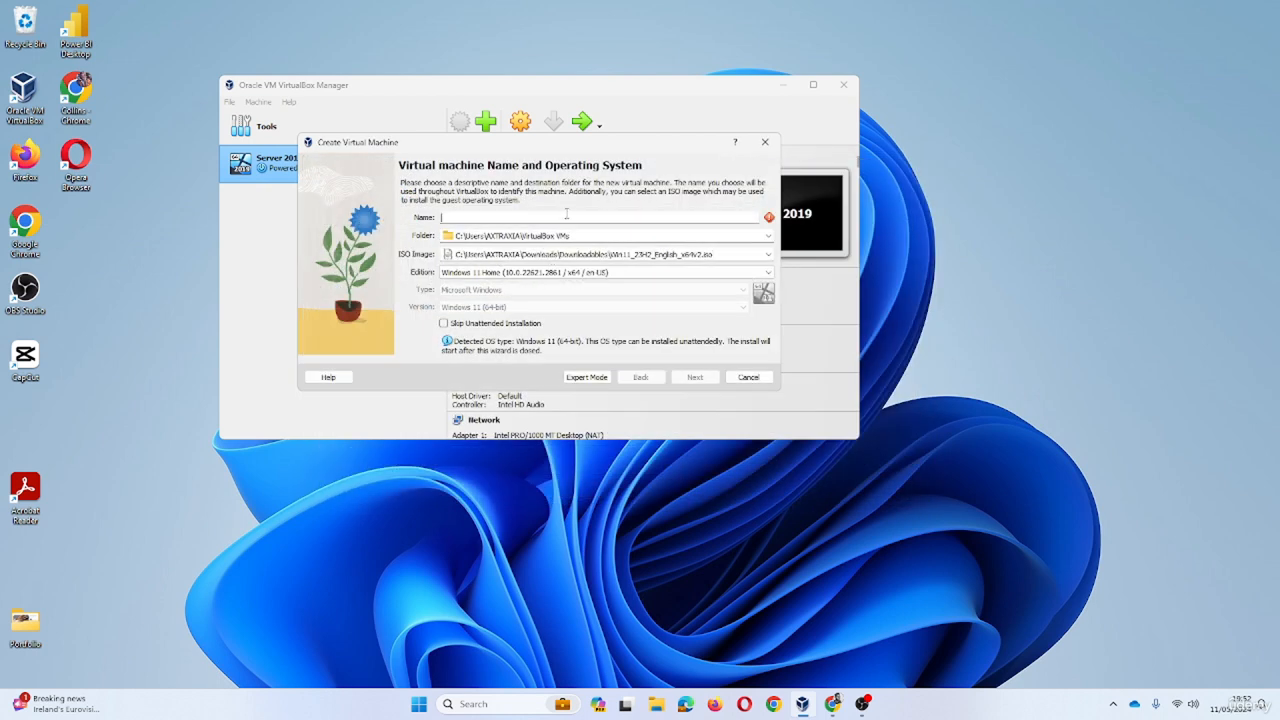
text(Windows 11 Workstation)
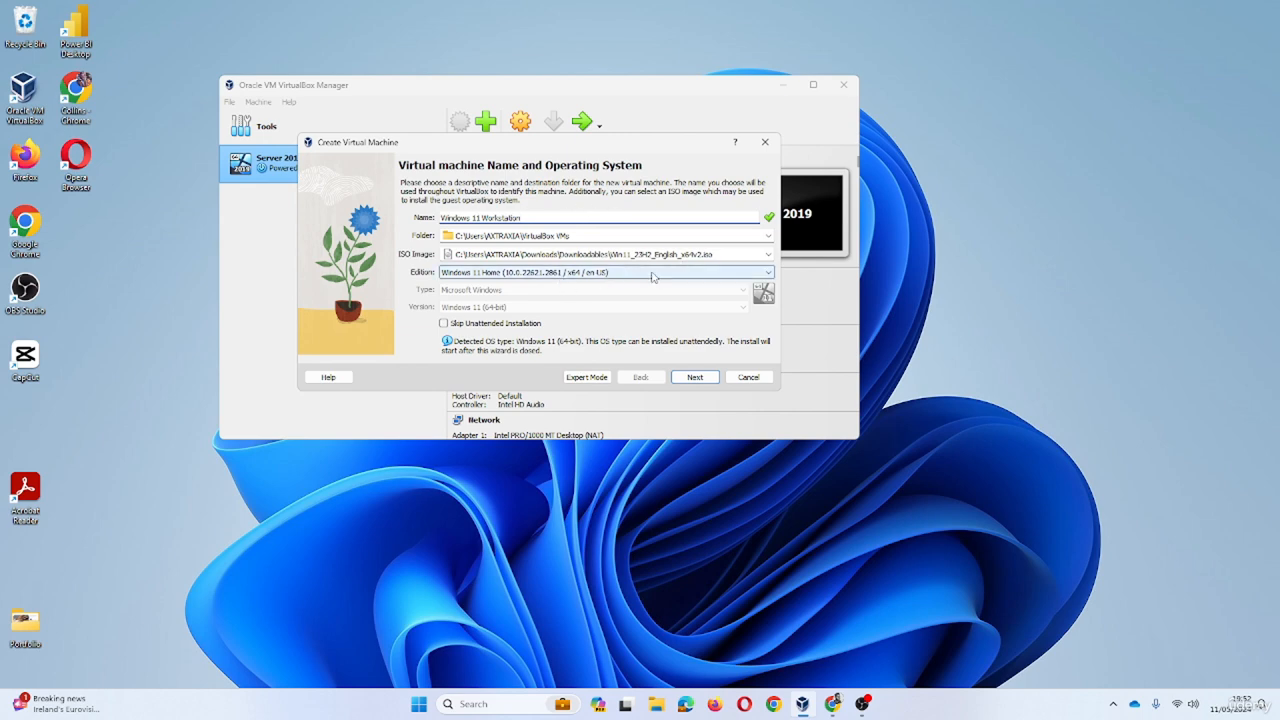
click(509, 326)
- On the Hardware step, raise the processors from 2 to 4 and turn off EFI
click(690, 377)
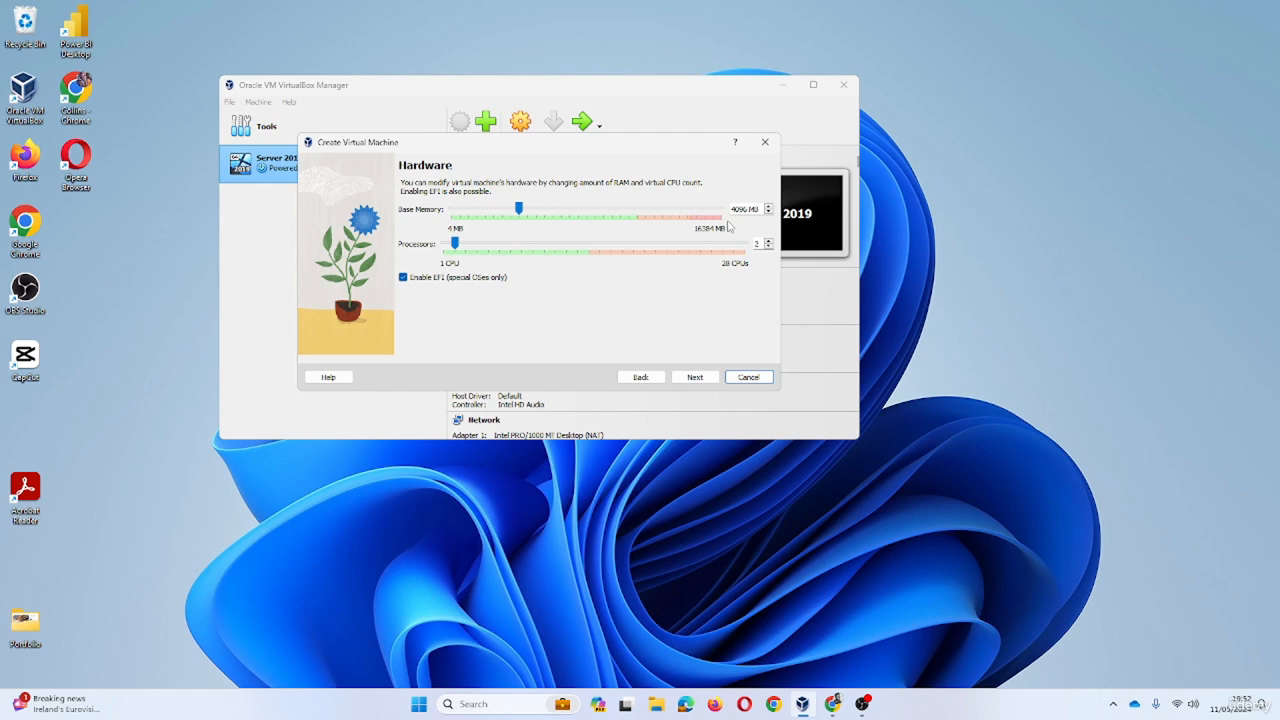
drag(455, 243, 479, 270)
click(404, 278)
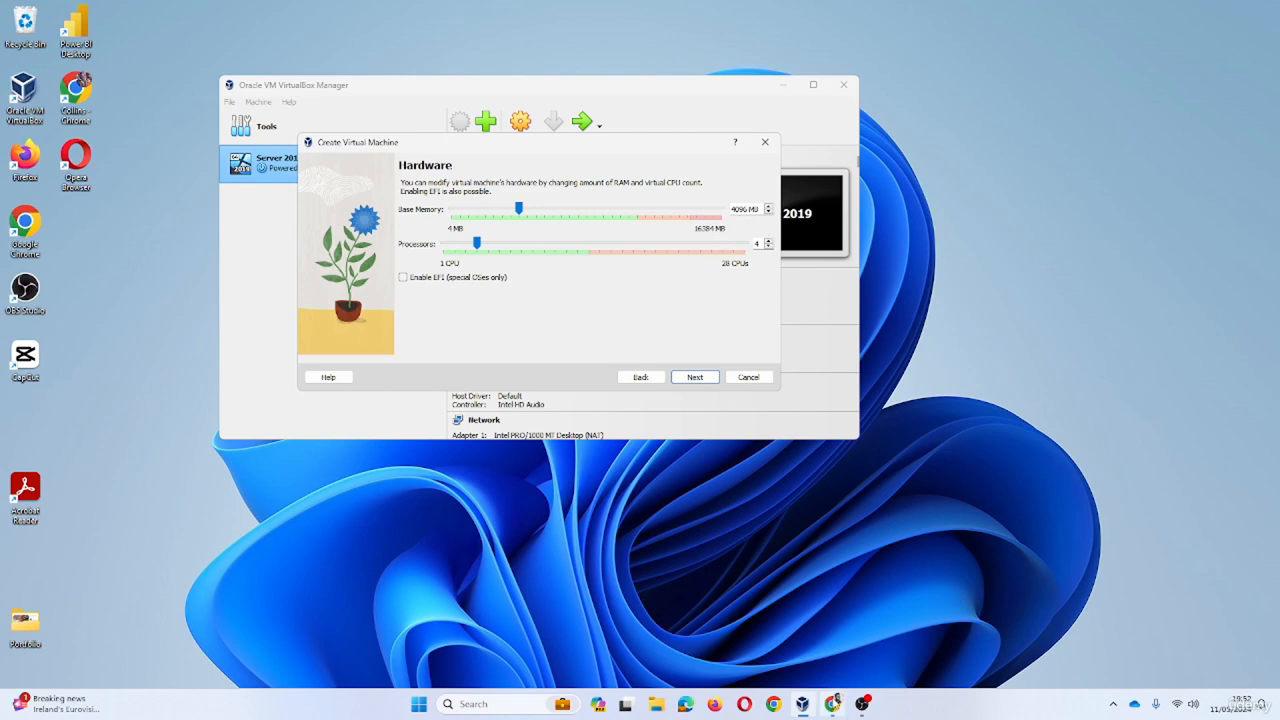
- Check the 4 GB memory requirement on the Windows 11 requirements page in Chrome, then minimize Chrome
click(832, 704)
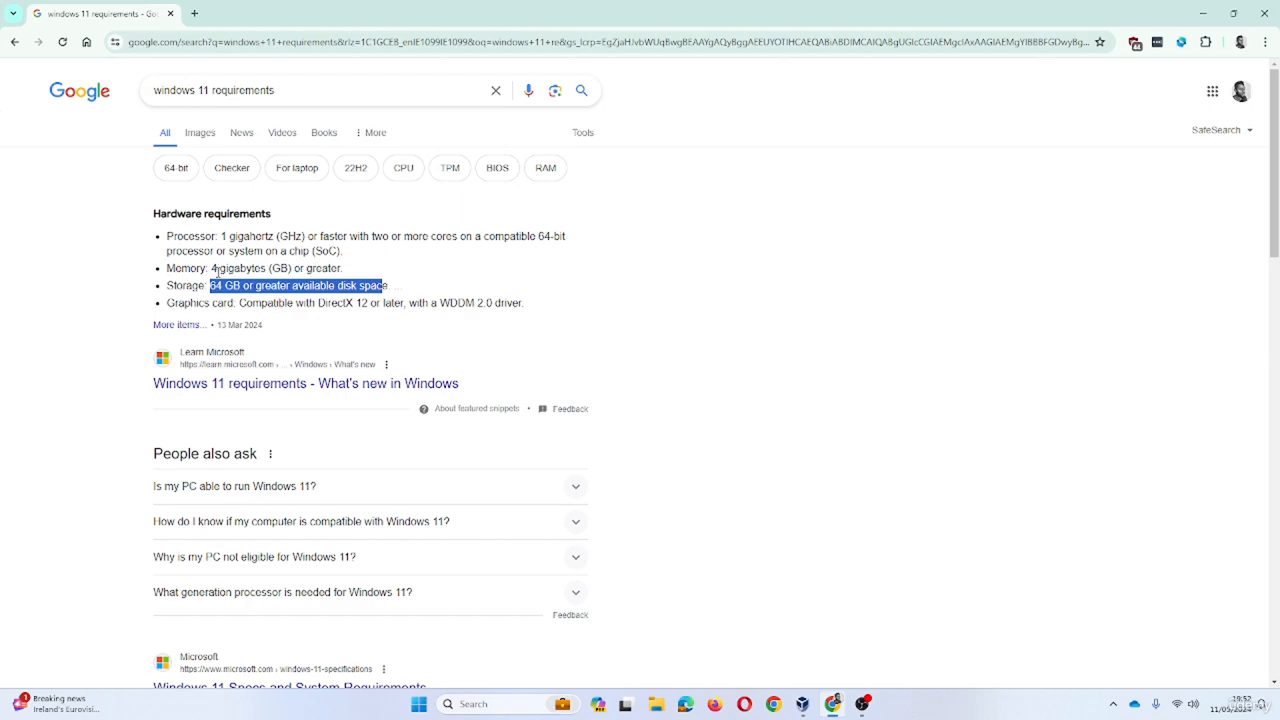
drag(212, 270, 297, 272)
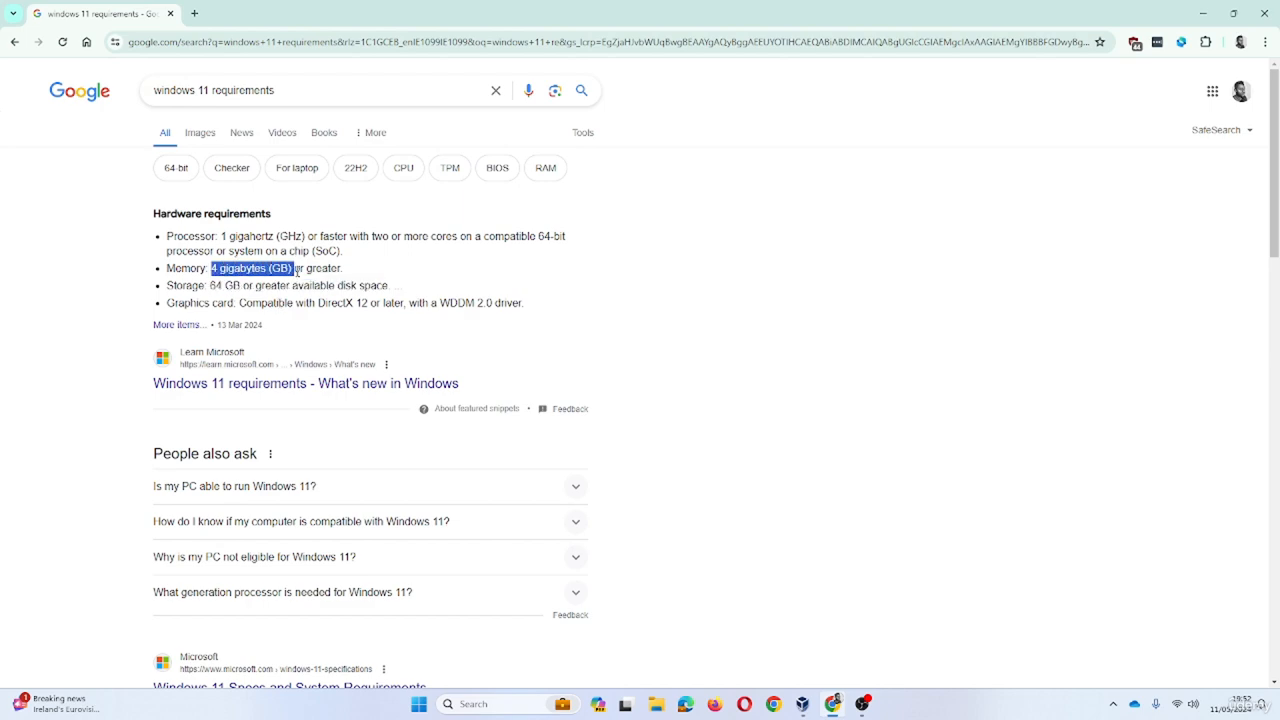
click(1203, 14)
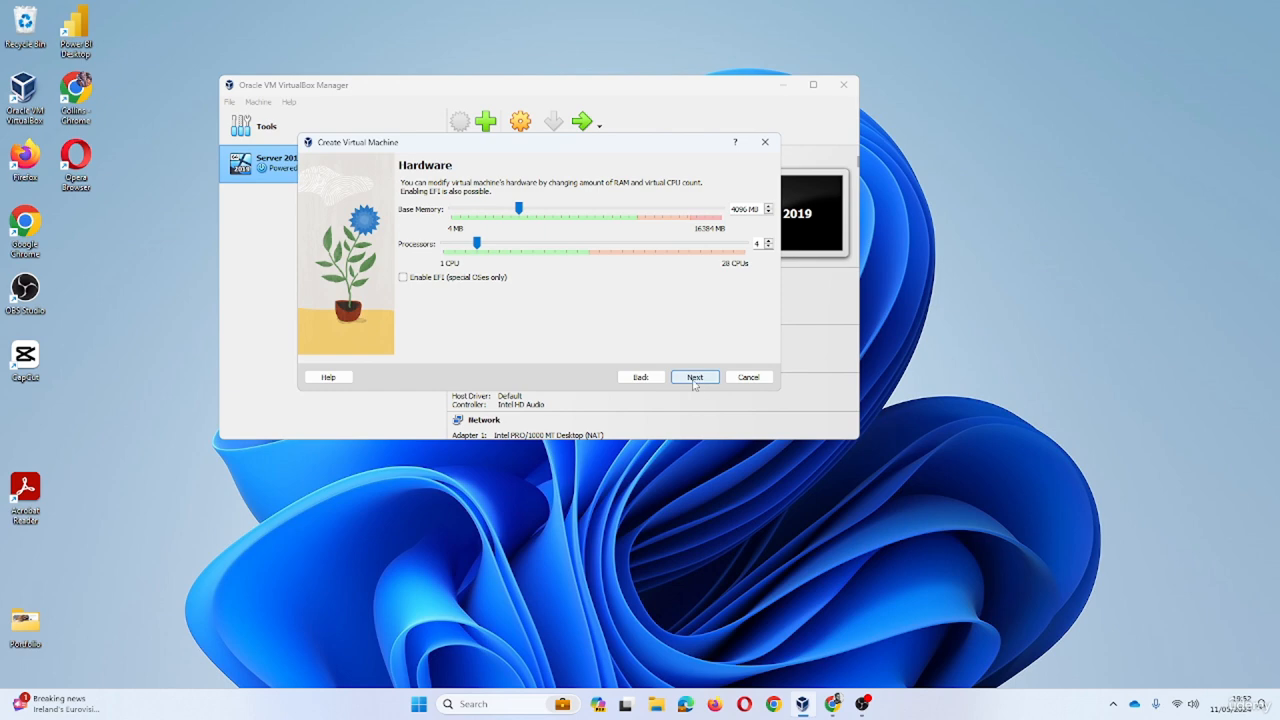
- Change the virtual hard disk size to 64 GB, review the summary, and finish creating the VM
click(695, 380)
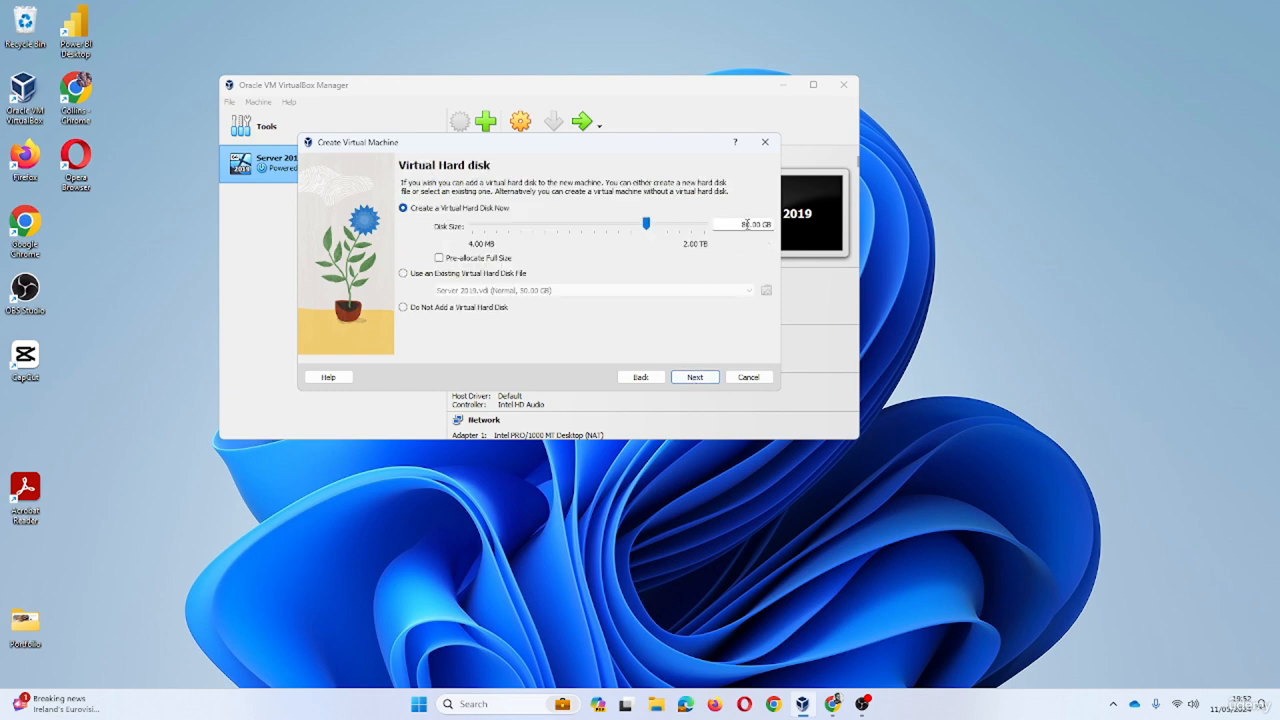
key(BackSpace)
text(64)
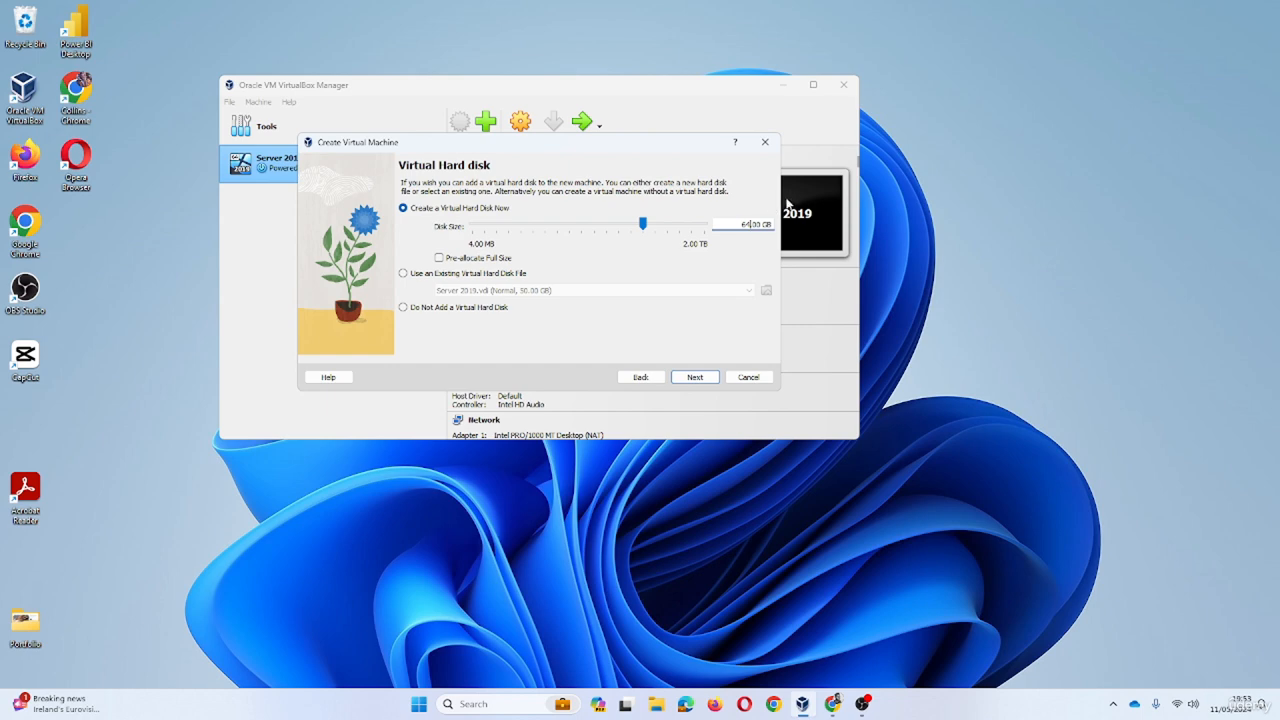
click(696, 377)
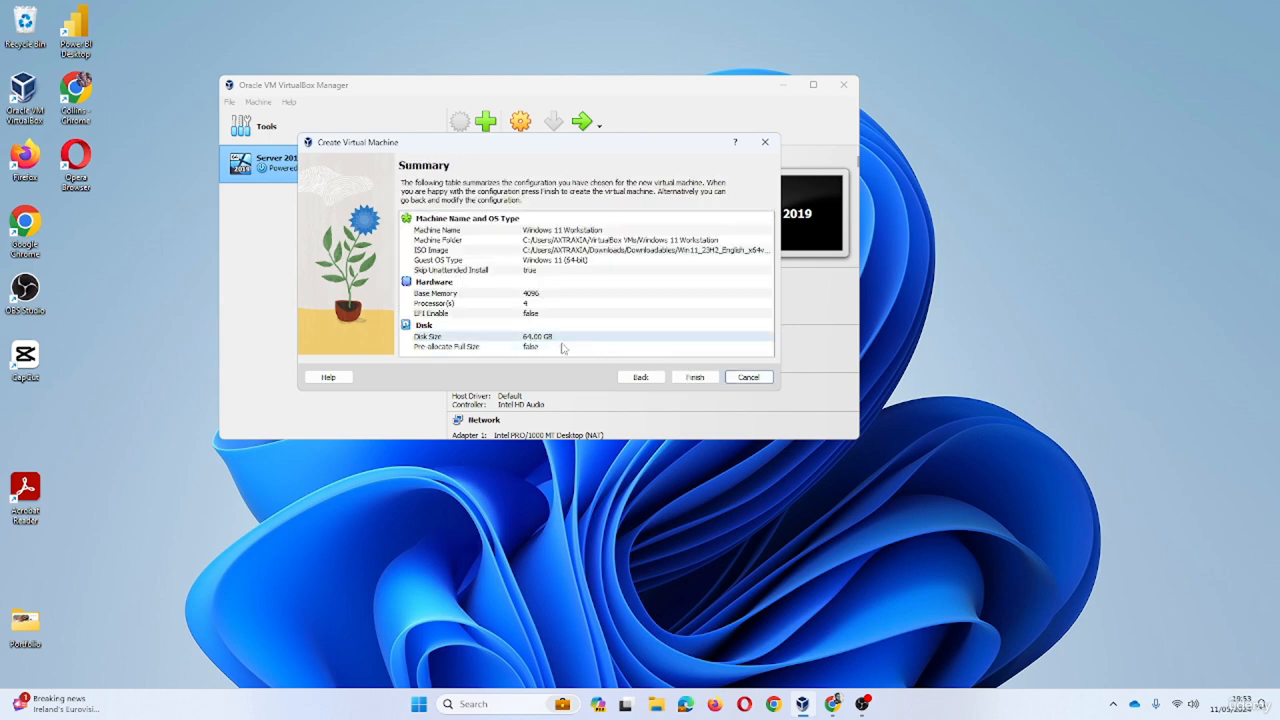
click(695, 377)
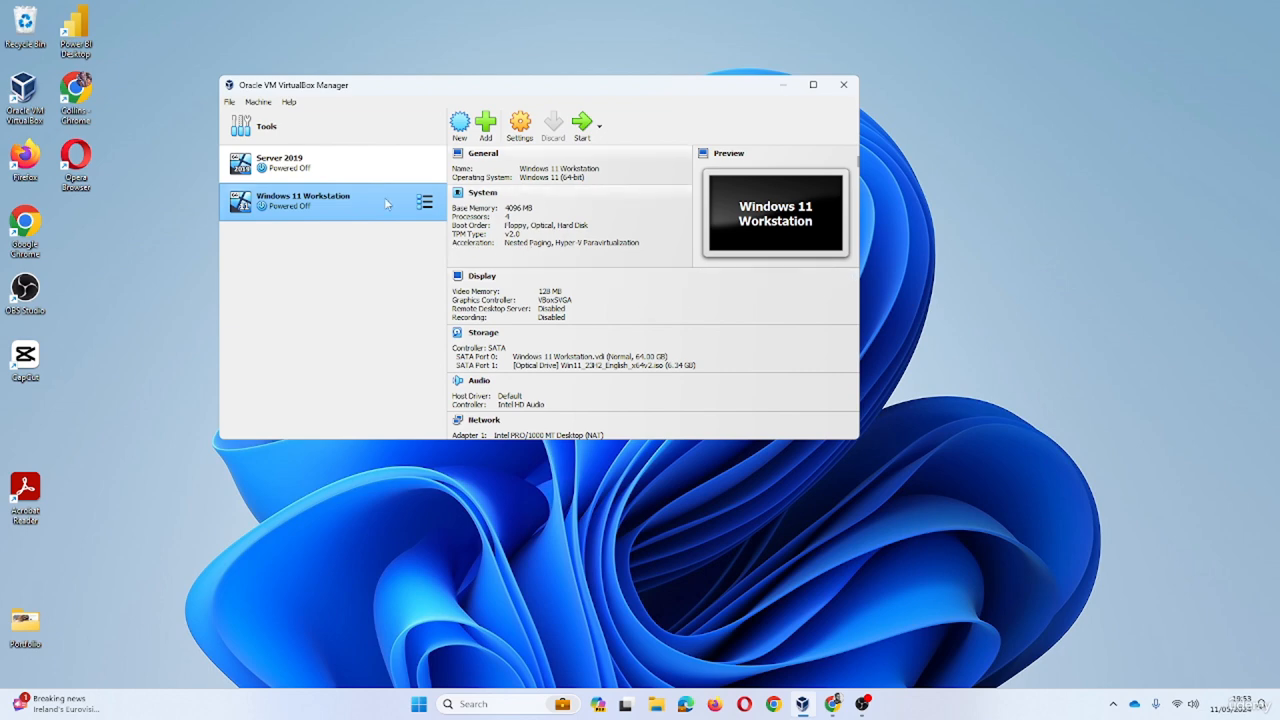
- Start the Windows 11 Workstation VM and minimize the VirtualBox Manager to watch it boot
click(582, 124)
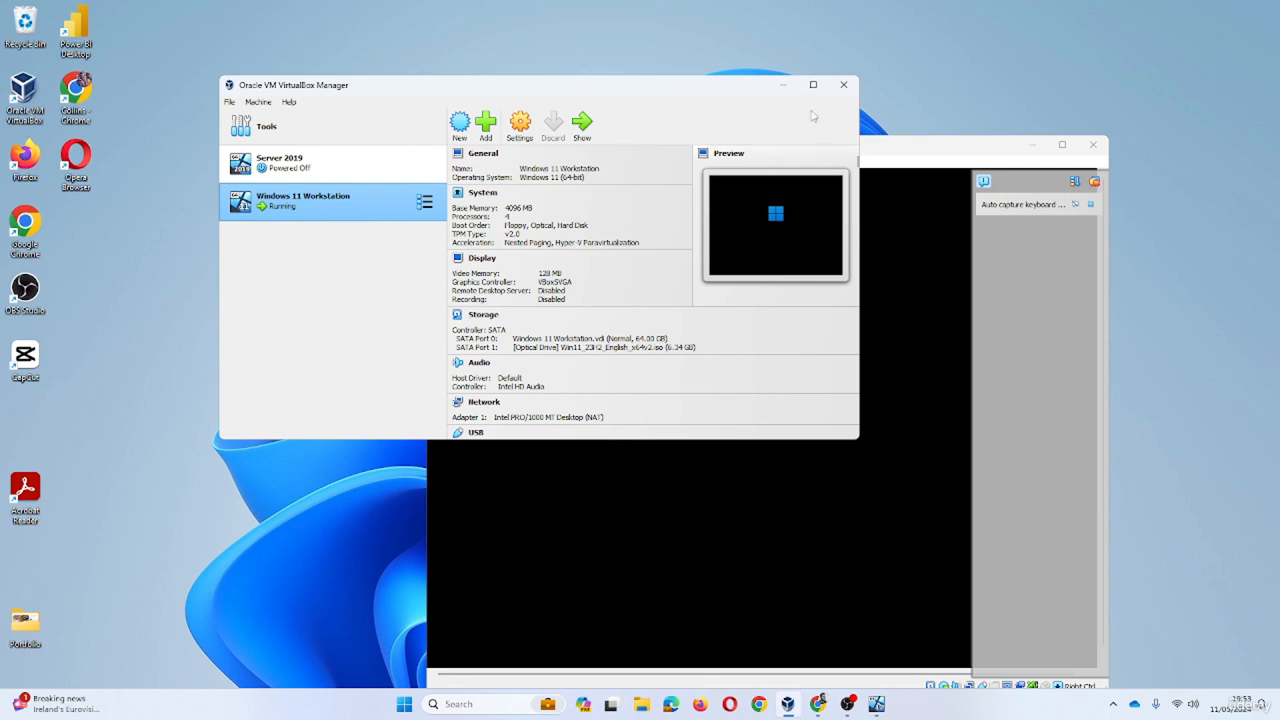
click(783, 85)
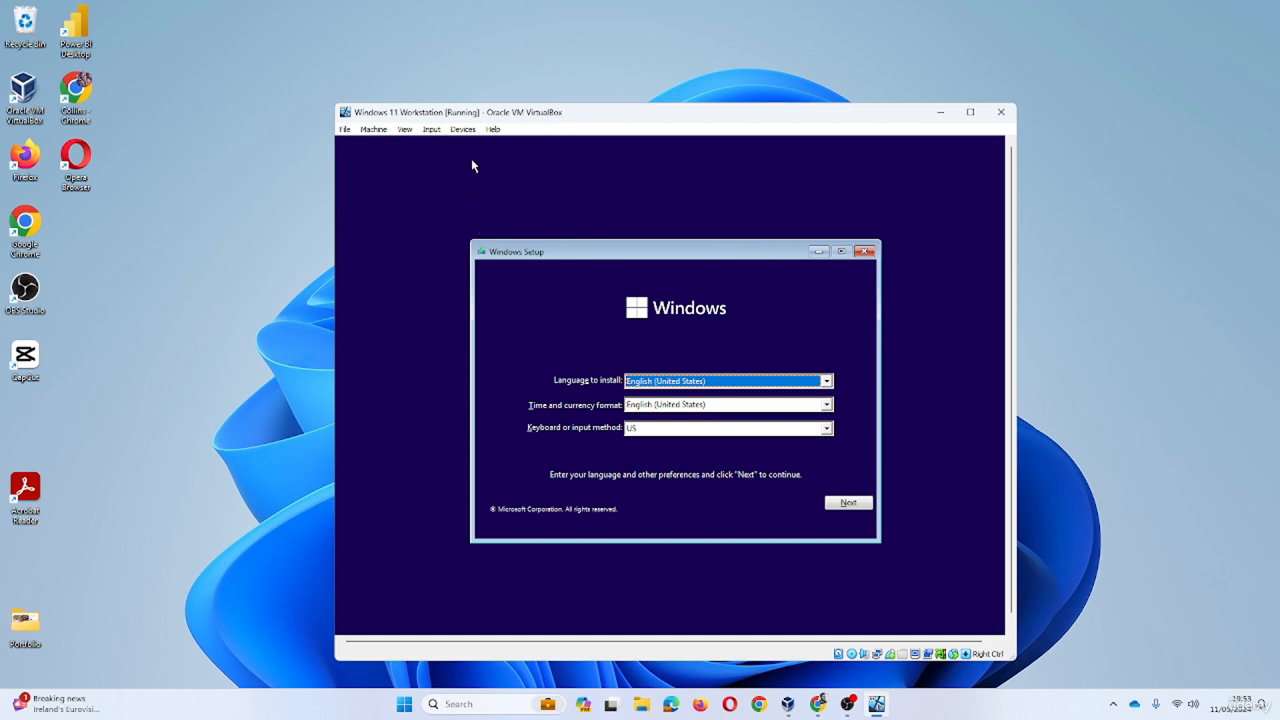
- Use the VM's Soft Keyboard to send Shift+F10, opening a command prompt over Windows Setup
click(431, 129)
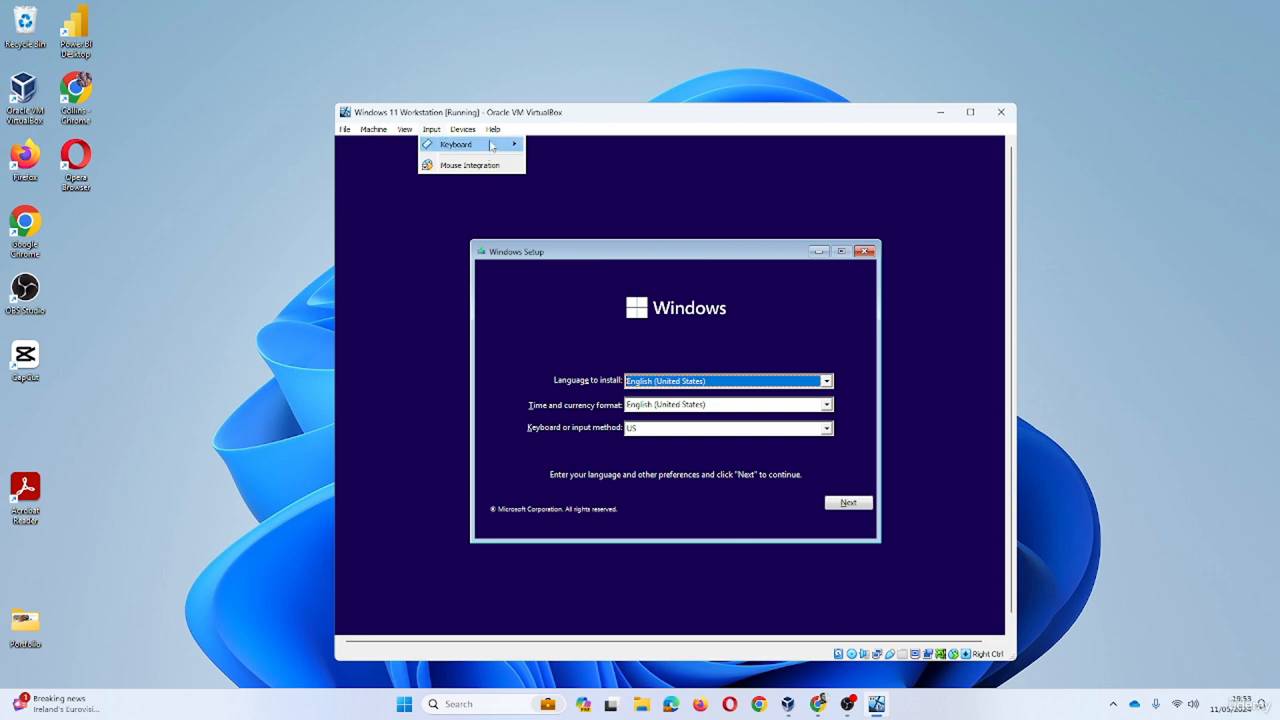
mouse_move(498, 148)
click(580, 160)
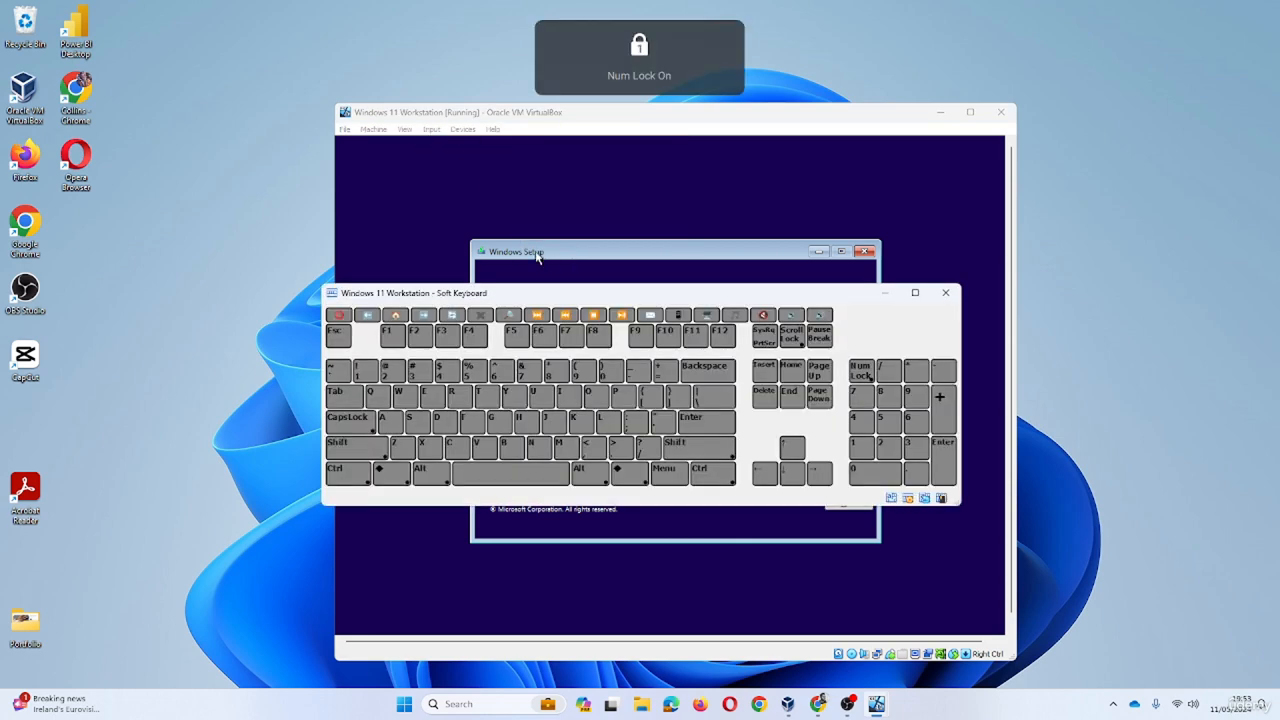
click(364, 456)
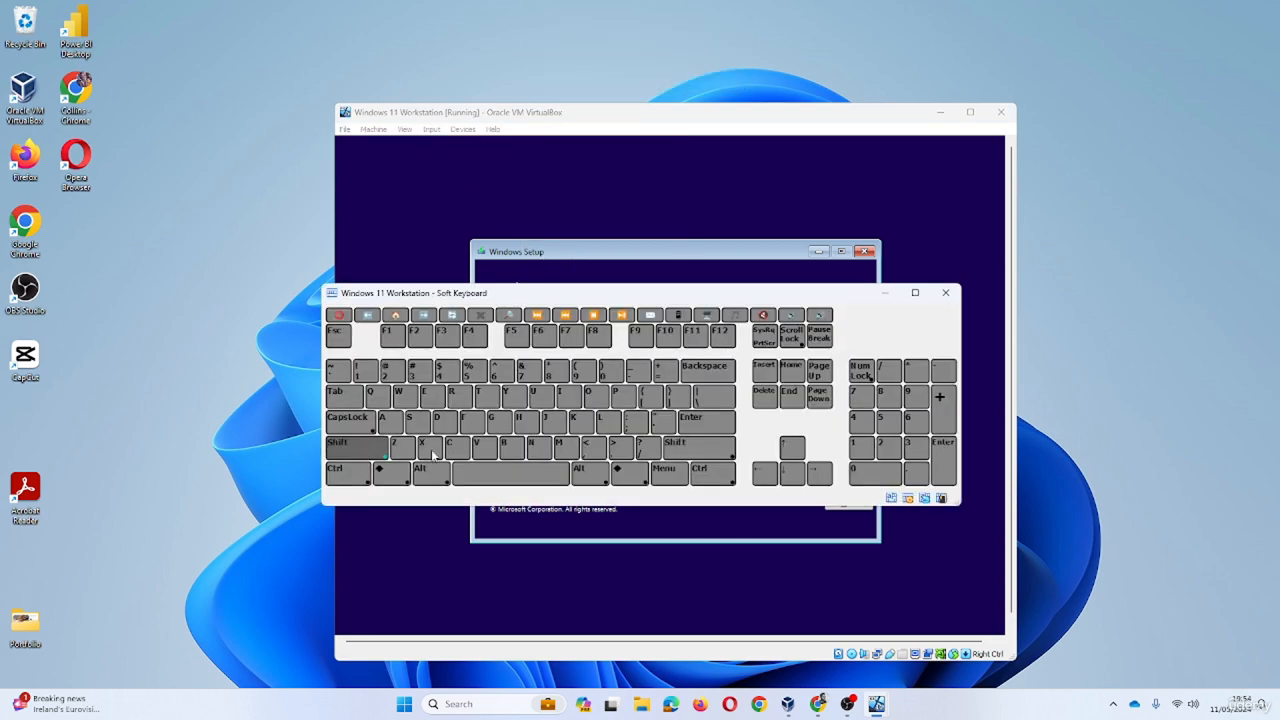
click(666, 334)
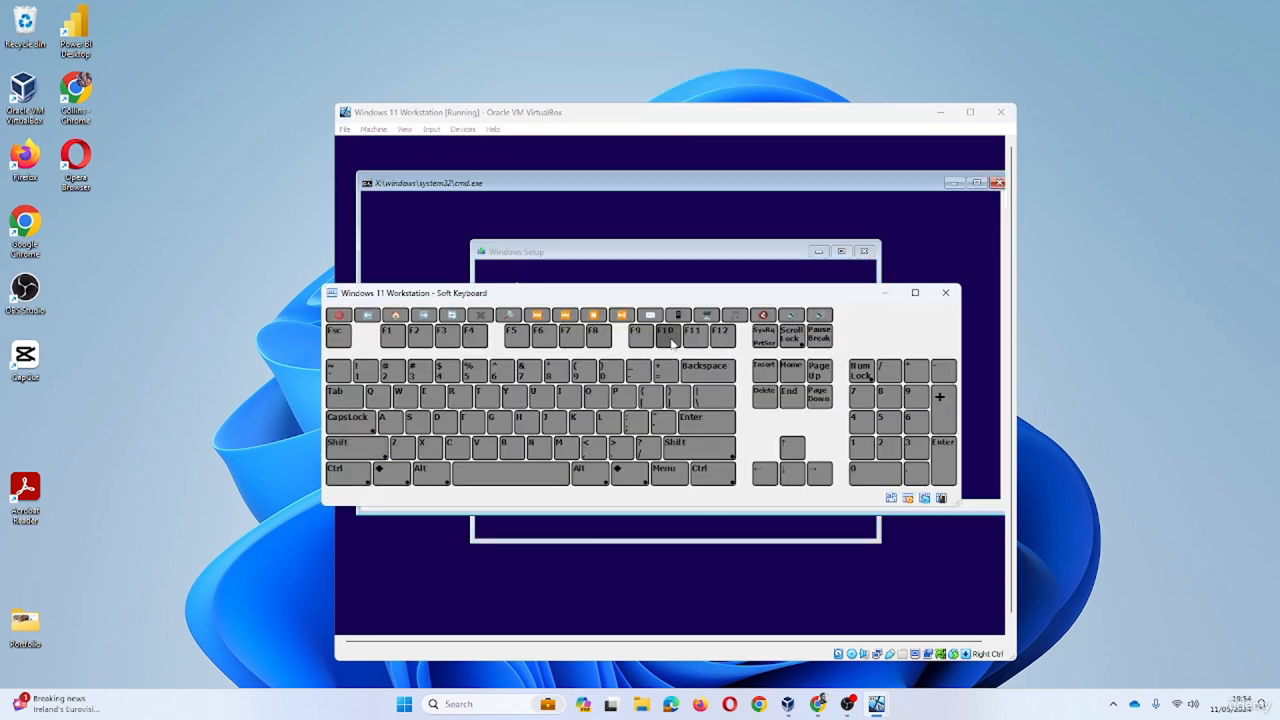
- Minimize the soft keyboard and type regedit at the X:\sources prompt
click(886, 294)
click(598, 237)
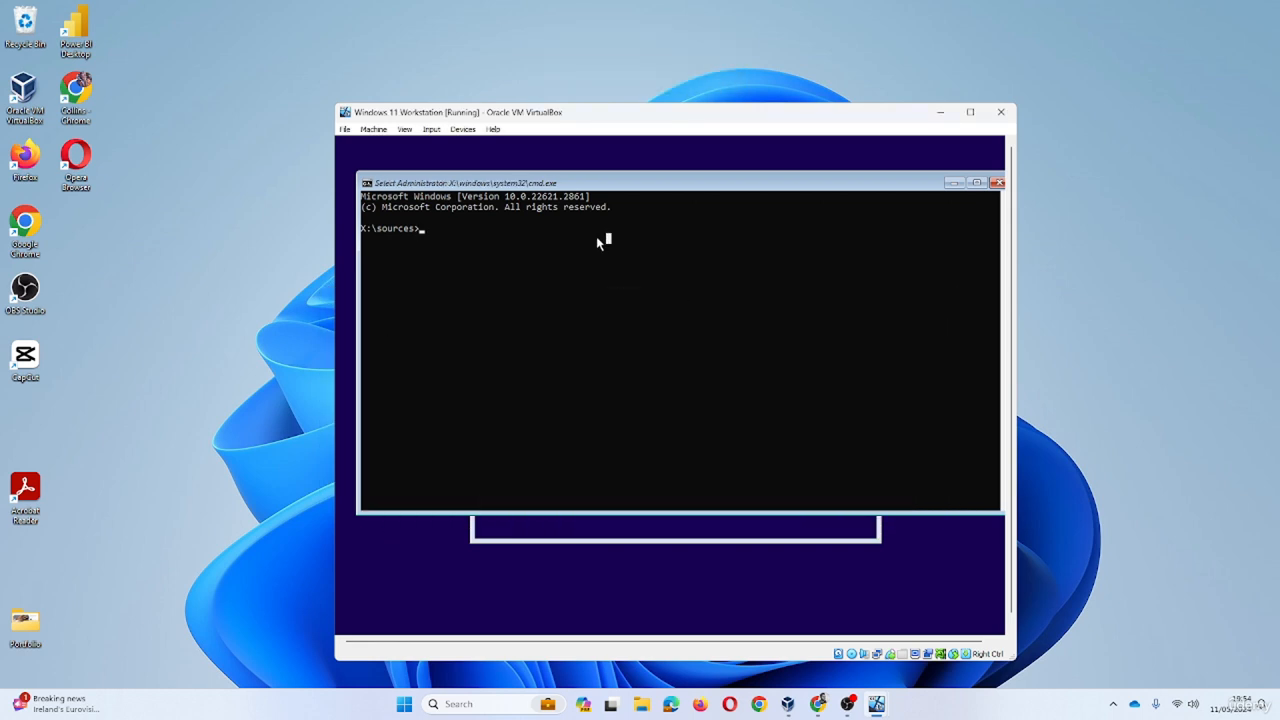
text(regedit)
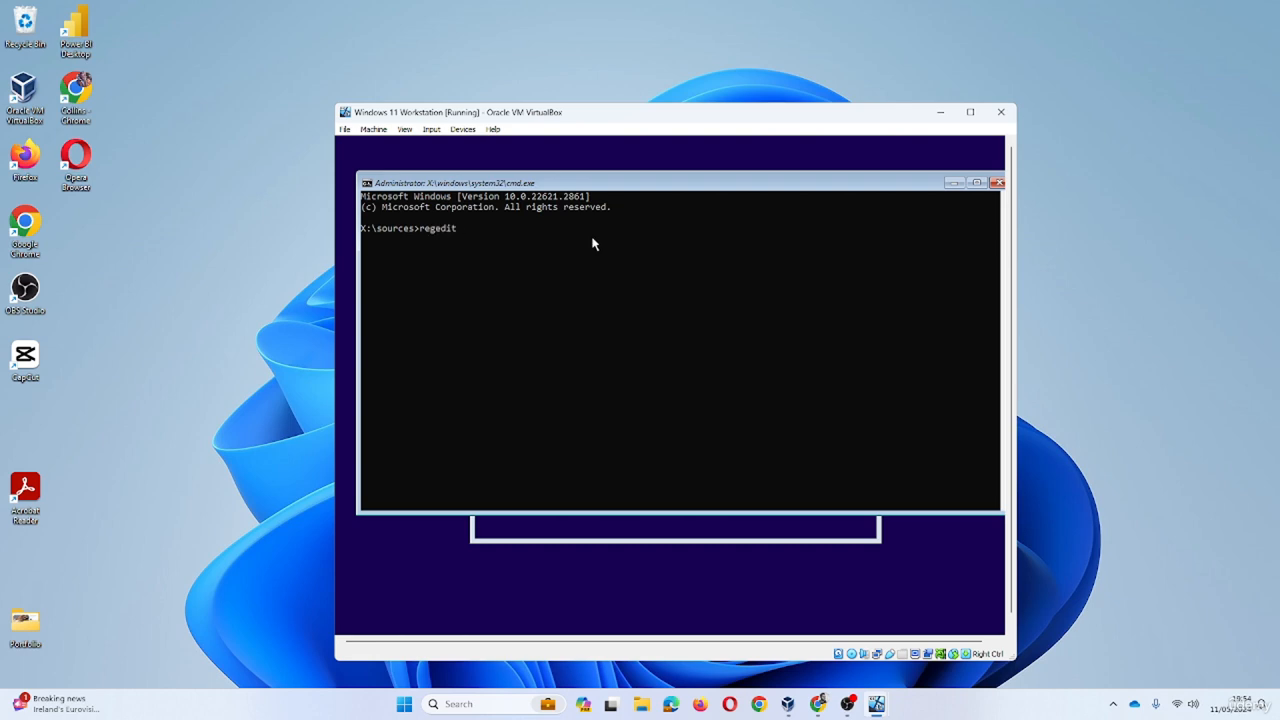
- Launch Registry Editor and expand HKEY_LOCAL_MACHINE > SYSTEM > Setup
key(Return)
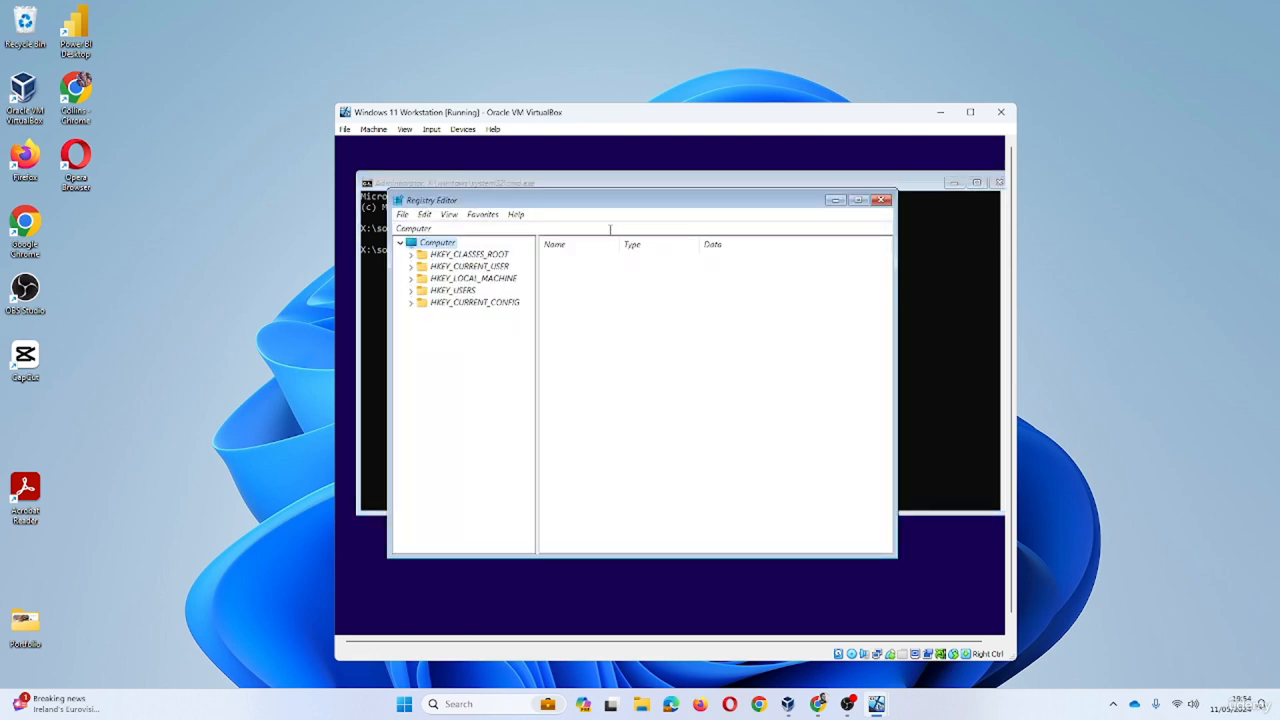
click(410, 279)
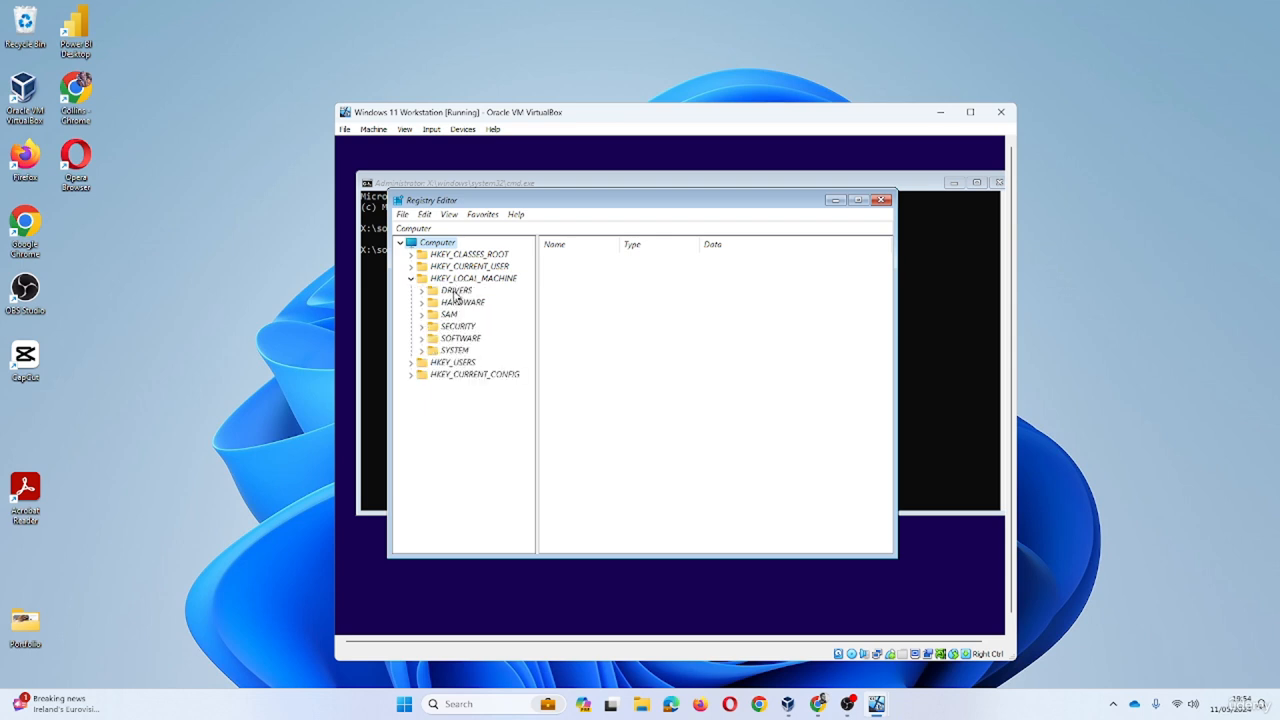
click(421, 350)
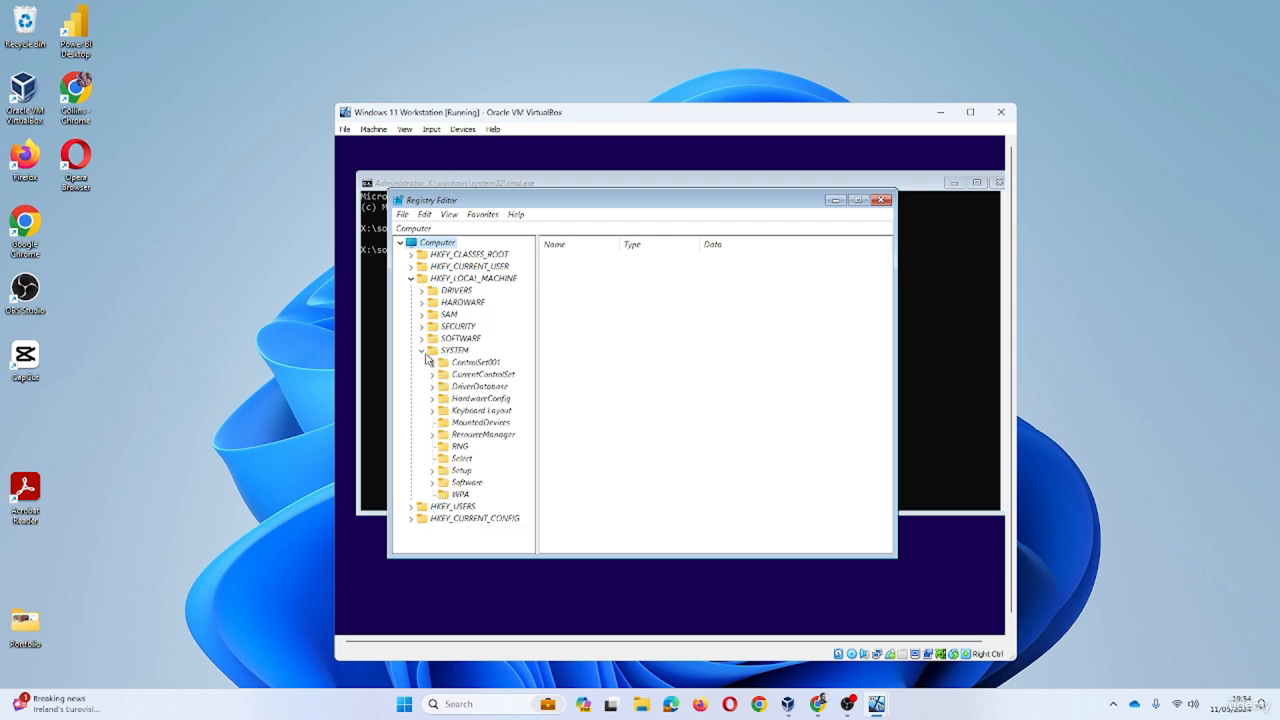
click(432, 471)
scroll(502, 438, down, 1)
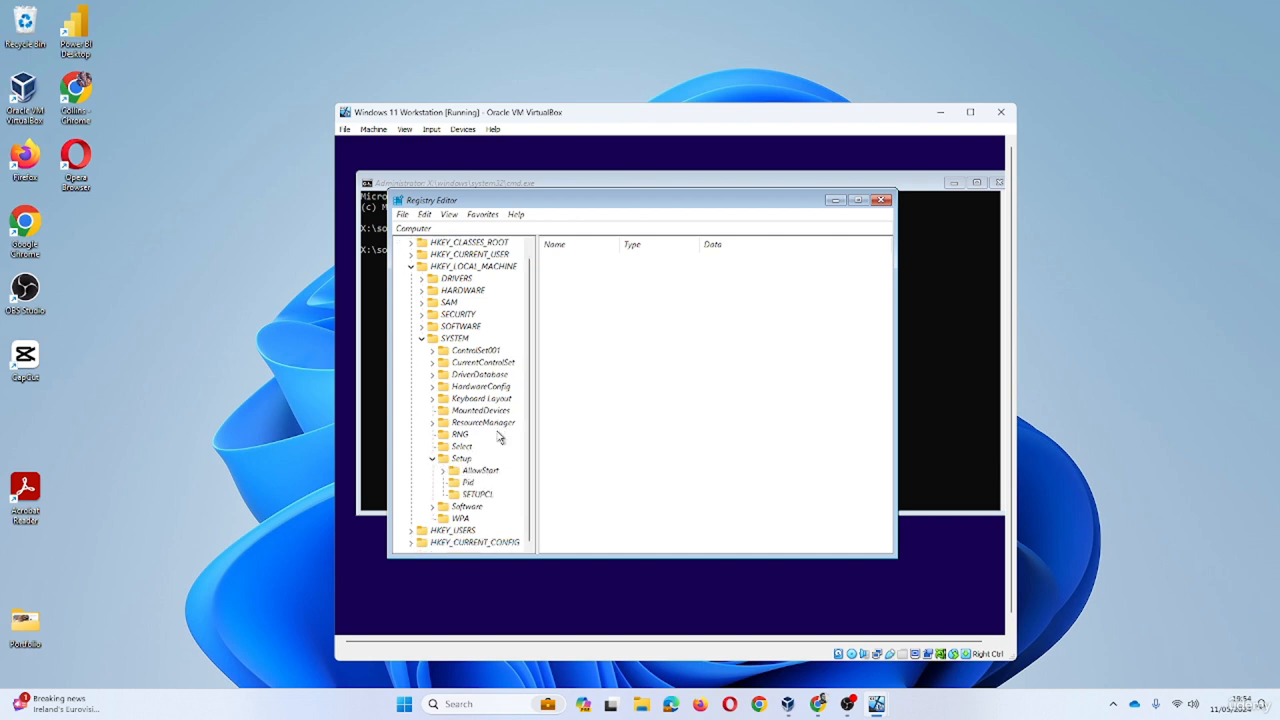
- Add a new key, New Key #1, under the Setup key using New > Key
right_click(464, 461)
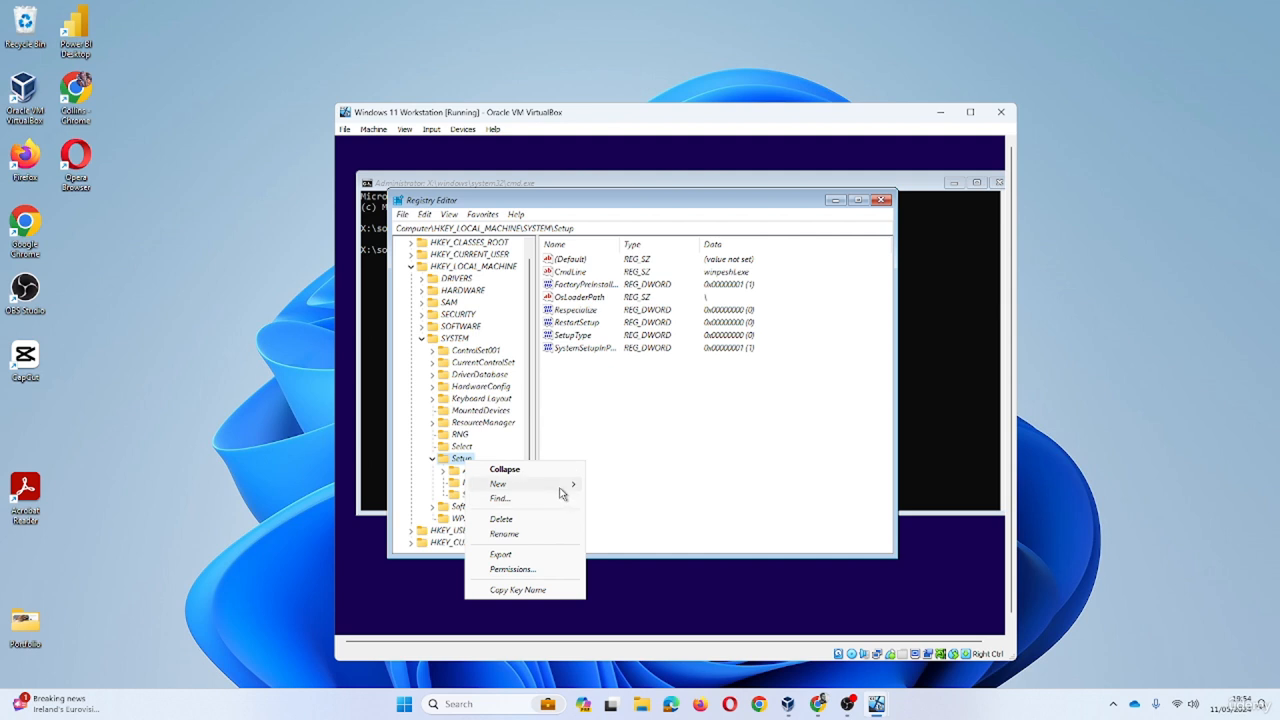
mouse_move(563, 488)
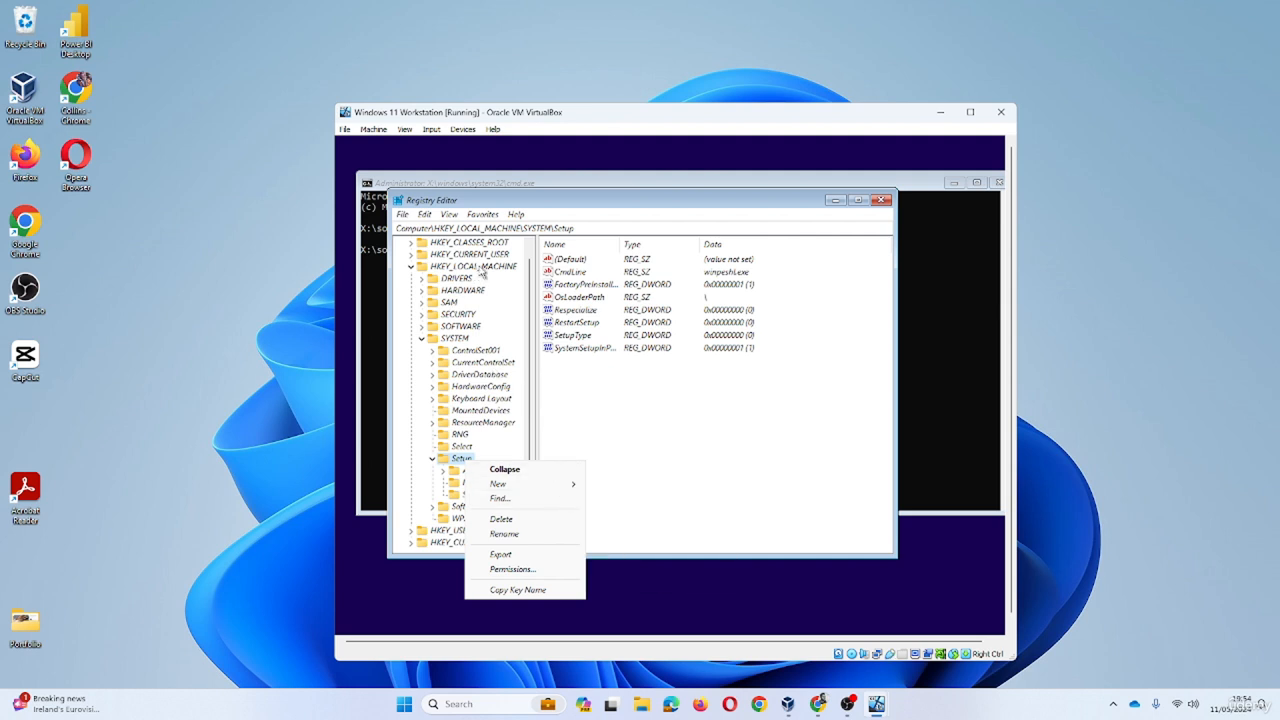
right_click(457, 342)
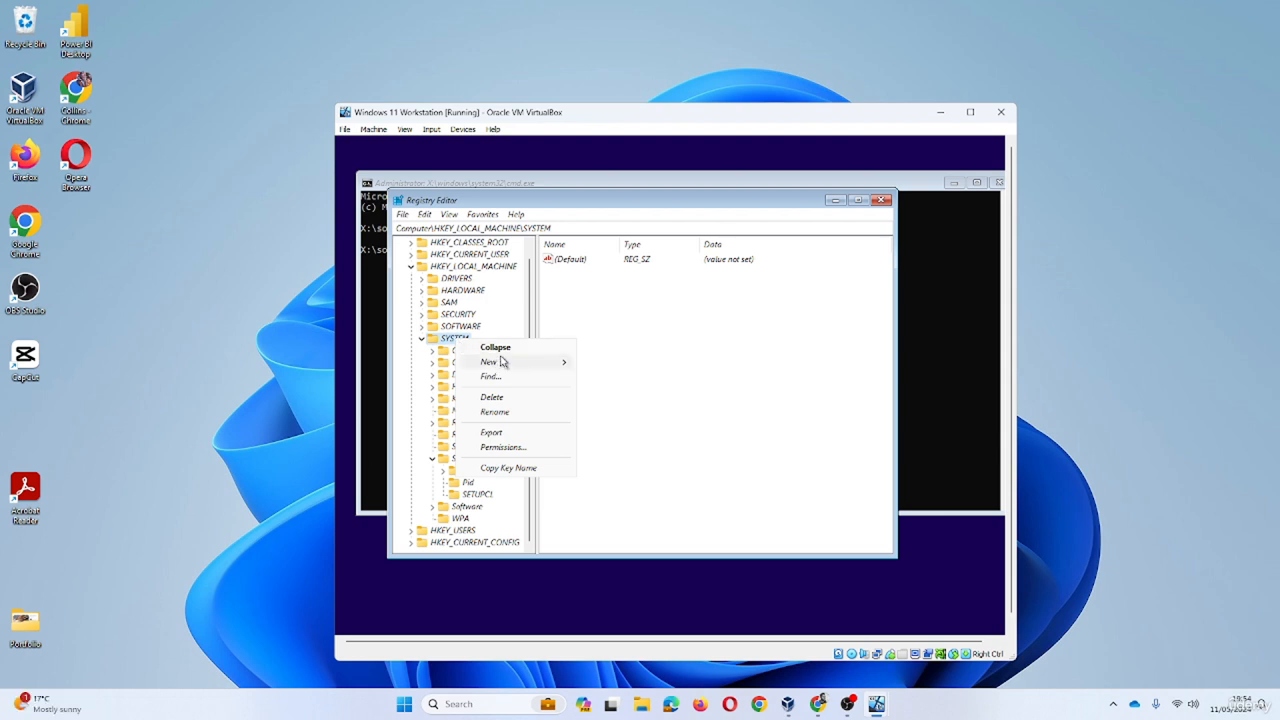
mouse_move(512, 367)
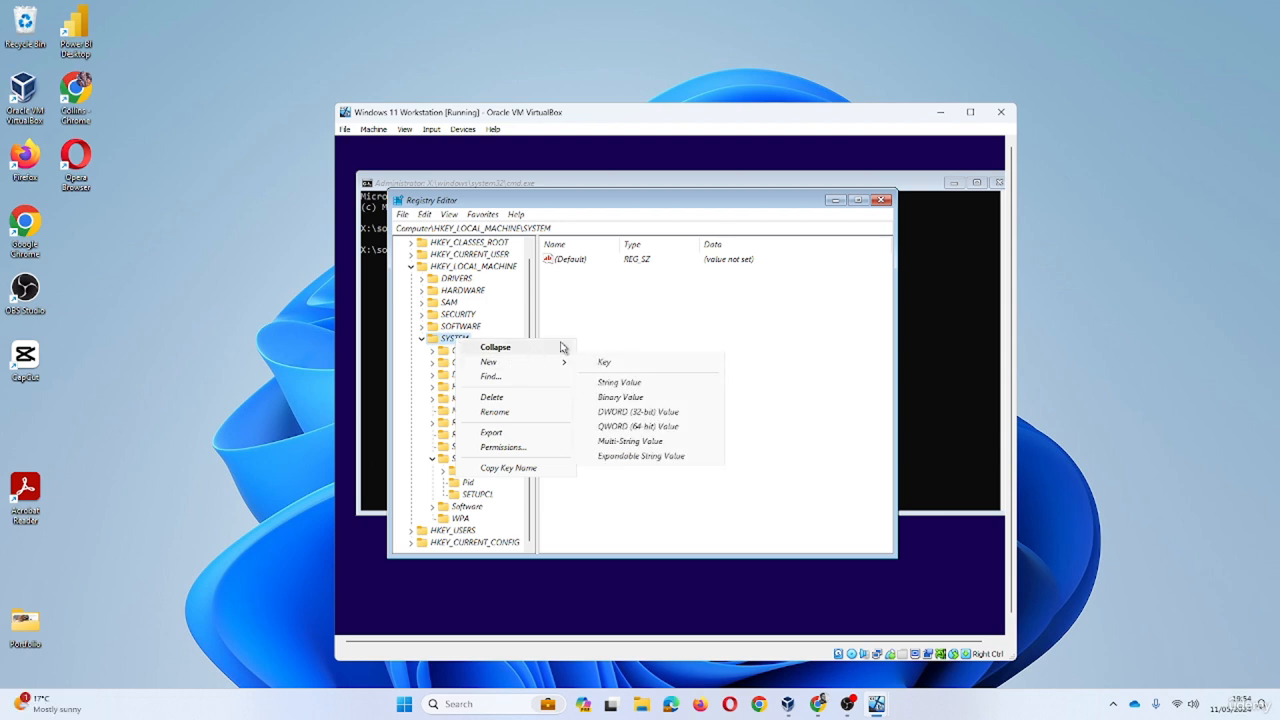
click(609, 323)
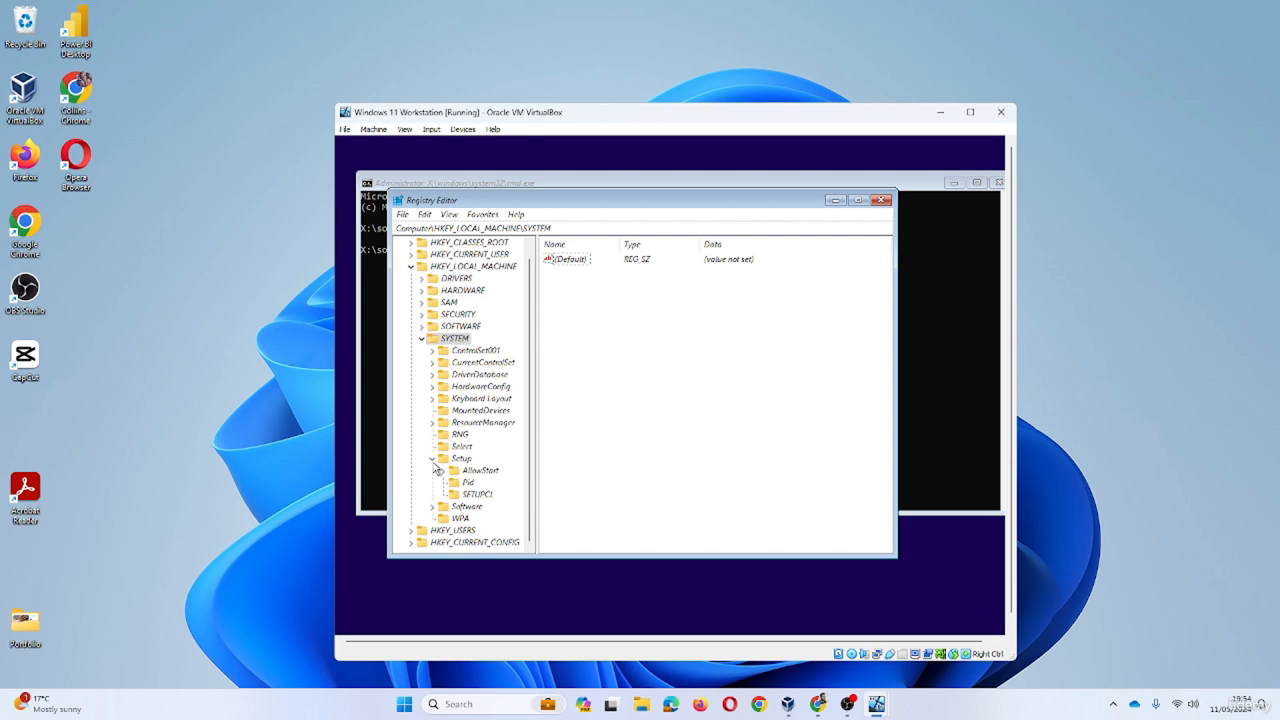
click(462, 460)
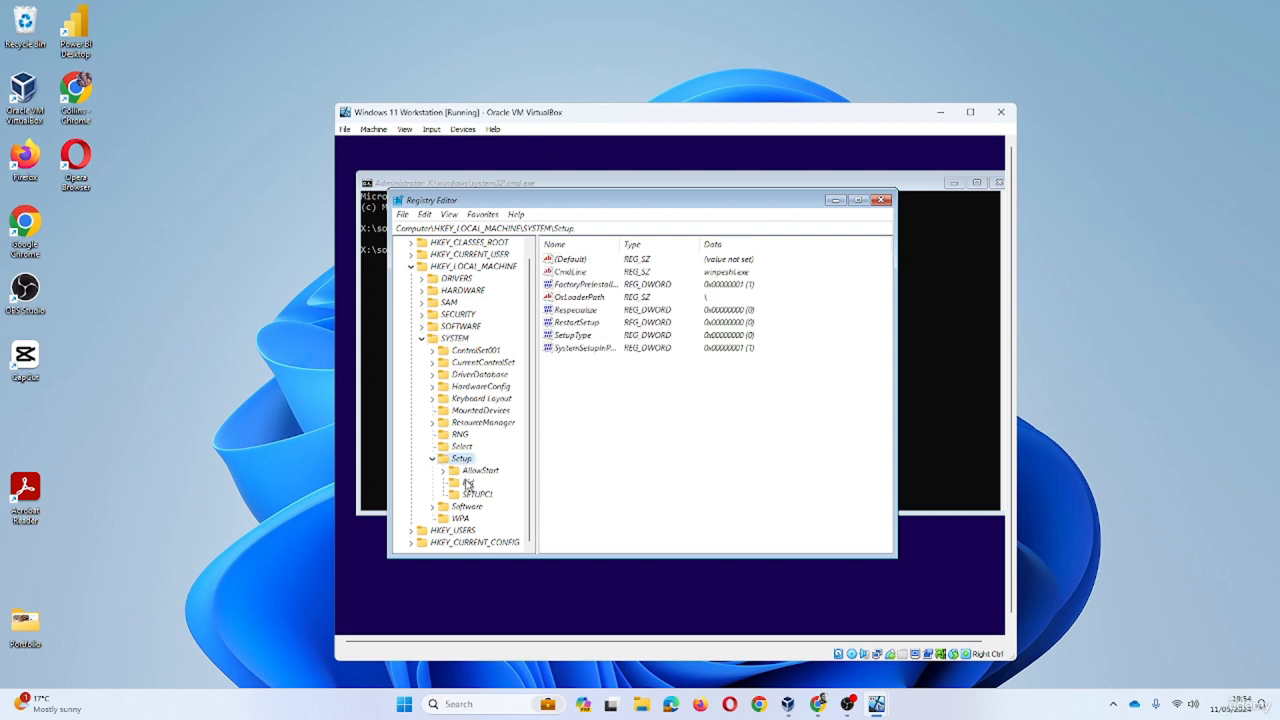
right_click(465, 466)
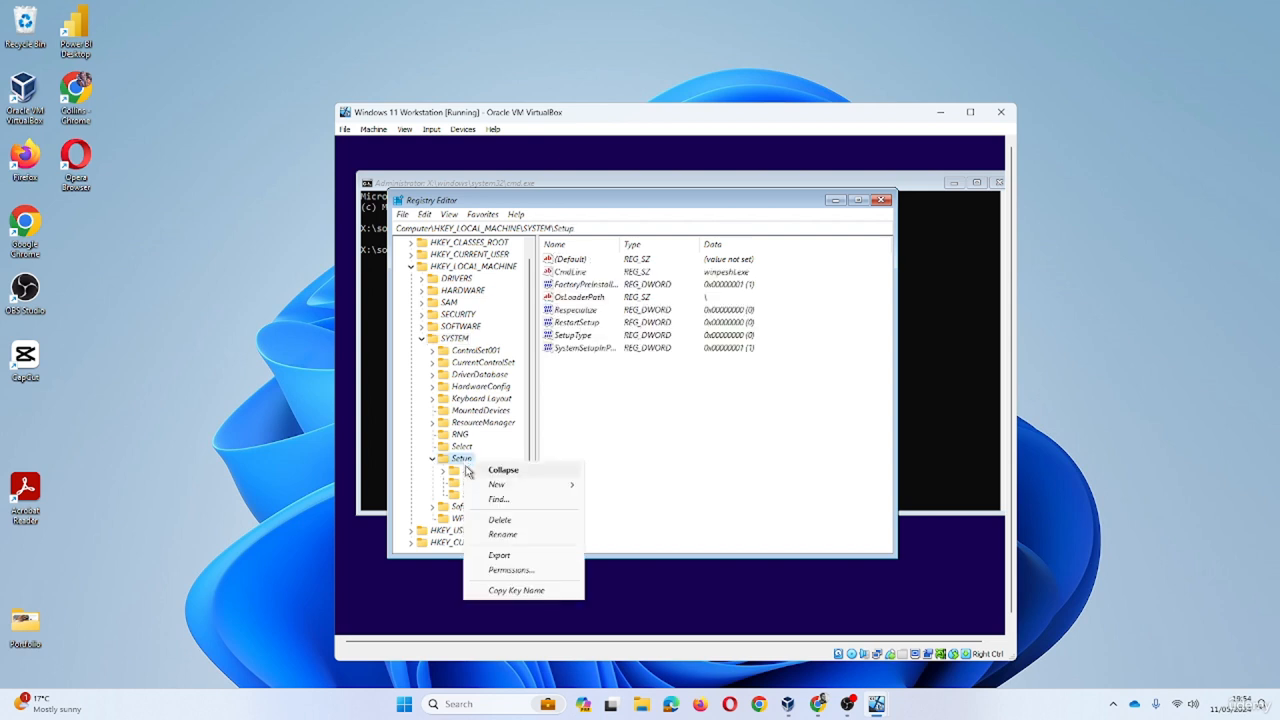
mouse_move(529, 491)
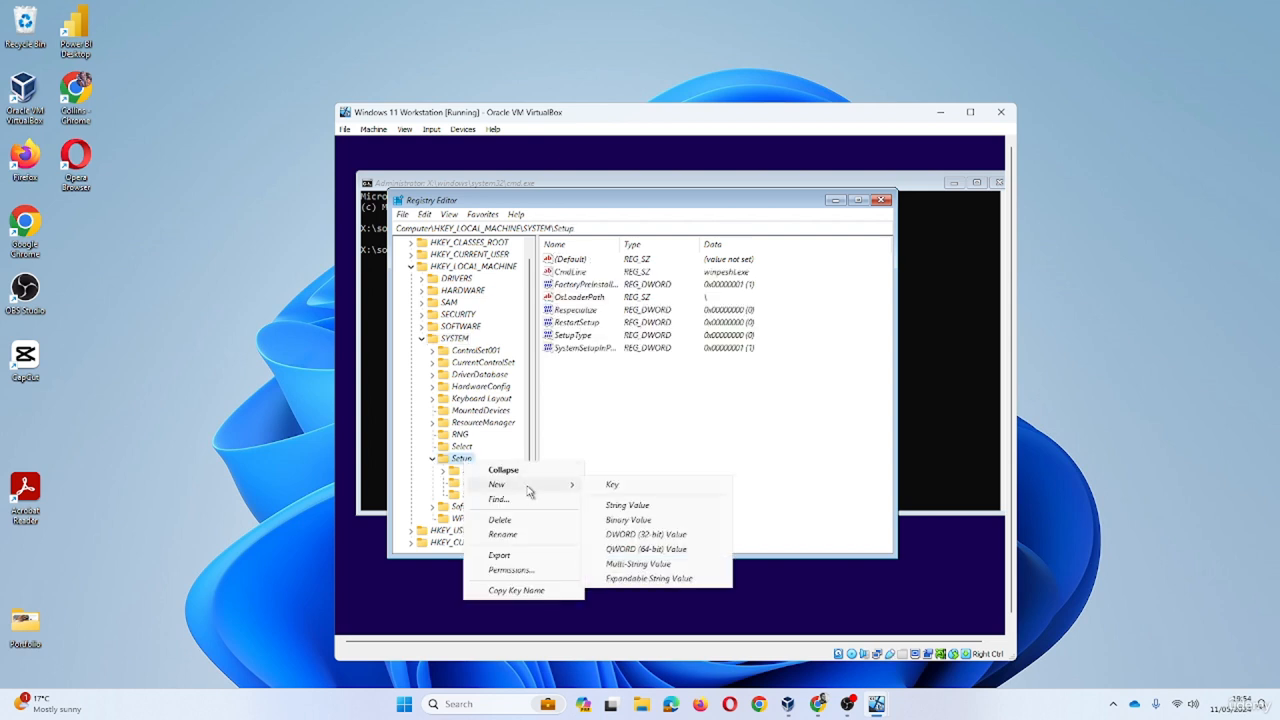
click(647, 495)
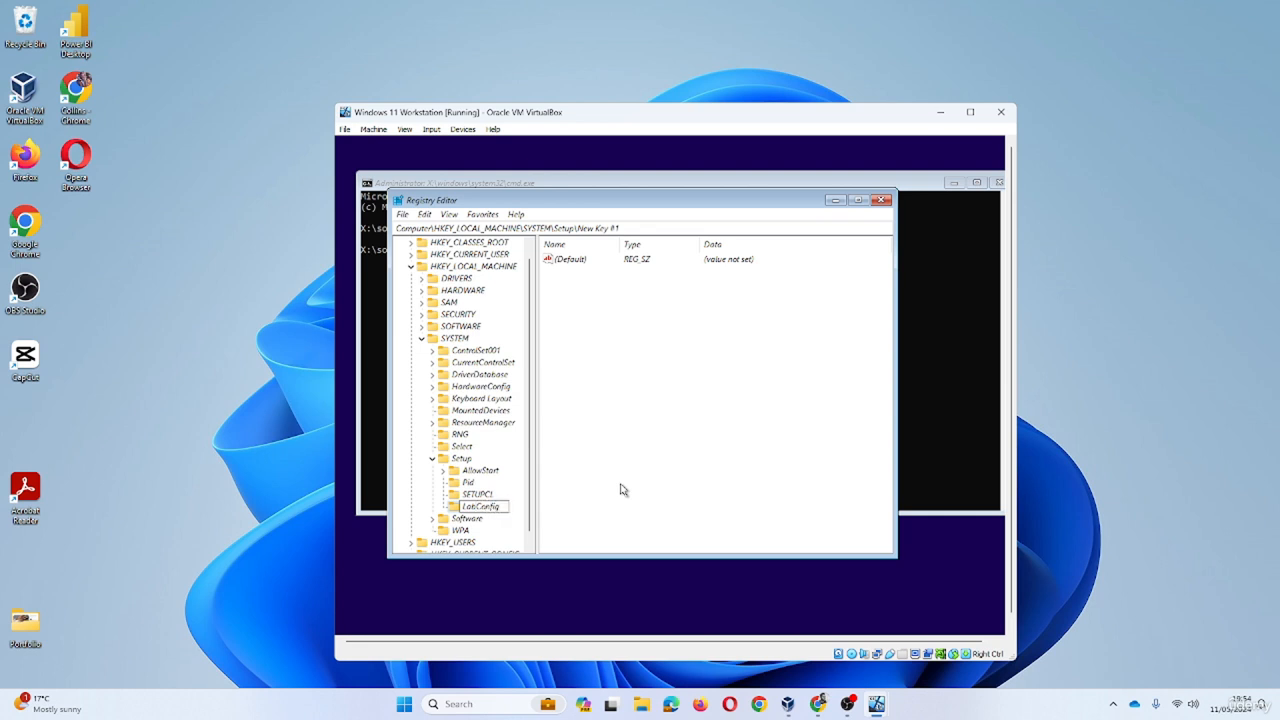
- Commit LabConfig as the new key's name under HKLM\SYSTEM\Setup
key(Return)
- Create a DWORD (32-bit) value named BypassTPMCheck in LabConfig with data 1
right_click(486, 510)
mouse_move(580, 396)
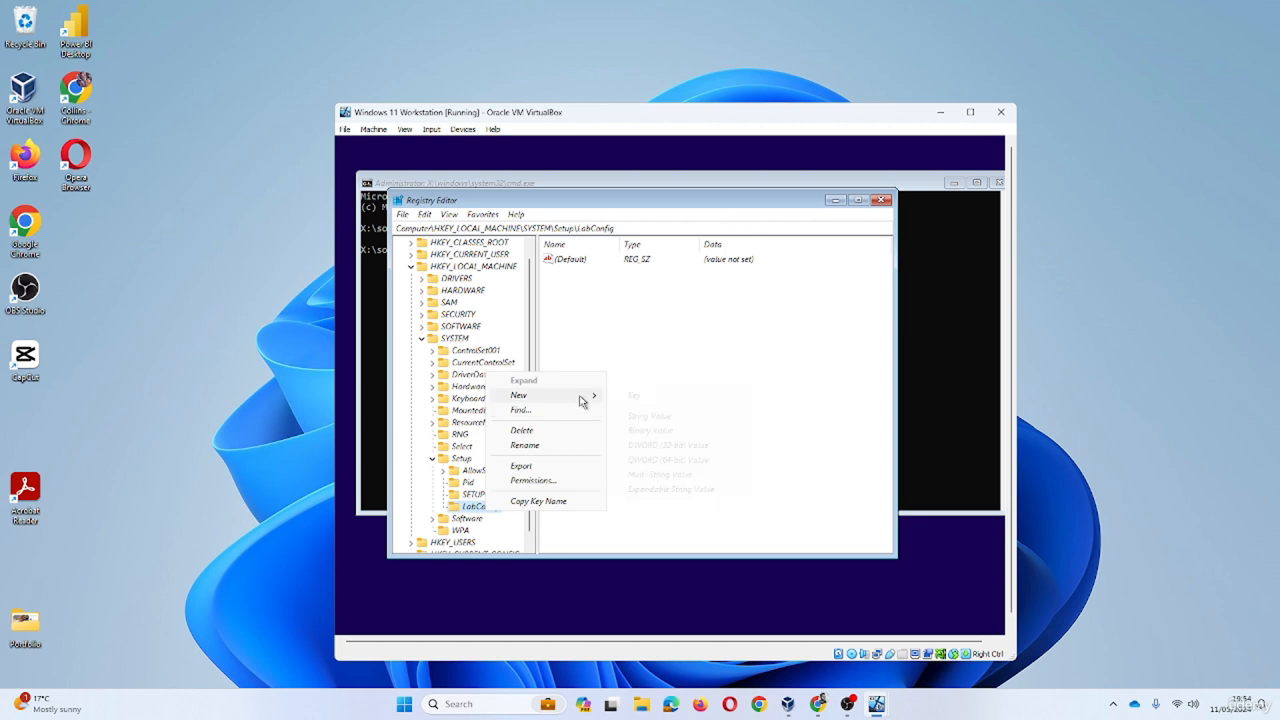
click(670, 445)
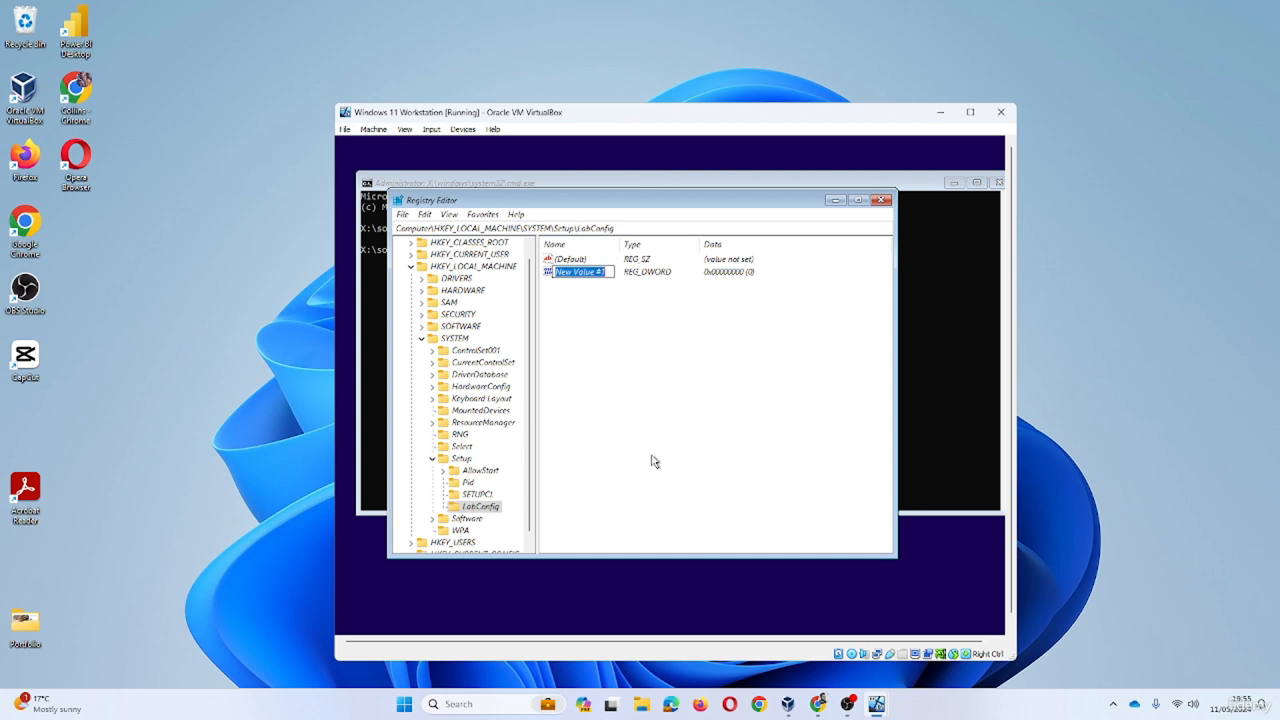
text(By)
text(pass)
text(TPMChe)
text(M)
text(ck)
key(Return)
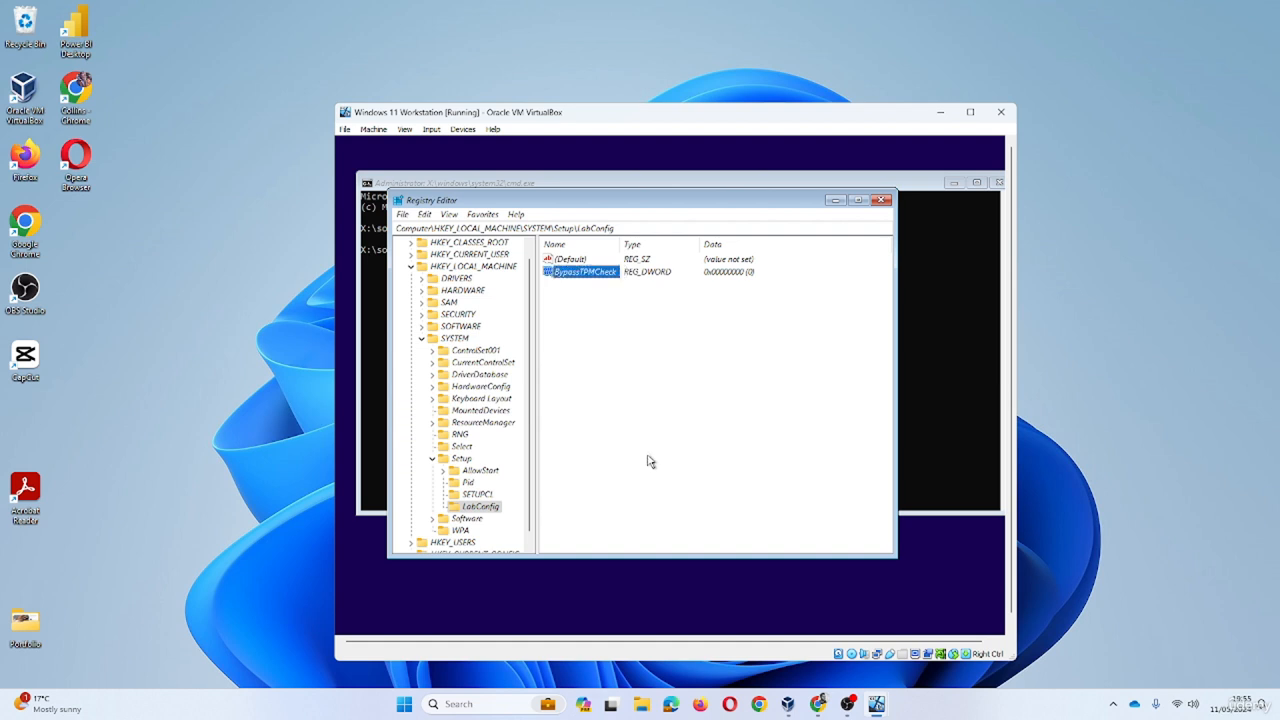
right_click(610, 277)
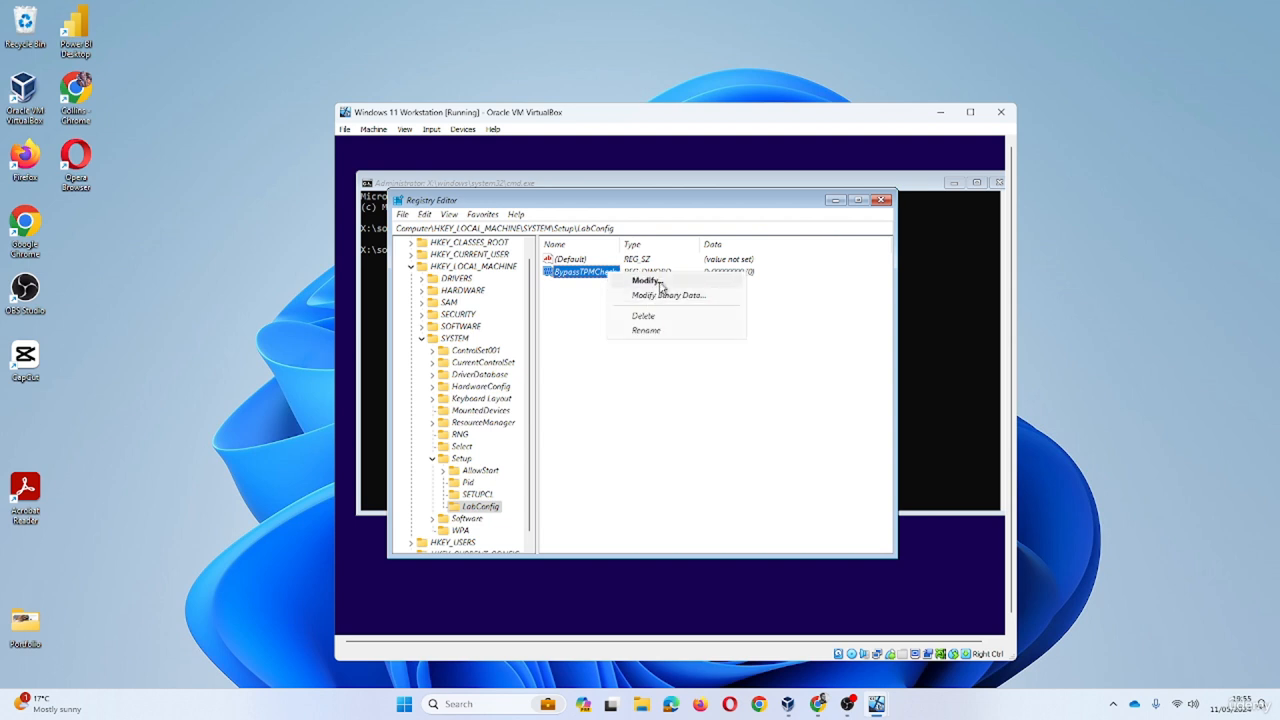
click(655, 284)
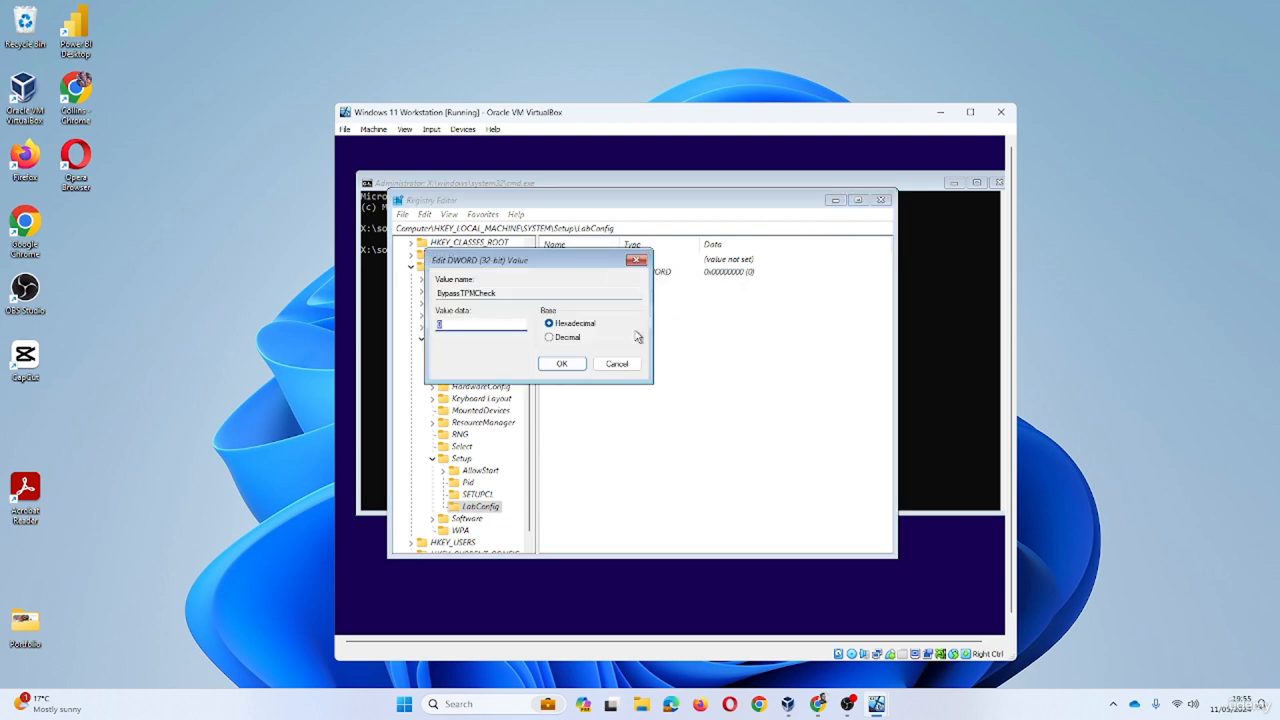
double_click(478, 326)
click(560, 365)
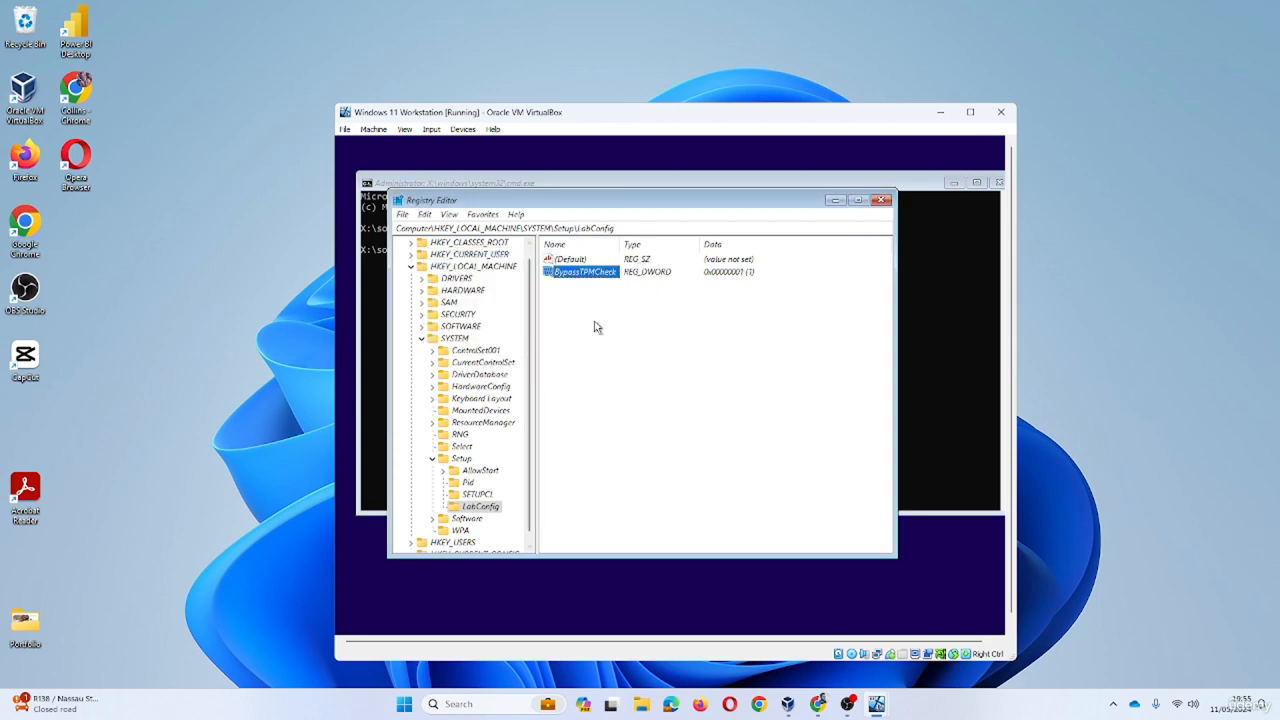
- Add a second DWORD (32-bit) value, BypassSecureBootCheck, to LabConfig with data 1
right_click(641, 347)
mouse_move(700, 356)
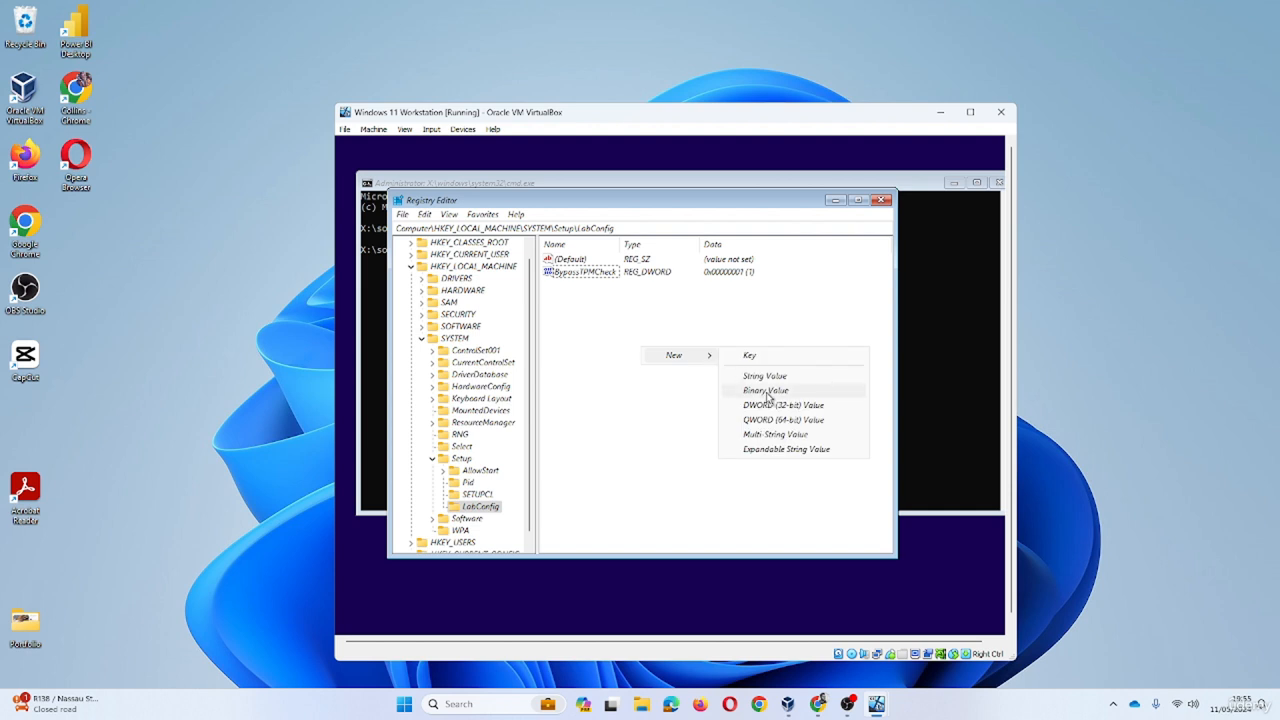
click(784, 406)
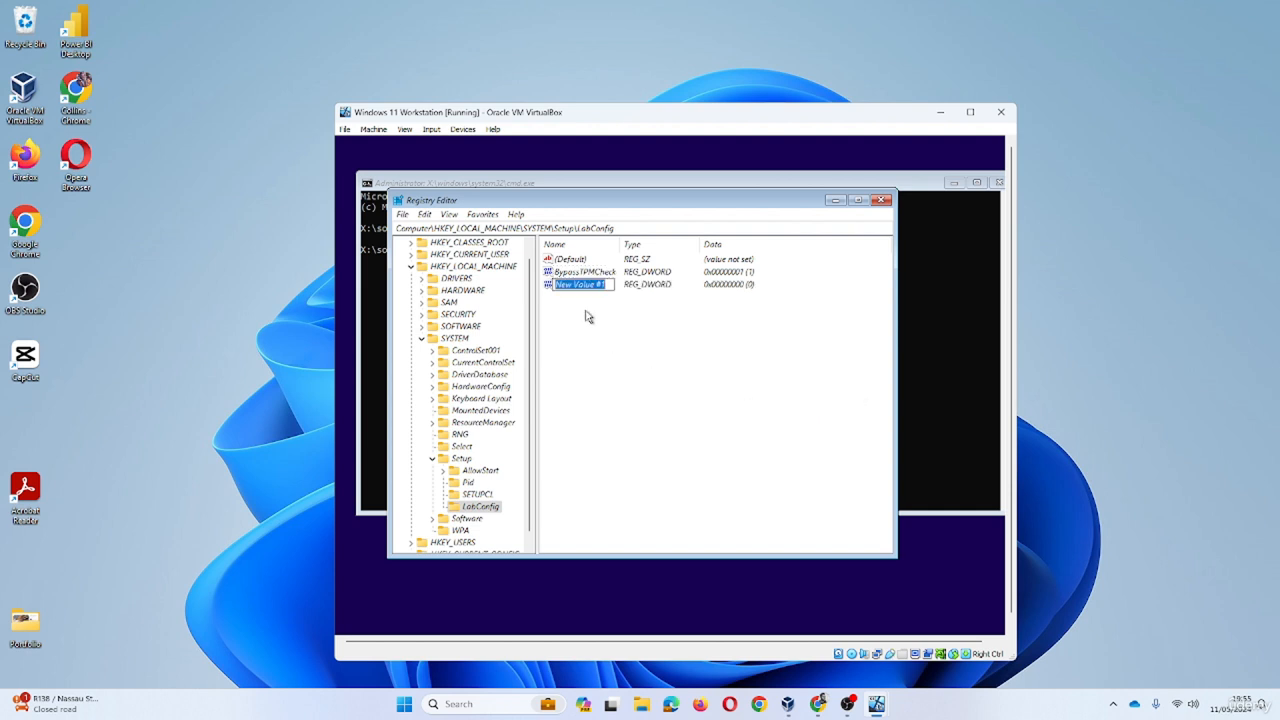
text(By)
text(pass)
text(T)
text(S)
text(ecure)
text(Bo)
text(otCh)
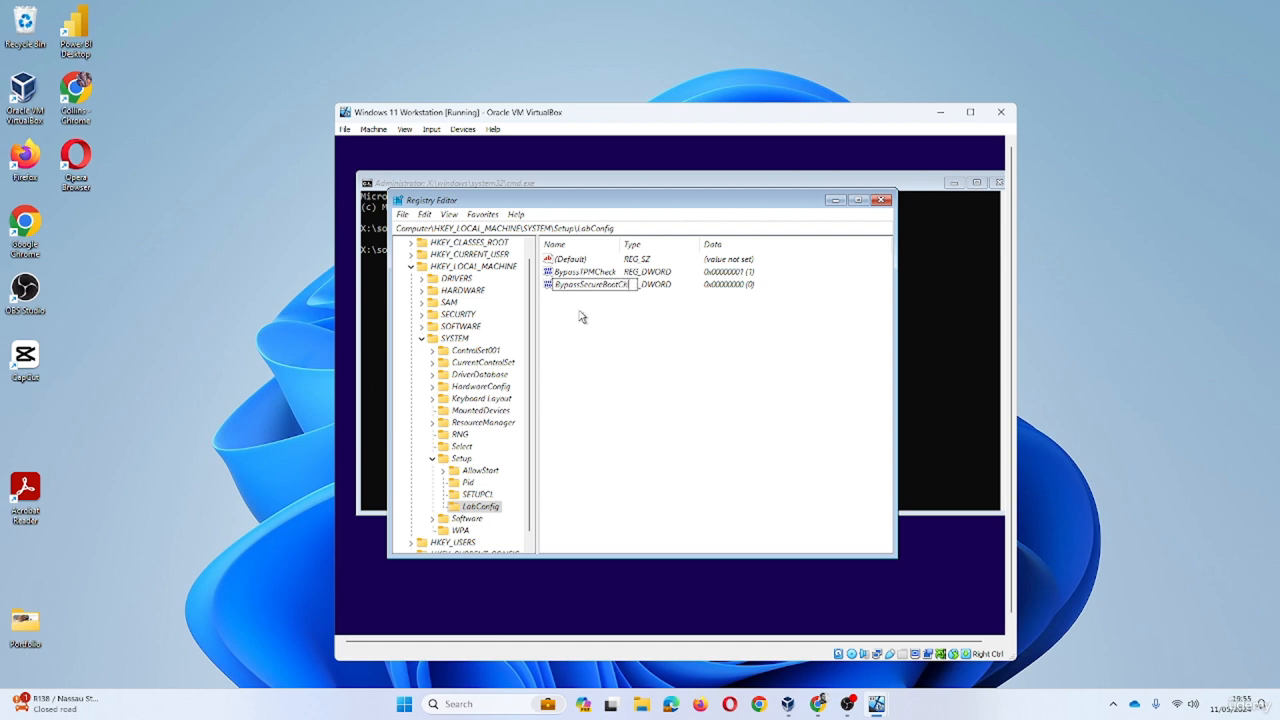
text(eck)
key(Return)
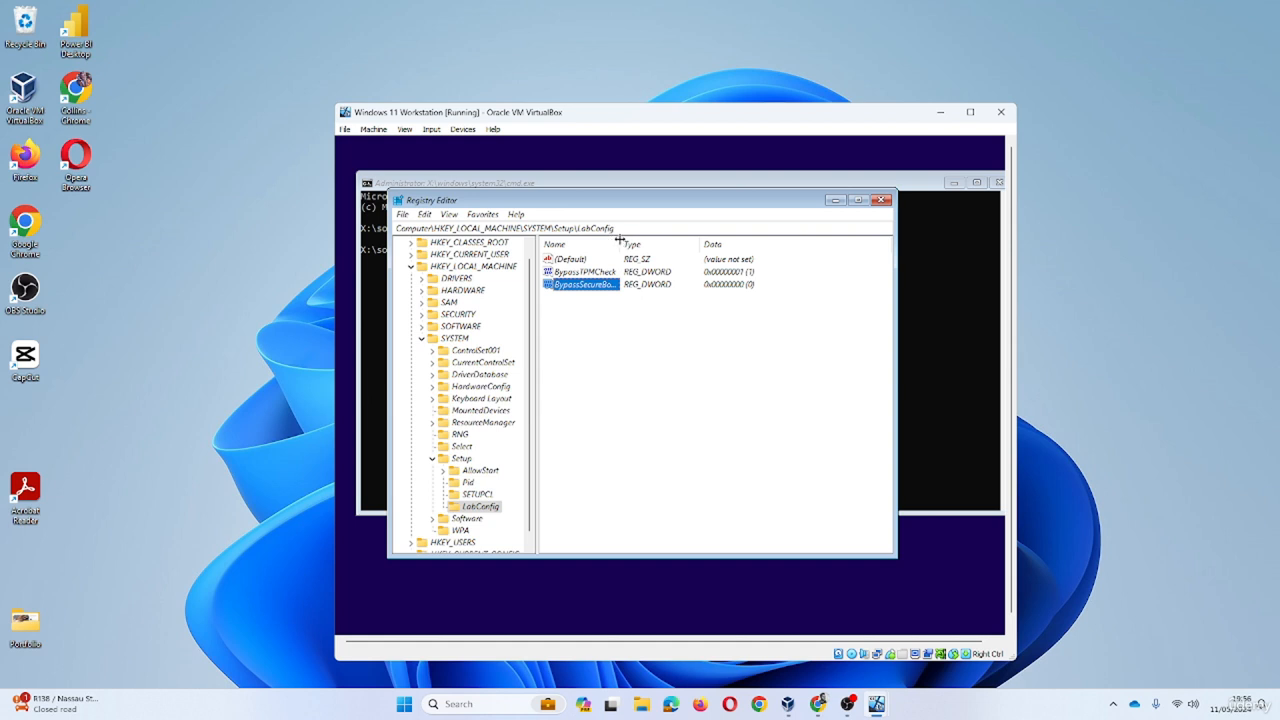
drag(619, 238, 654, 240)
right_click(606, 286)
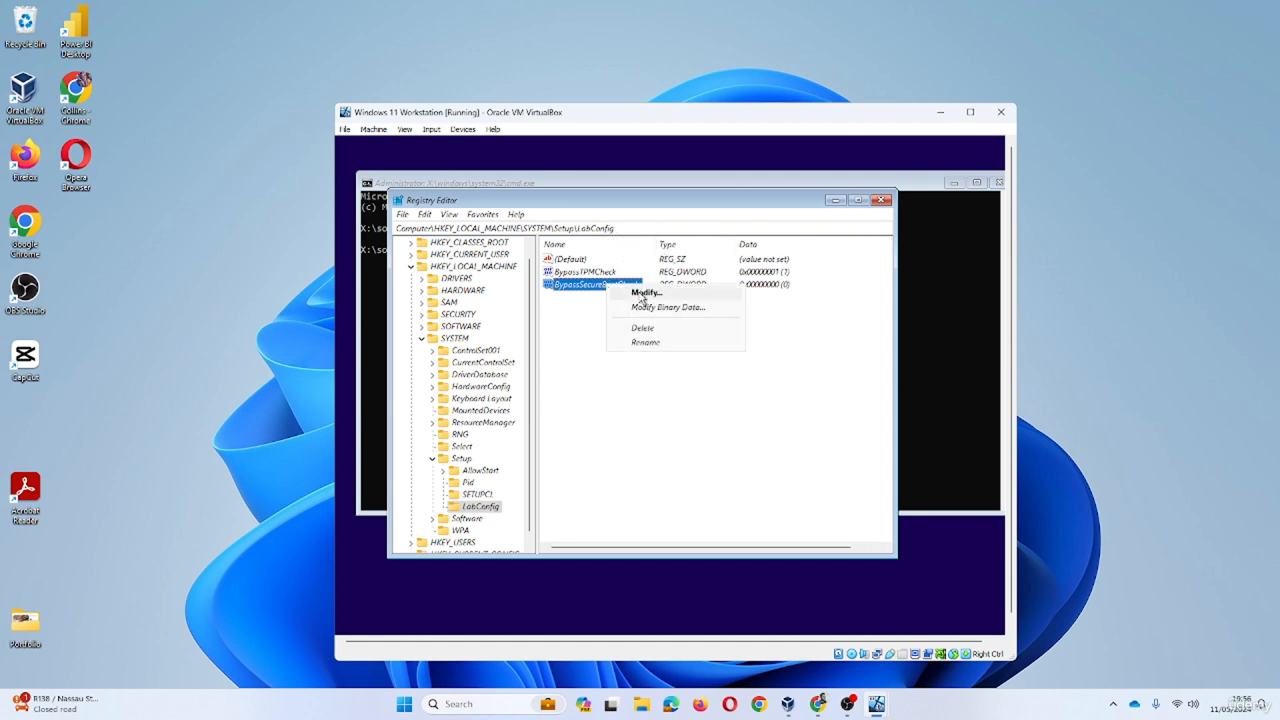
click(643, 293)
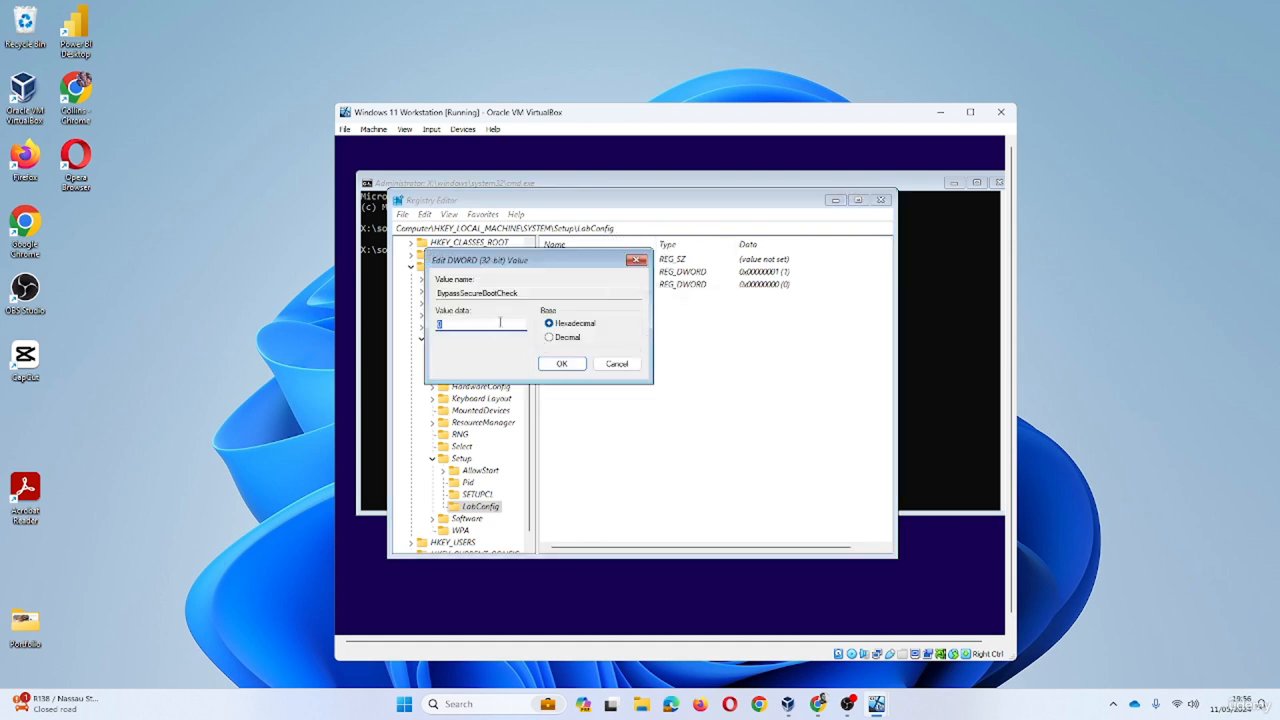
click(580, 365)
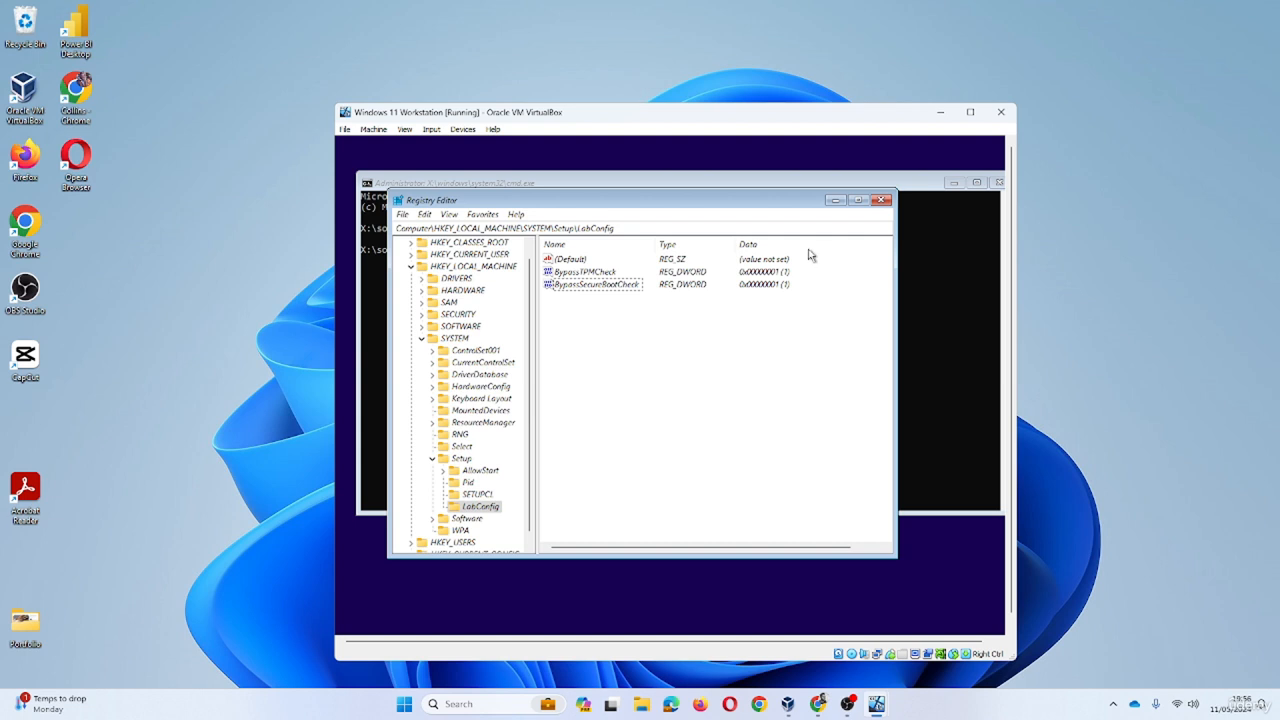
- Close Registry Editor and the command prompt, start Install now, and skip the product key
click(881, 200)
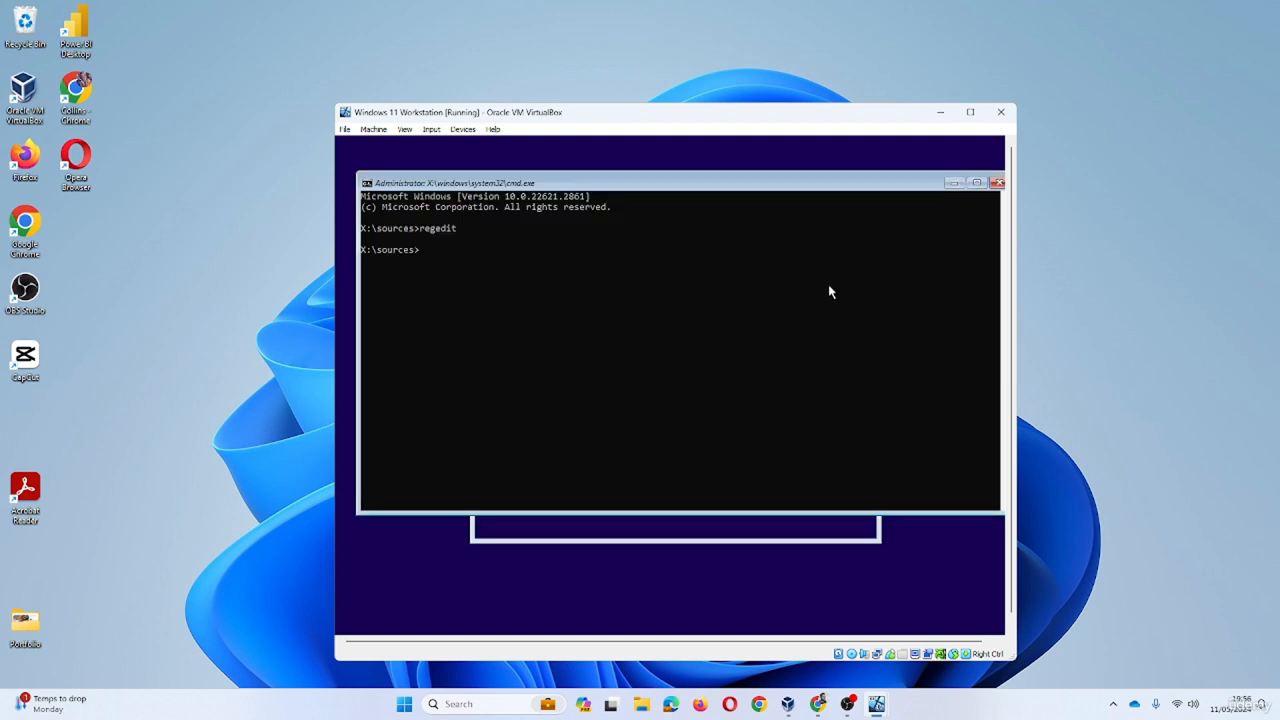
click(995, 186)
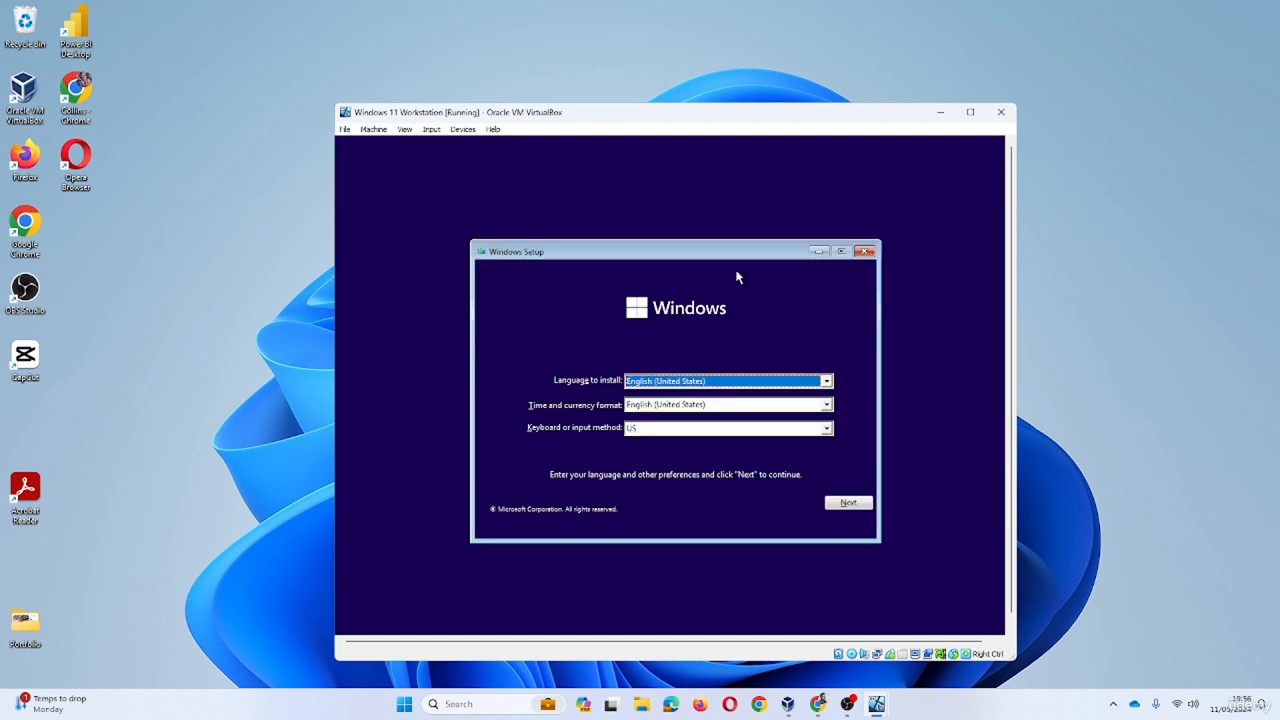
click(848, 502)
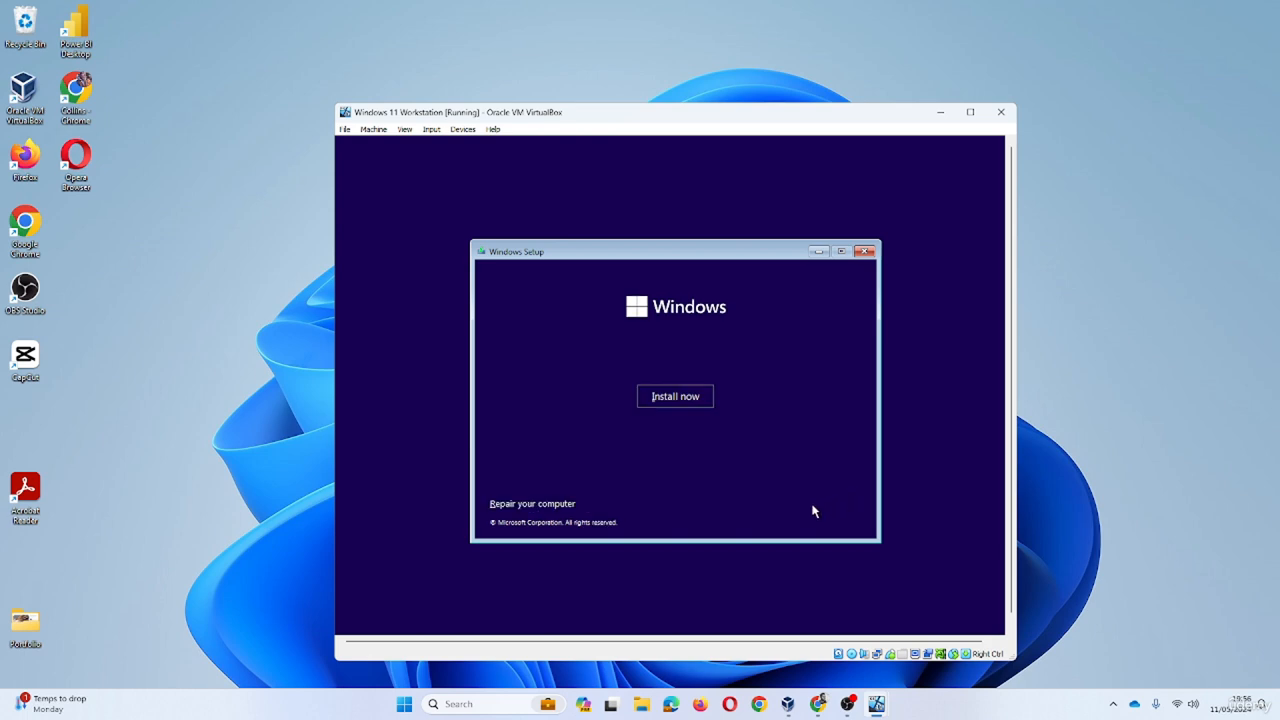
click(706, 400)
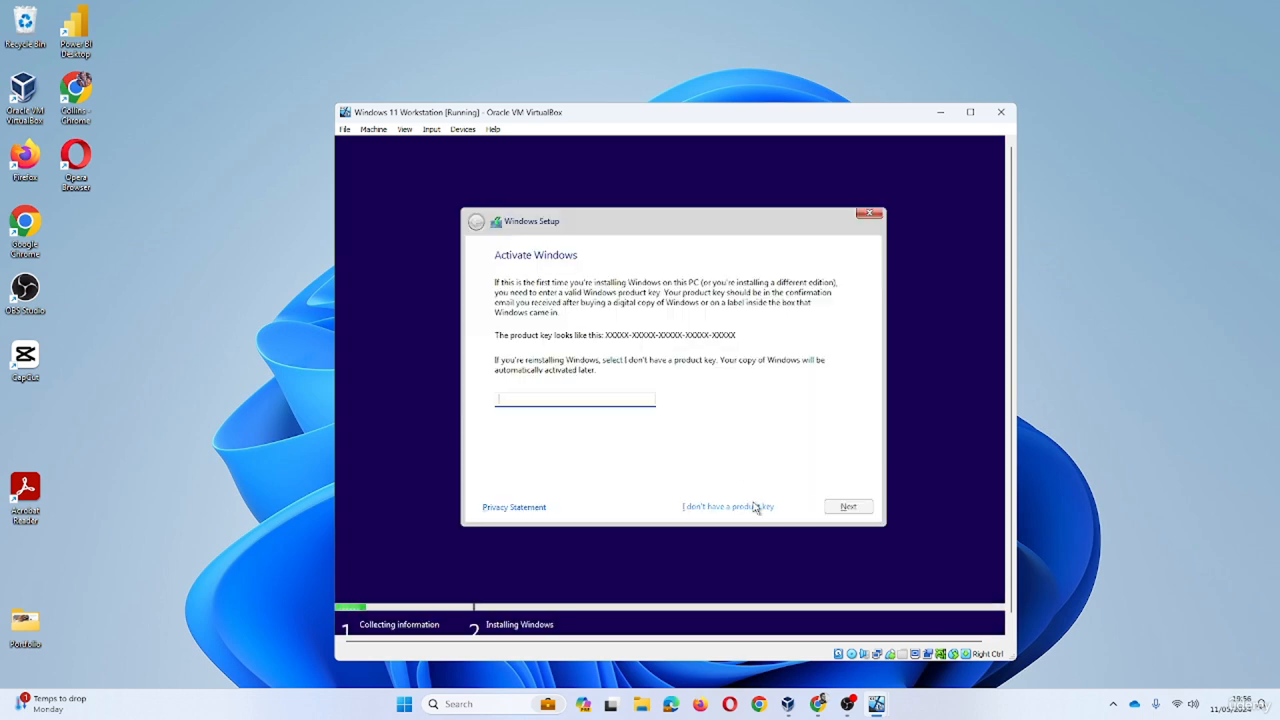
click(755, 507)
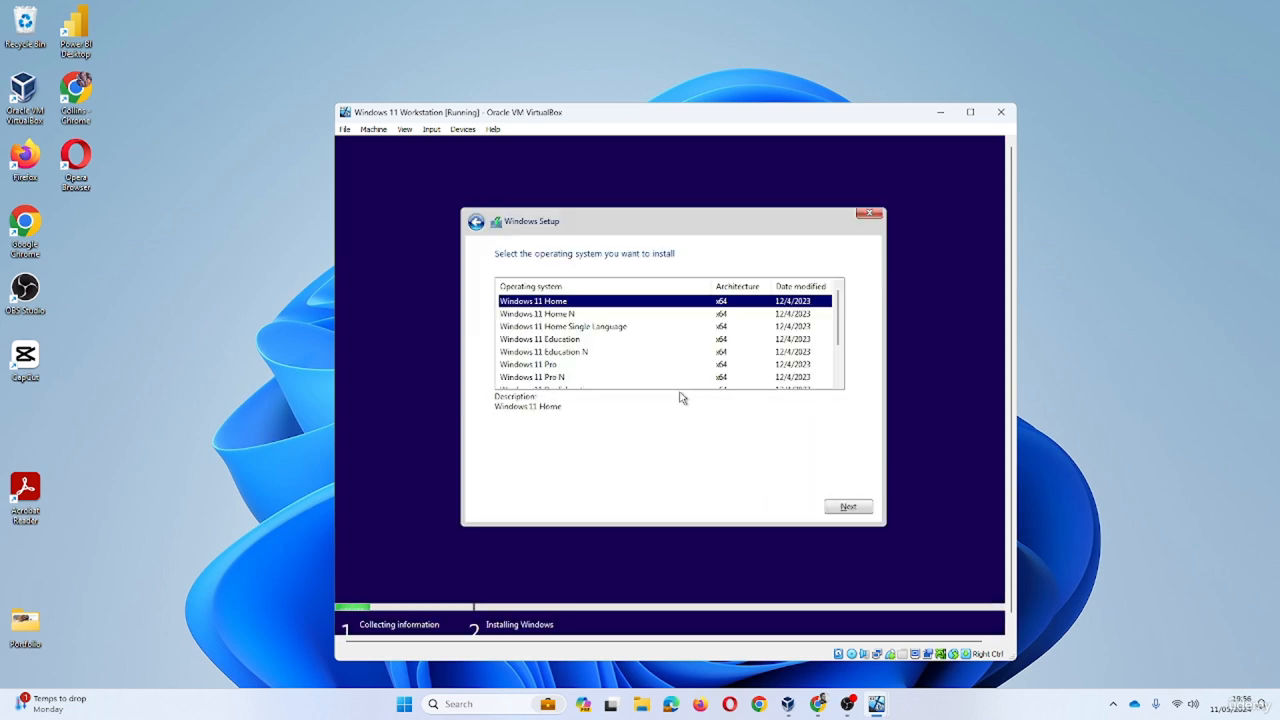
- Choose the Windows 11 Pro edition and accept the licence terms
scroll(596, 352, down, 1)
click(550, 327)
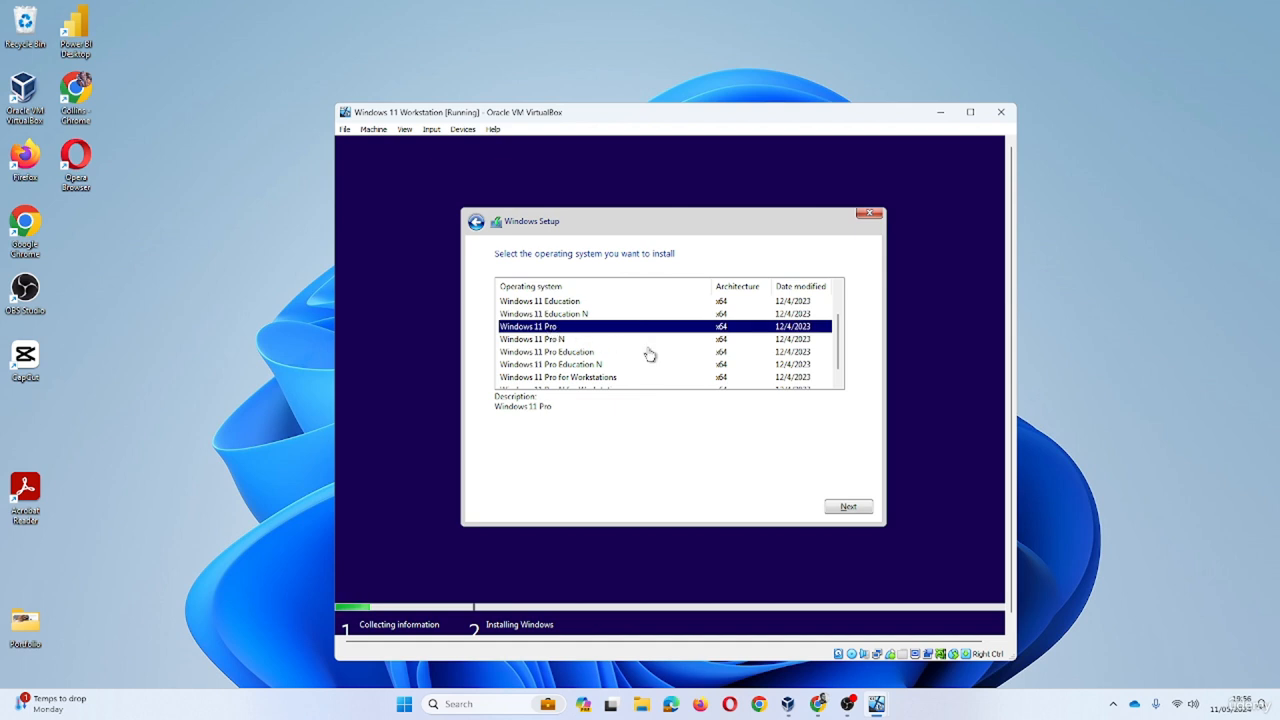
click(841, 508)
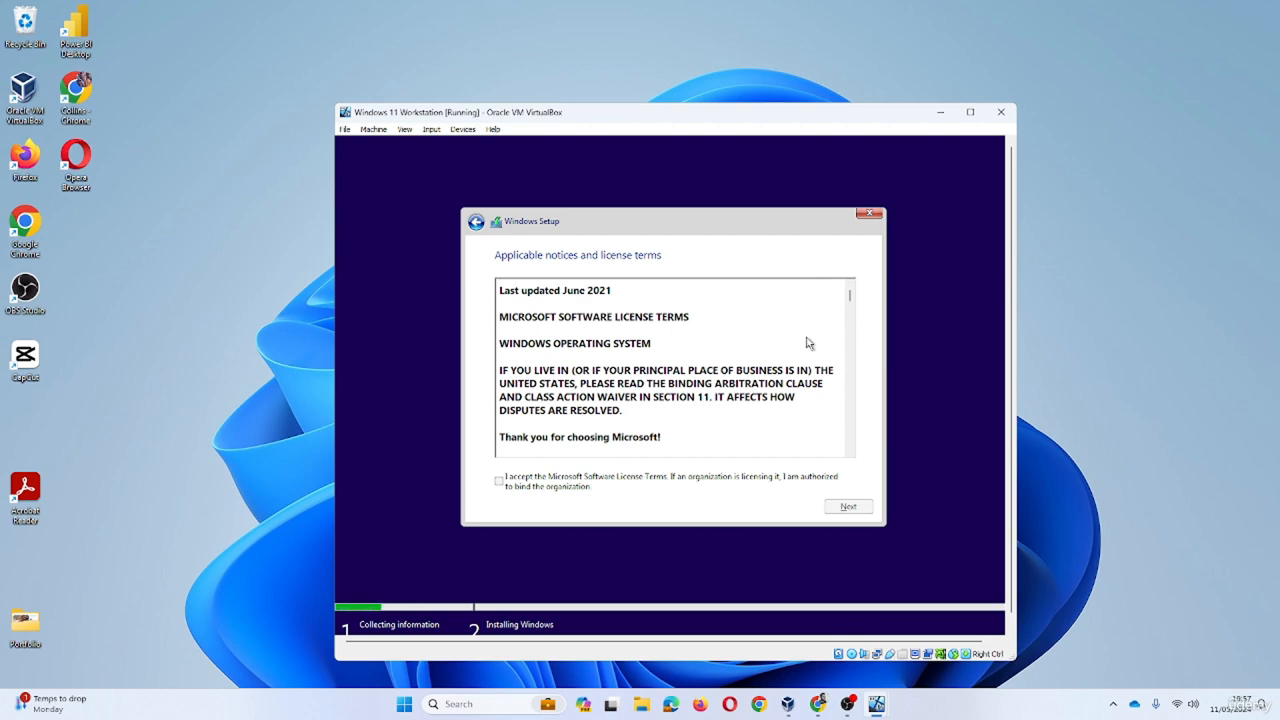
scroll(808, 342, down, 10)
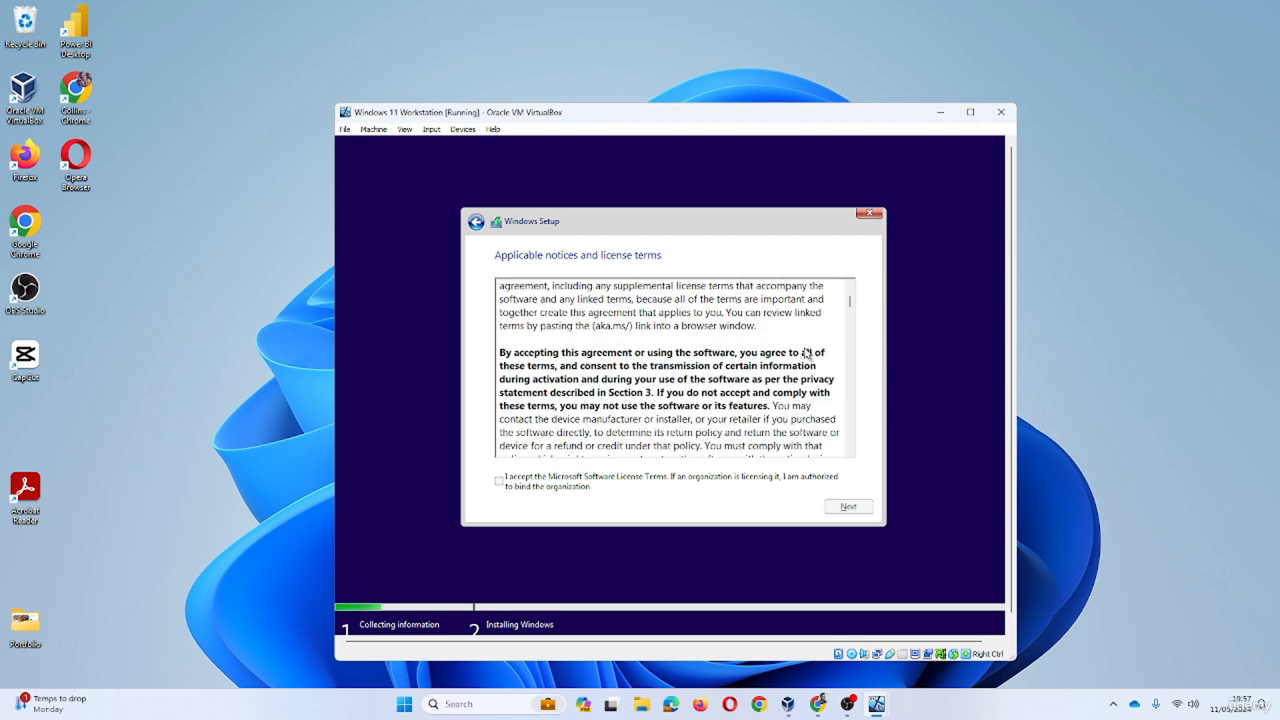
scroll(808, 342, down, 2)
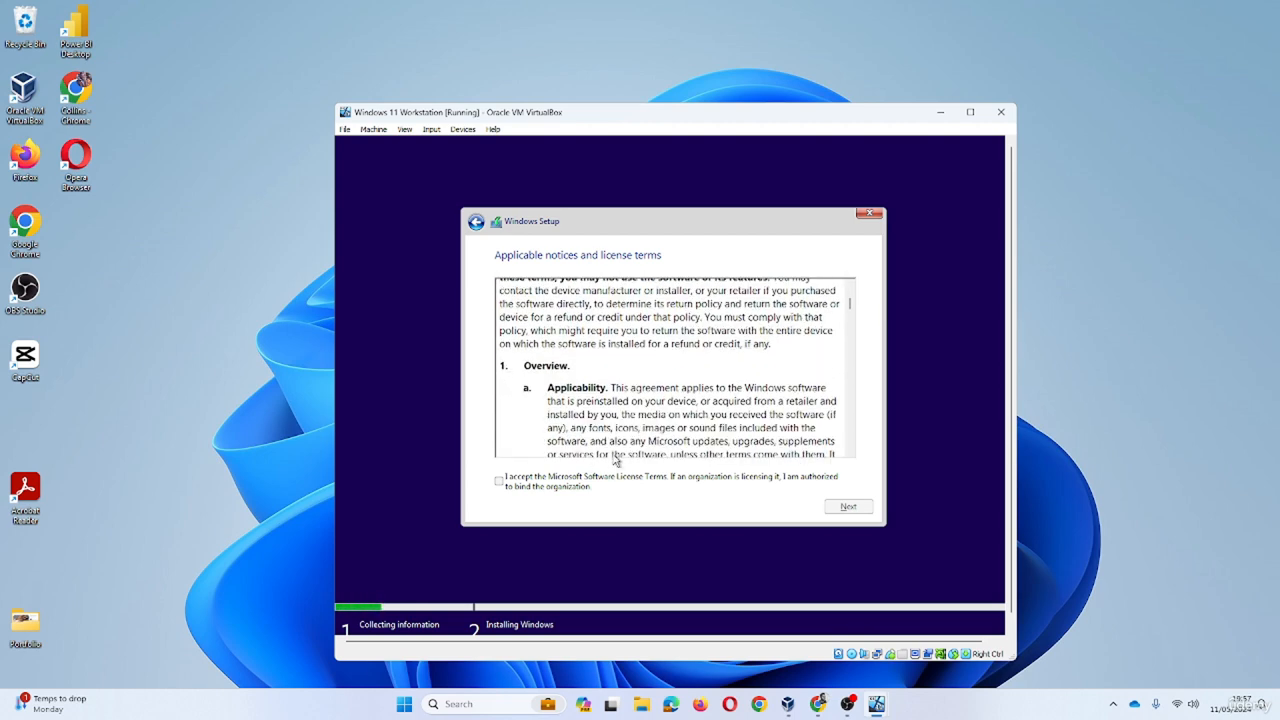
click(501, 483)
click(845, 510)
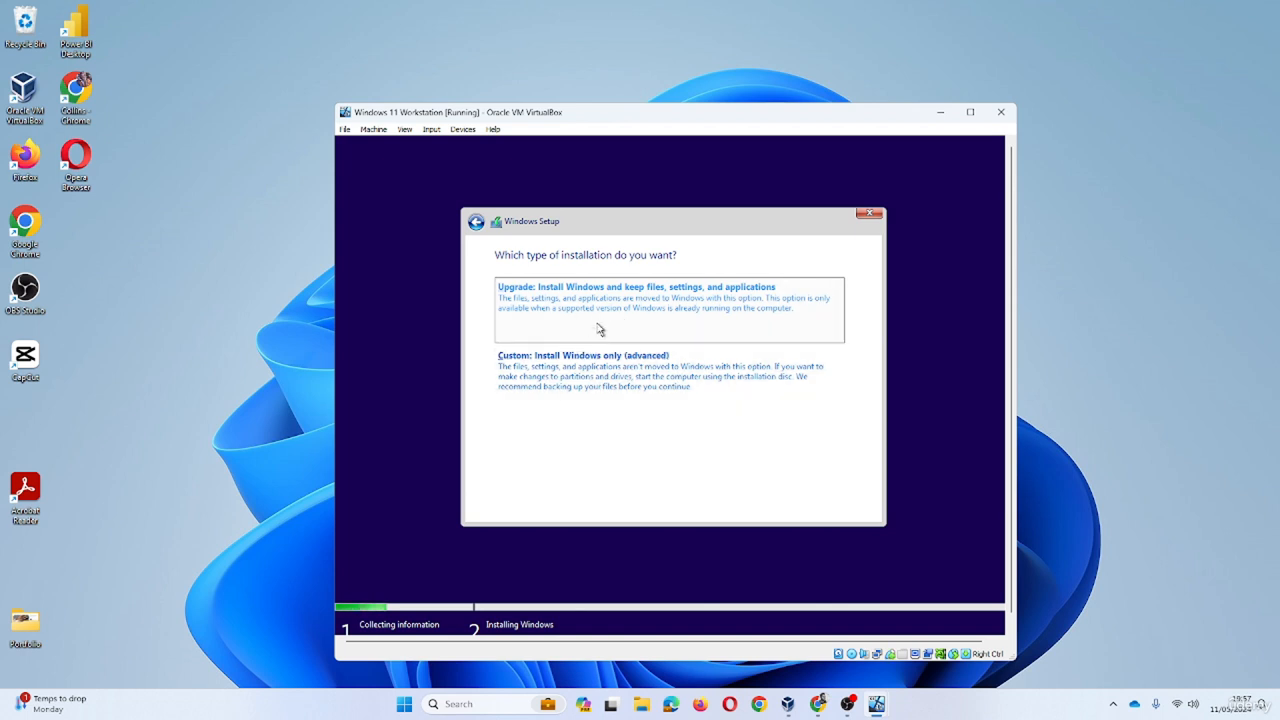
- Custom-install Windows onto Drive 0 Unallocated Space, then restart the VM when copying finishes
click(668, 362)
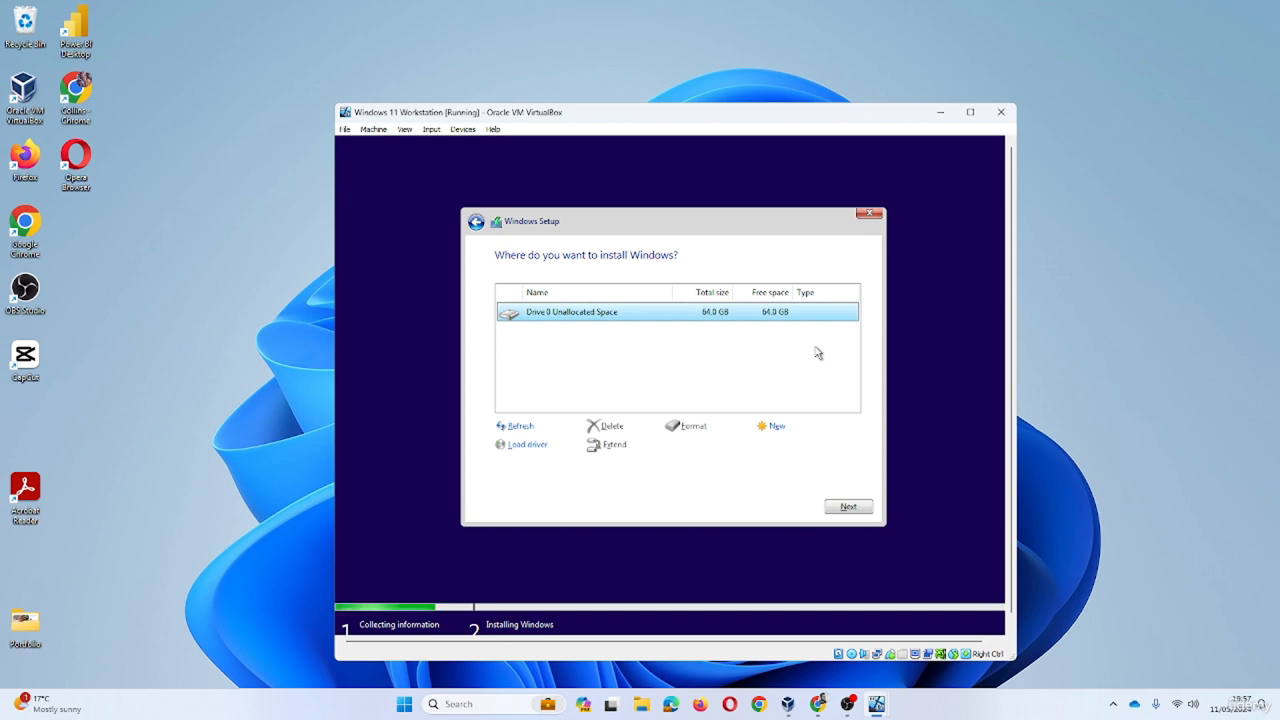
click(849, 508)
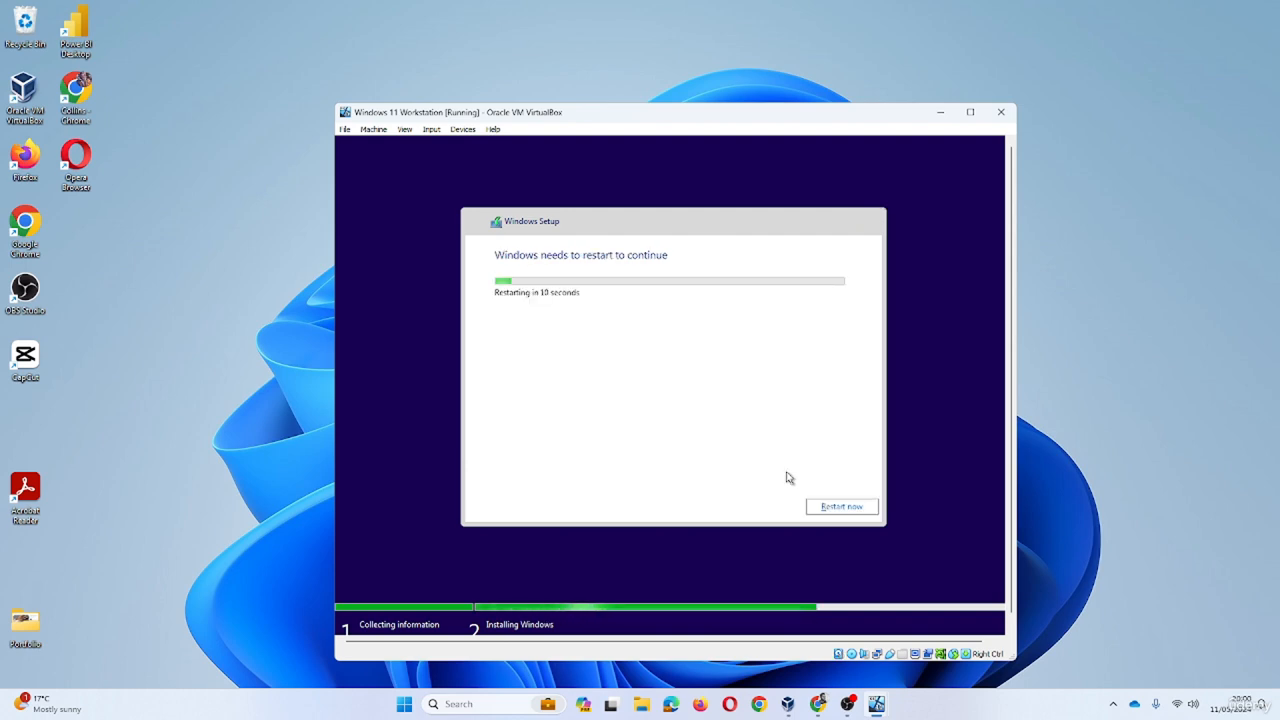
click(845, 512)
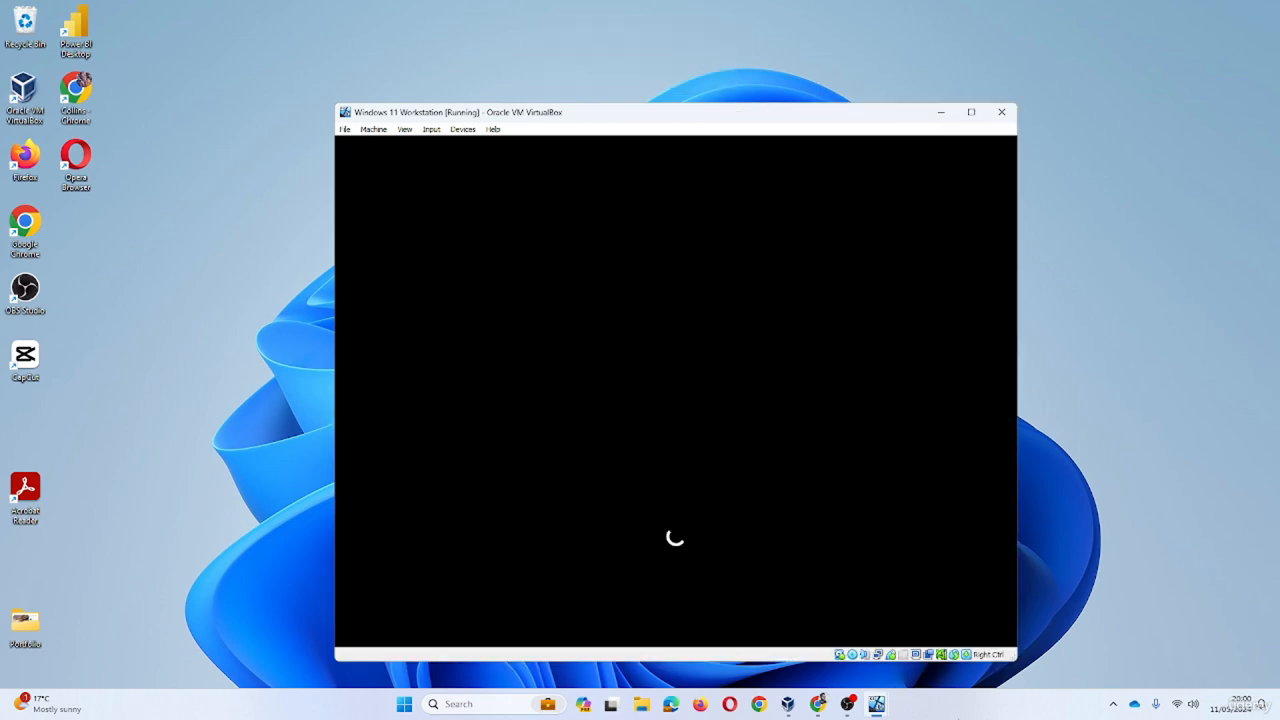
- Minimize VirtualBox Manager, turn Num Lock on, and open then close Task Manager while the VM boots
click(788, 704)
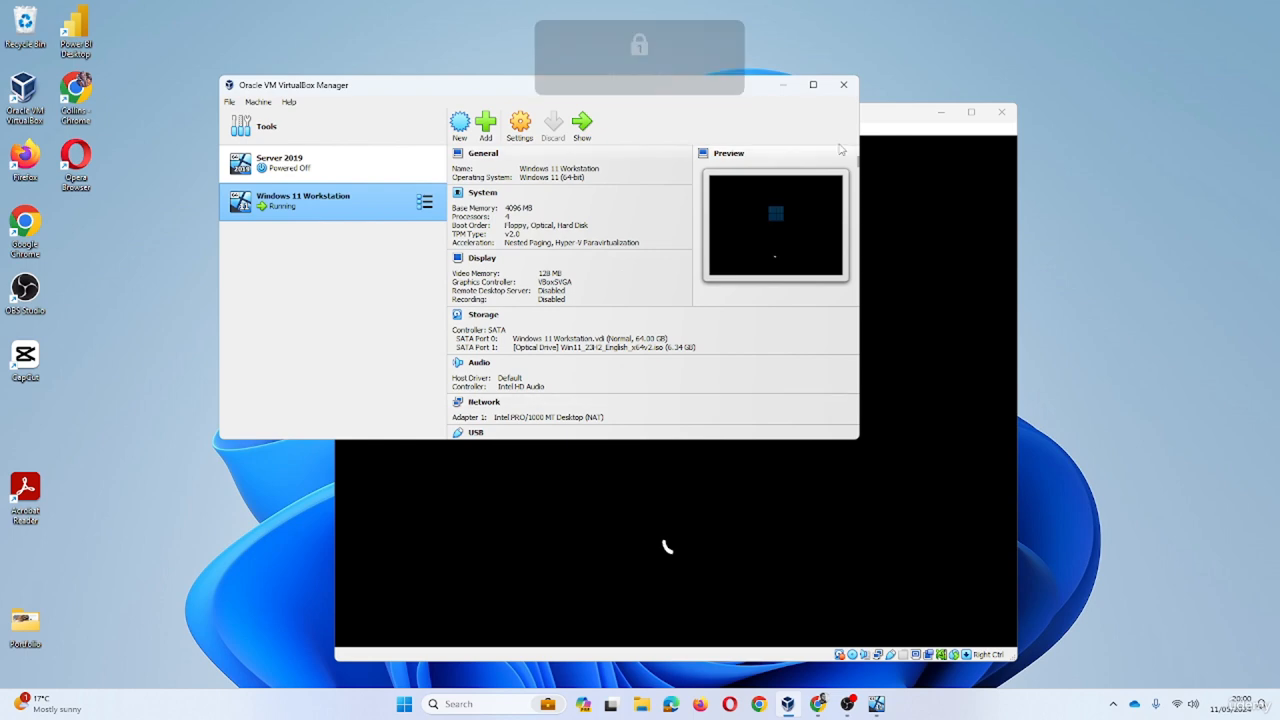
click(783, 86)
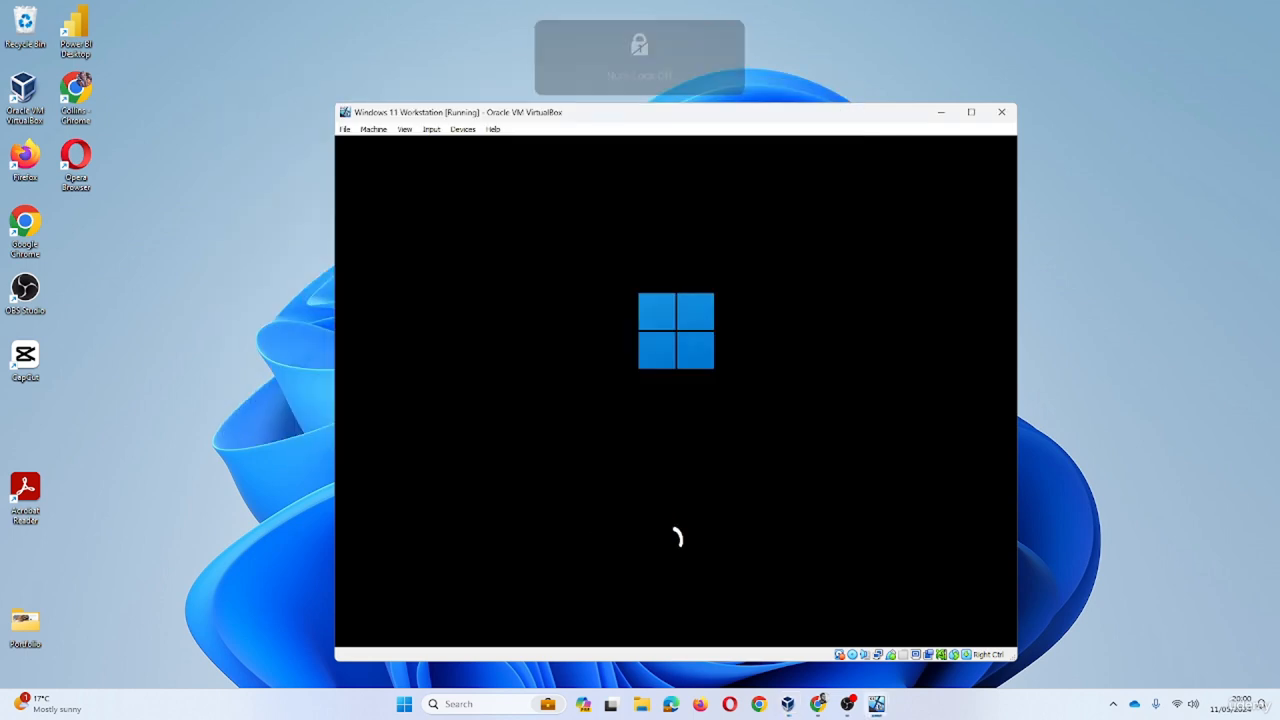
key(Num_Lock)
key(ctrl+shift+Escape)
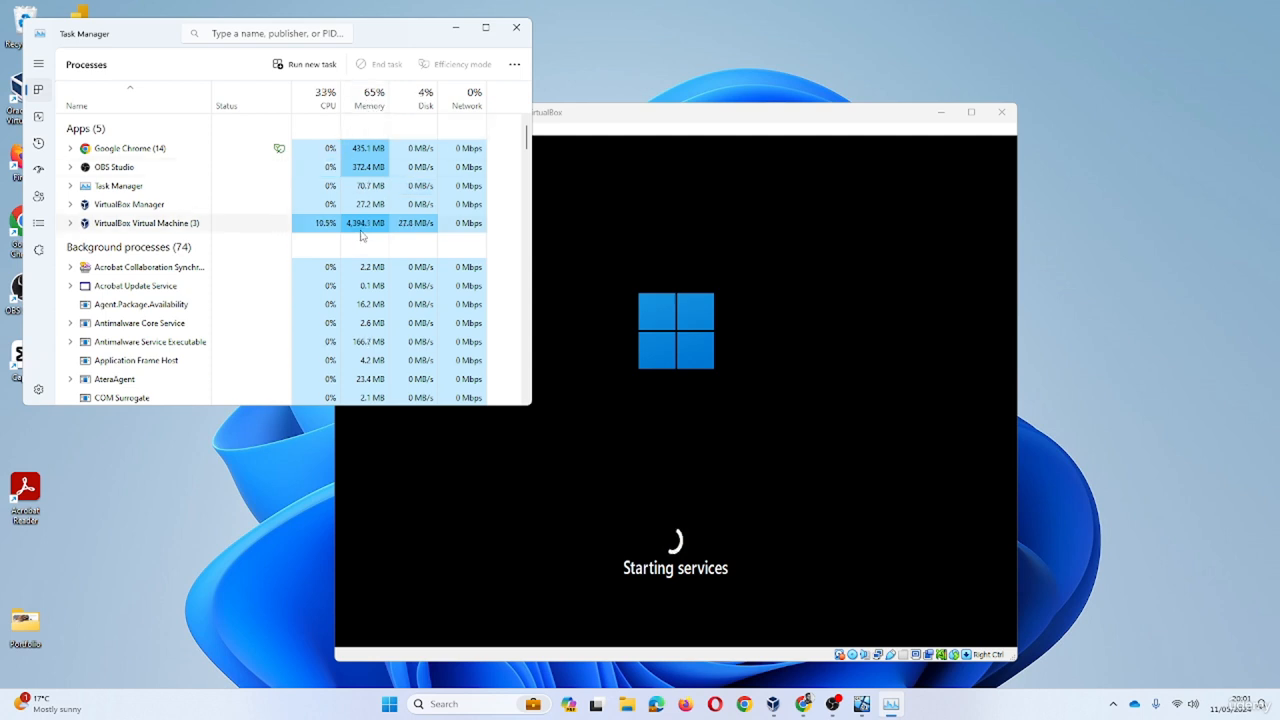
click(516, 27)
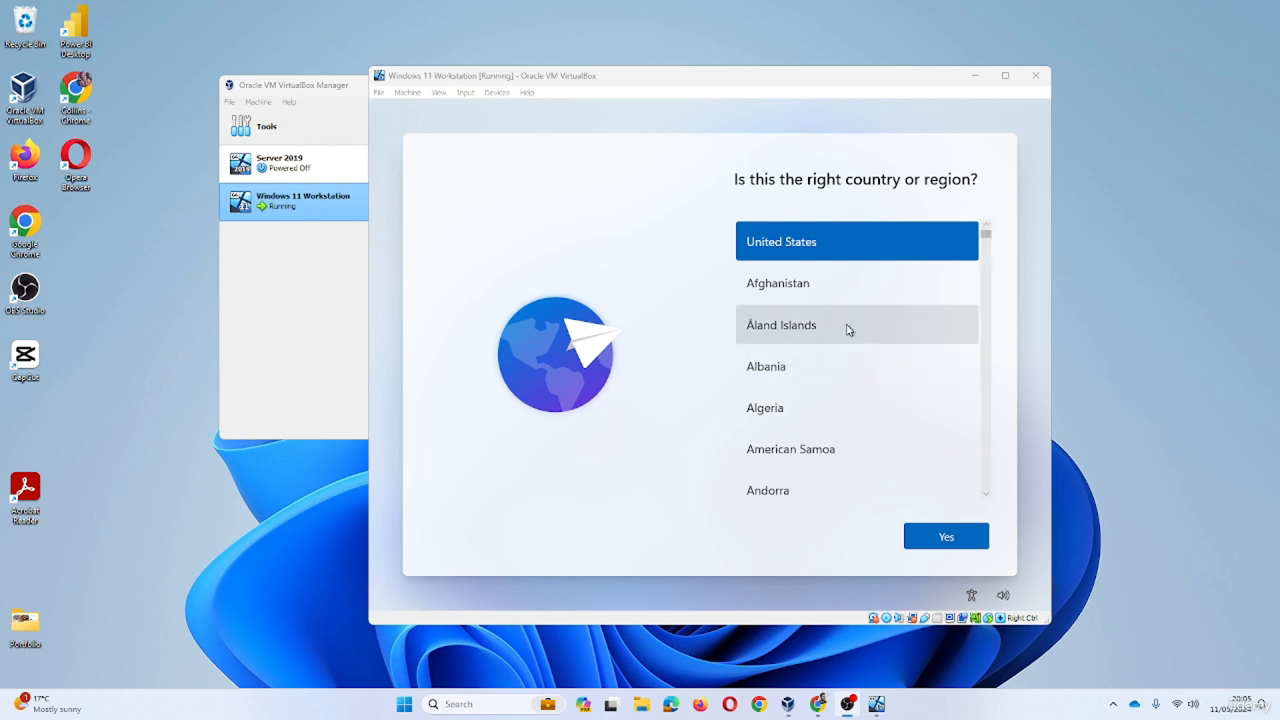
- Set the region to Ireland and the keyboard to Irish, skipping a second layout
scroll(845, 327, down, 3)
scroll(845, 327, up, 3)
scroll(842, 325, down, 15)
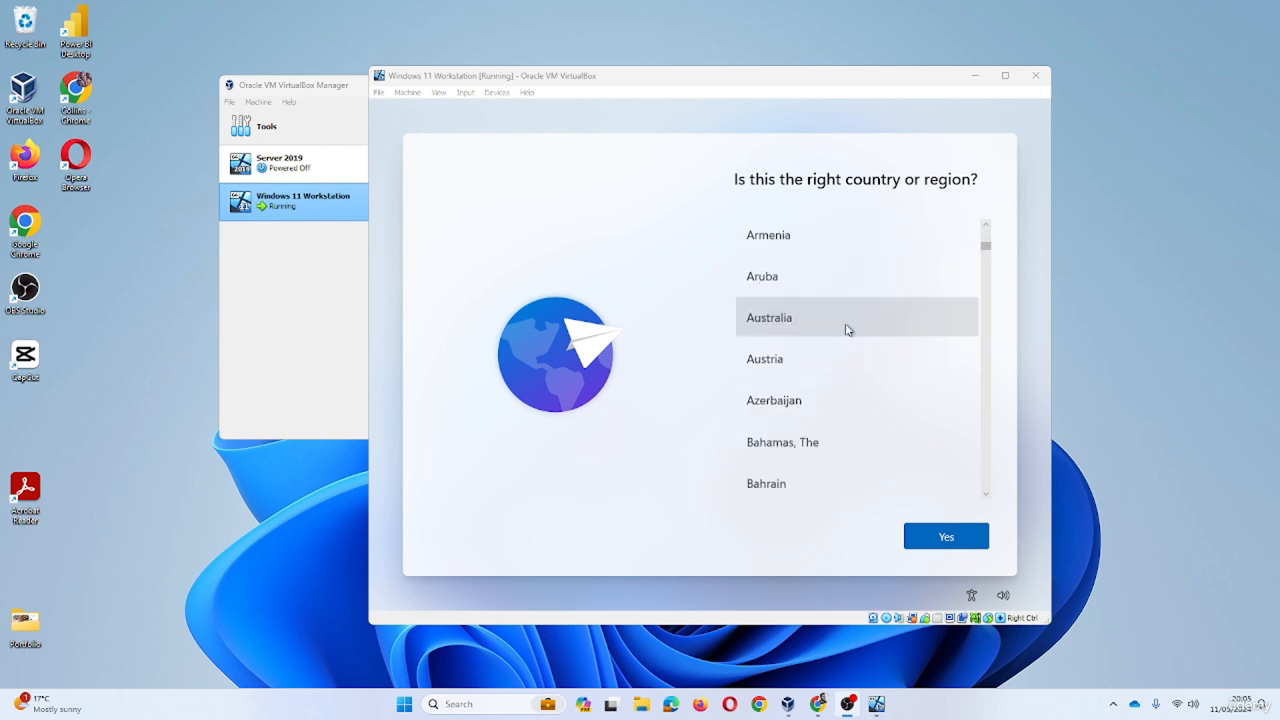
drag(986, 259, 986, 341)
click(775, 388)
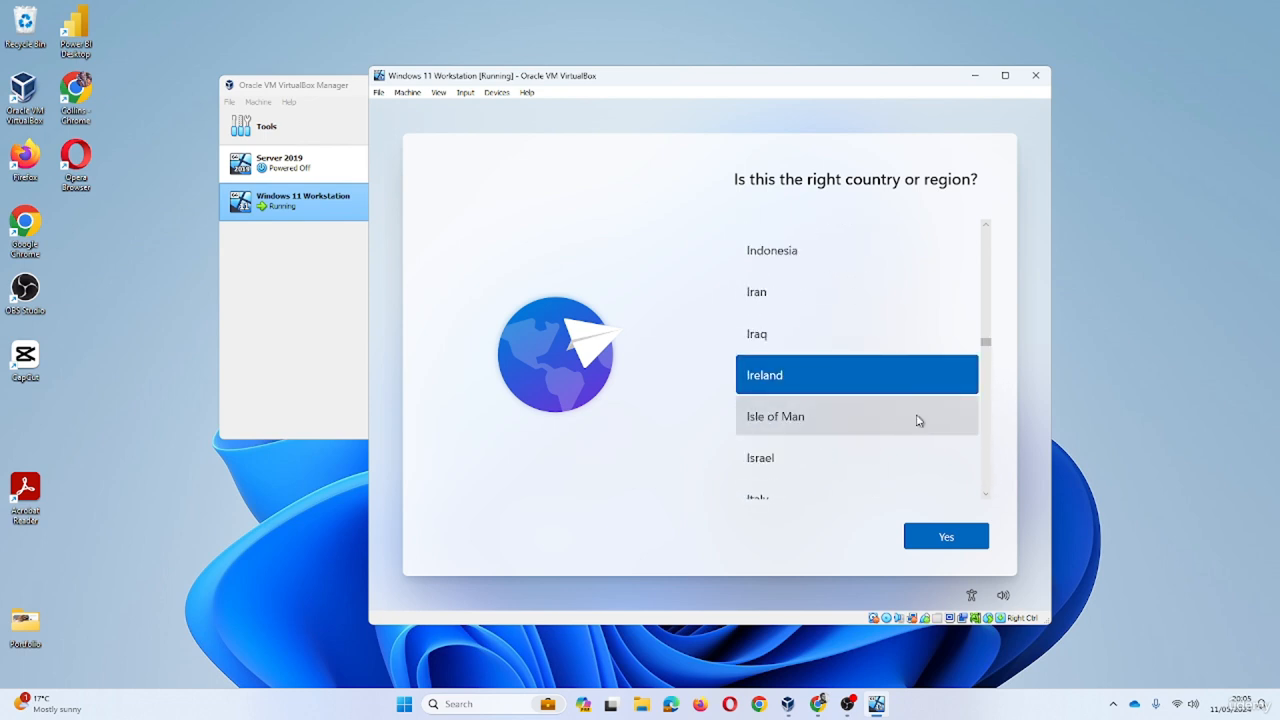
click(942, 543)
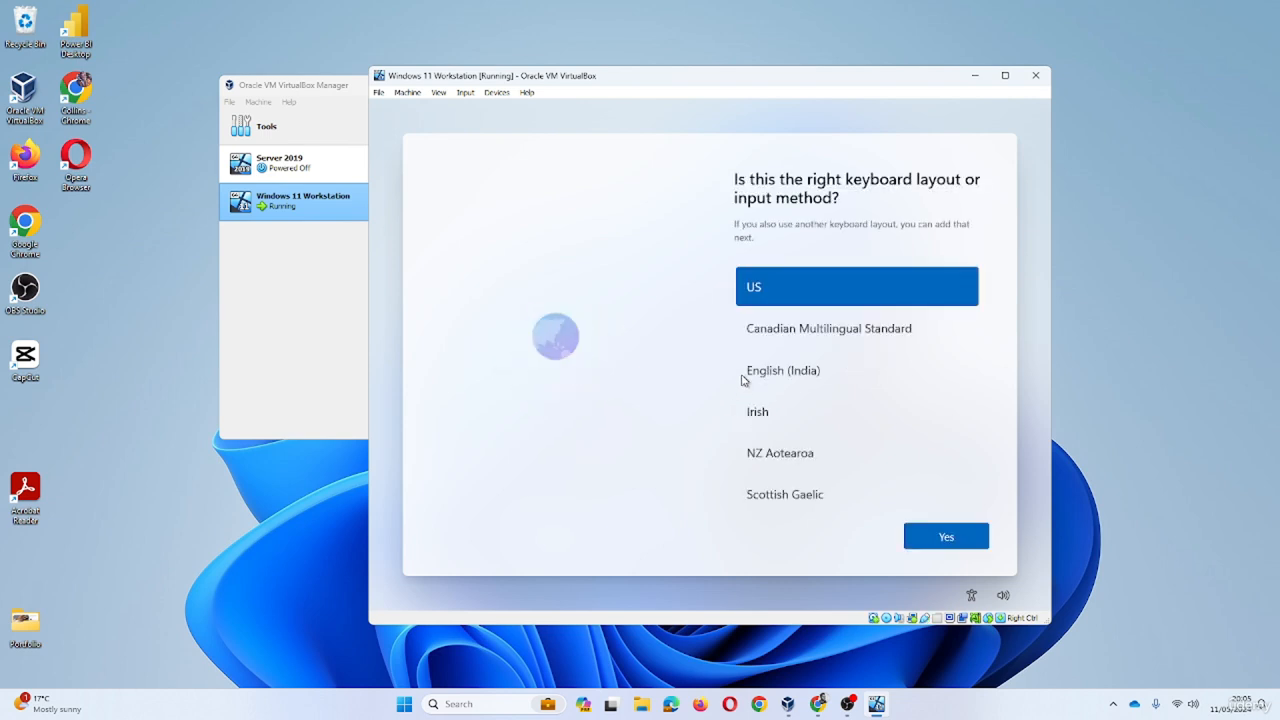
click(780, 411)
click(947, 537)
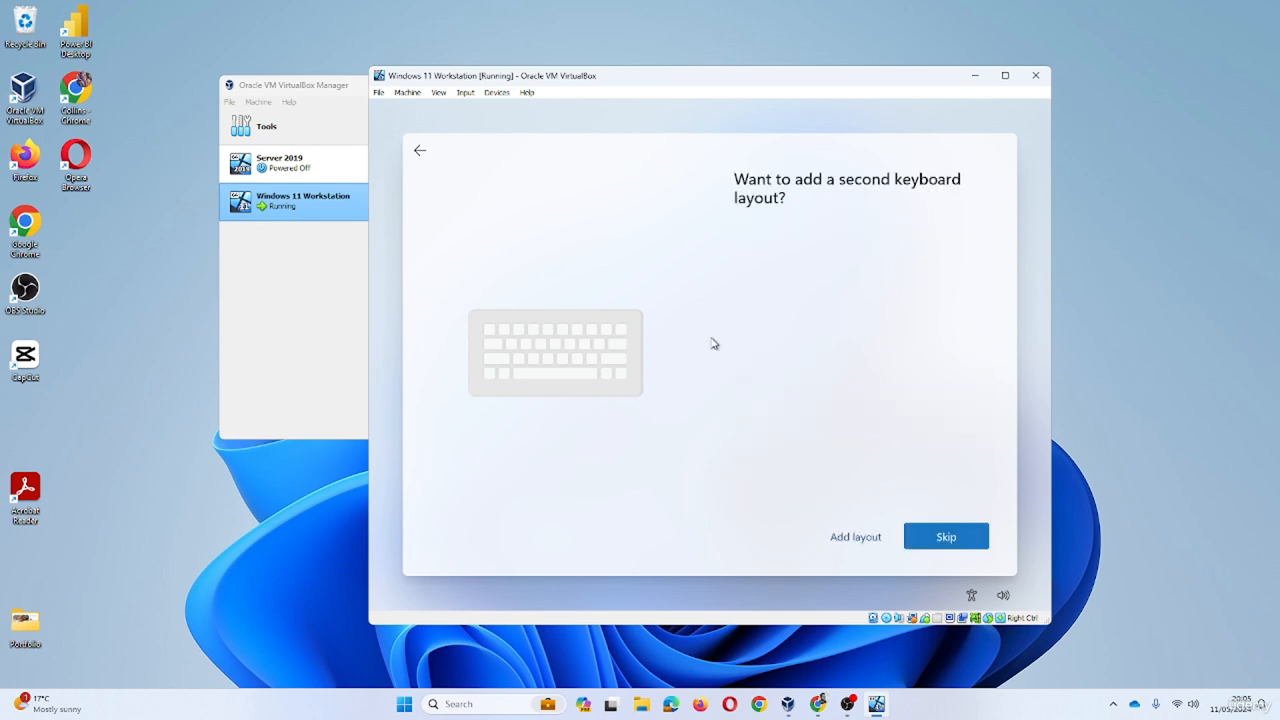
click(932, 536)
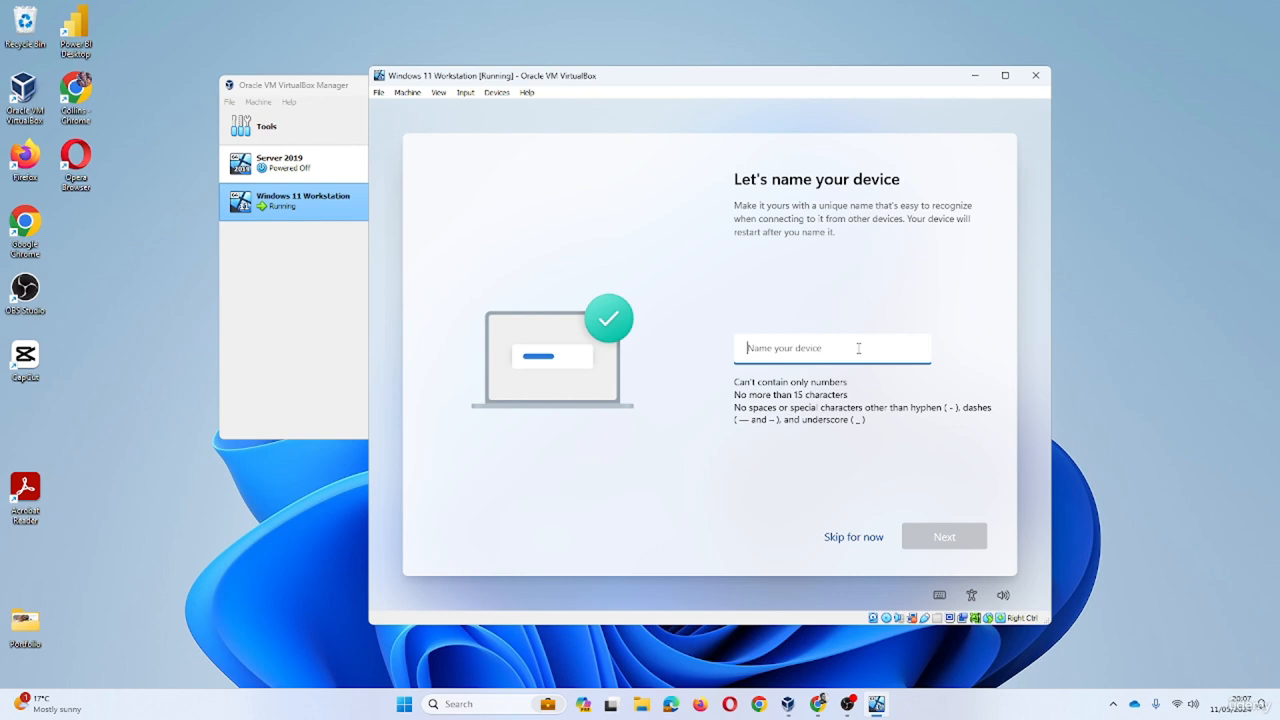
- Name the device StaffPC and continue
text(StaffPC)
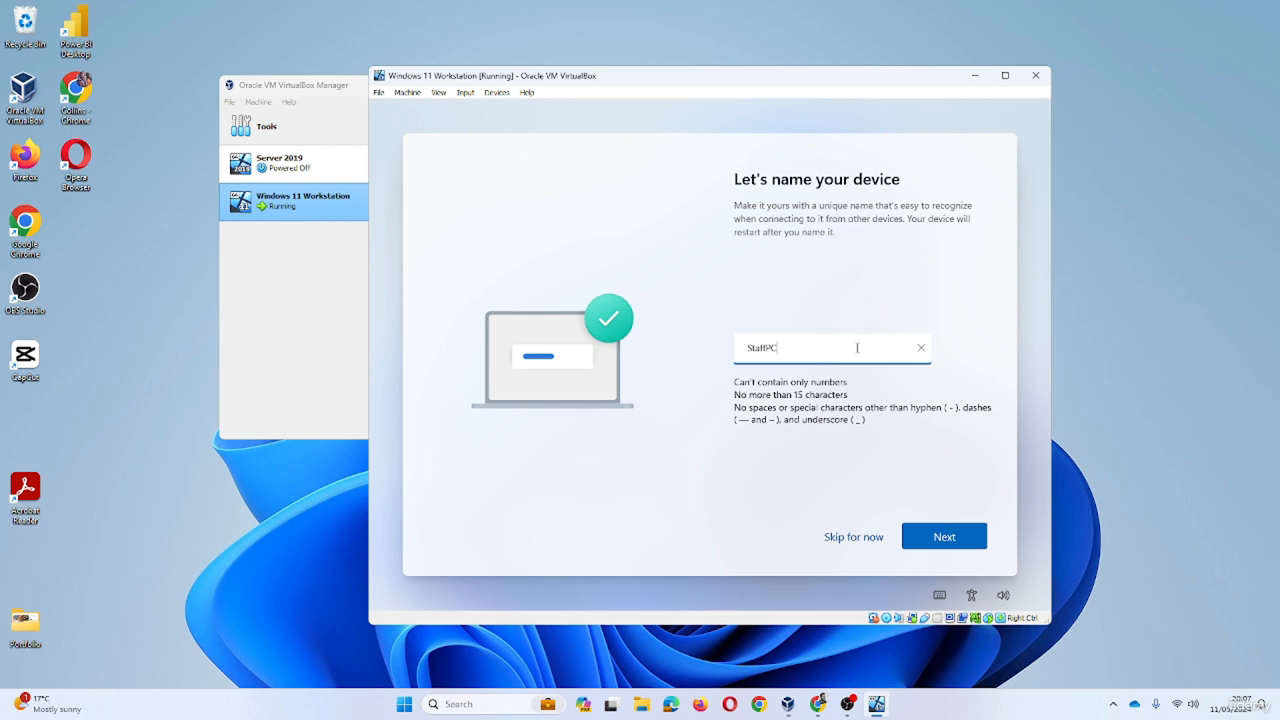
click(943, 538)
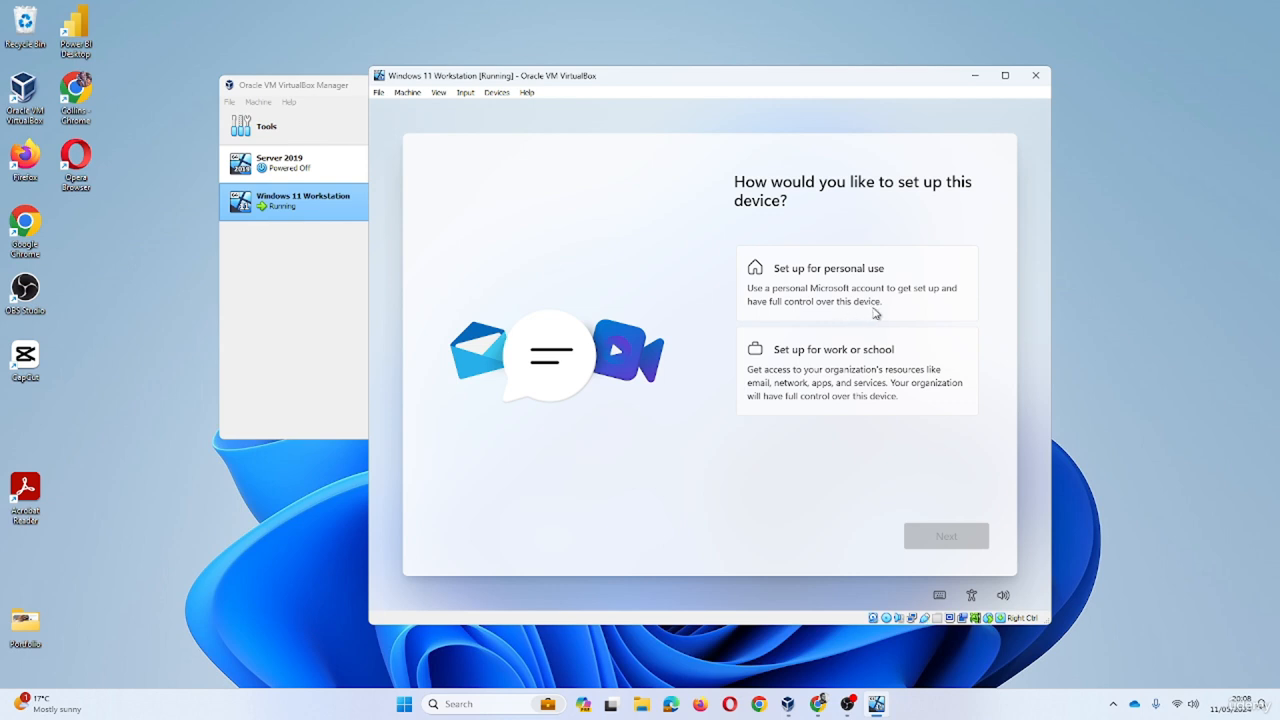
- Try the 'Set up for work or school' path, then go back
click(865, 364)
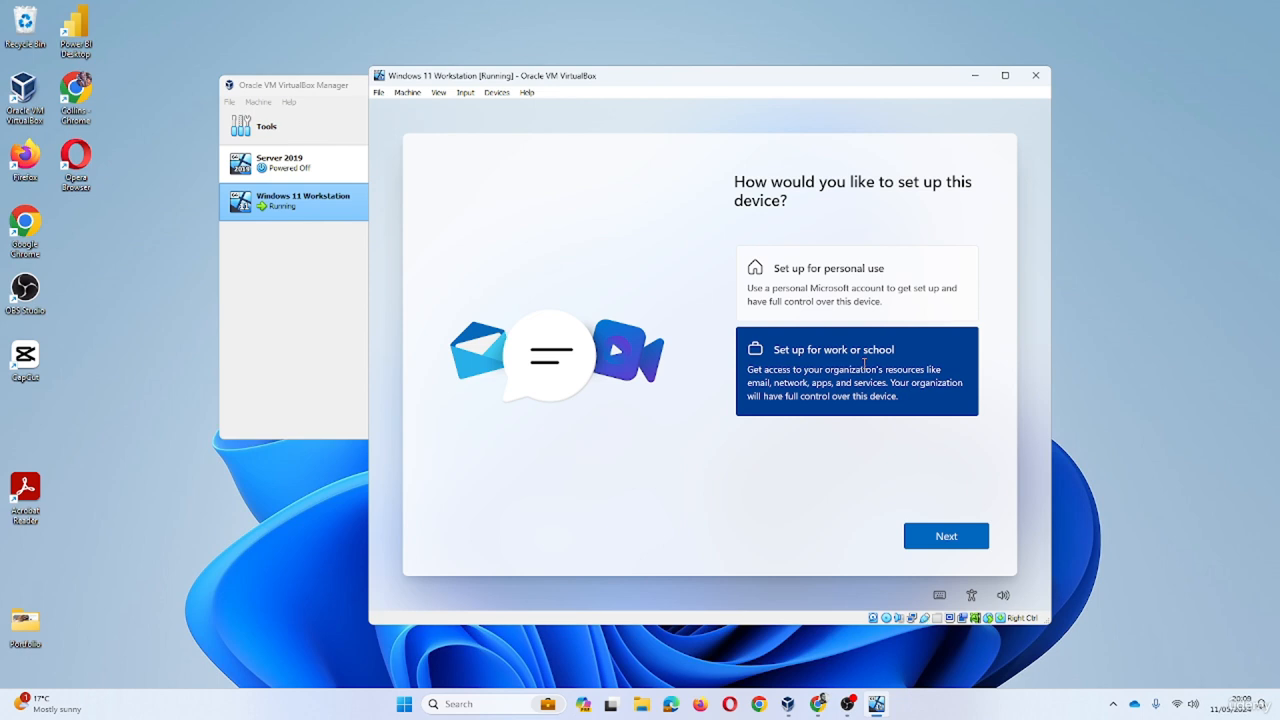
click(945, 546)
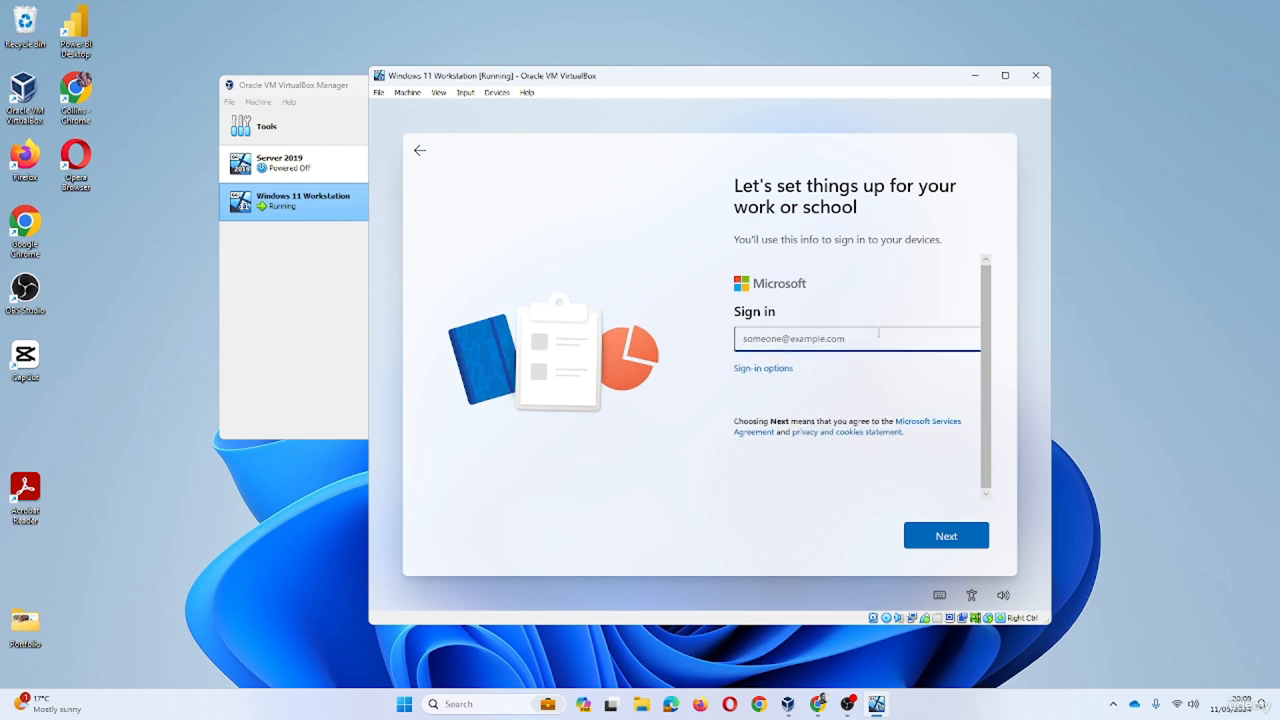
click(421, 157)
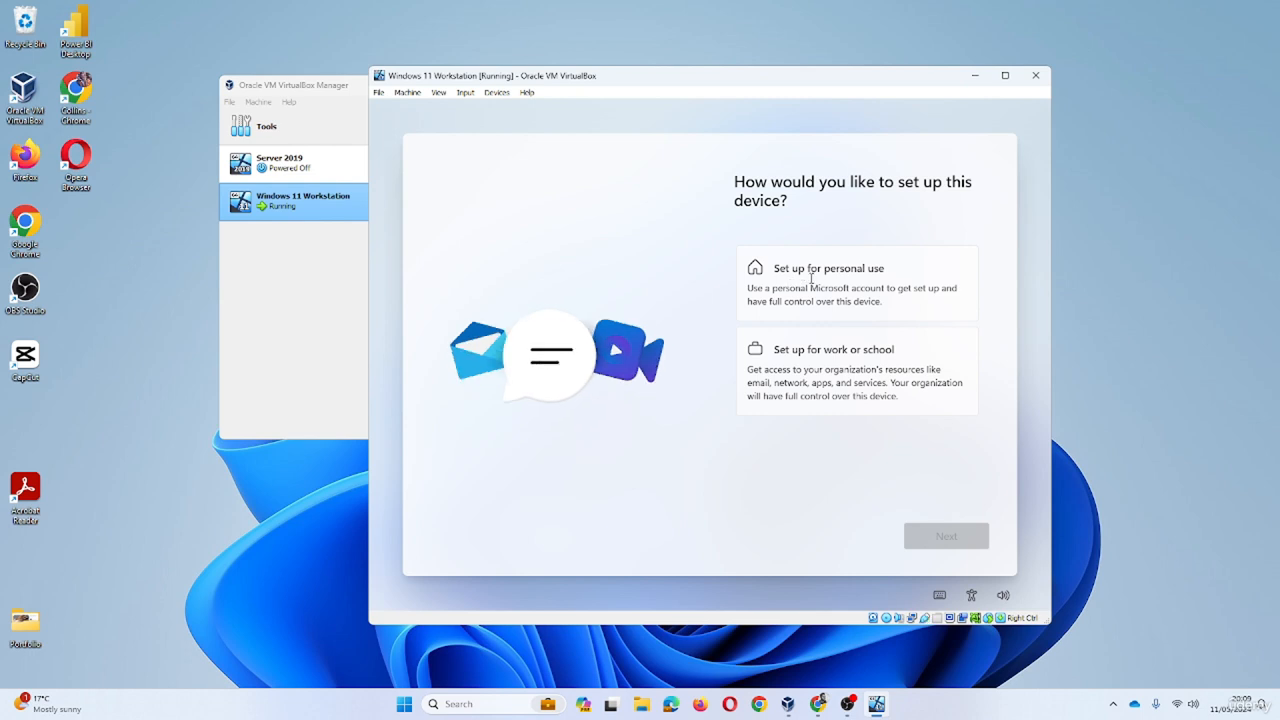
- Try the 'Set up for personal use' path, browse its screen, then go back
click(811, 280)
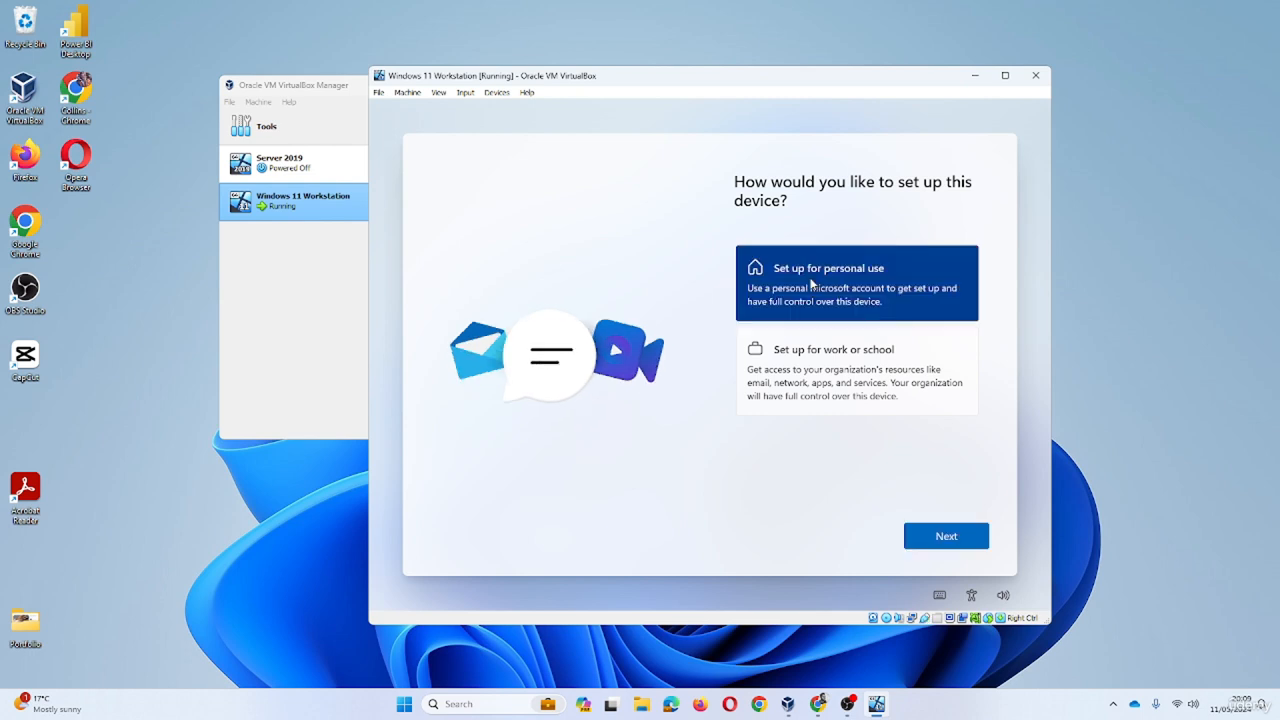
click(958, 542)
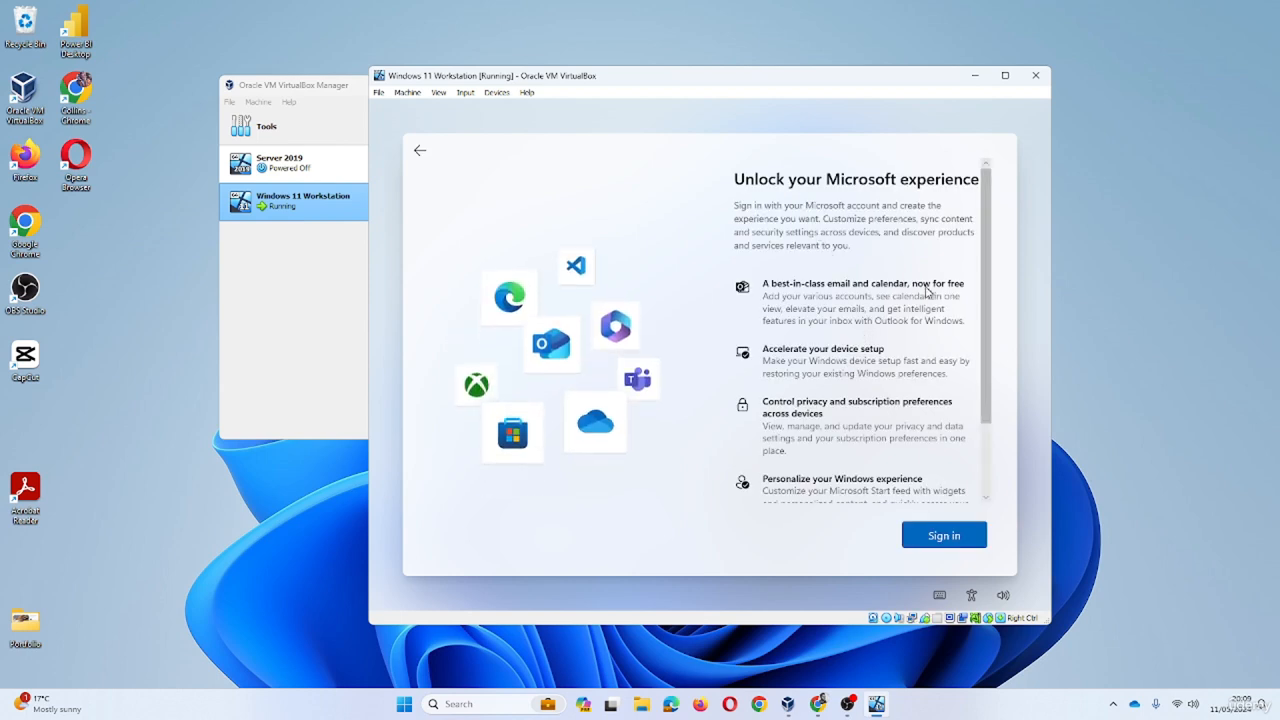
scroll(855, 325, down, 2)
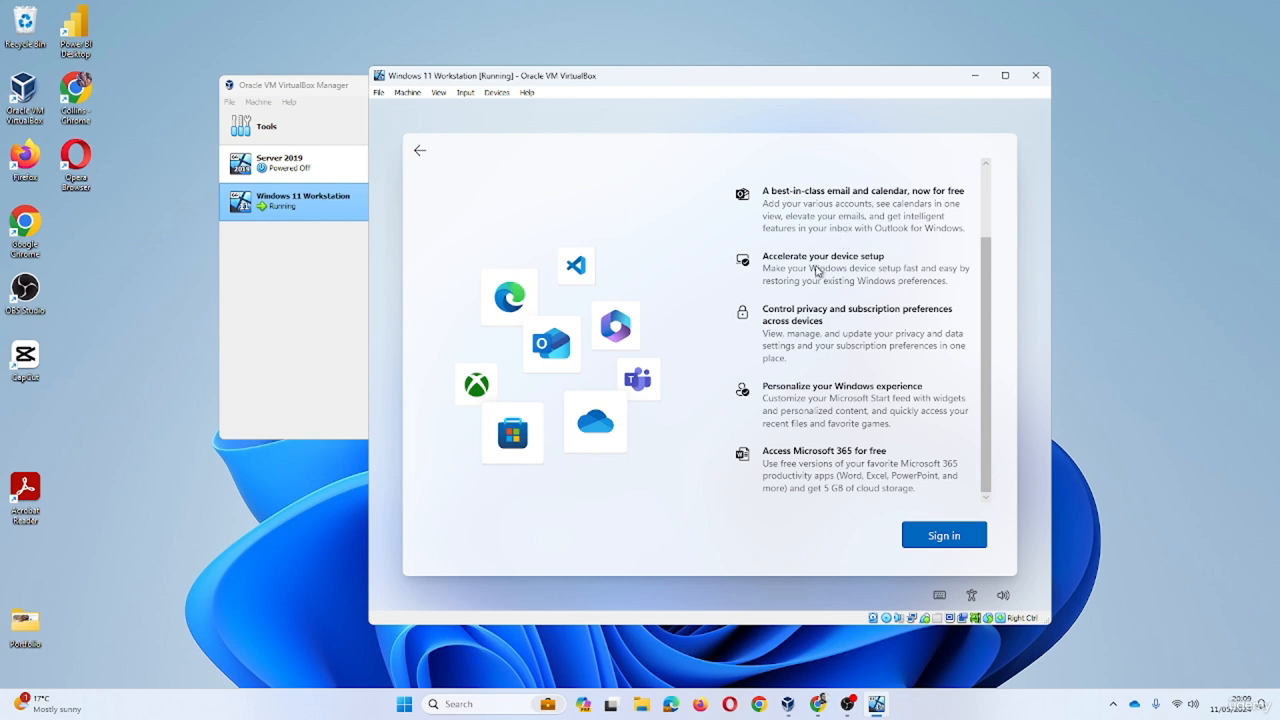
scroll(815, 271, up, 3)
scroll(817, 268, down, 1)
scroll(818, 268, down, 1)
scroll(815, 268, up, 3)
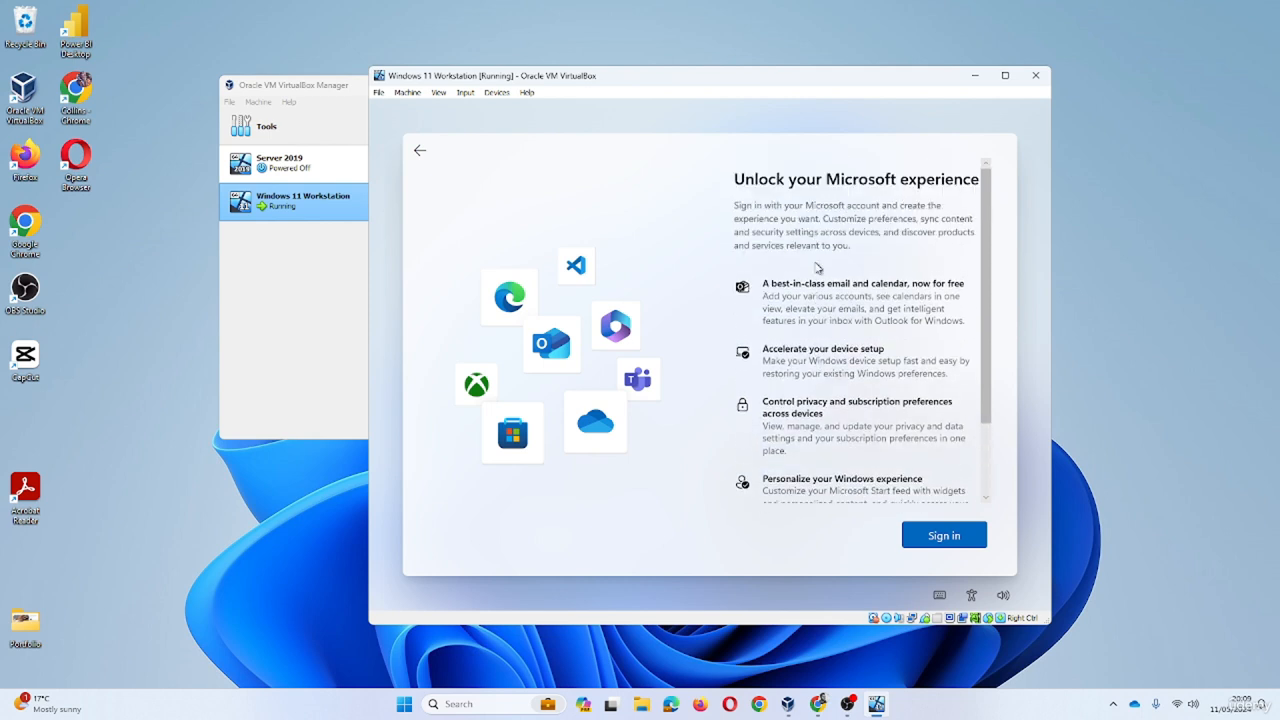
click(421, 163)
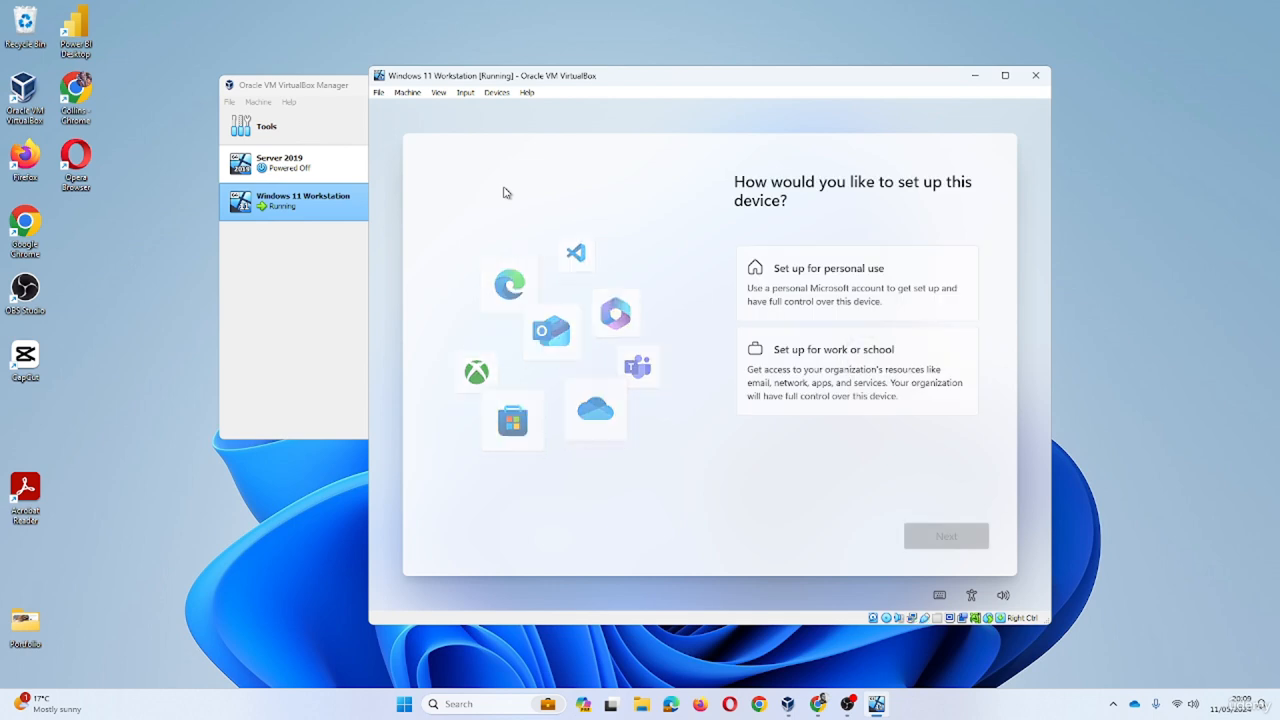
- Open the VirtualBox Soft Keyboard and use Shift+F10 to open a command prompt in setup
click(471, 95)
mouse_move(528, 110)
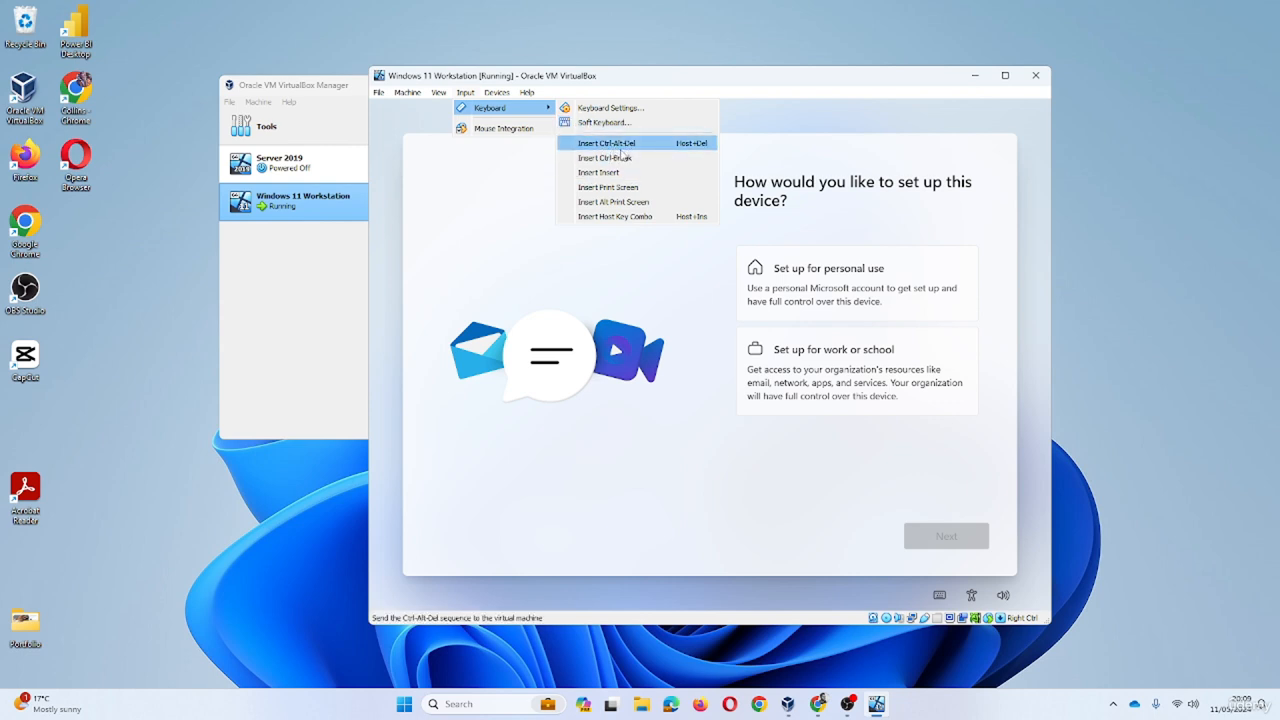
click(604, 122)
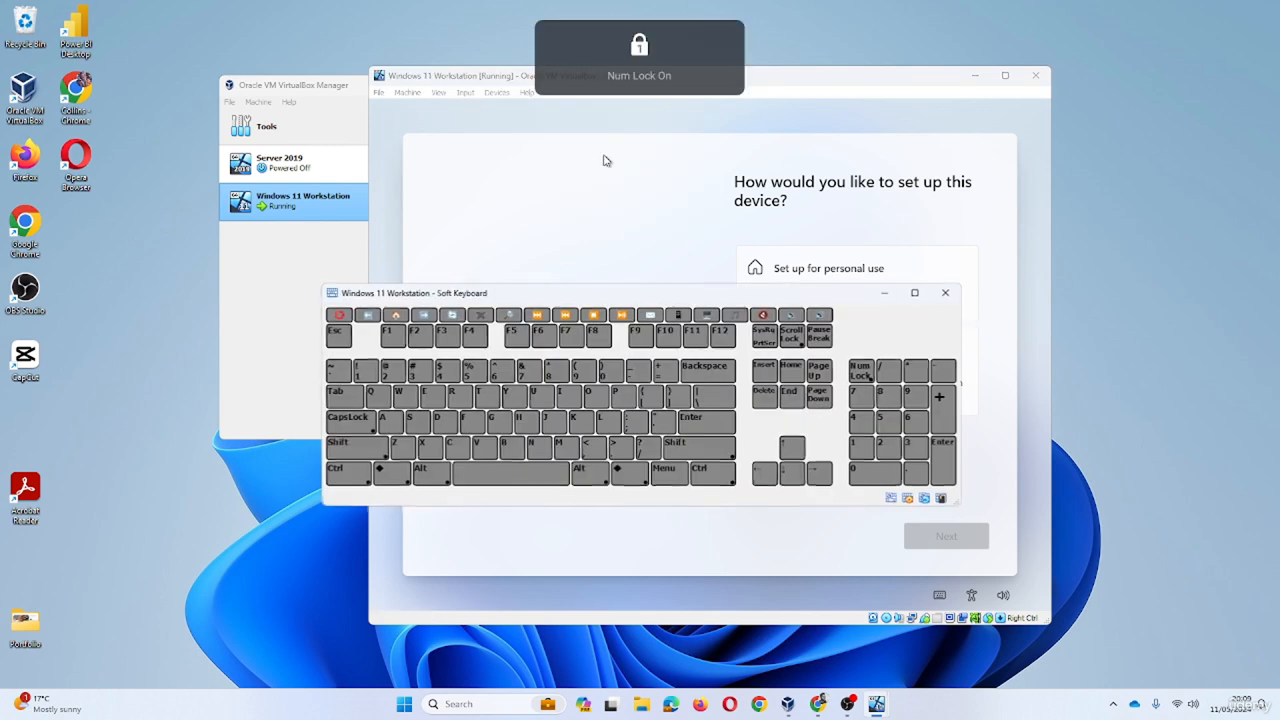
click(362, 447)
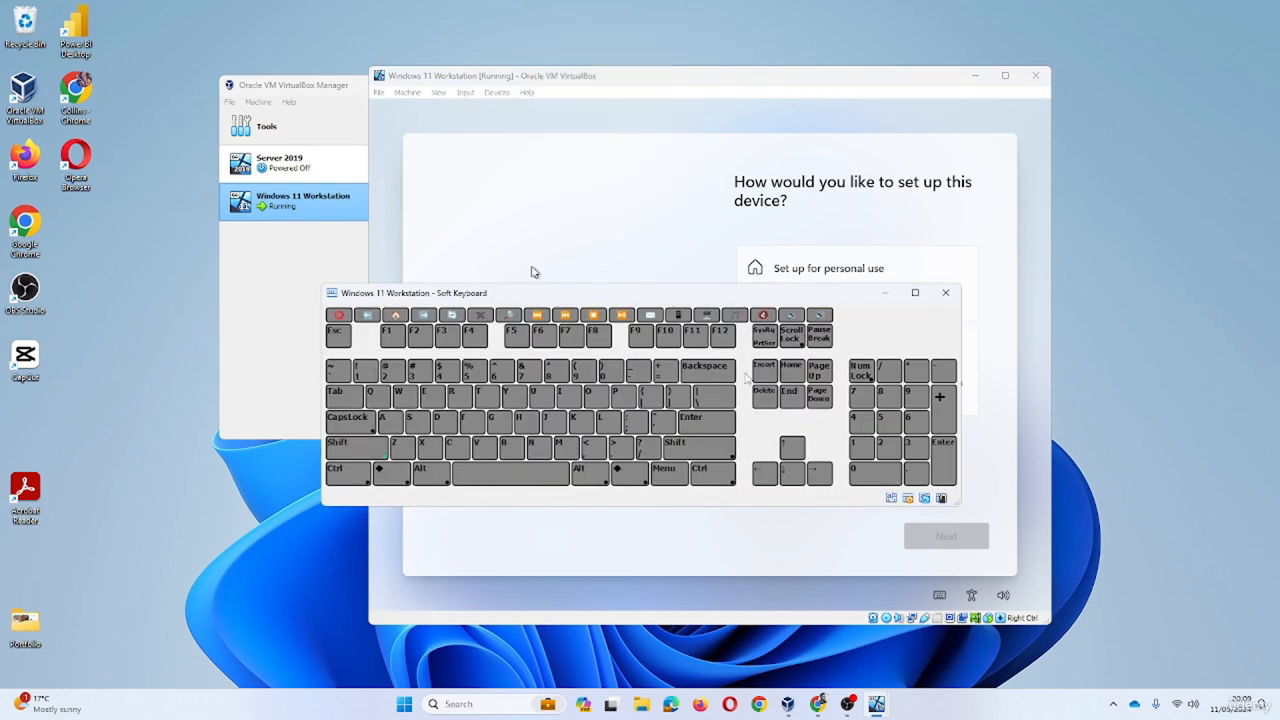
click(668, 338)
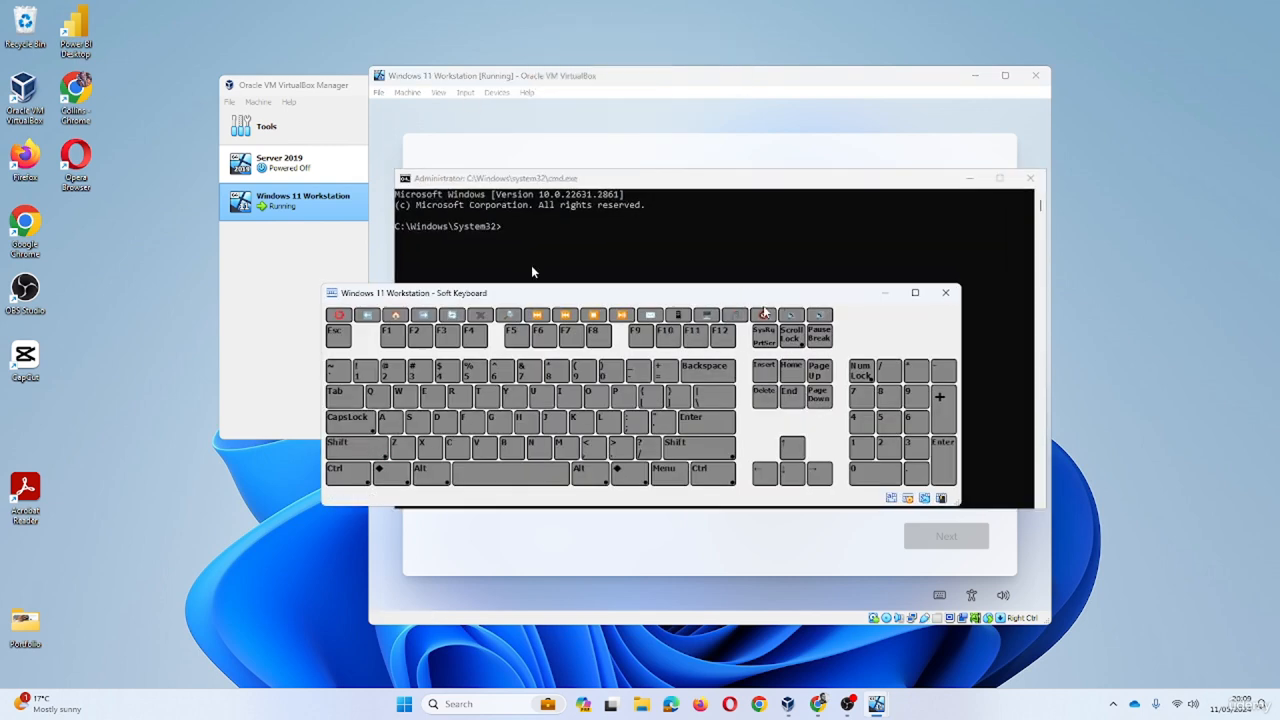
click(615, 237)
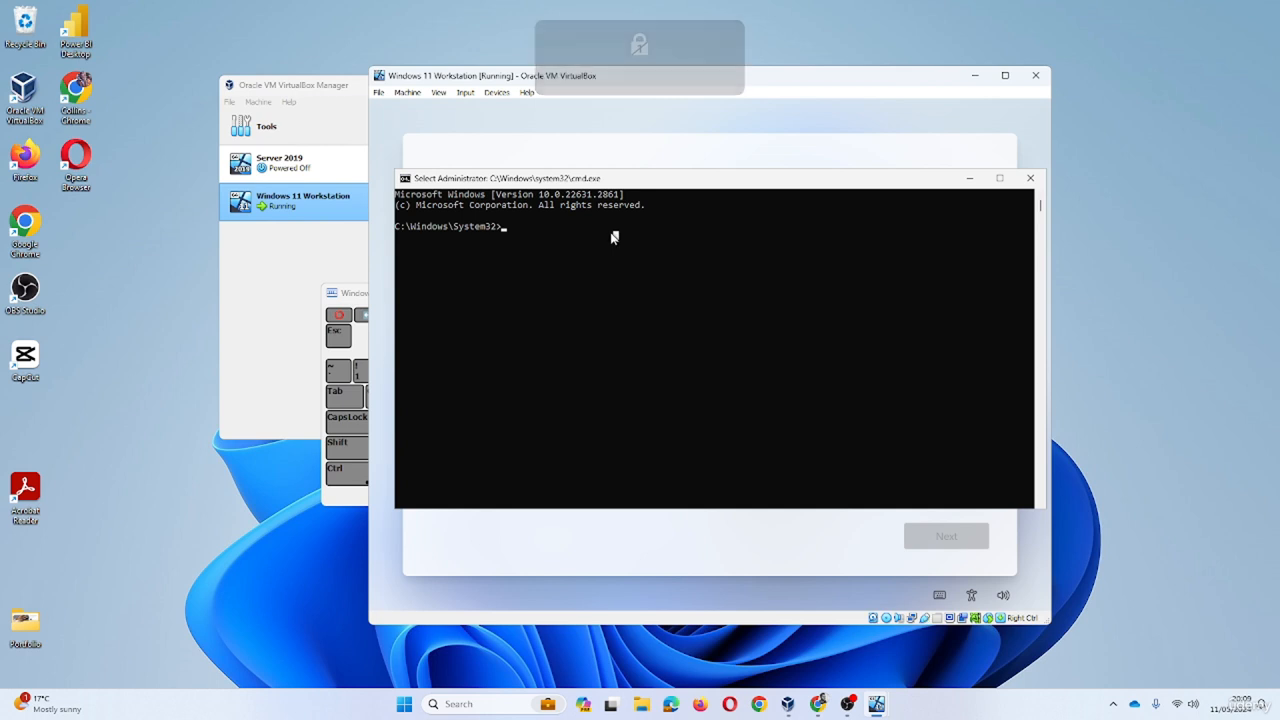
- Run OOBE\BYPASSNRO, fixing the slash and spelling typos, so setup reboots
text(OOBE/BY)
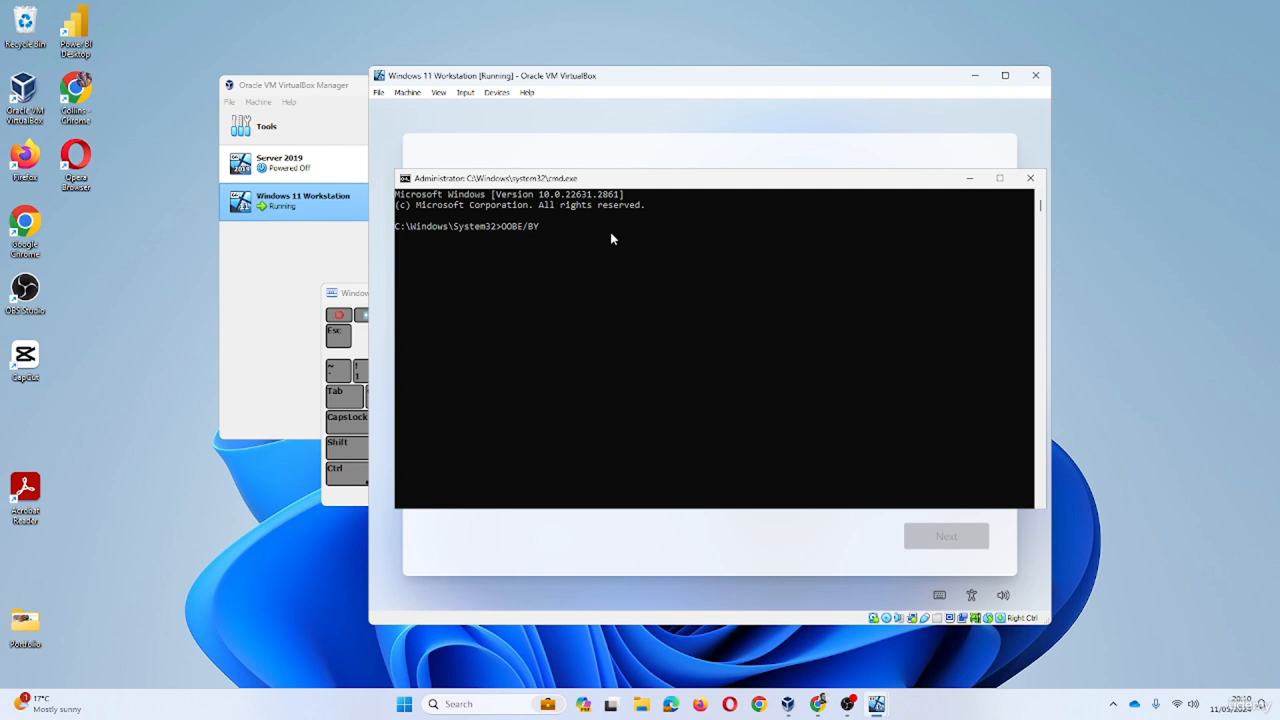
text(PASNRO)
key(Return)
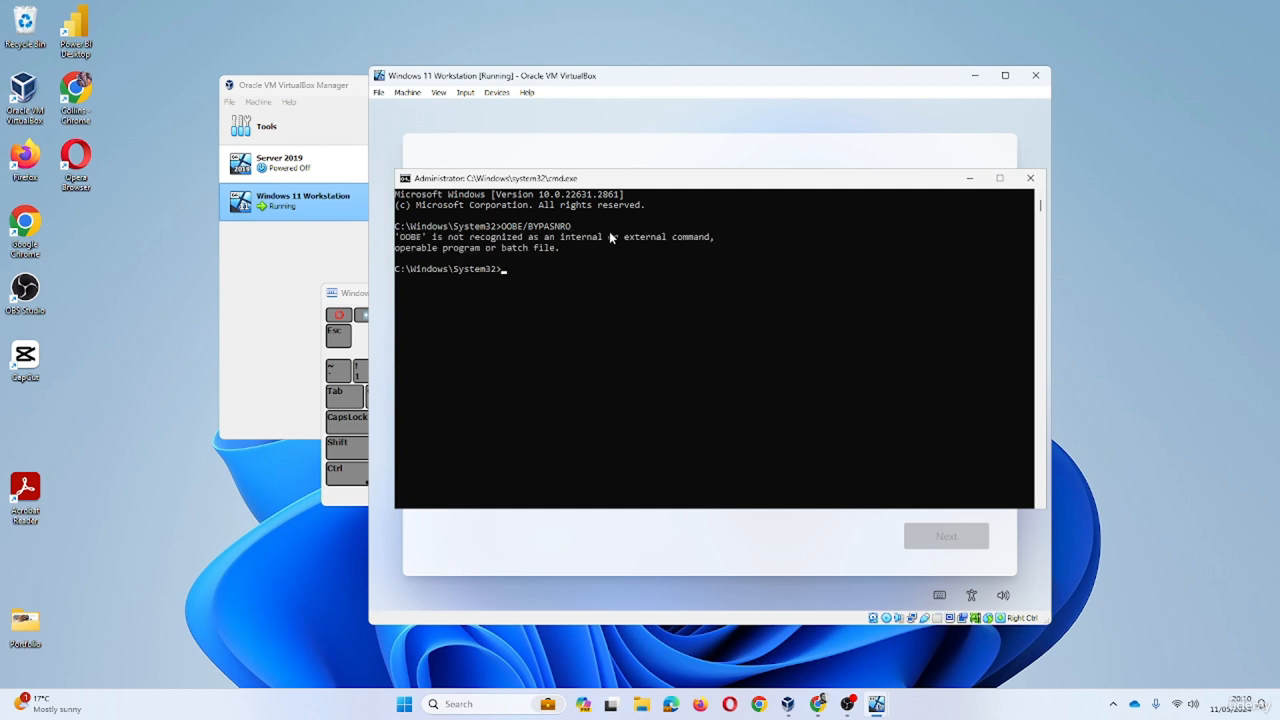
key(Up)
key(Left)
key(Left)
key(Left)
key(Left)
key(Left)
key(BackSpace)
text(\)
key(Return)
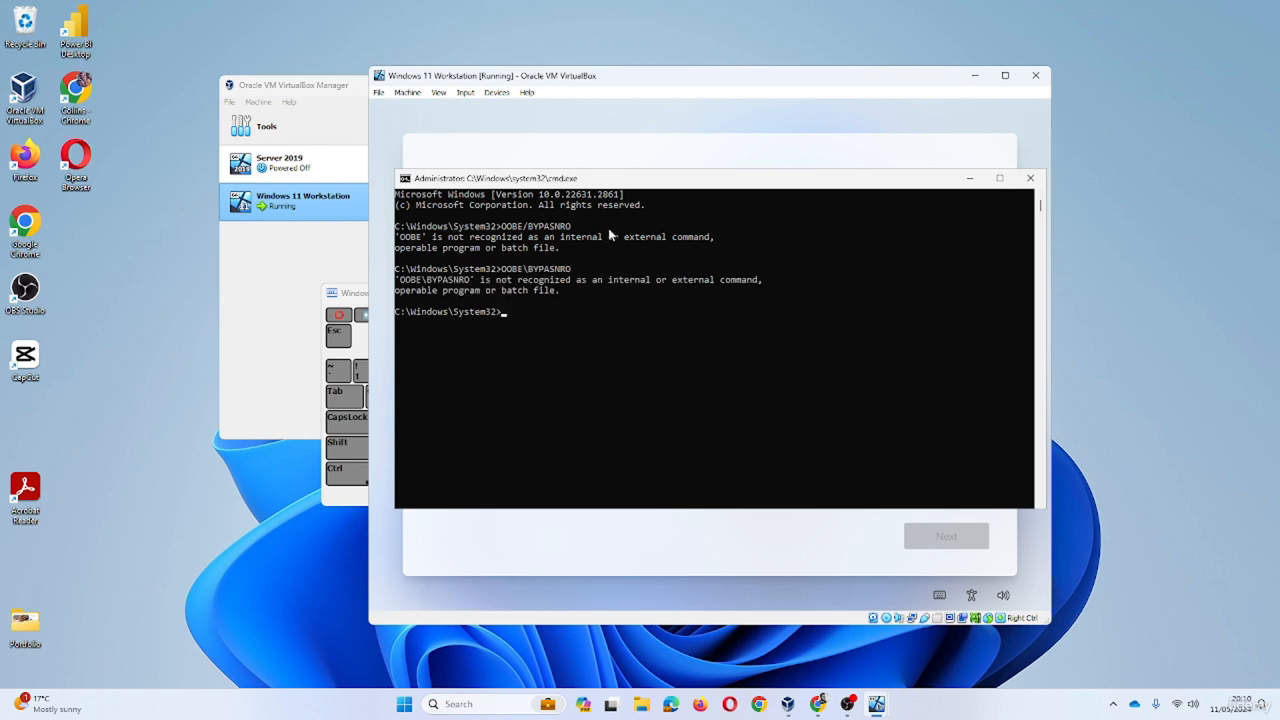
key(Up)
text(s)
key(BackSpace)
text(SSNRO)
key(Return)
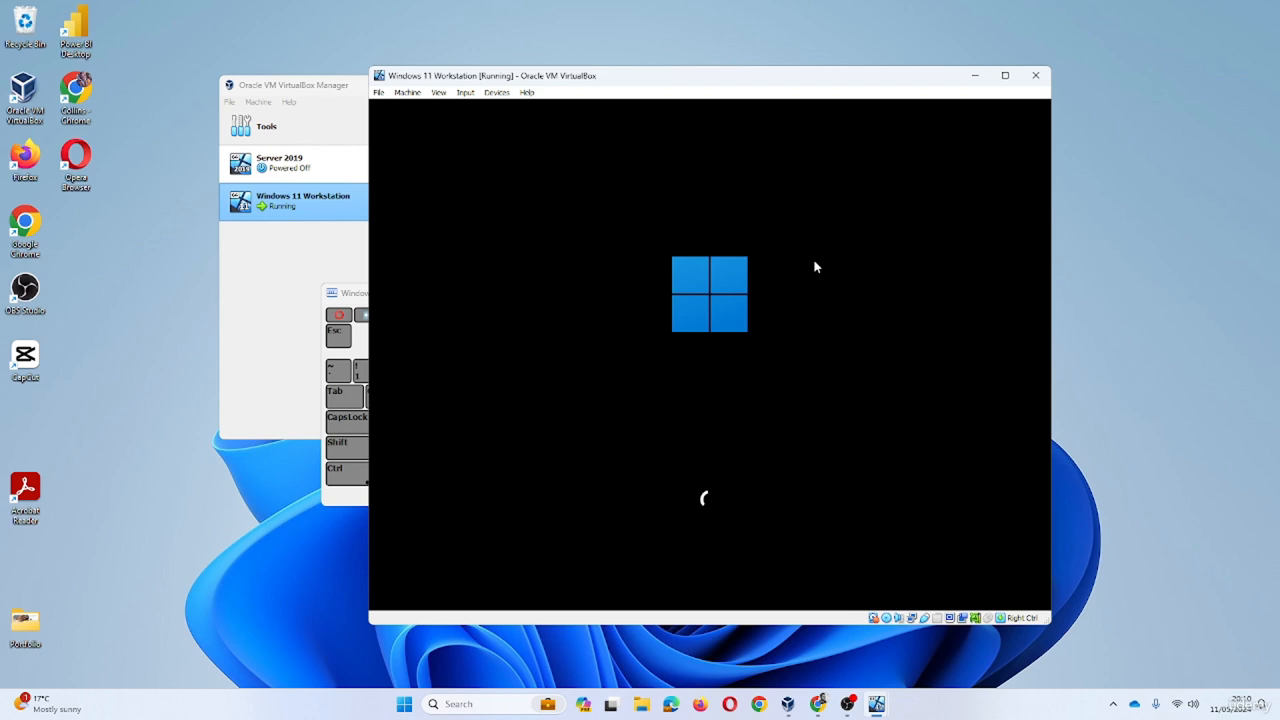
- Close the on-screen keyboard, confirm Ireland and the Irish keyboard layout, and skip a second layout
click(355, 297)
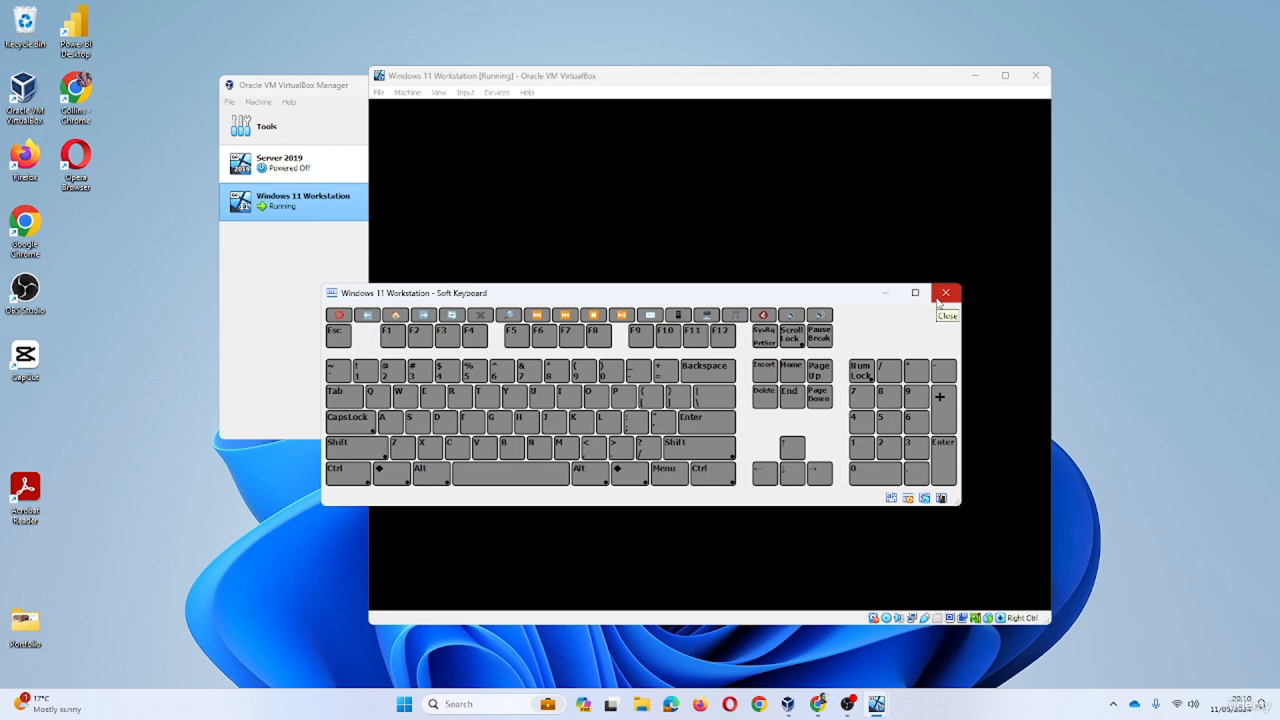
click(945, 293)
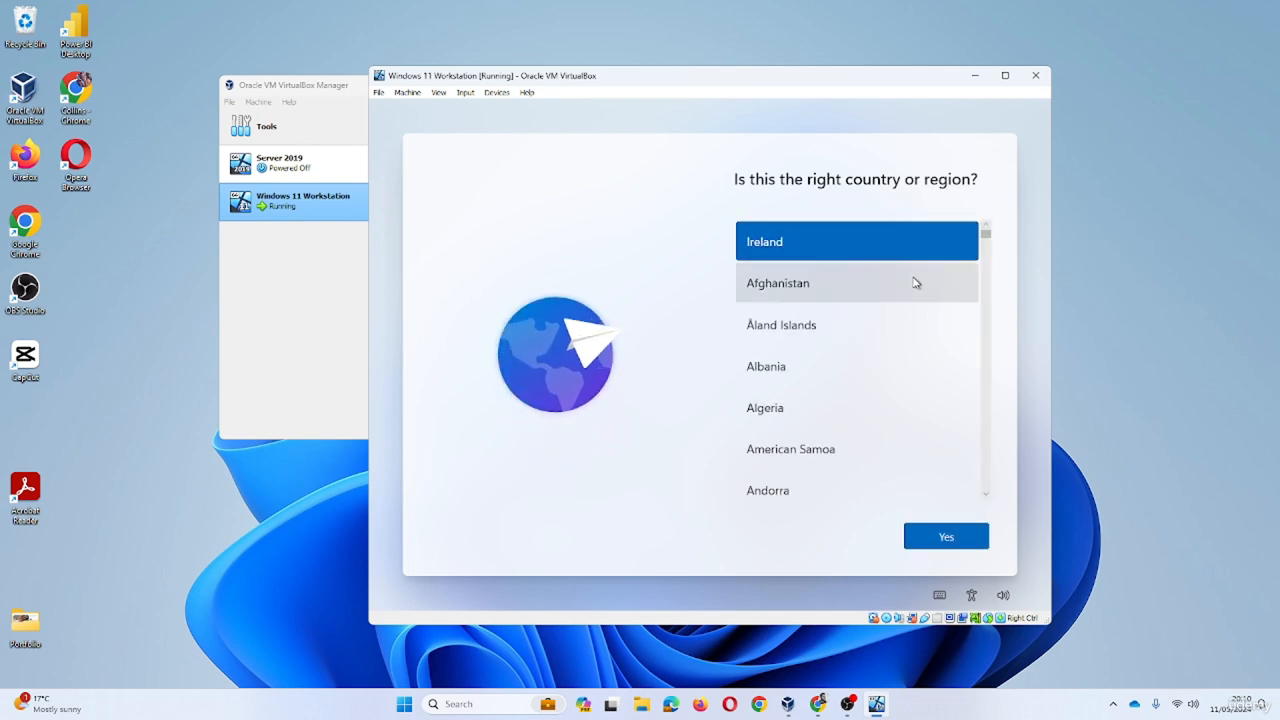
click(966, 546)
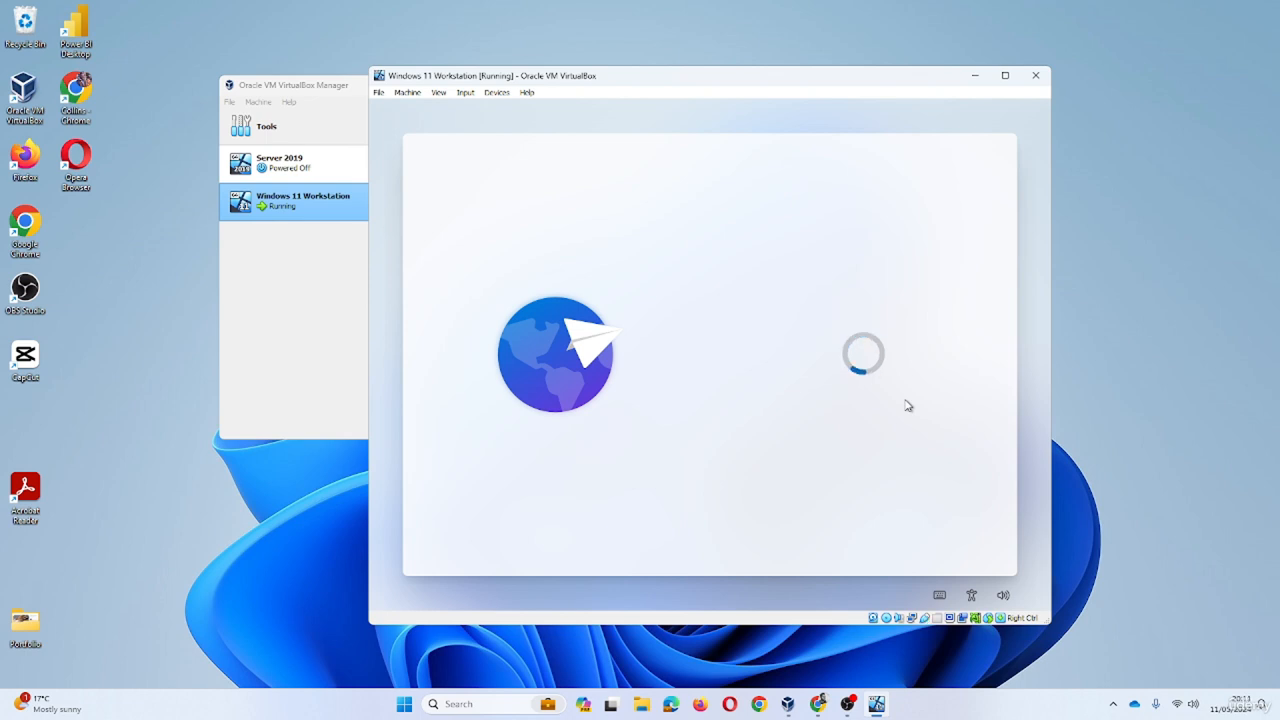
click(828, 423)
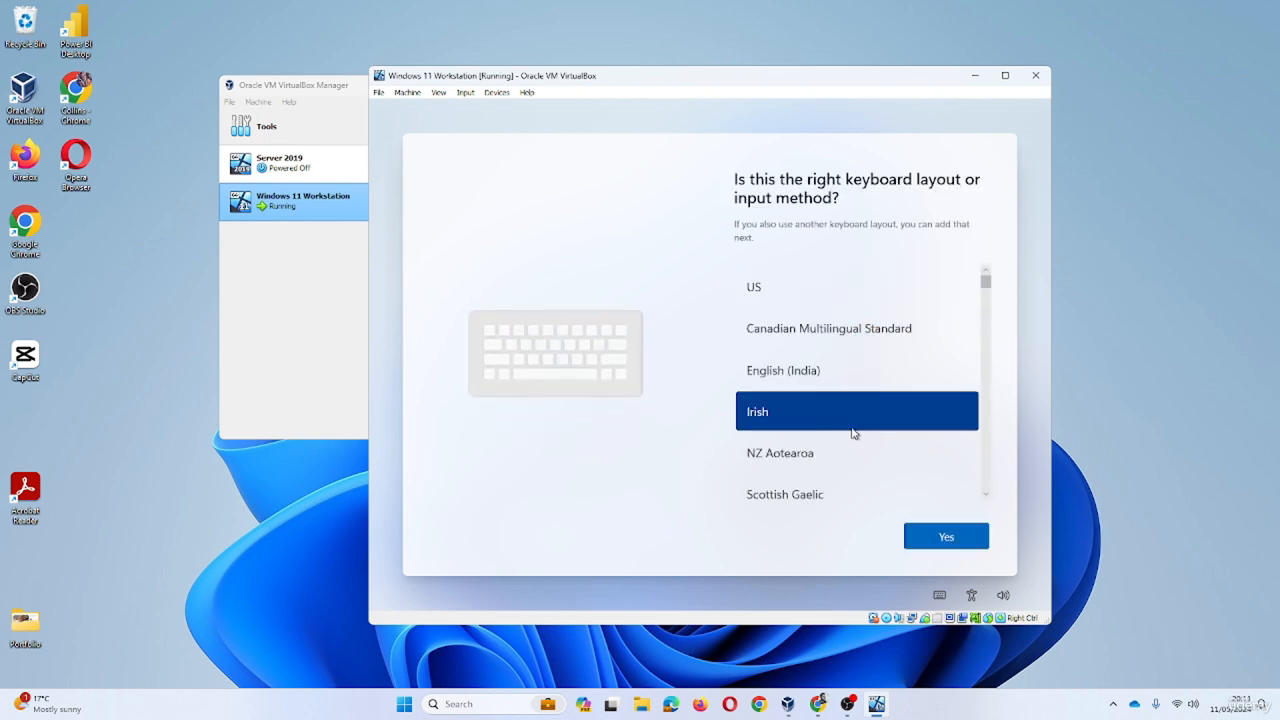
click(936, 542)
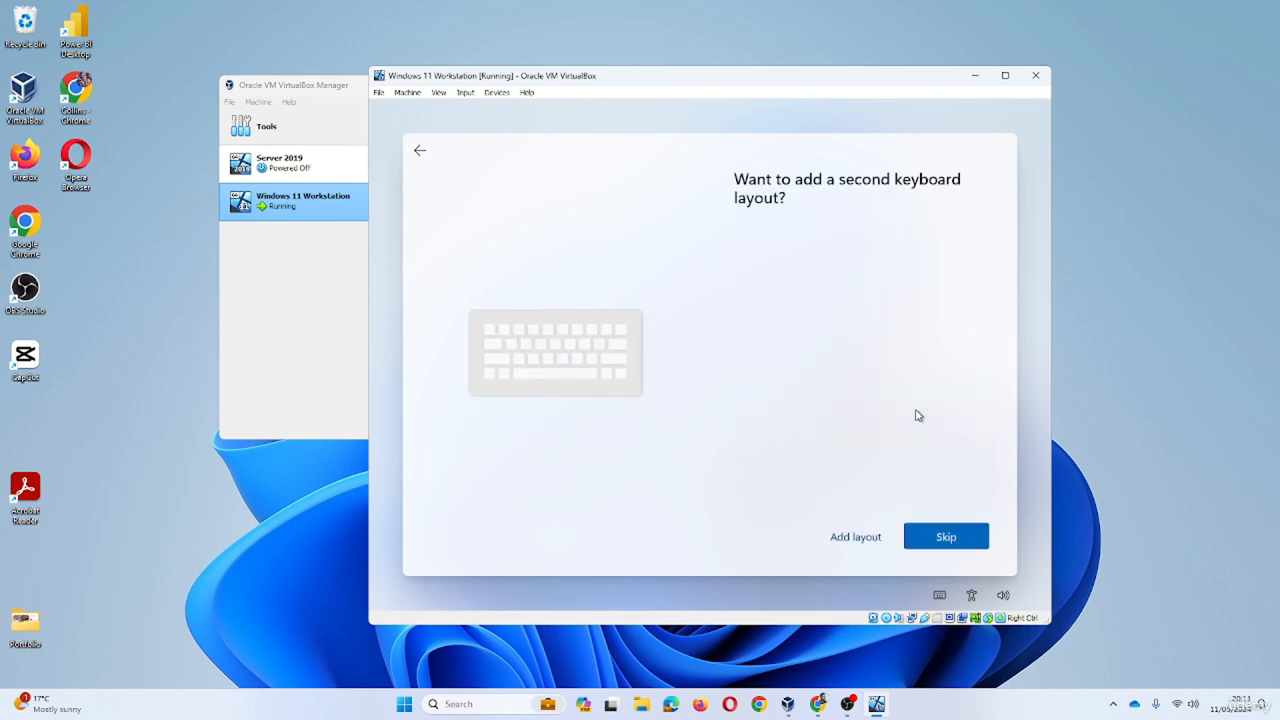
click(919, 532)
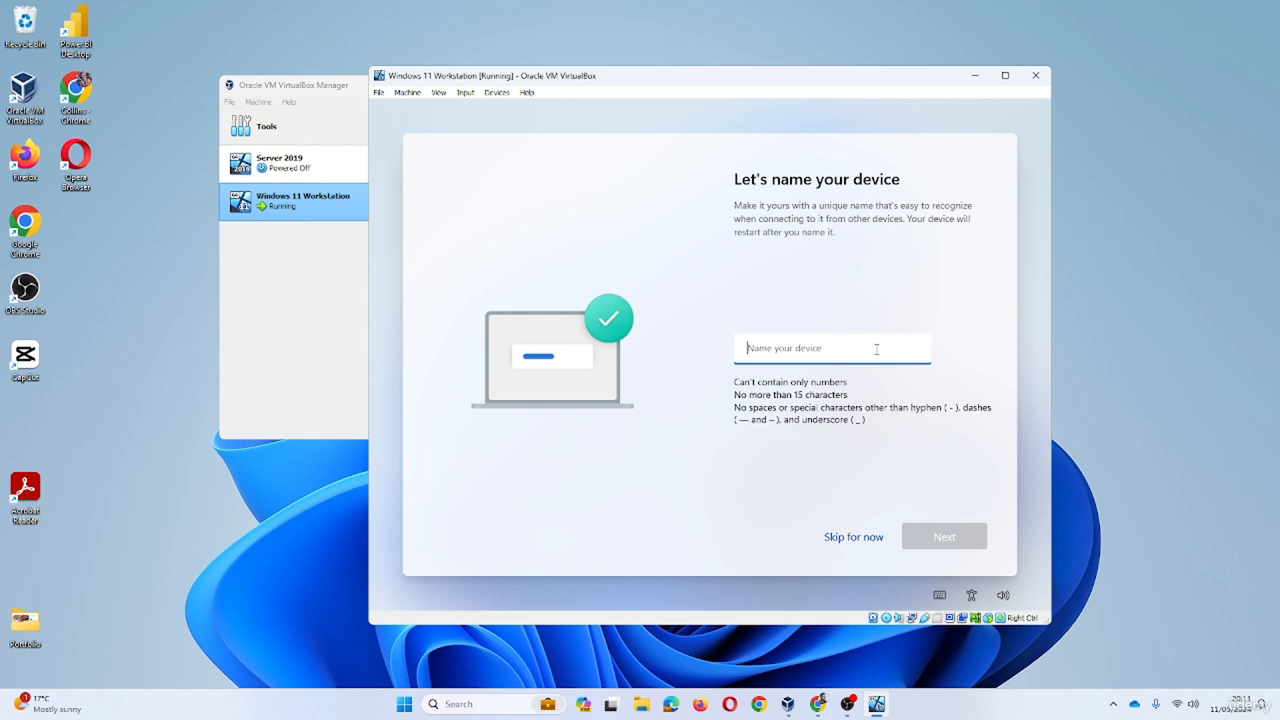
- Enter StaffPC as the device name and continue to the restart
text(Sta)
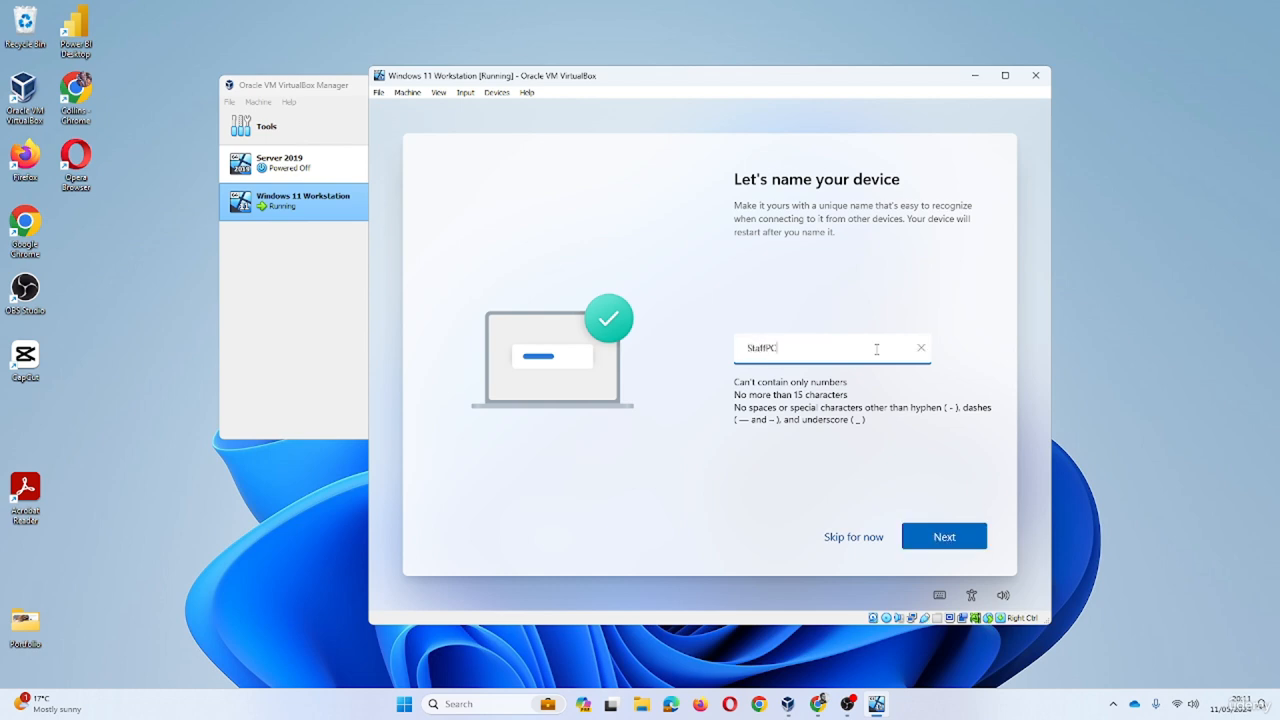
text(ffPC01)
click(935, 538)
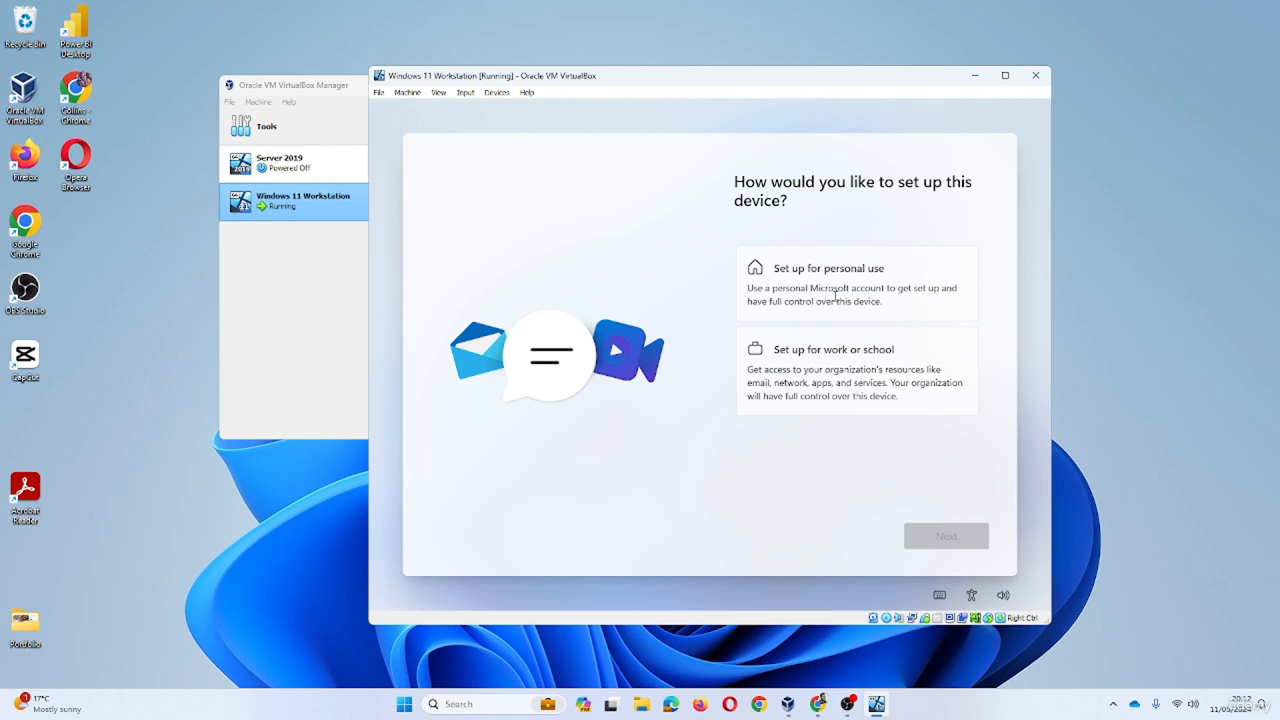
- Choose personal use, start Microsoft account sign-in, and begin entering the account e-mail
click(846, 299)
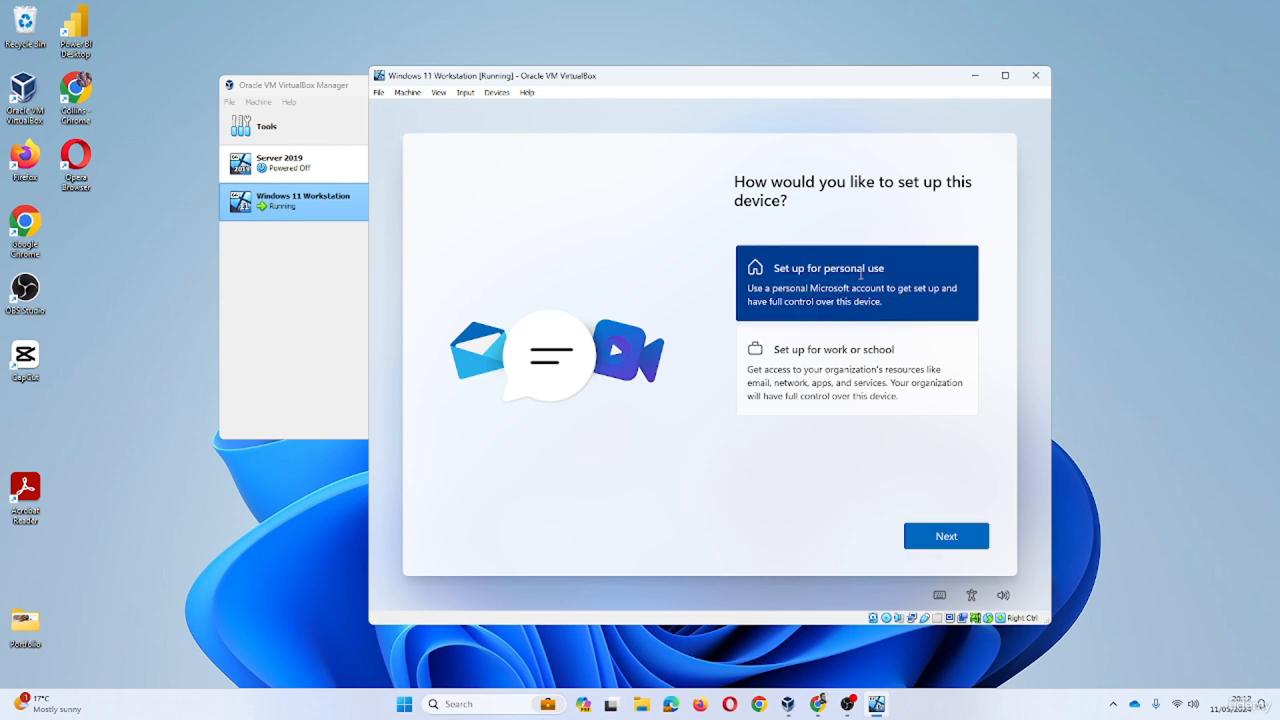
click(955, 525)
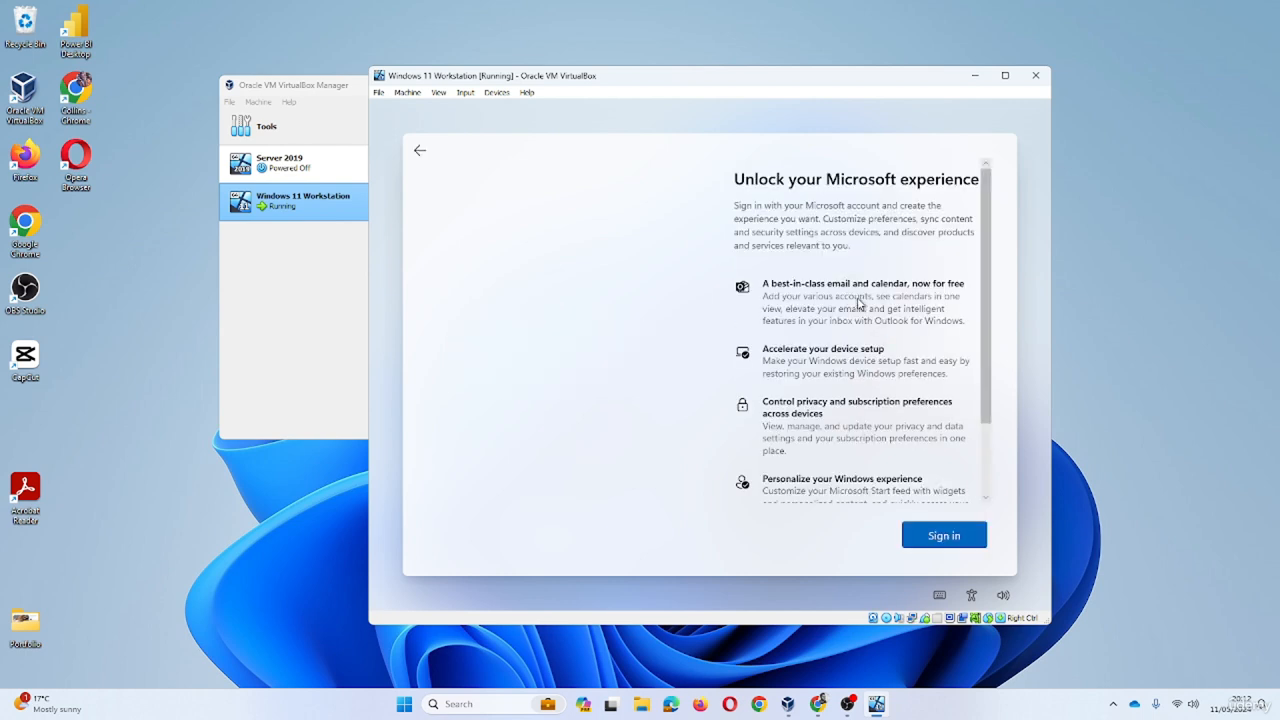
scroll(857, 306, down, 3)
click(944, 536)
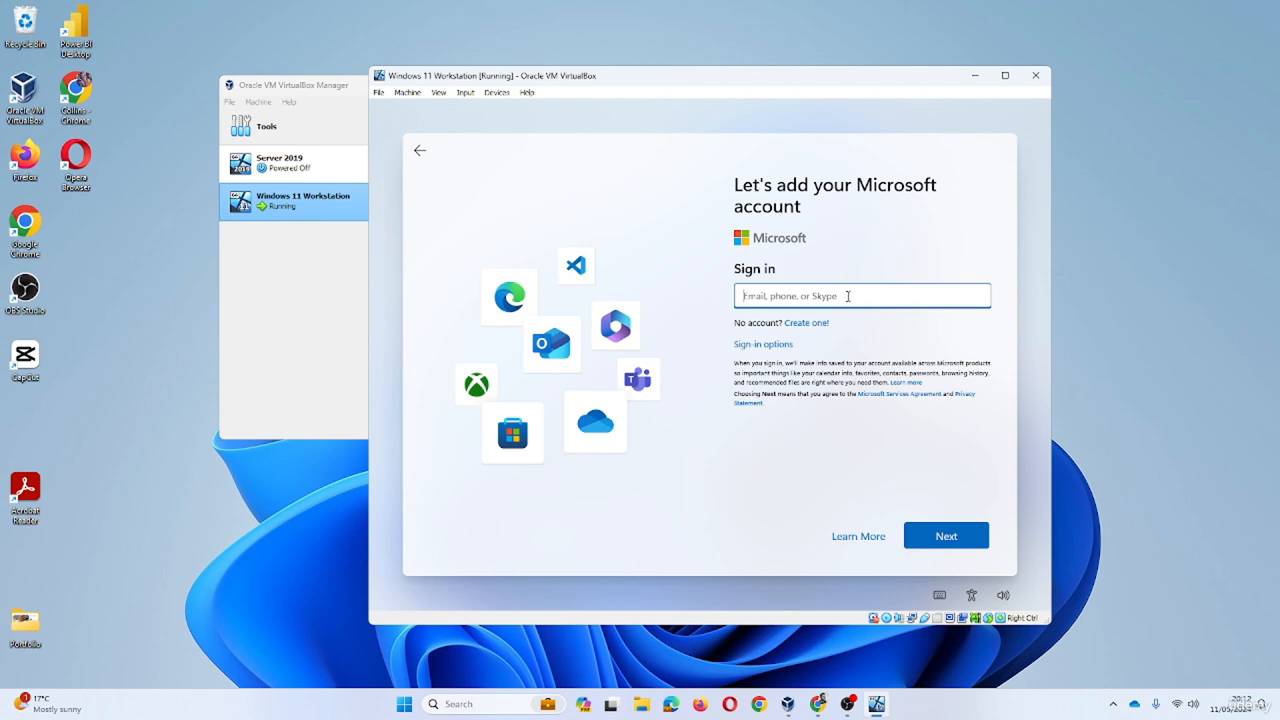
- Submit the account e-mail, then enter the account password to sign in
key(Return)
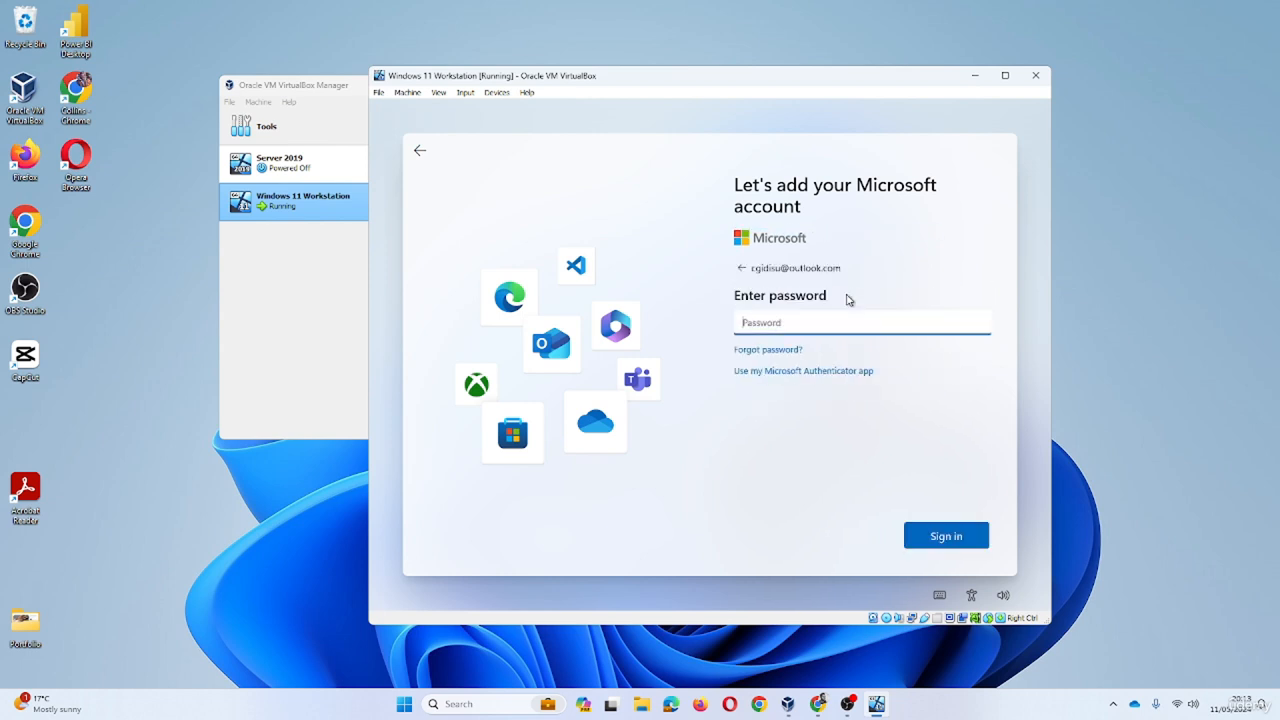
text(••••••••••••)
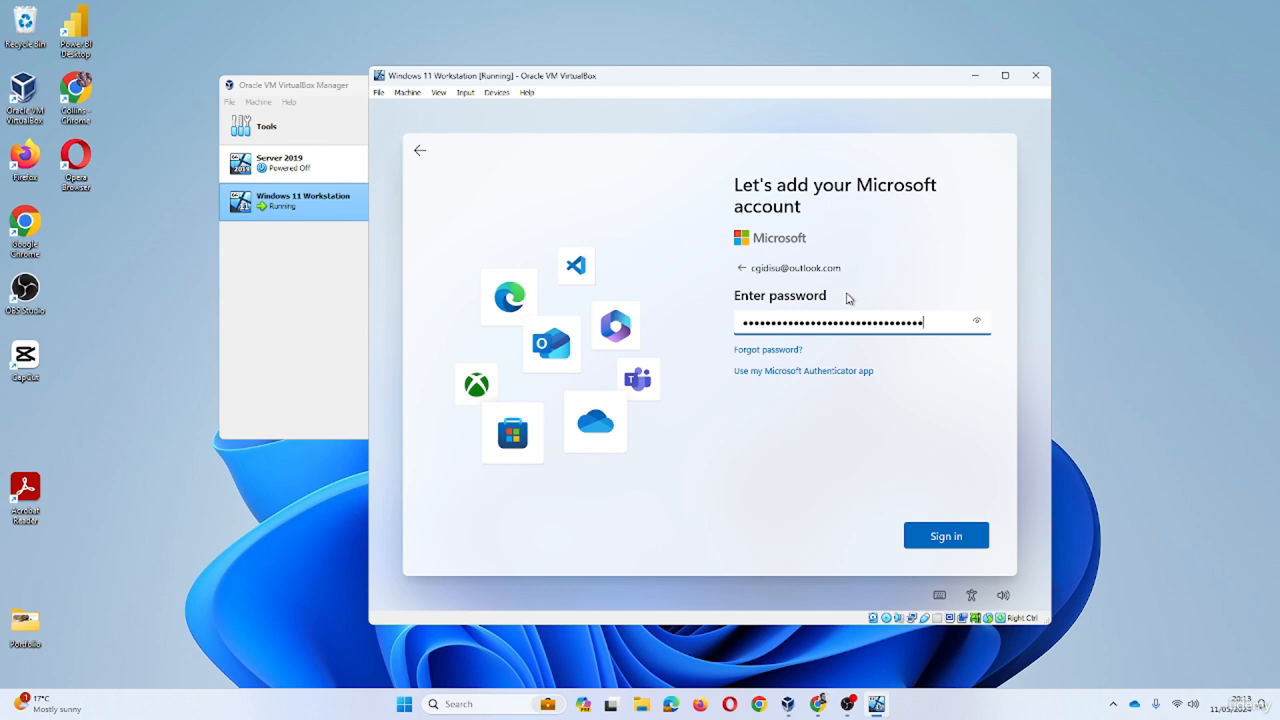
key(Return)
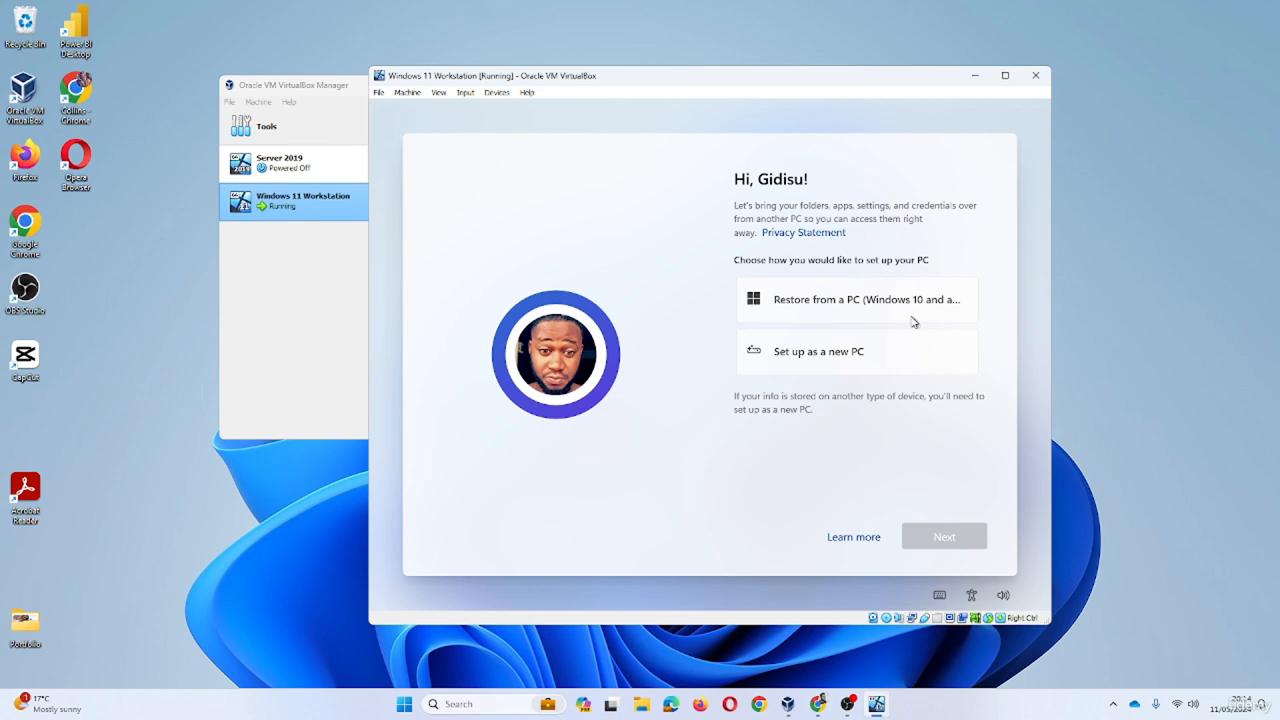
- Choose Set up as a new PC, create and confirm a sign-in PIN, and answer No to location
click(856, 366)
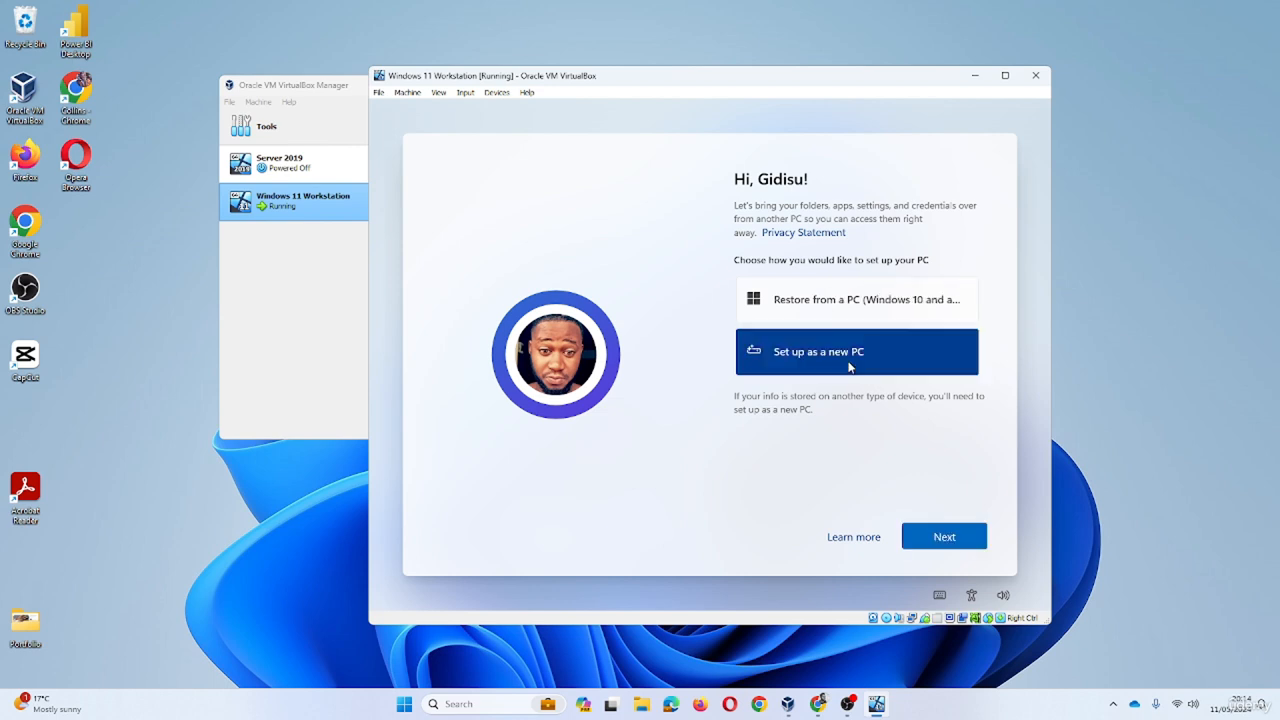
click(940, 540)
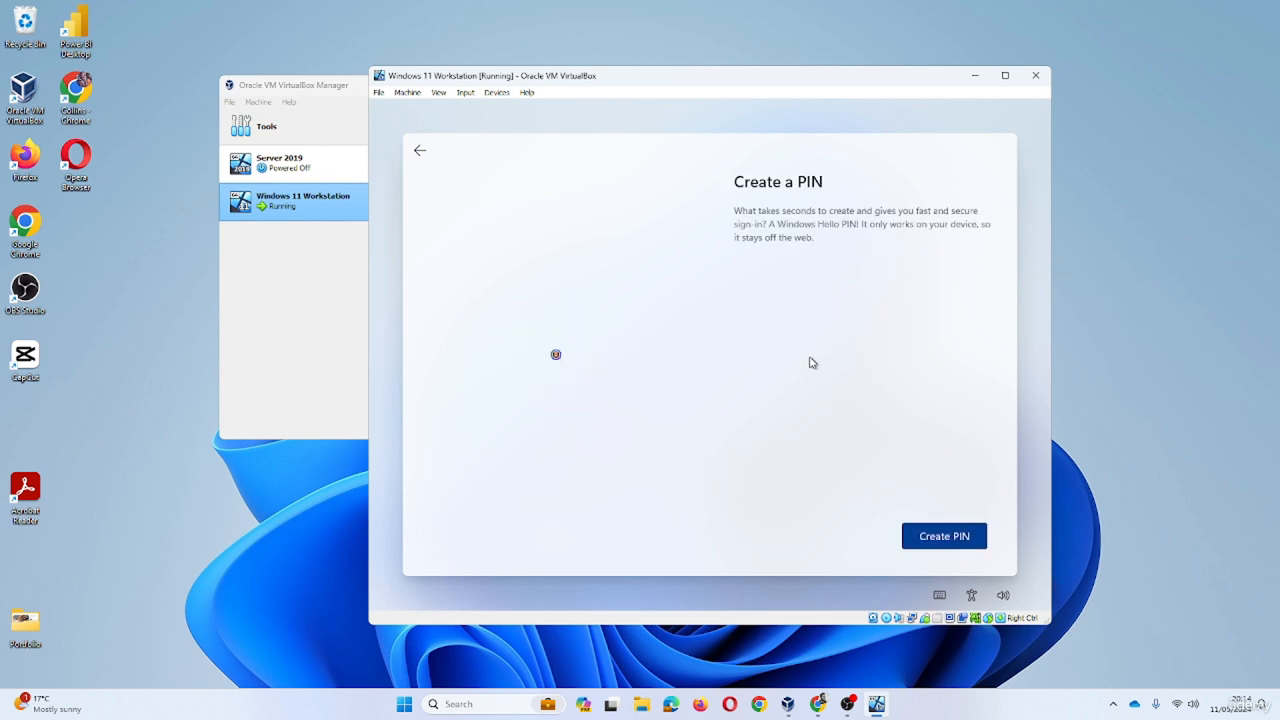
click(938, 540)
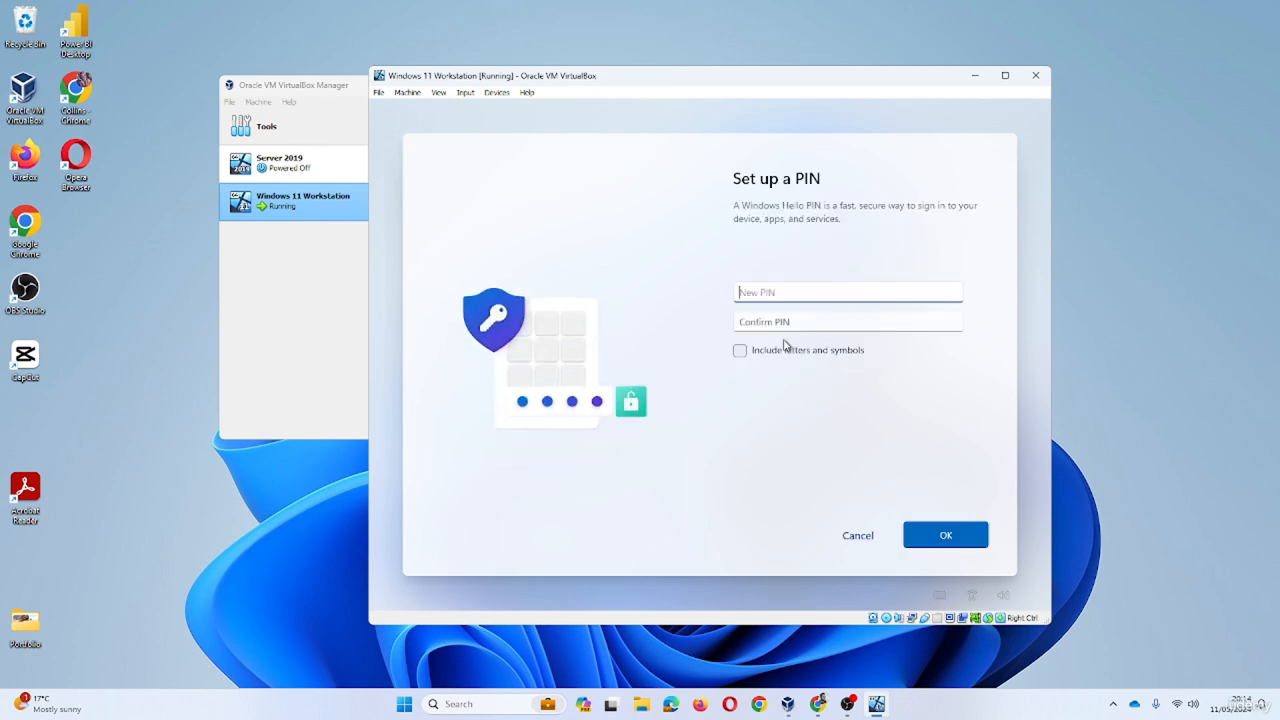
text(1234)
key(Tab)
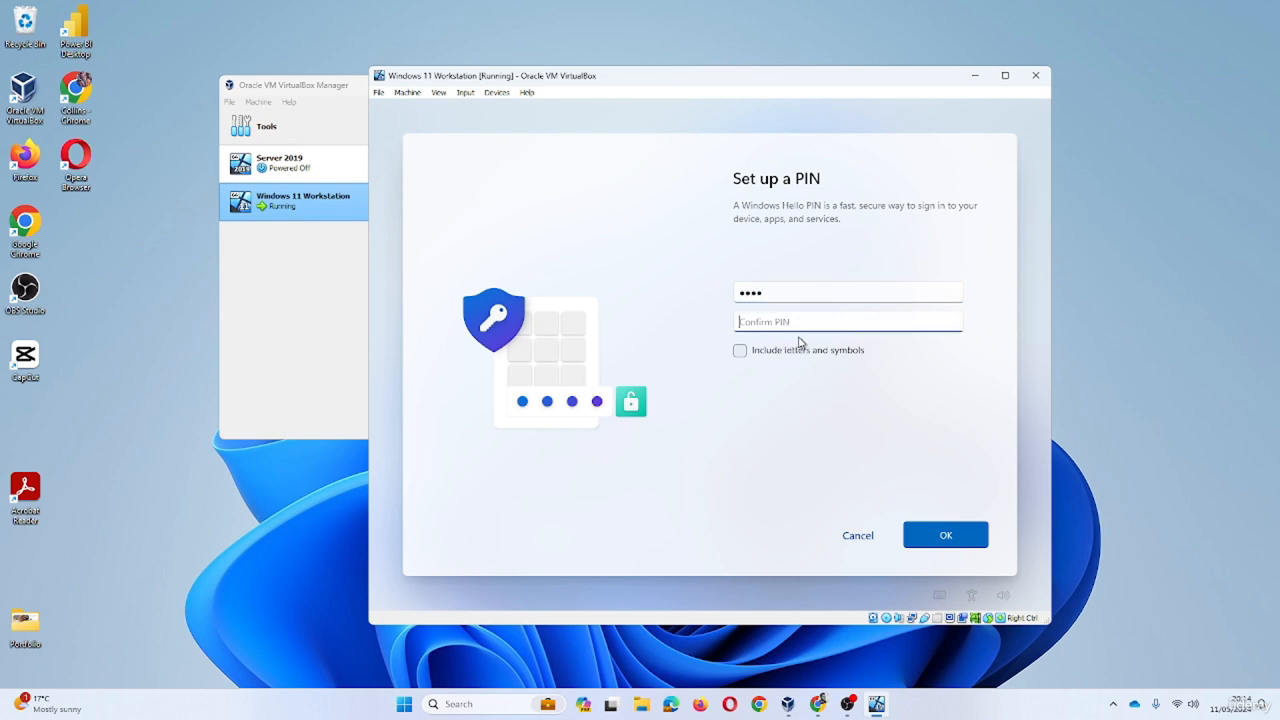
text(12)
click(970, 544)
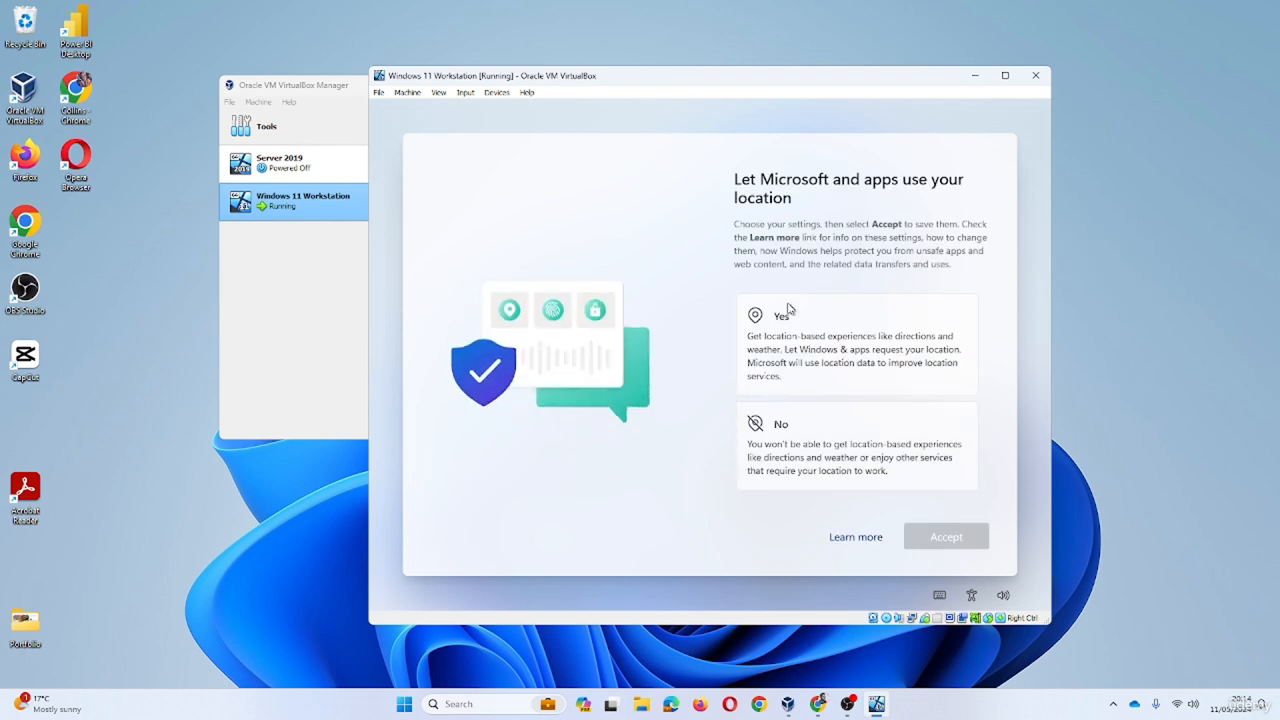
click(812, 437)
- Accept the location choice, turn off Find my device, and send Required diagnostic data only
click(917, 544)
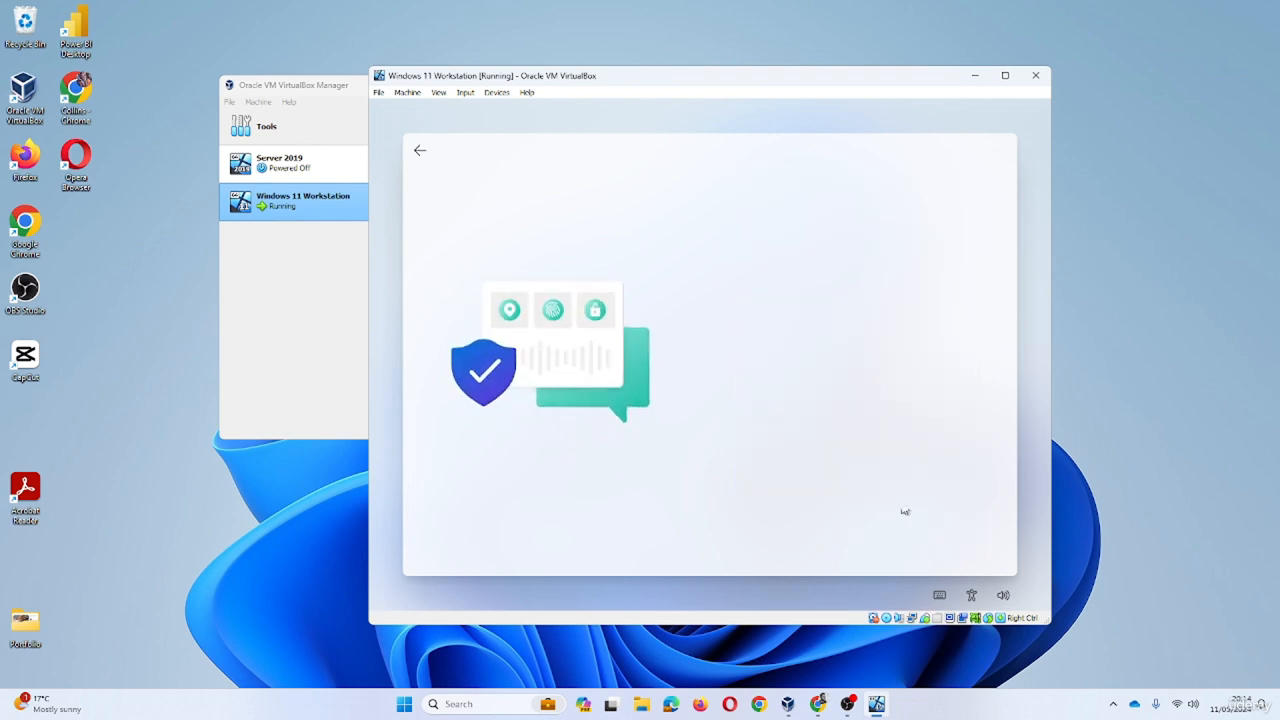
click(853, 446)
click(930, 537)
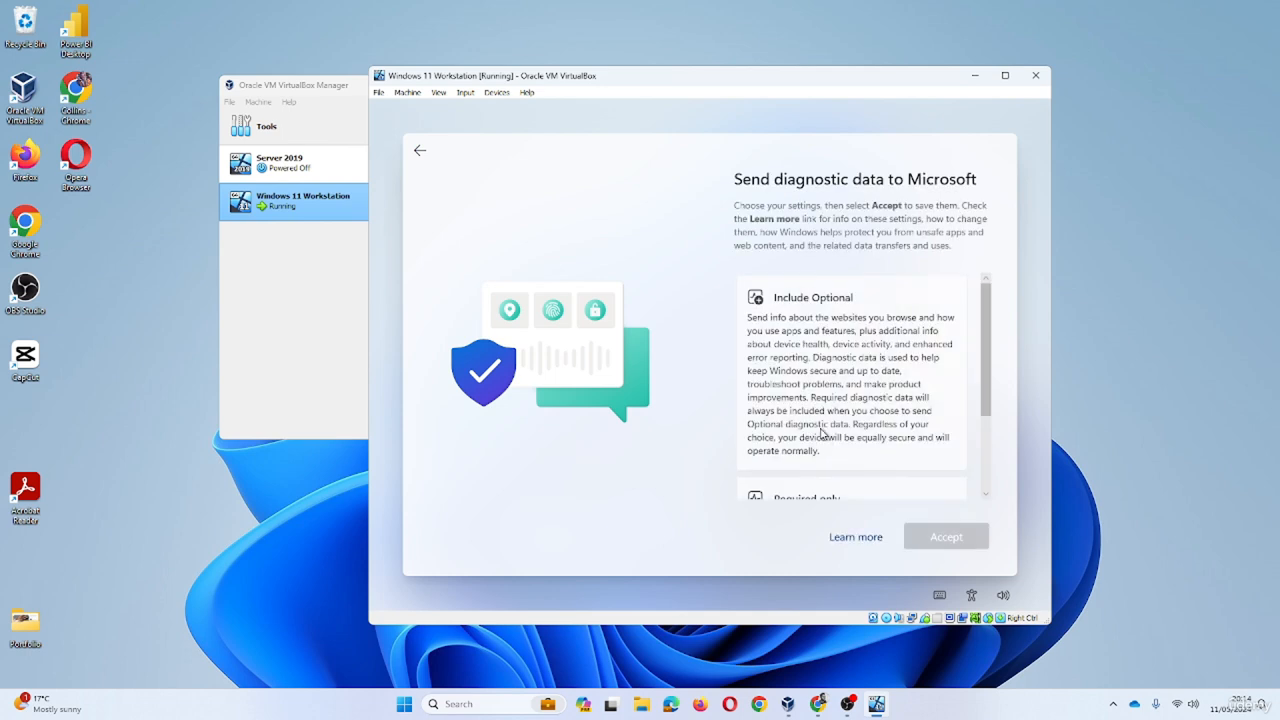
scroll(825, 435, down, 3)
click(842, 414)
click(926, 535)
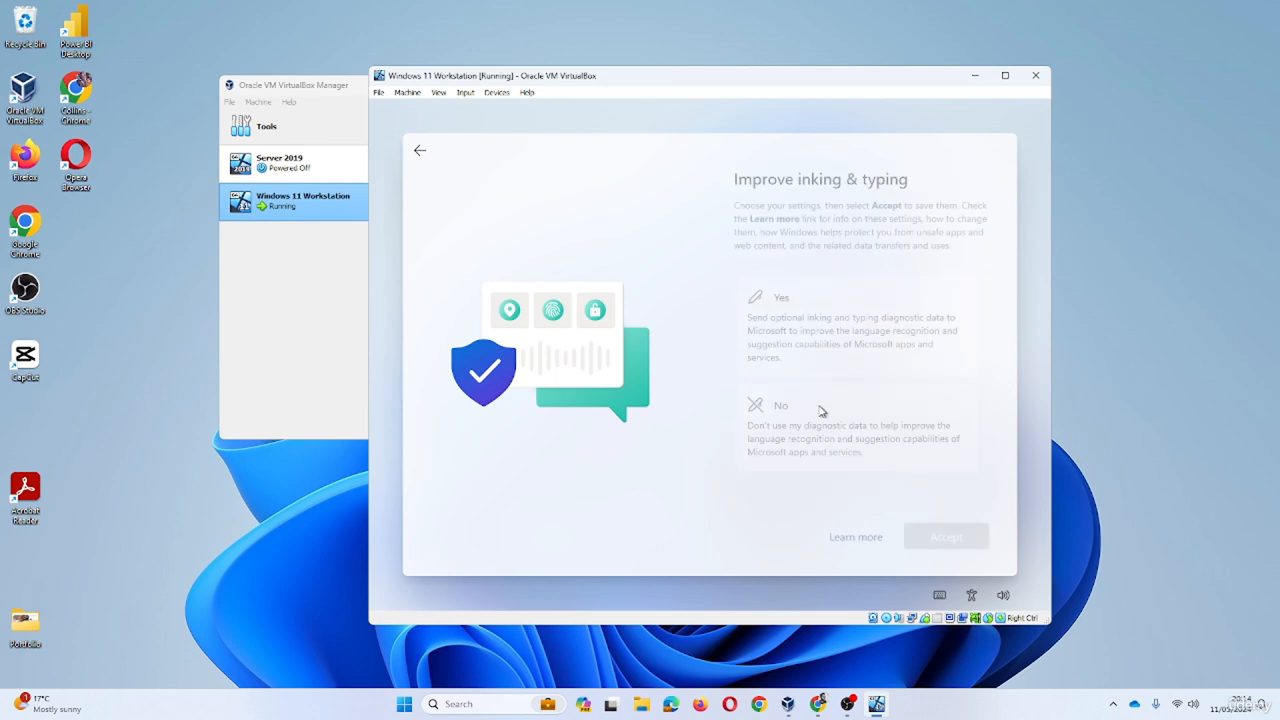
- Decline inking and typing, tailored experiences and advertising ID, then skip experience customization
click(821, 412)
click(936, 536)
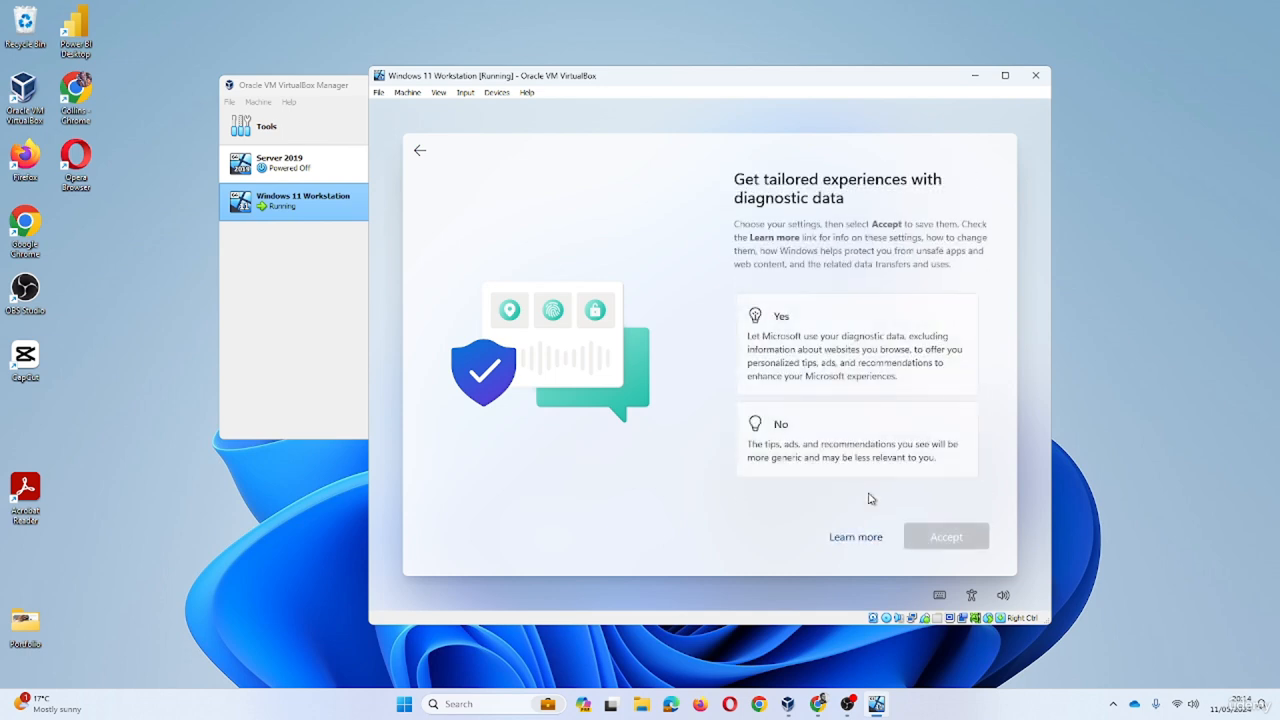
click(775, 428)
click(950, 546)
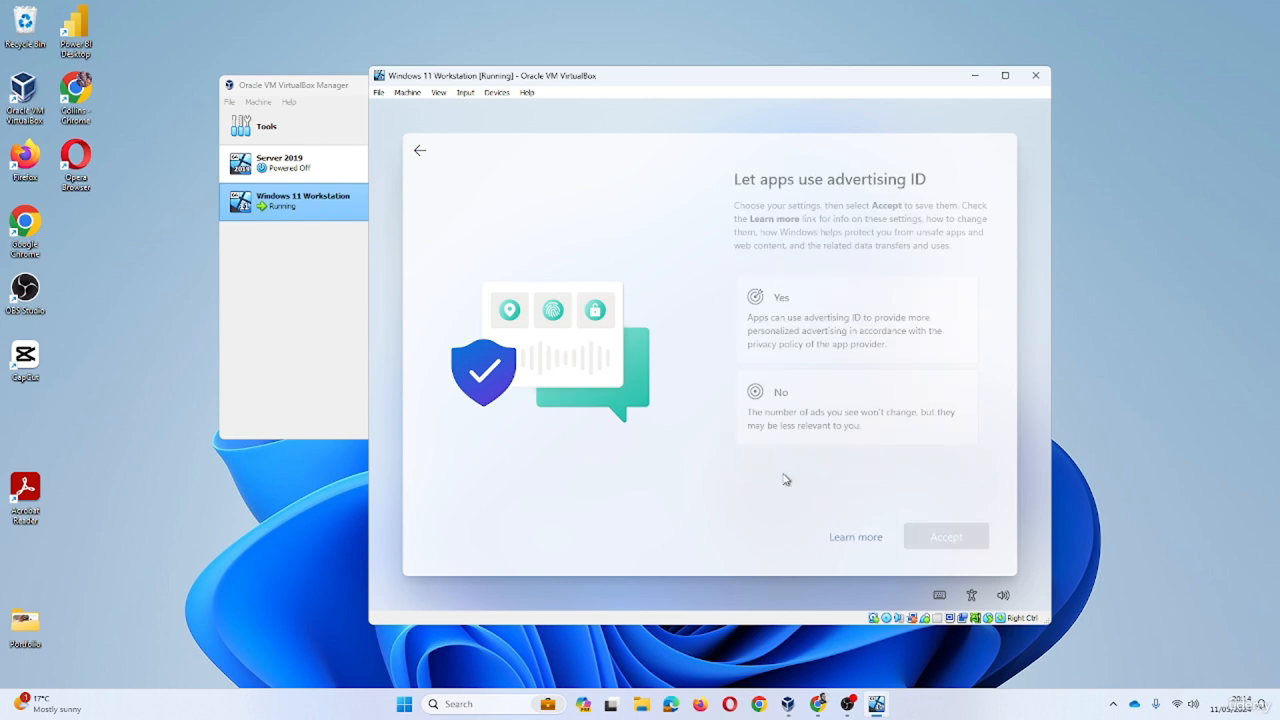
click(814, 425)
click(914, 530)
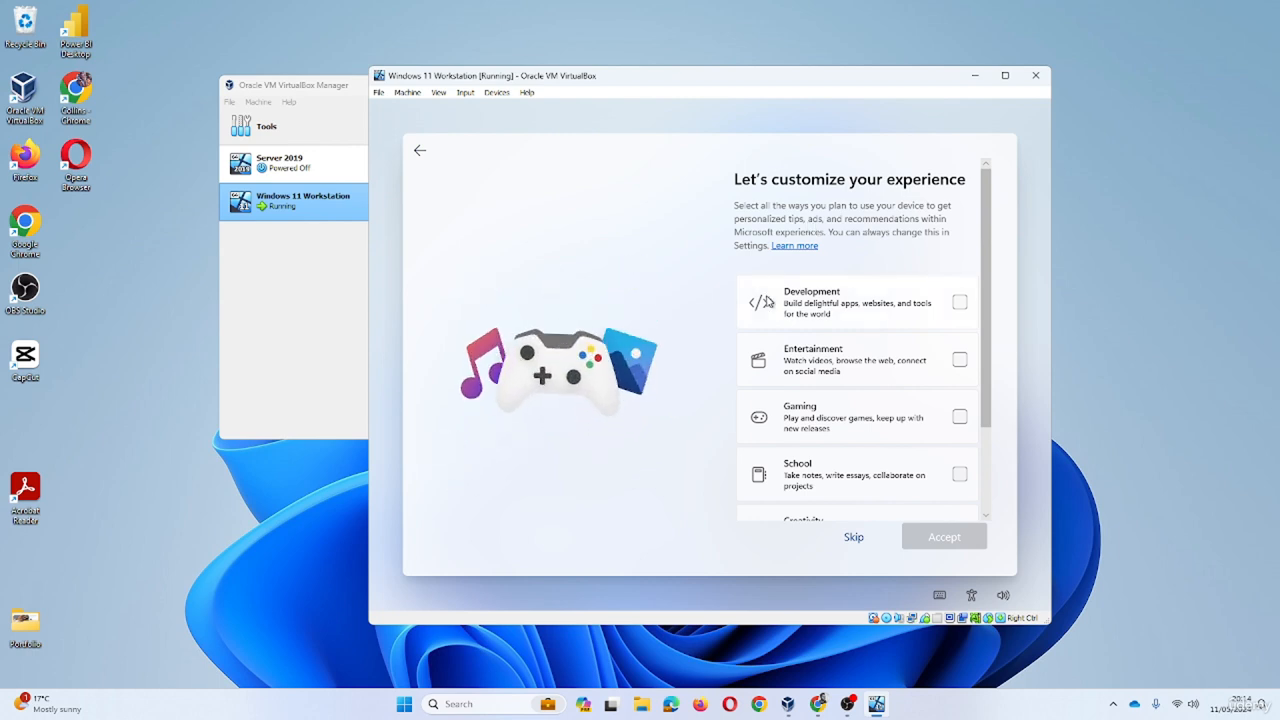
scroll(876, 424, down, 1)
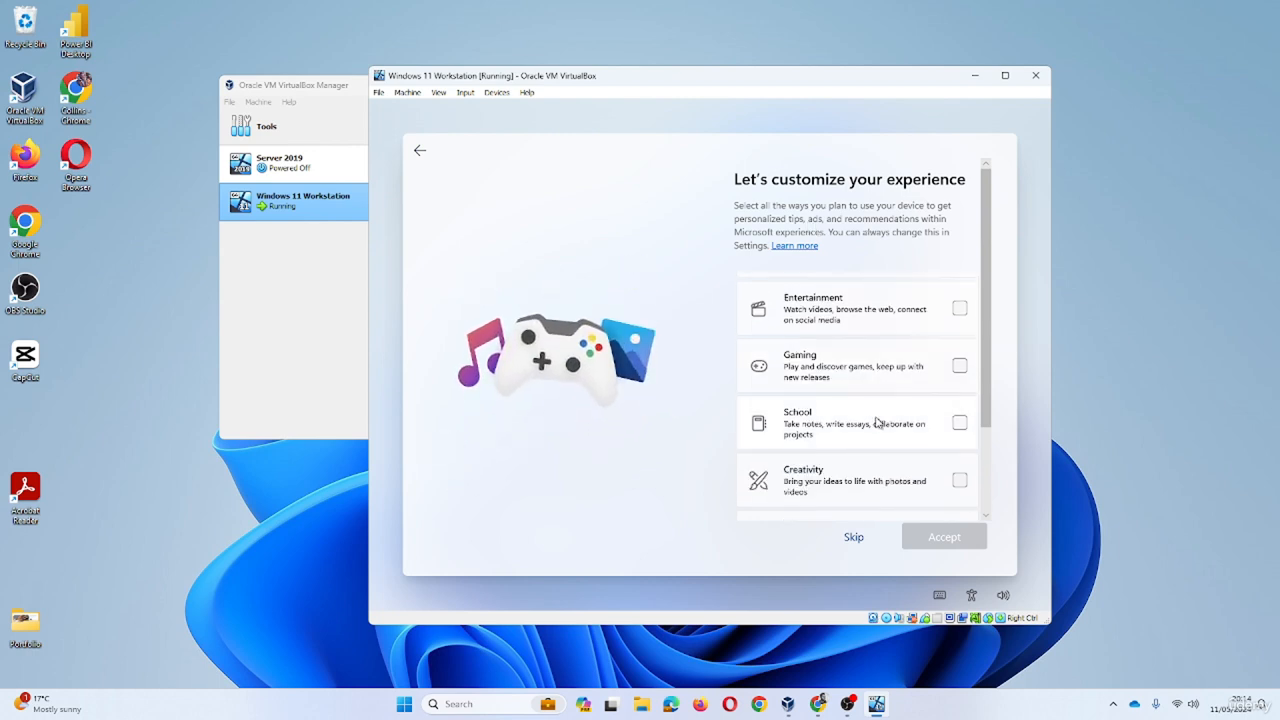
click(855, 540)
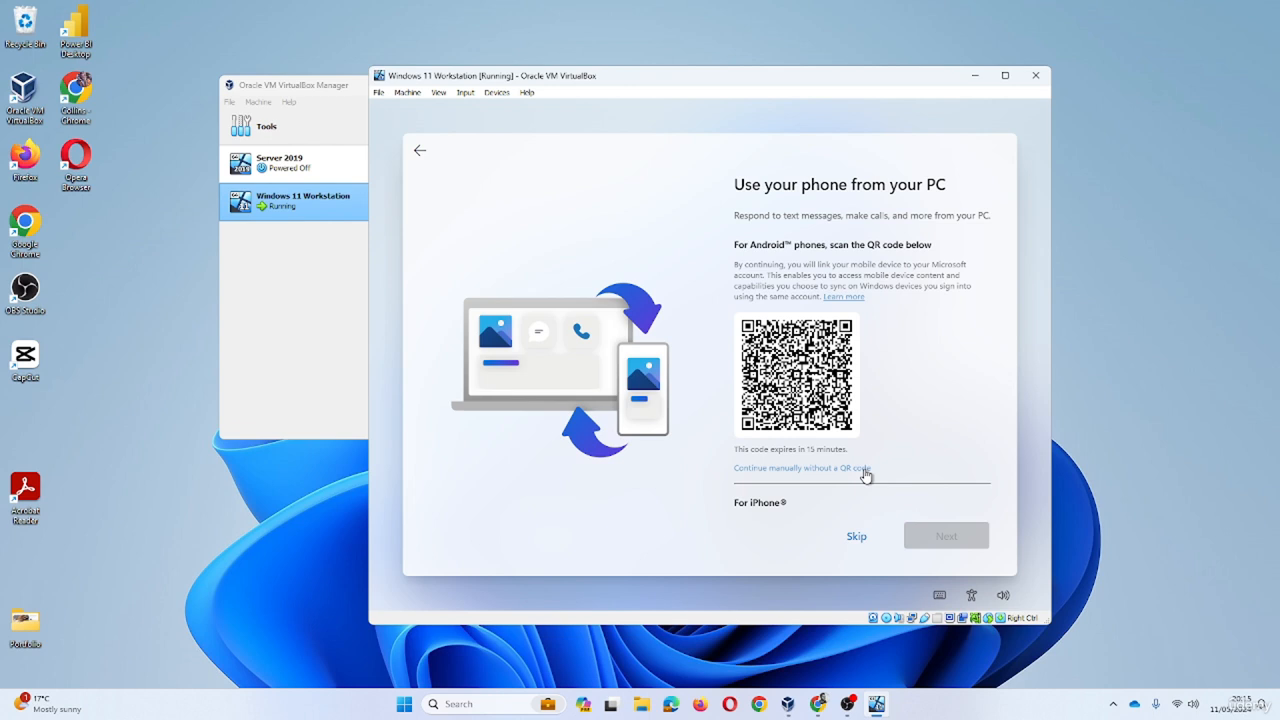
- Skip phone linking, choose Don't back up my files, and choose Not now for browser import
click(866, 537)
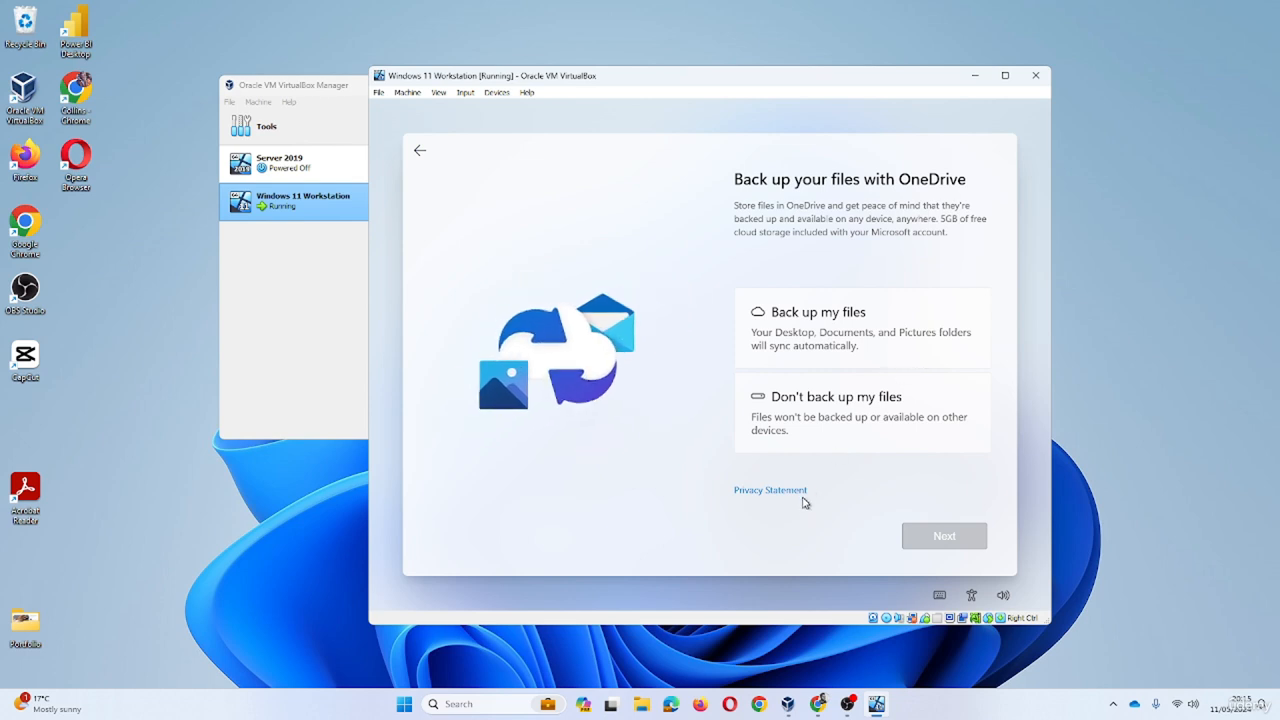
click(842, 427)
key(Return)
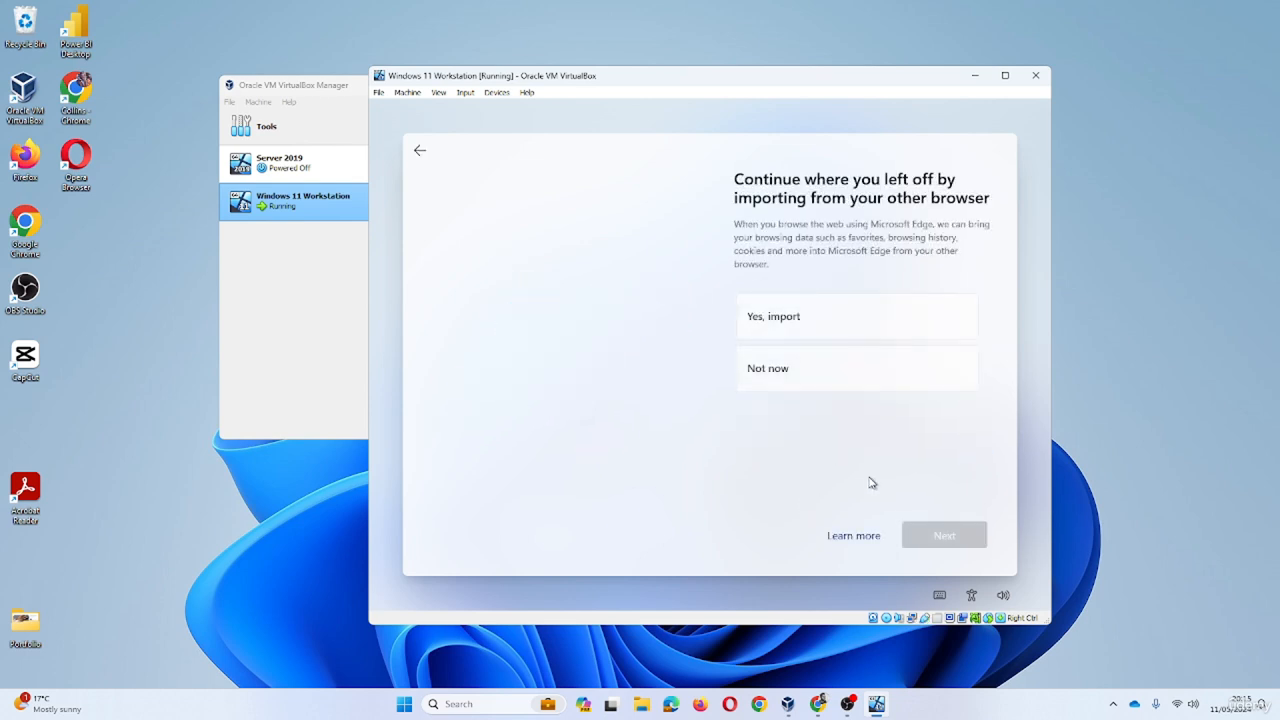
click(860, 388)
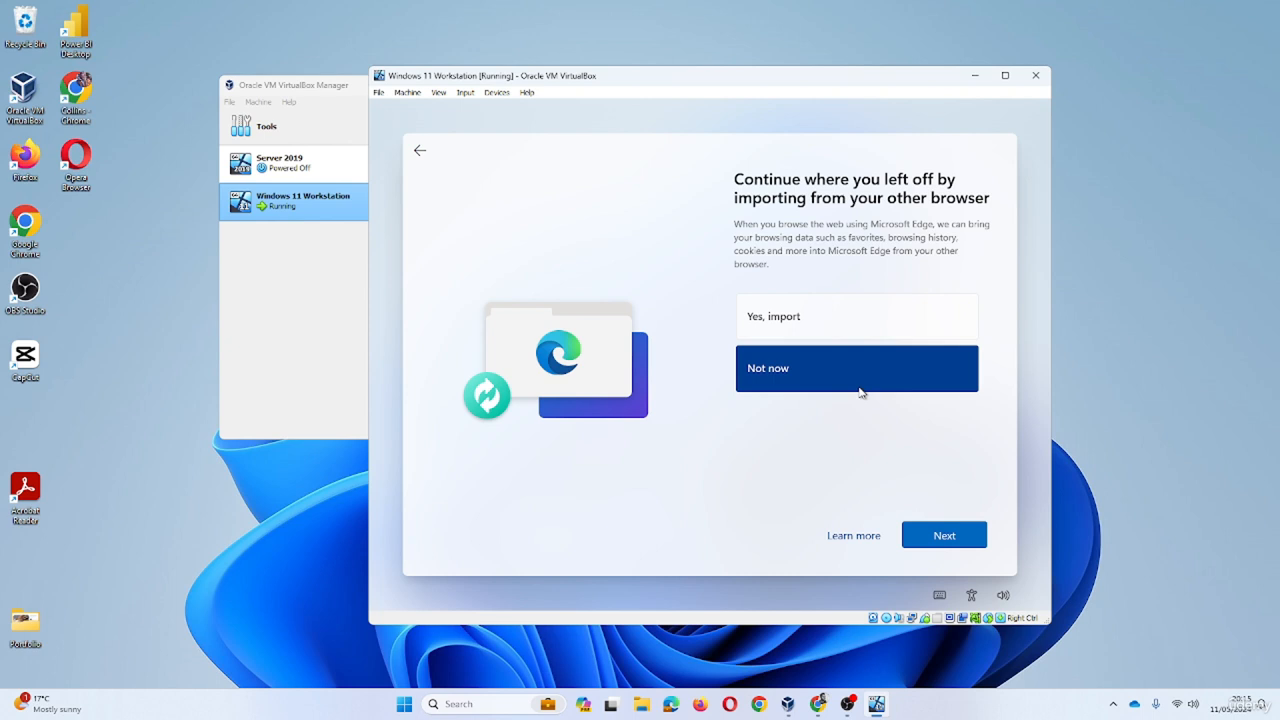
click(929, 545)
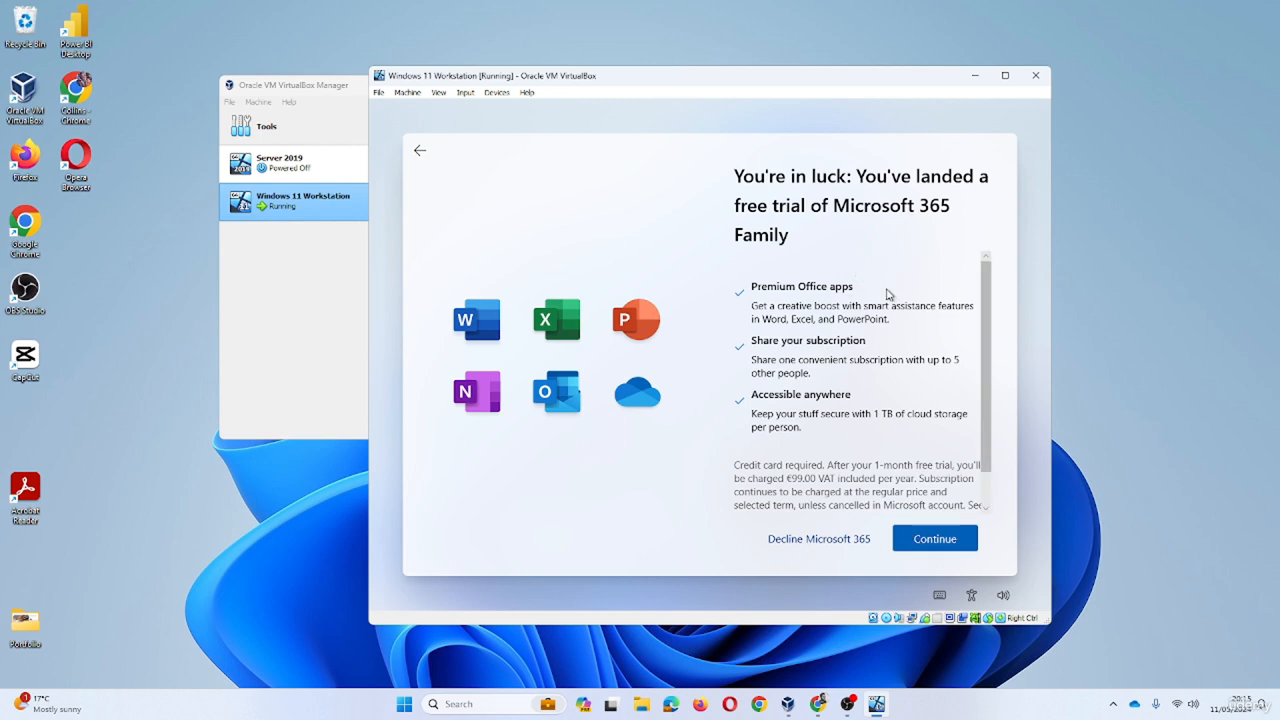
- Decline the Microsoft 365 Family trial and Basic offer, then skip PC Game Pass for now
scroll(899, 295, down, 1)
scroll(880, 262, up, 1)
click(855, 545)
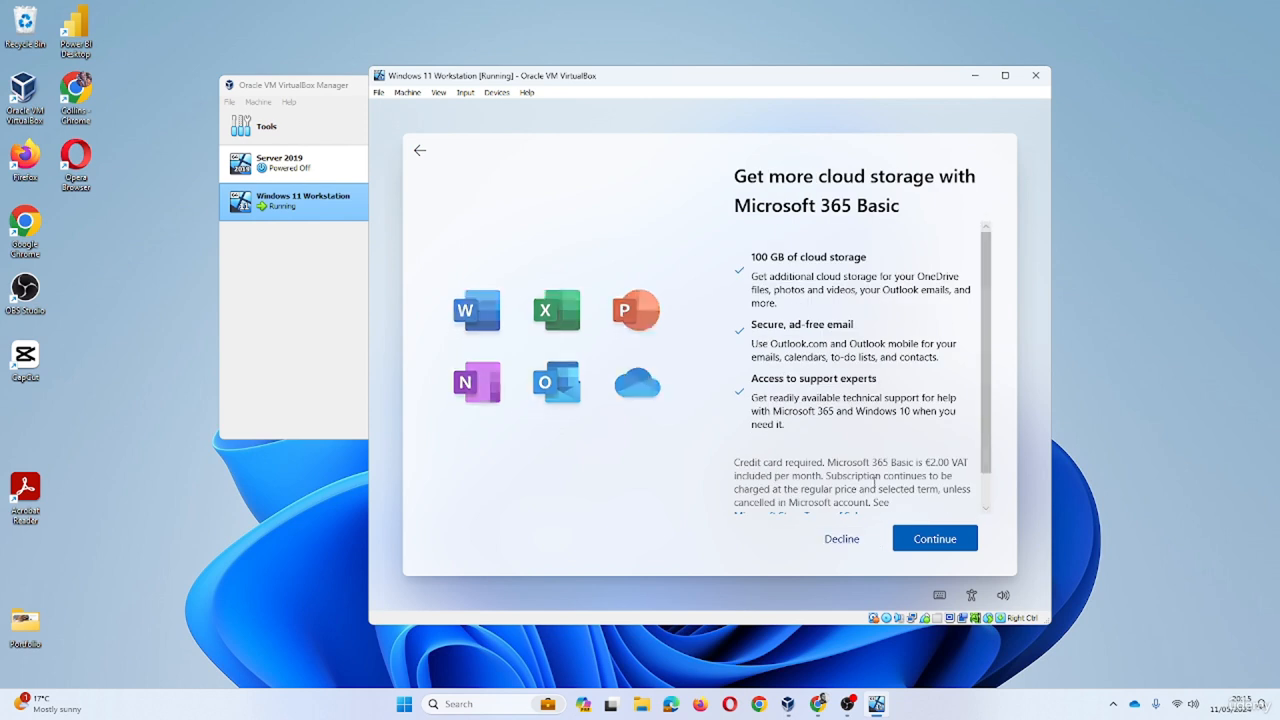
click(842, 540)
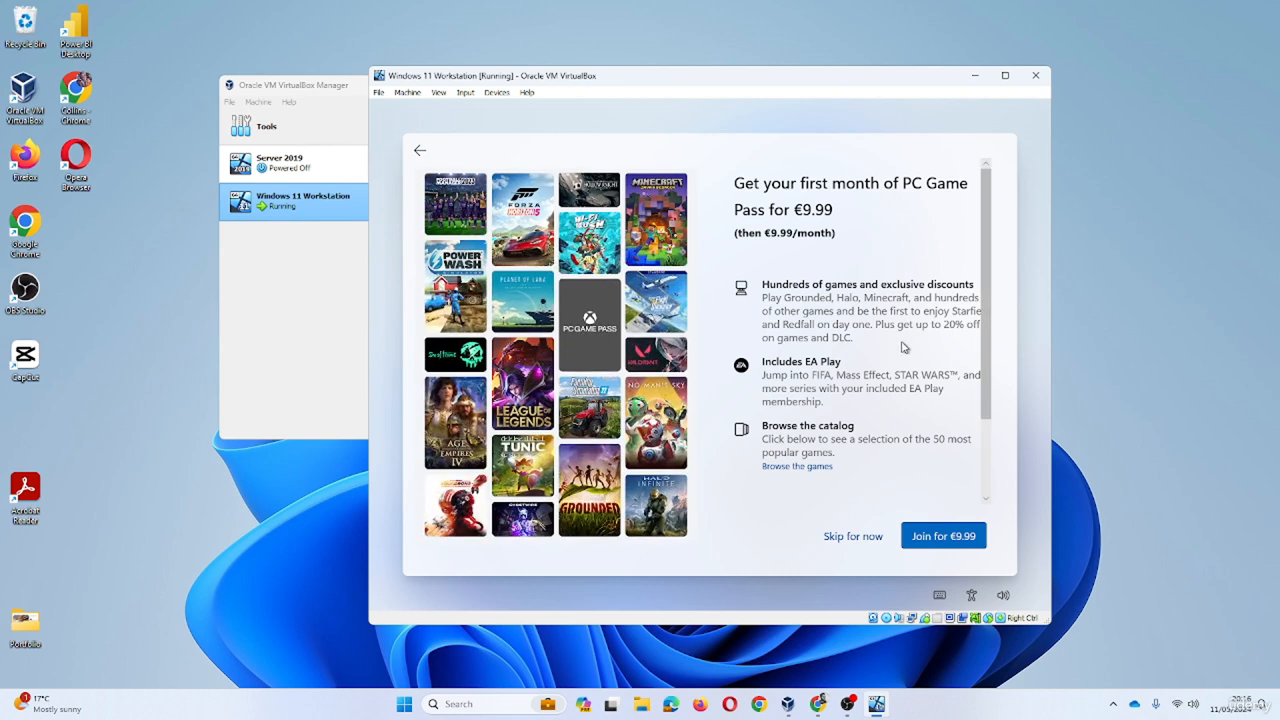
scroll(903, 347, down, 3)
scroll(886, 371, up, 3)
click(860, 540)
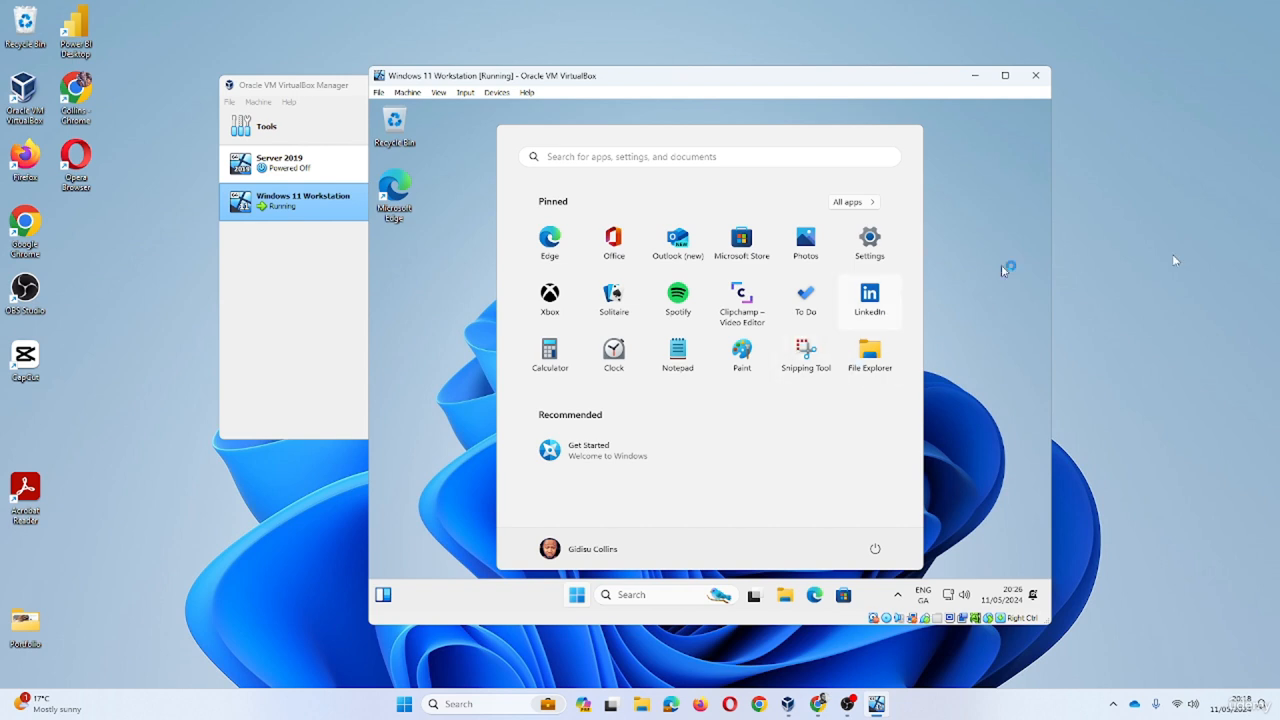
- Open Settings, go to Accounts, and reach the Access work or school page
click(587, 557)
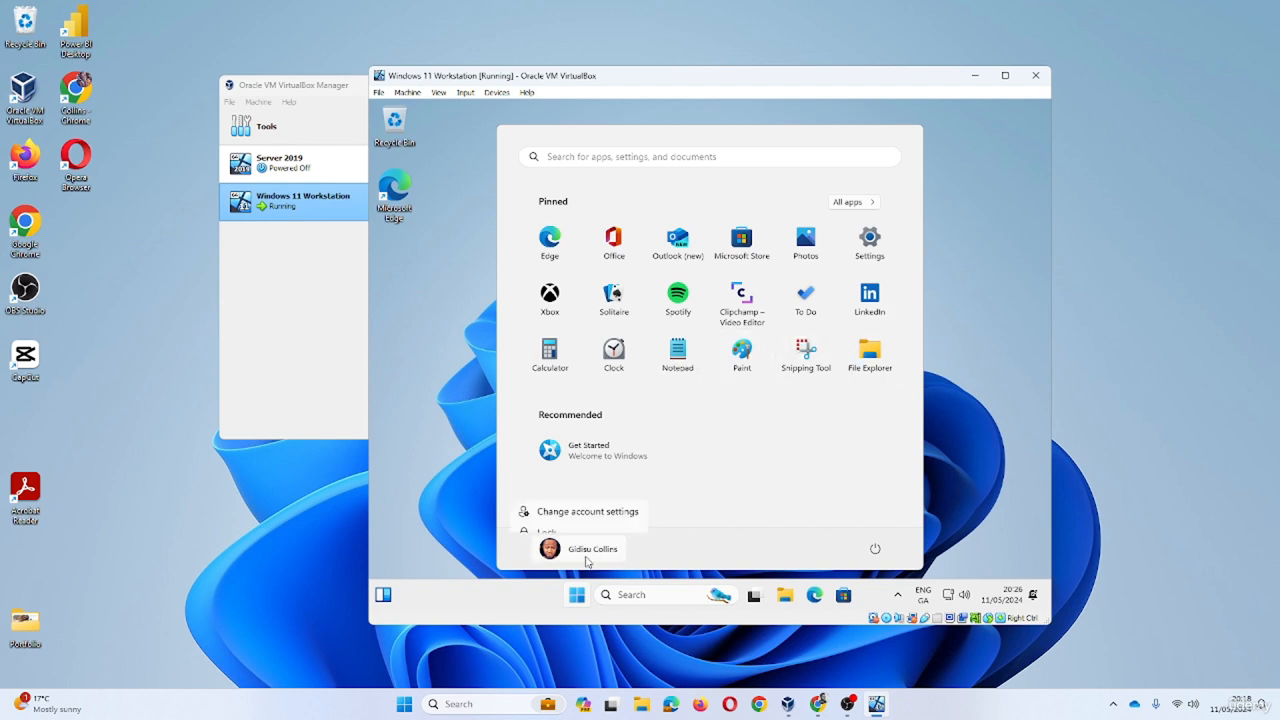
click(879, 246)
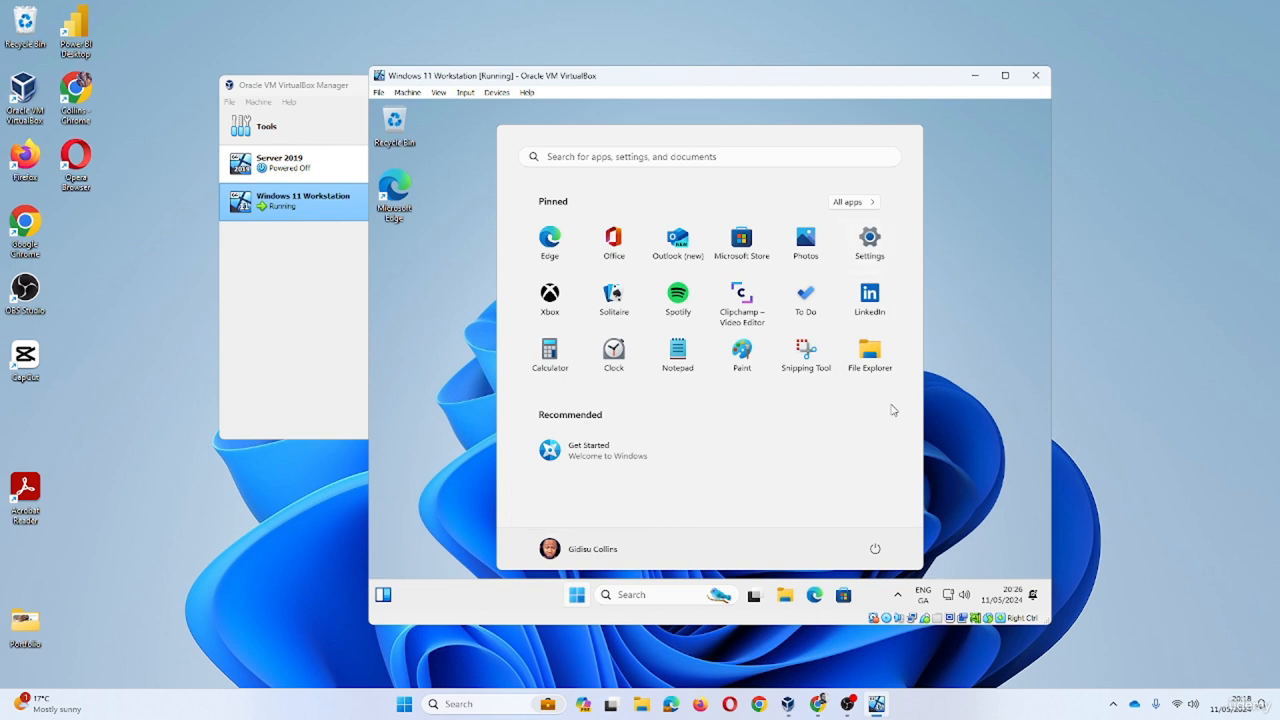
click(869, 240)
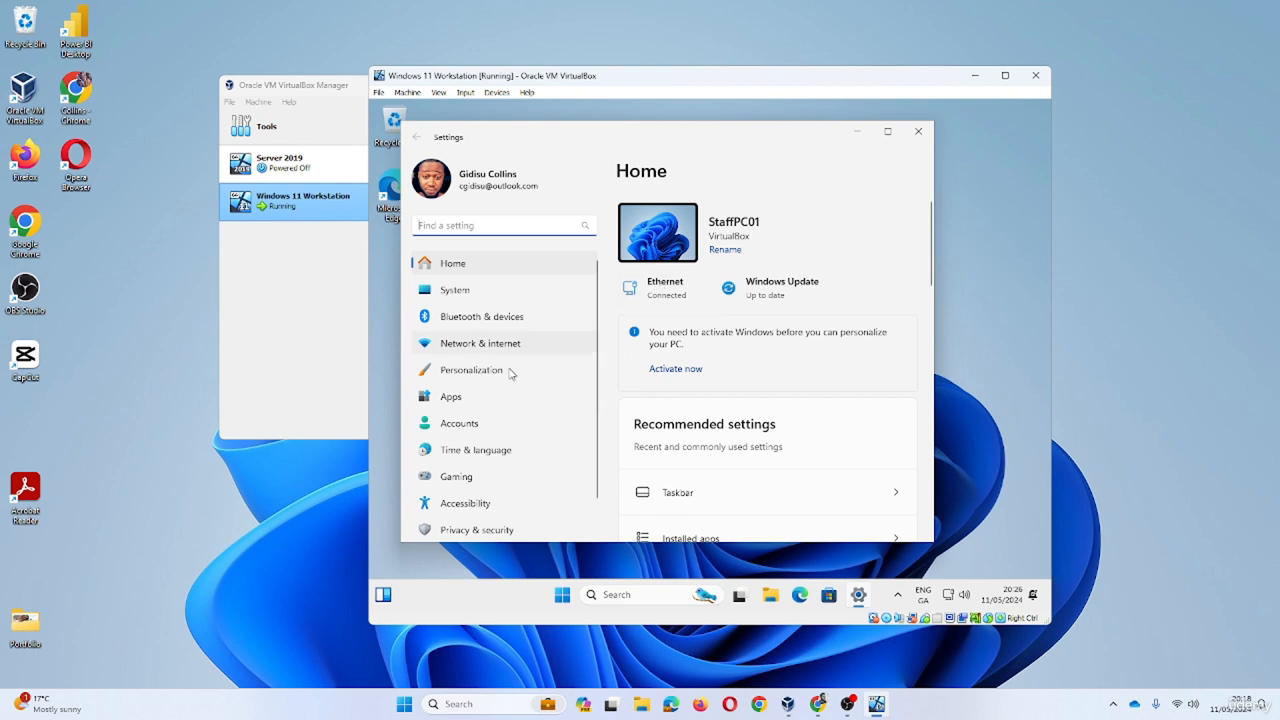
scroll(495, 385, down, 2)
click(462, 390)
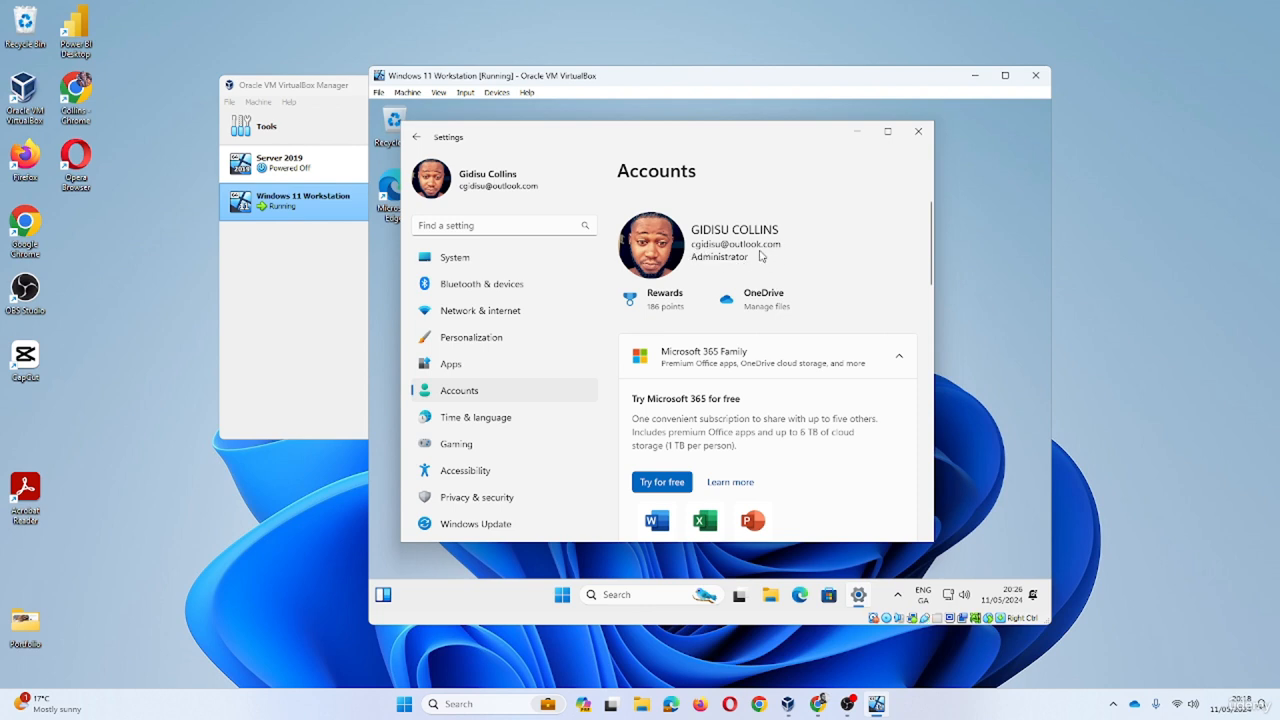
scroll(762, 254, down, 8)
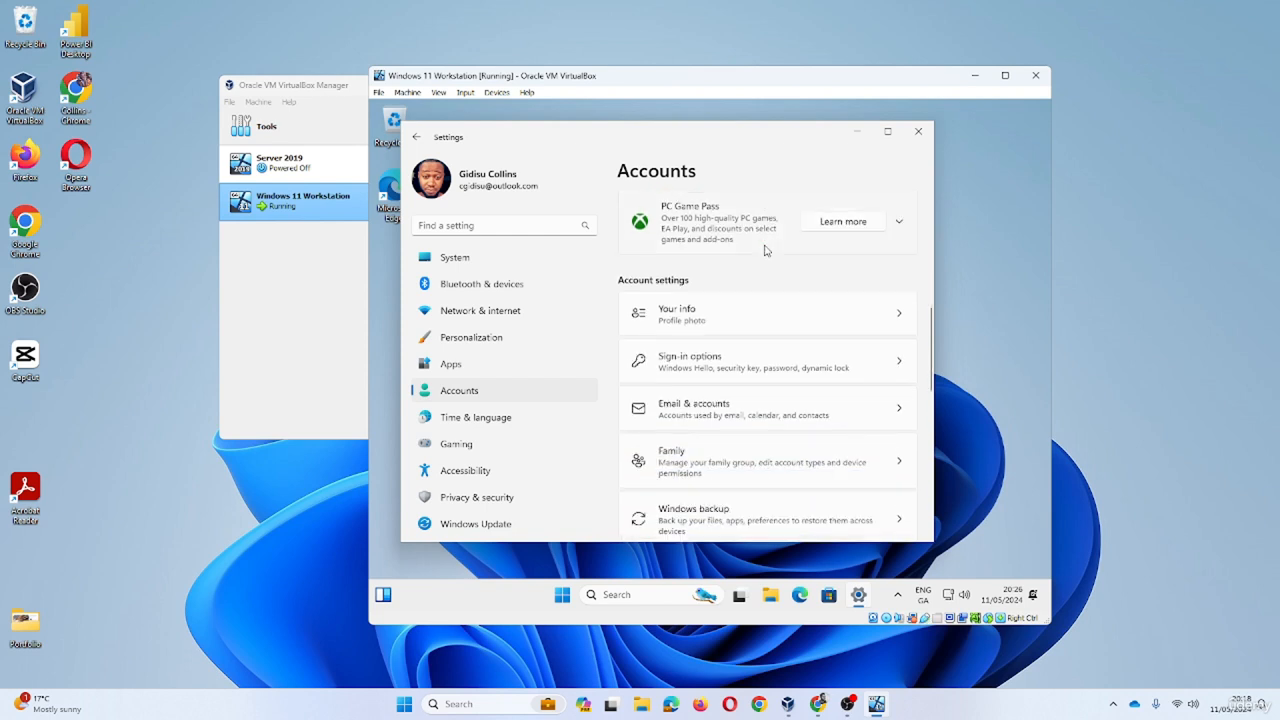
scroll(766, 258, down, 2)
scroll(749, 325, down, 3)
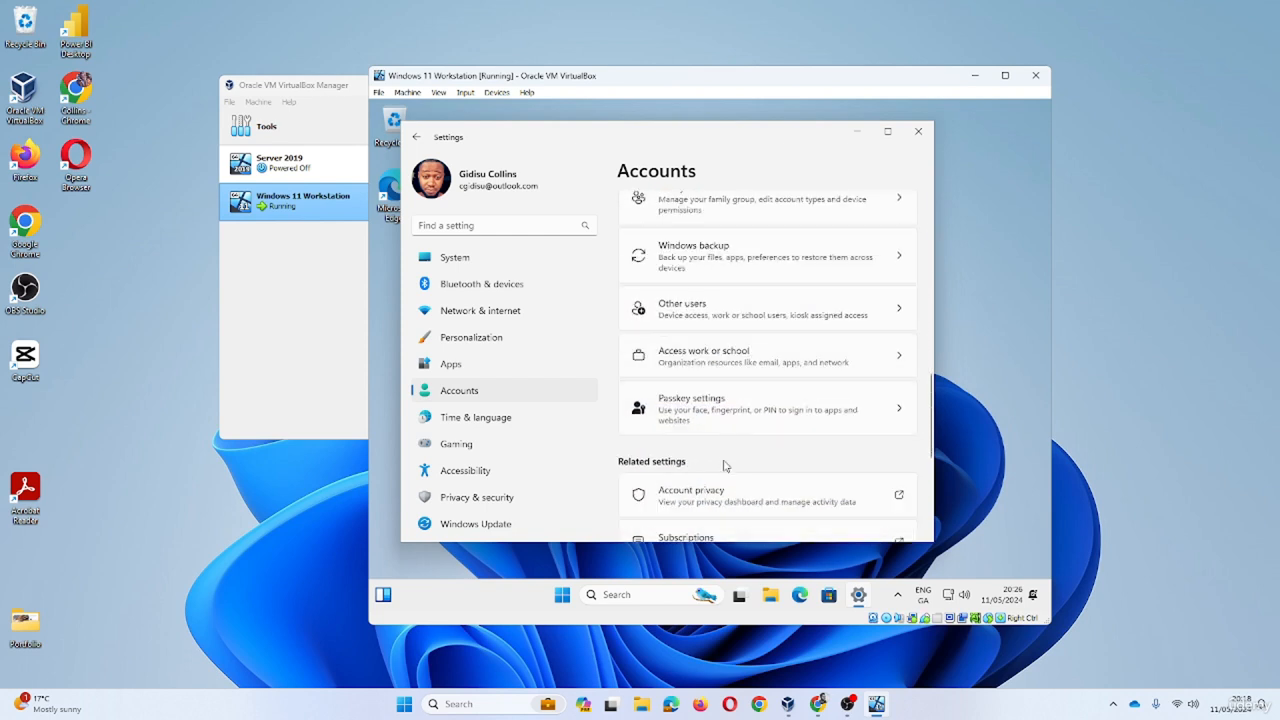
click(738, 362)
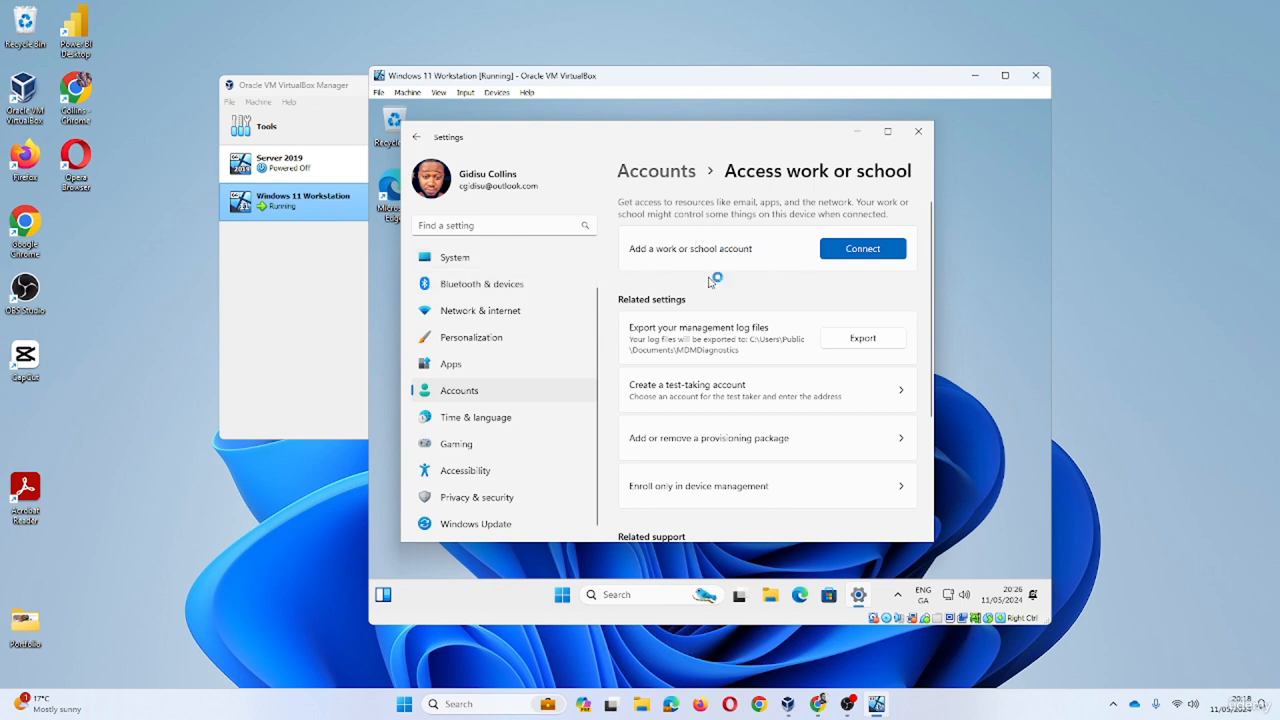
- Search the VM's Start menu for cmd and open Command Prompt
click(563, 596)
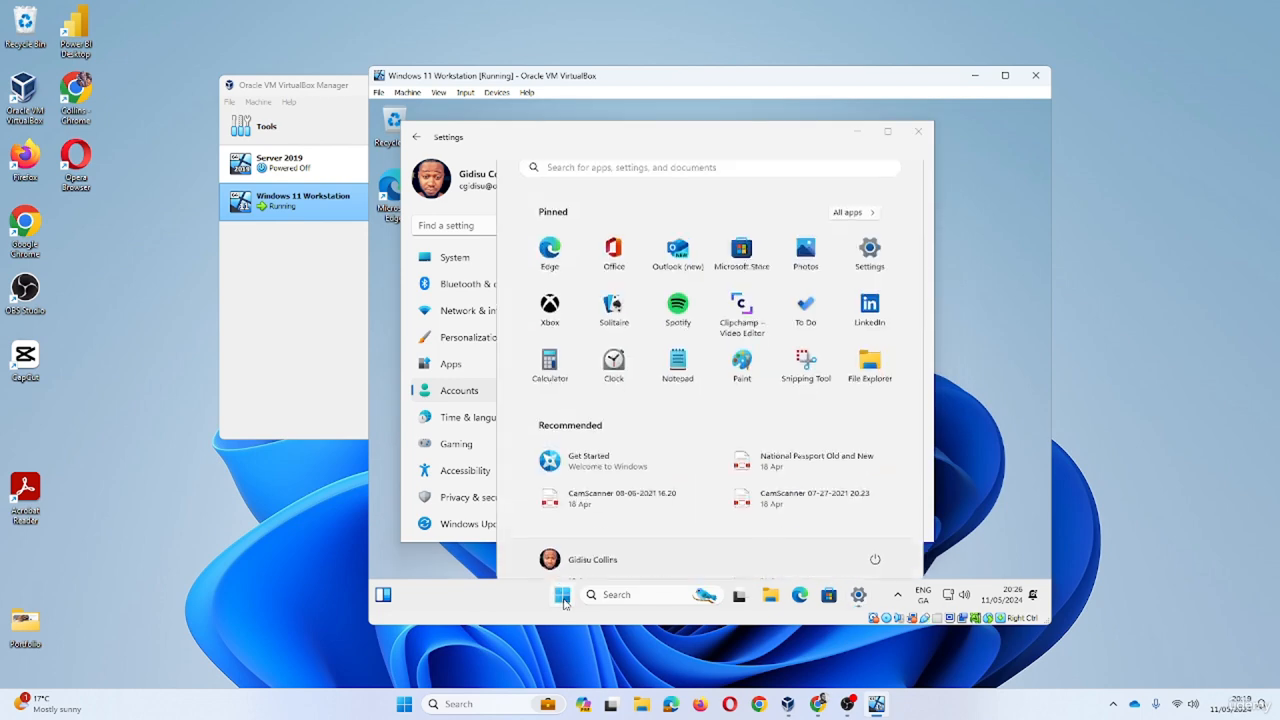
click(627, 596)
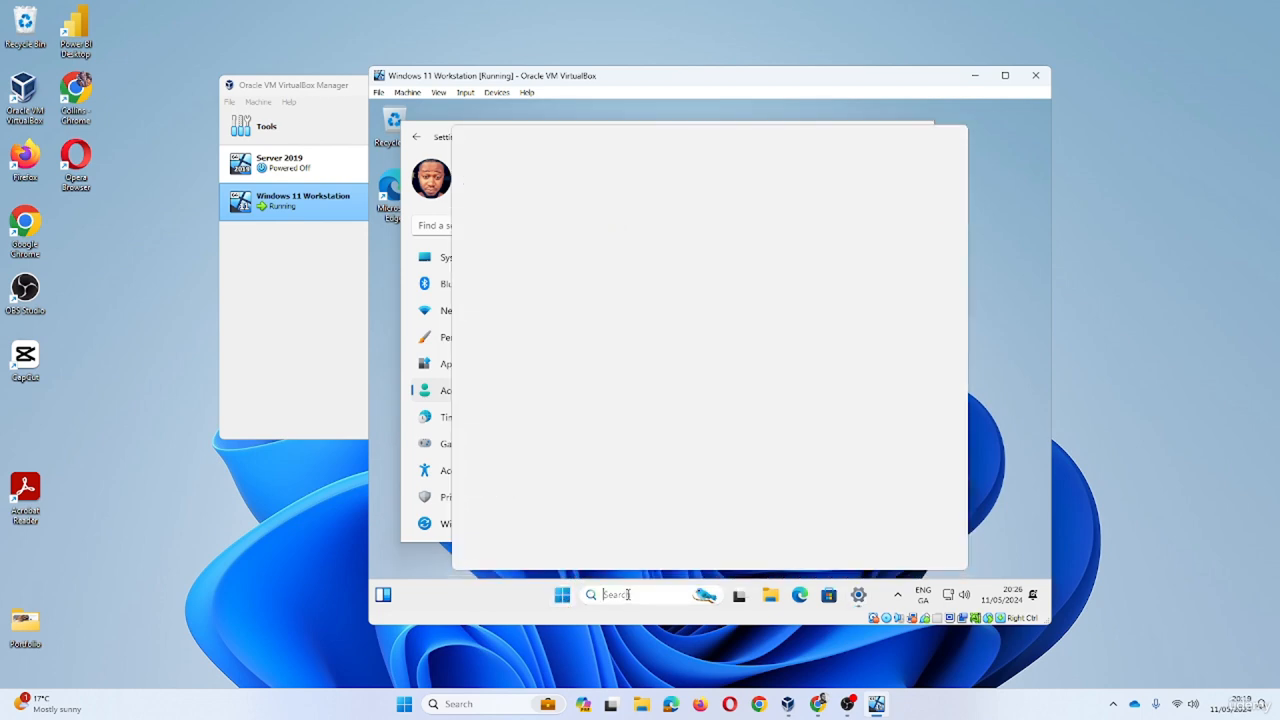
text(cm)
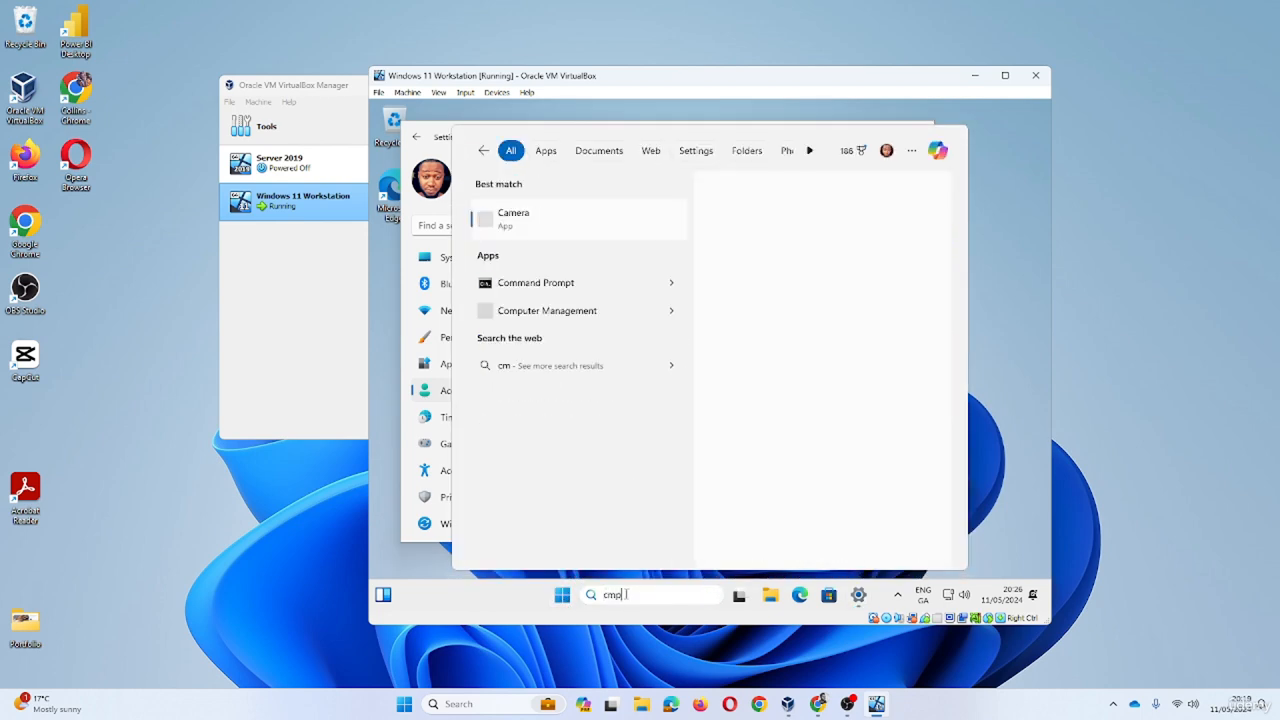
text(d)
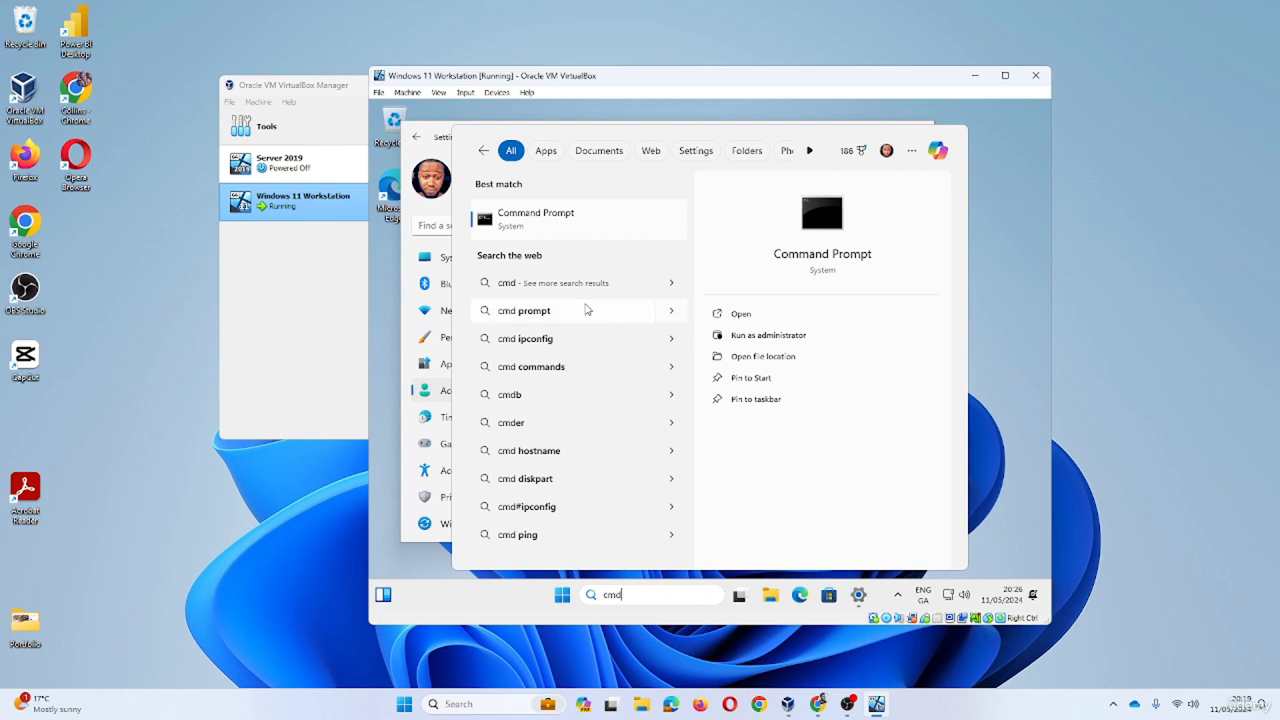
click(549, 238)
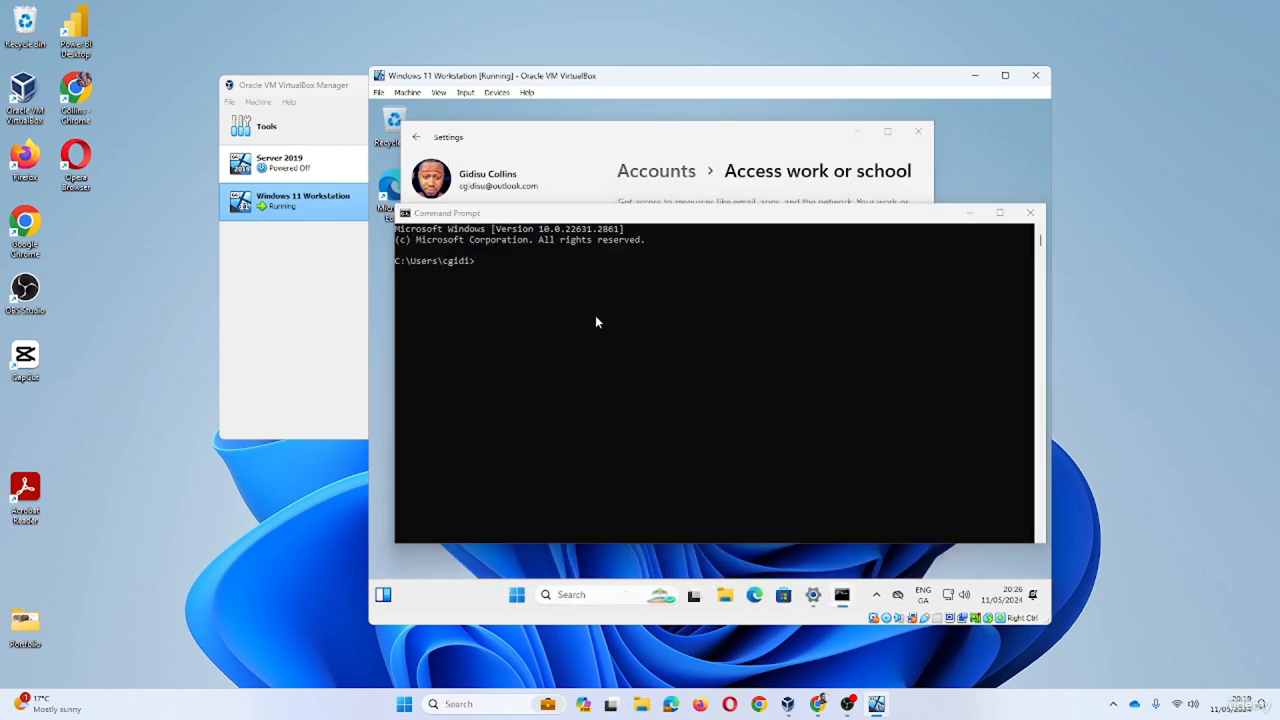
- Run hostname in Command Prompt to show the computer name StaffPC01
click(496, 268)
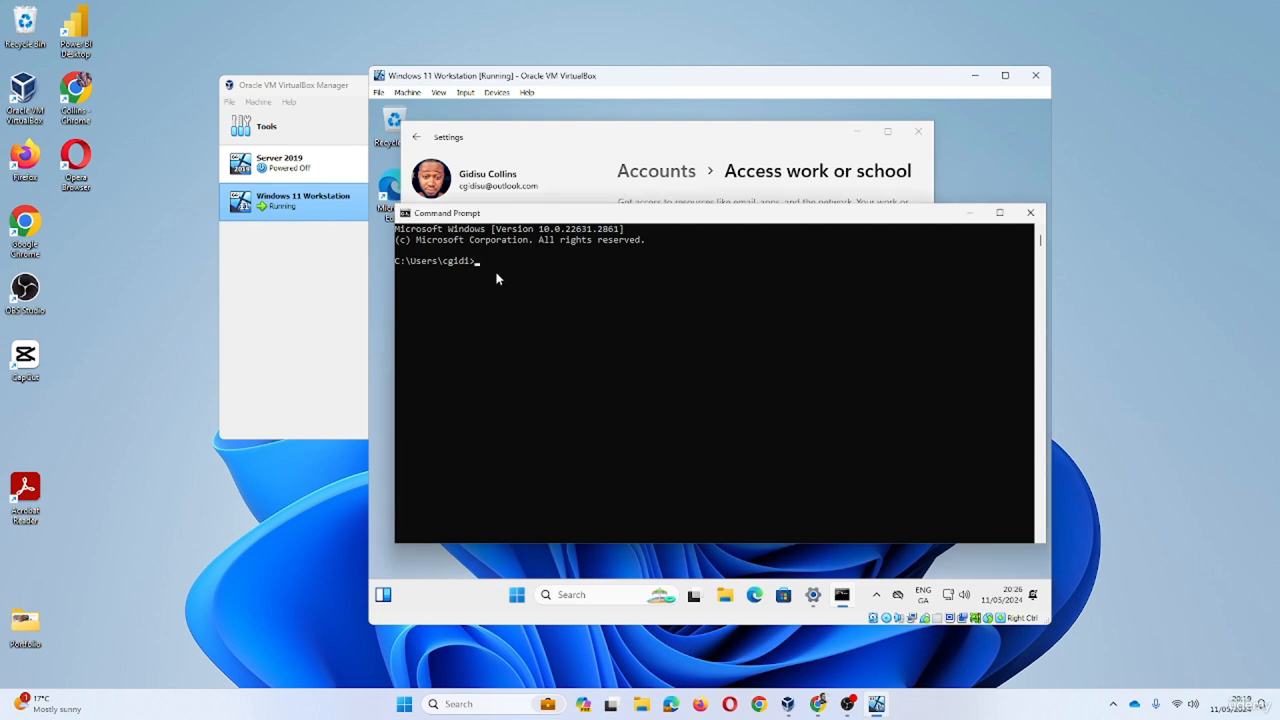
text(hostname)
key(Return)
- Close Command Prompt and confirm in sysdm.cpl that the PC is StaffPC01 in WORKGROUP
click(1030, 213)
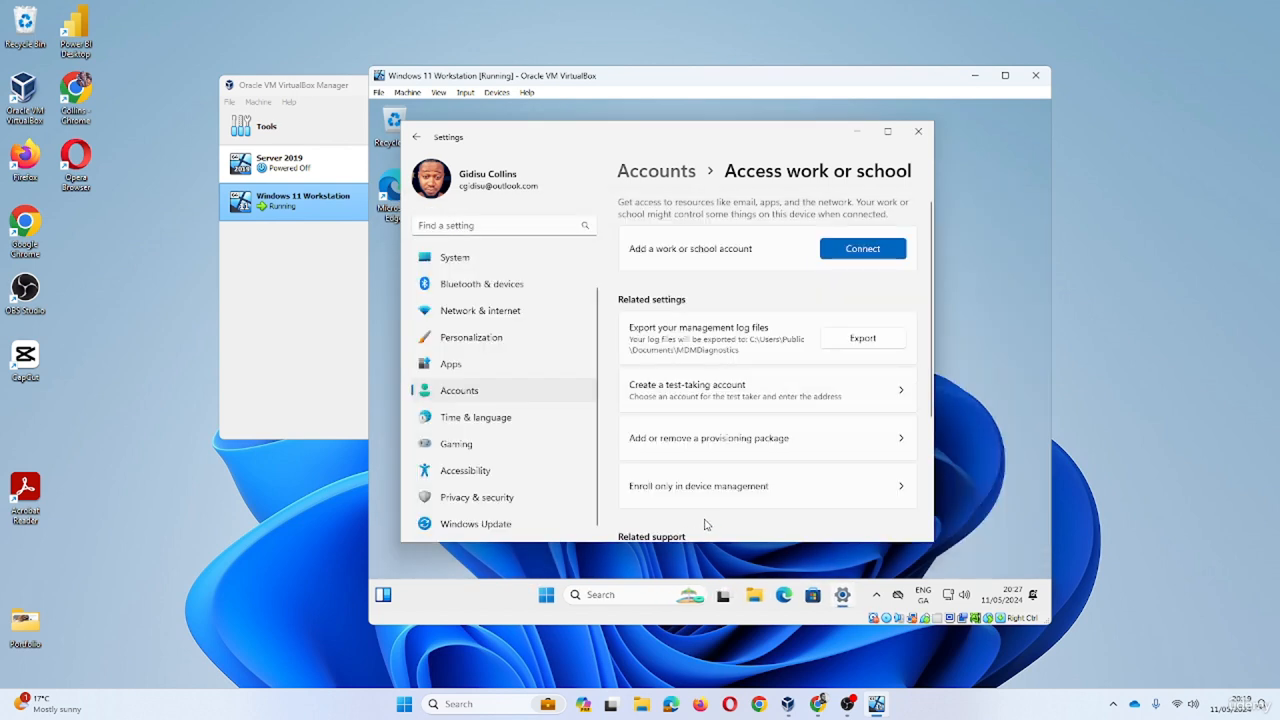
key(super+r)
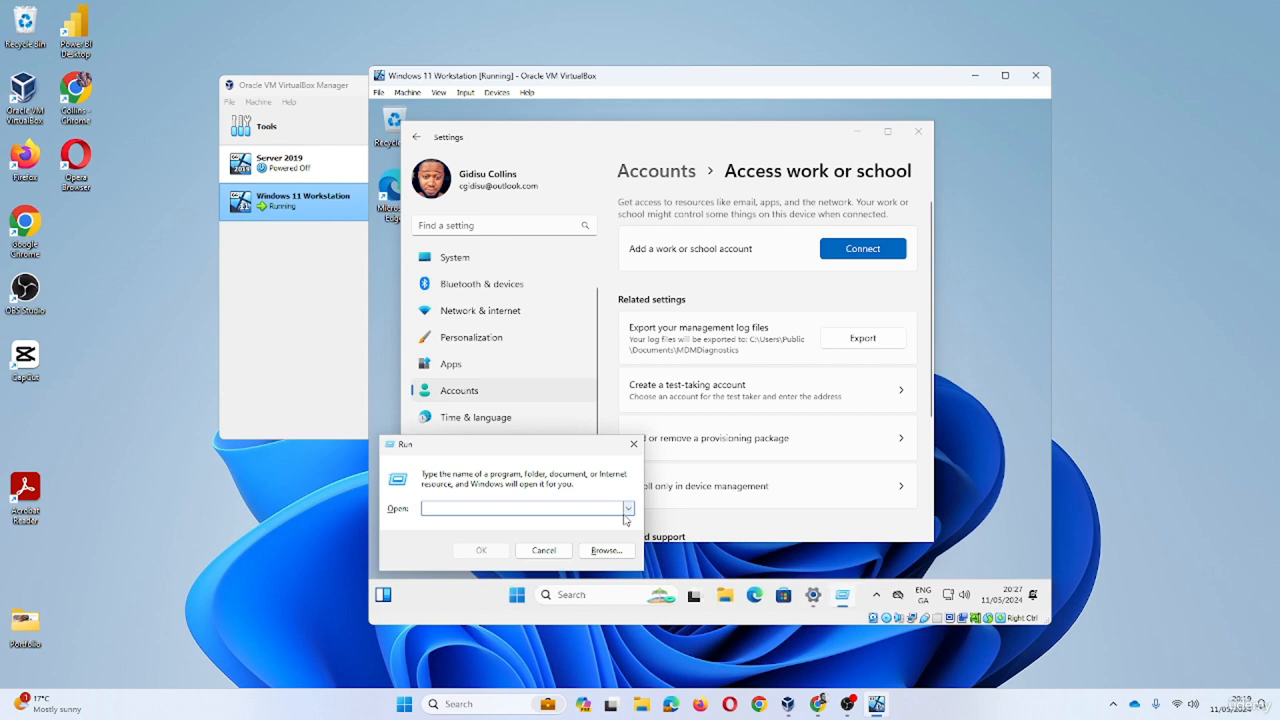
text(sysdm.cpl)
key(Return)
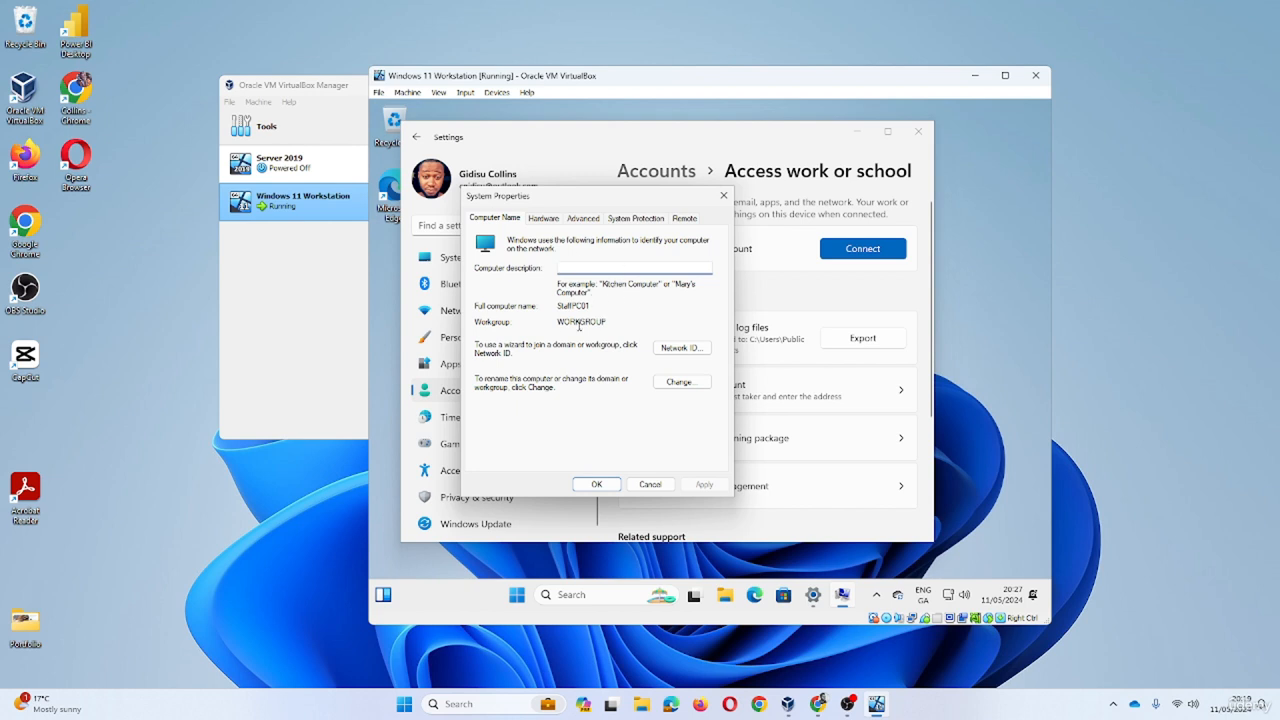
drag(612, 322, 552, 323)
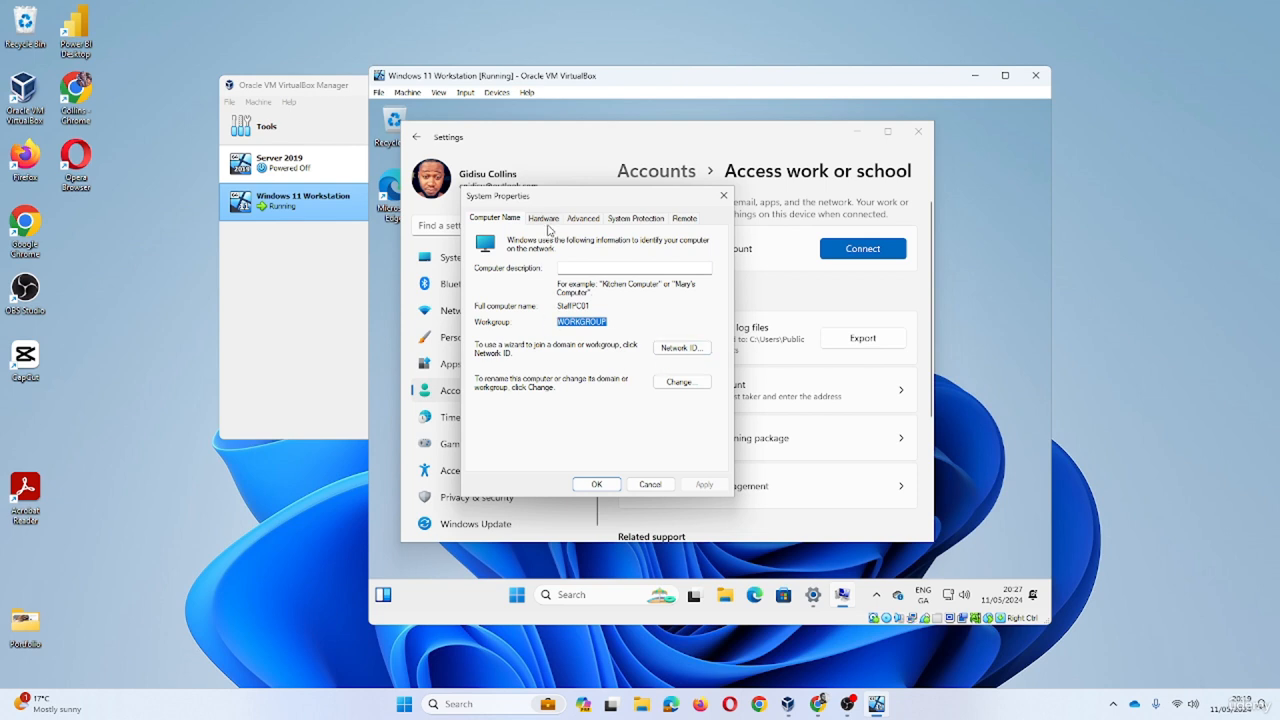
click(724, 195)
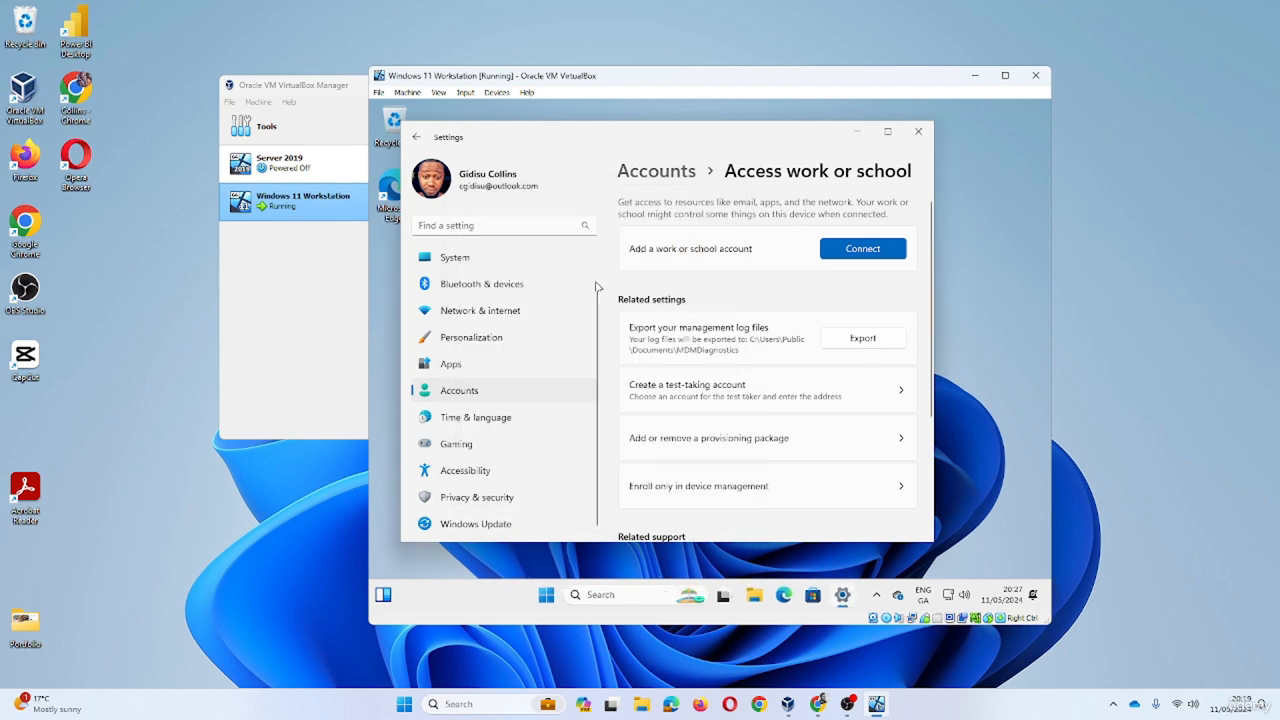
scroll(534, 299, up, 1)
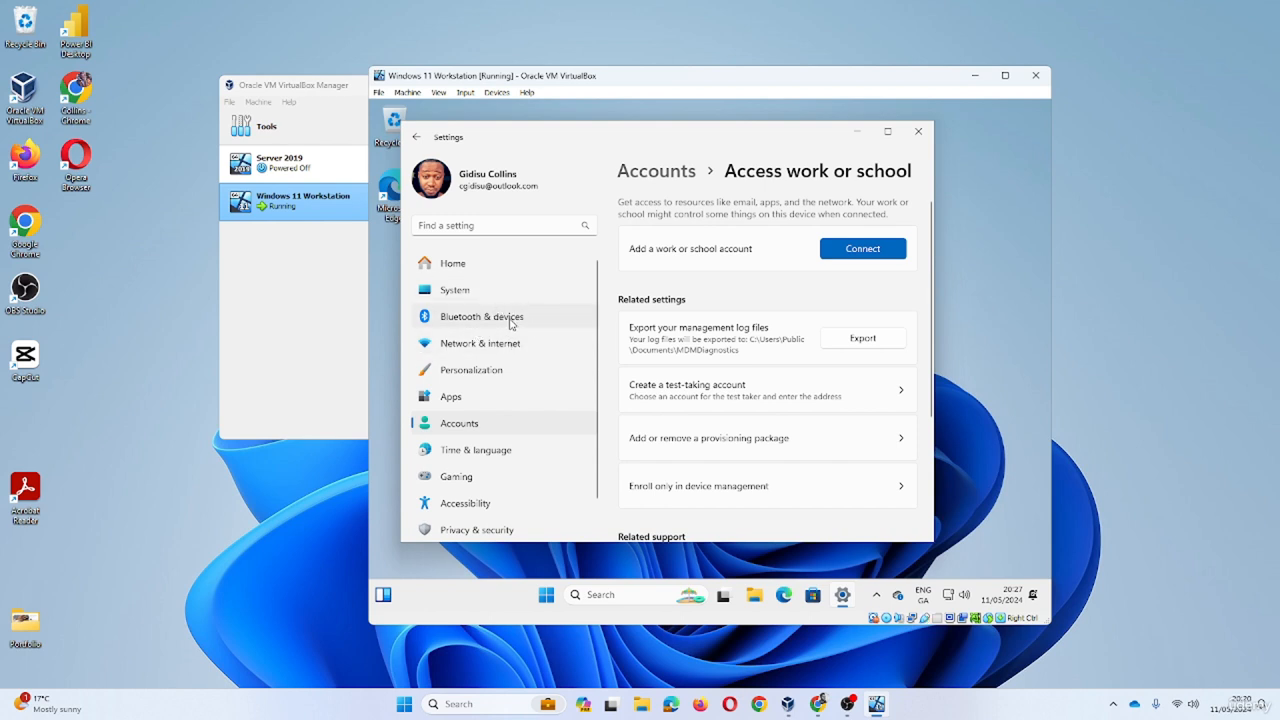
- Launch lusrmgr.msc and start a New User from the Users folder's context menu
key(super+r)
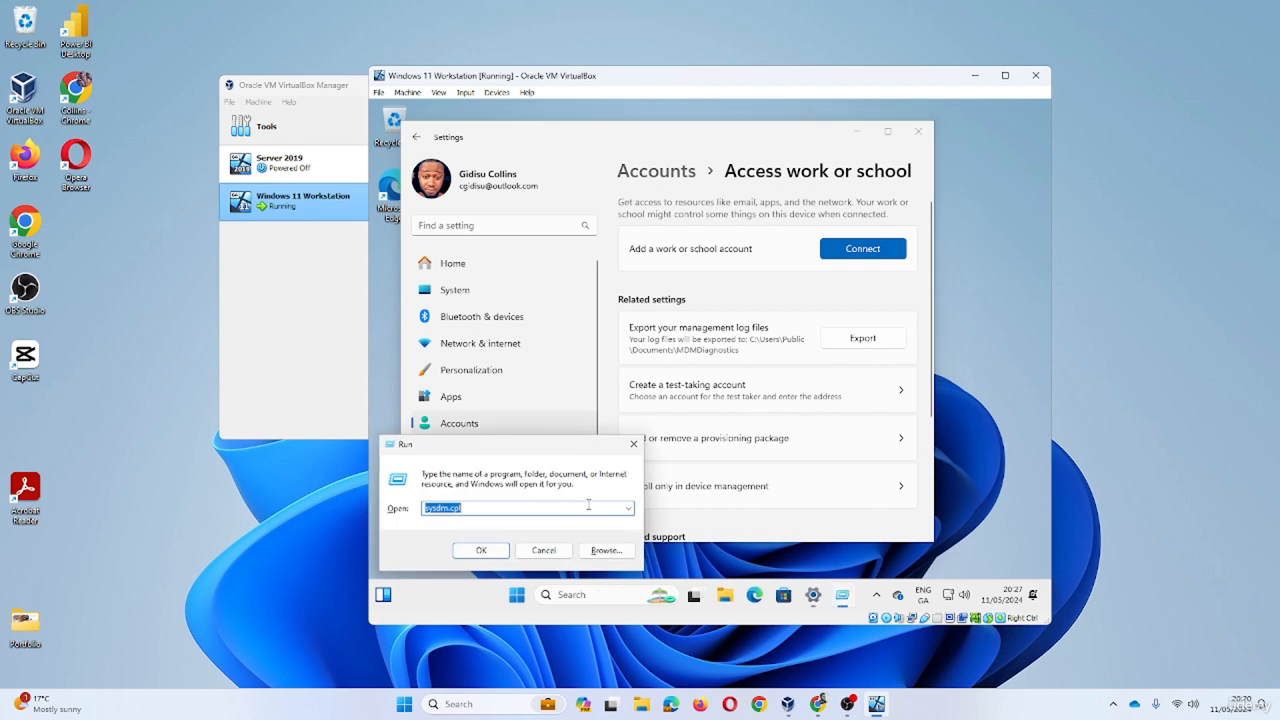
text(lusrmgr.c)
key(Return)
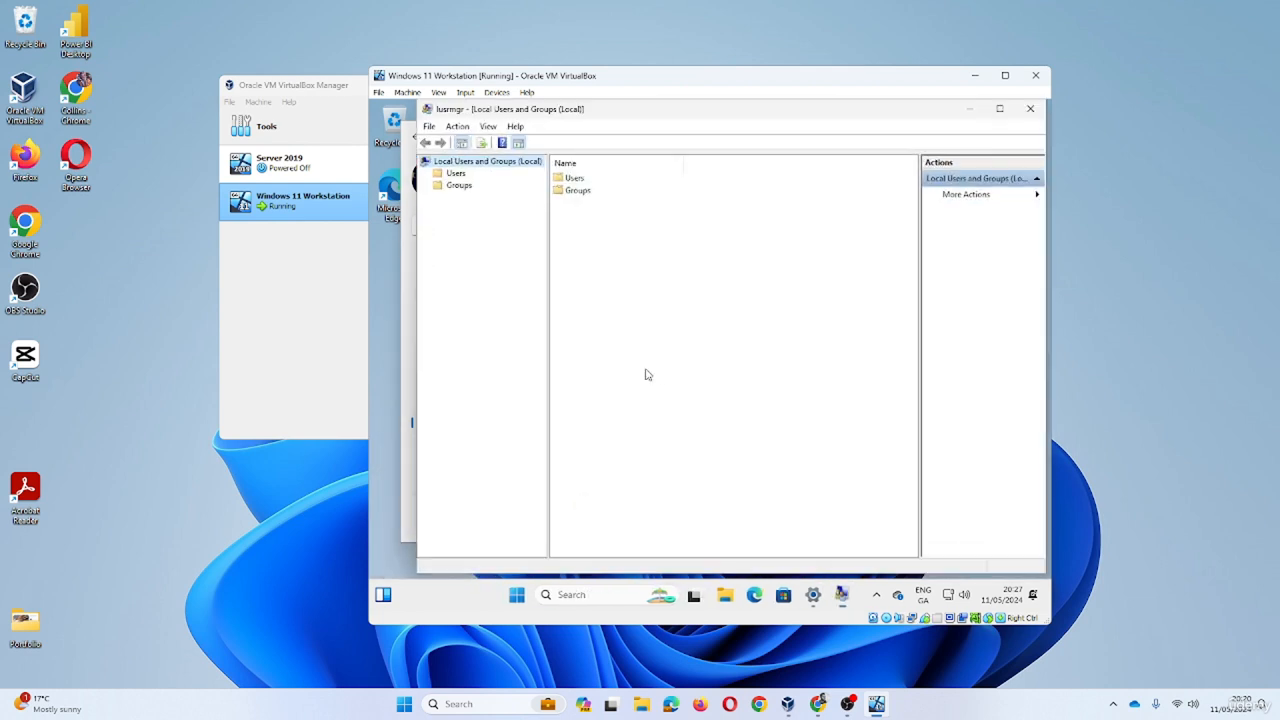
click(577, 180)
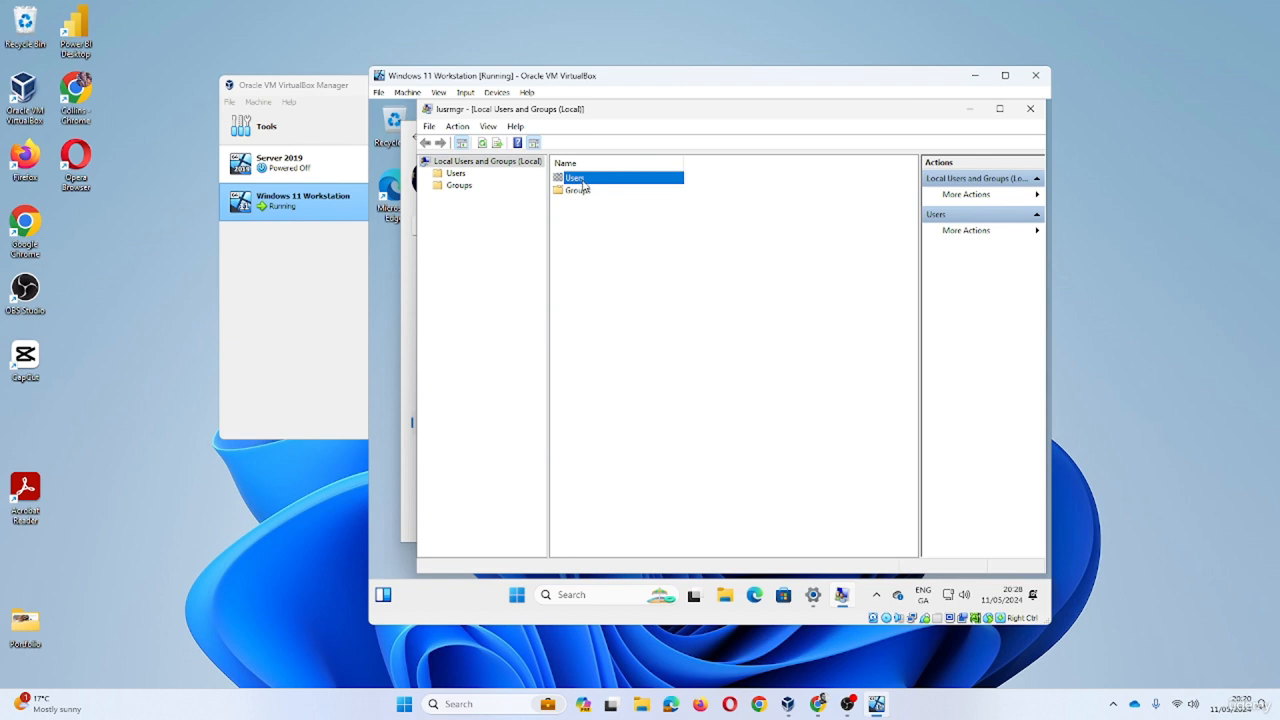
right_click(582, 184)
click(622, 188)
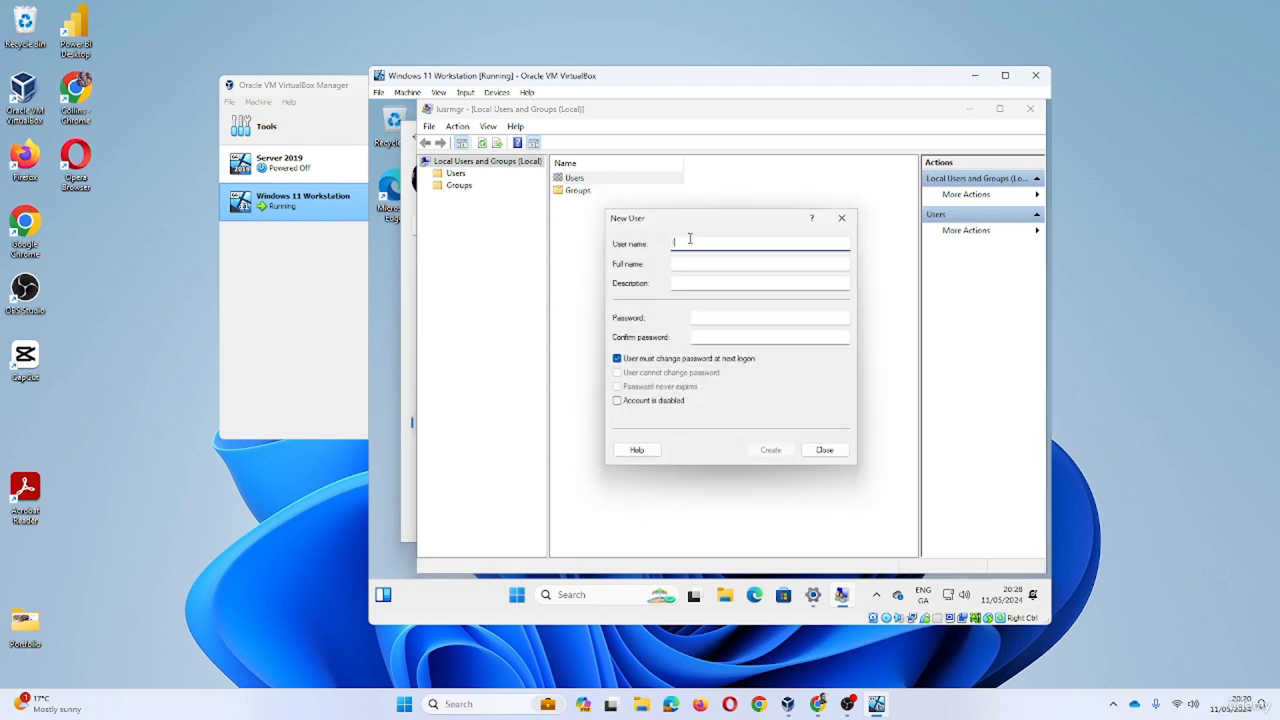
- Create user 'localadmin' with a confirmed password that never expires and no change required at logon
text(localadmin)
click(724, 319)
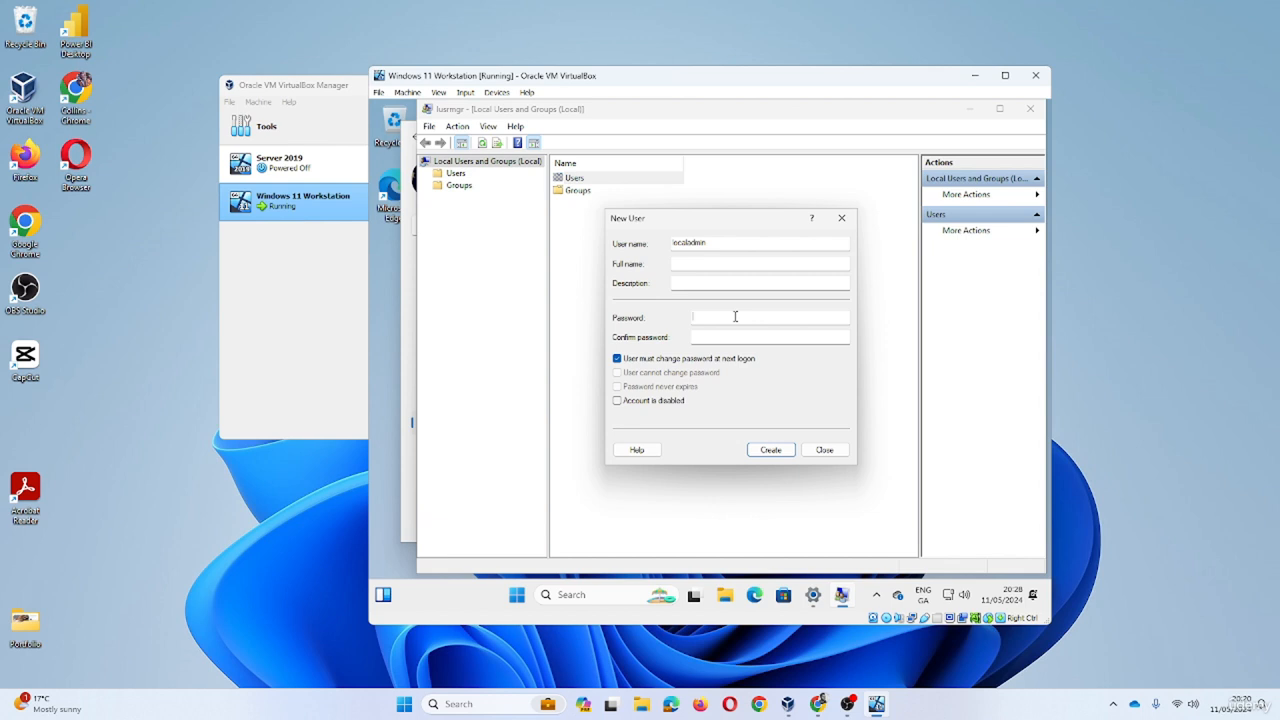
text(••••••••)
click(726, 338)
text(••••••••)
click(617, 358)
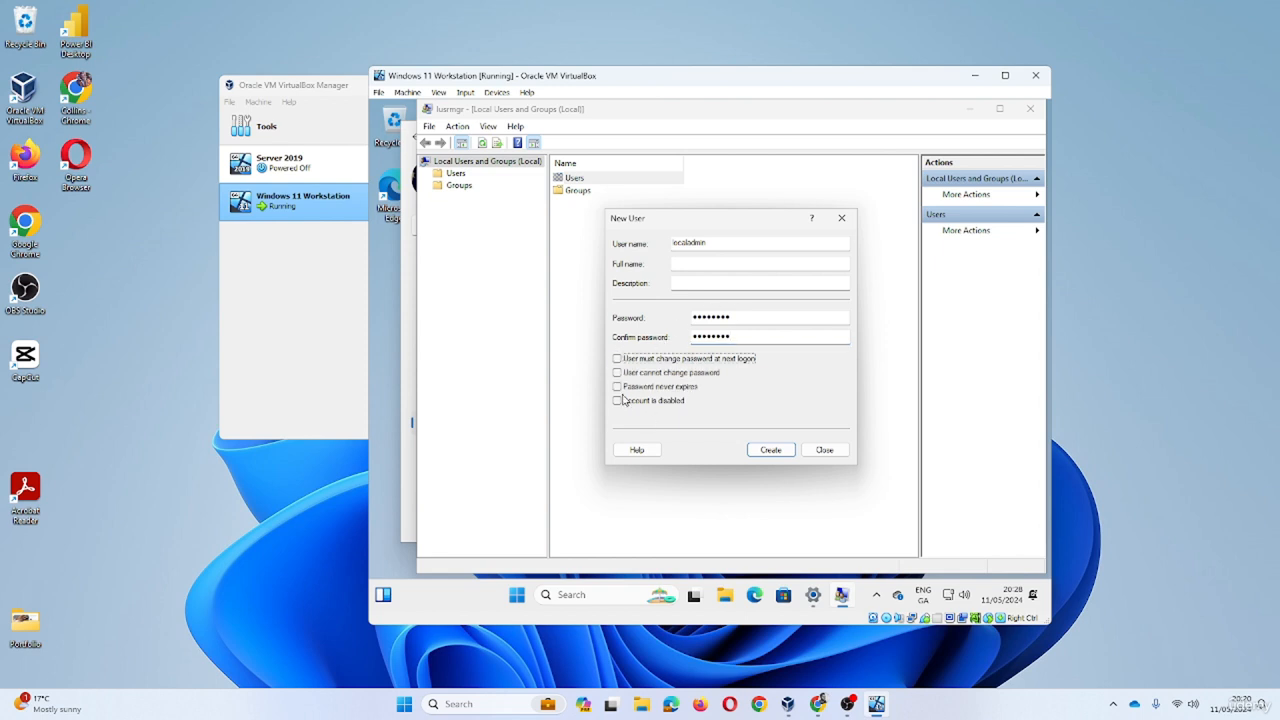
click(617, 386)
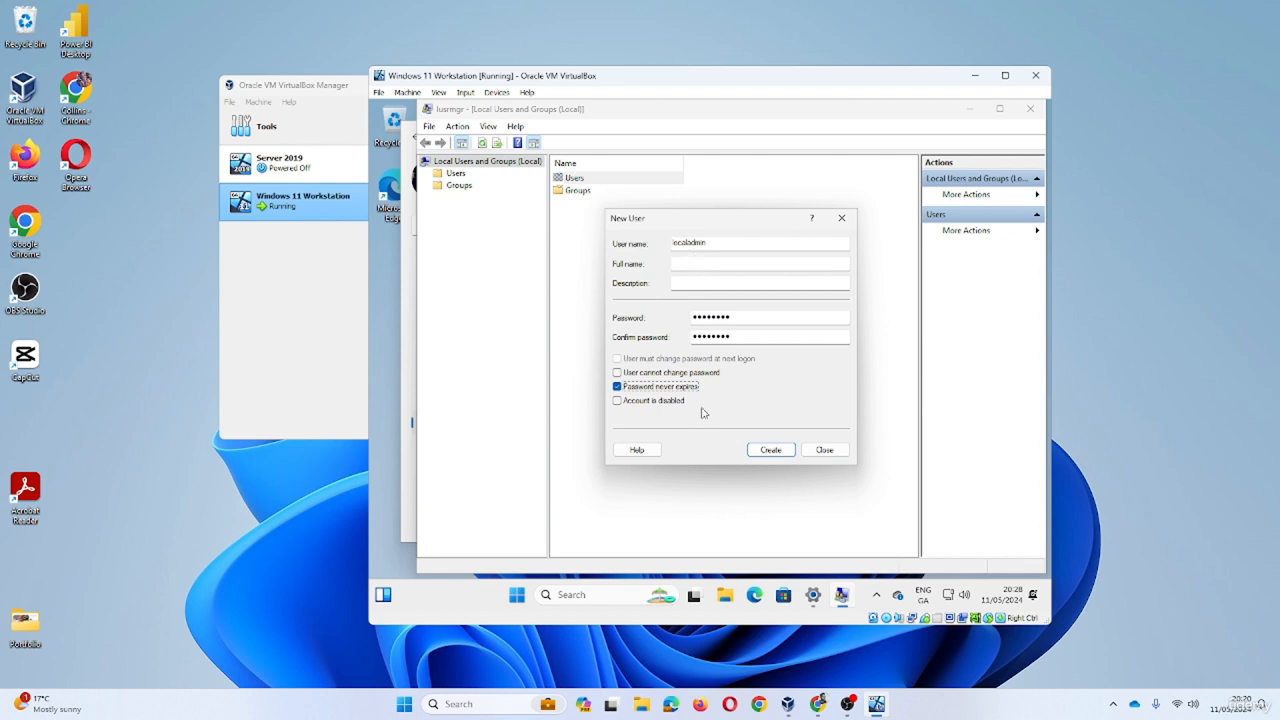
click(776, 451)
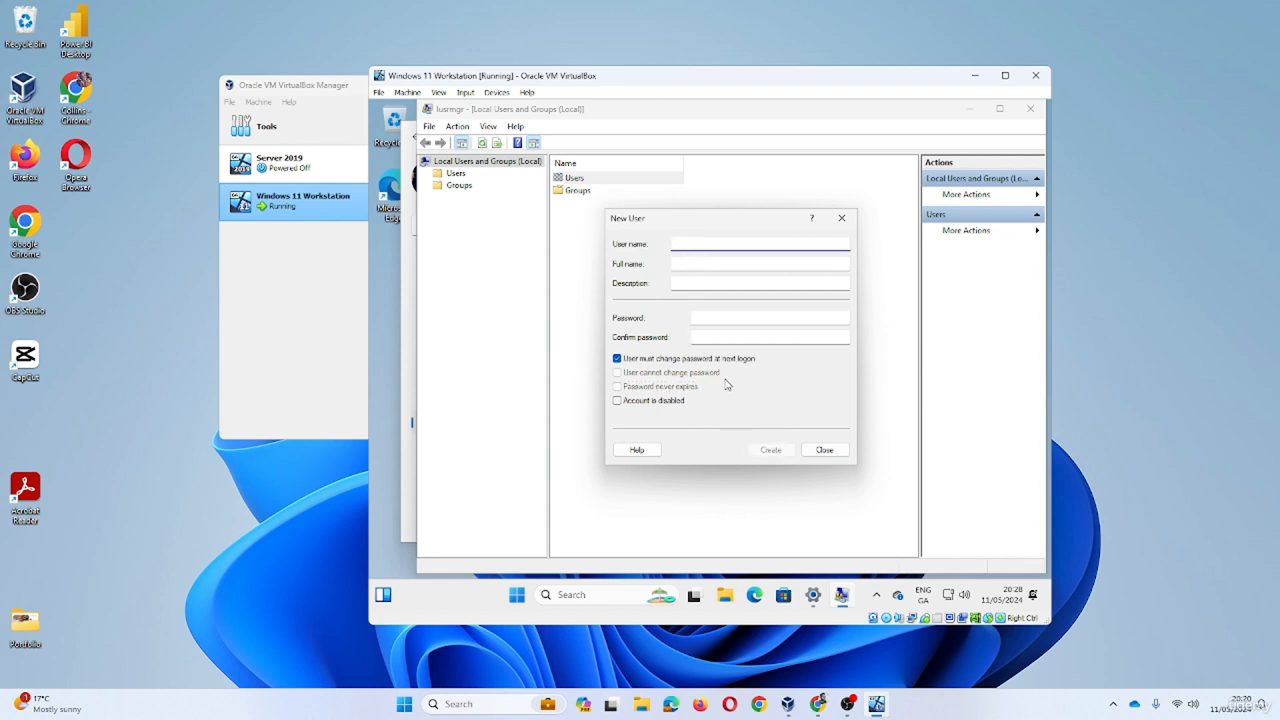
click(822, 450)
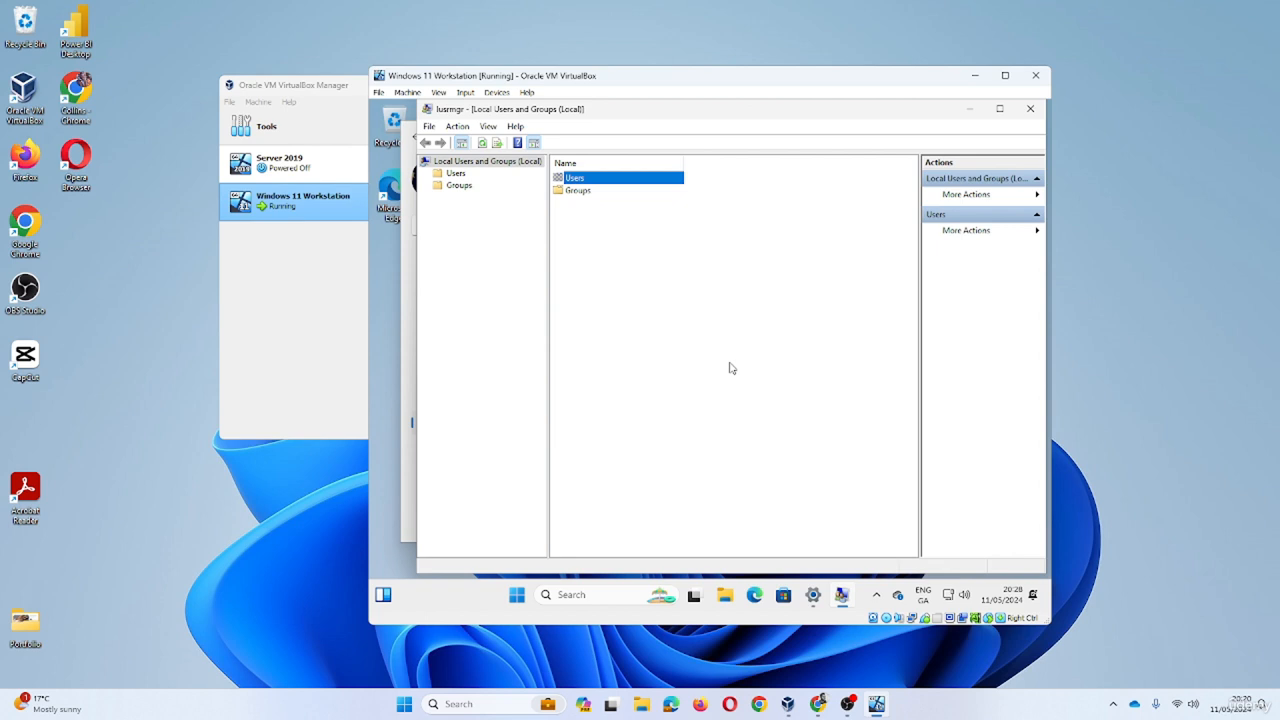
- List the local users and look at the Administrator account's properties
double_click(574, 180)
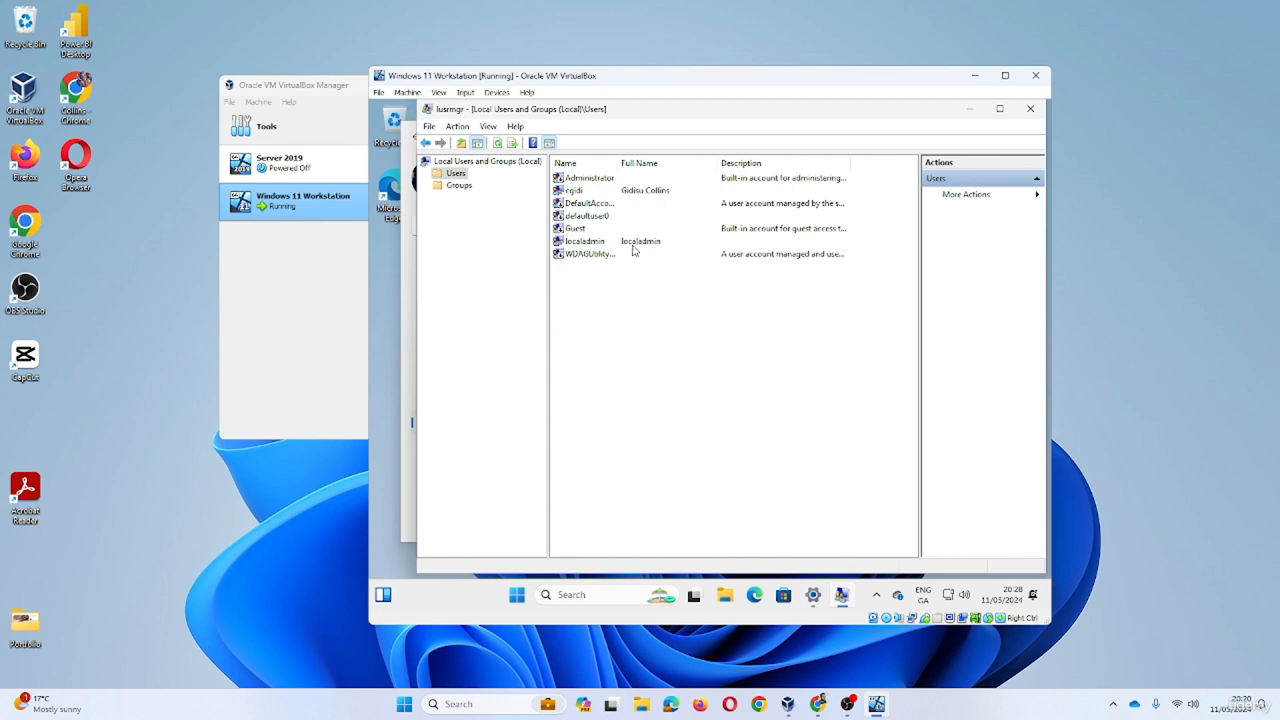
click(588, 179)
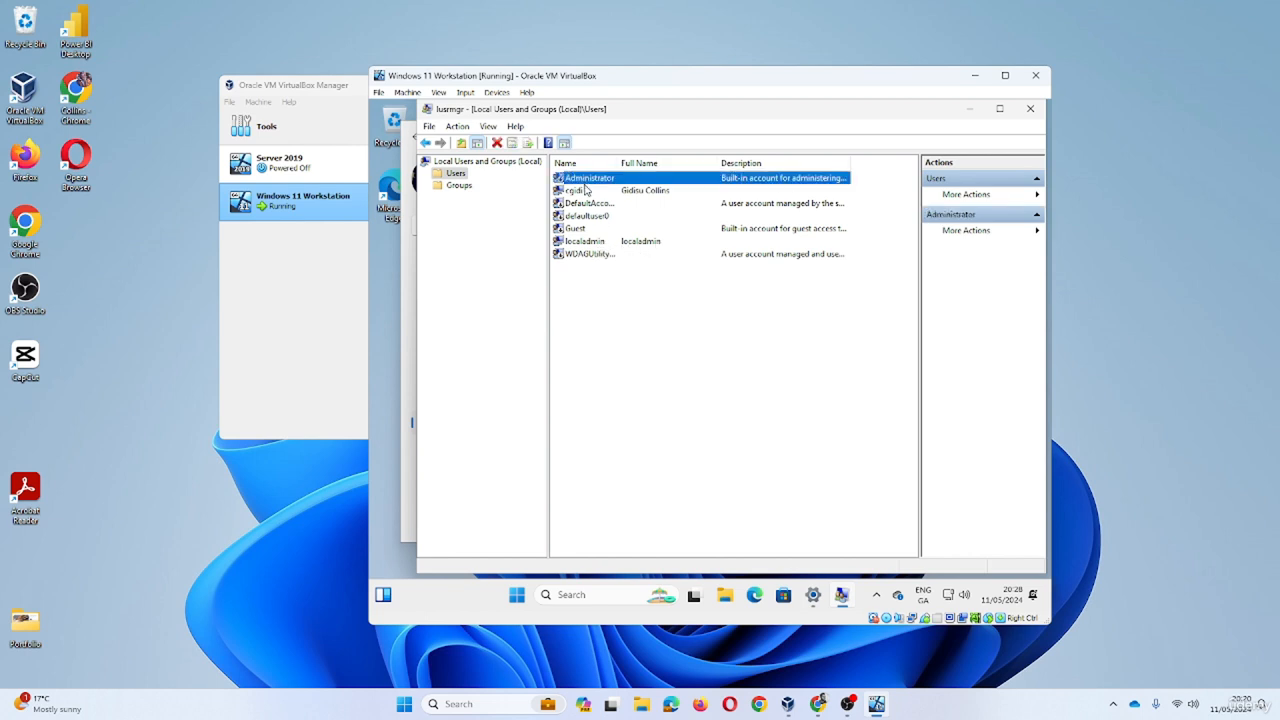
right_click(591, 183)
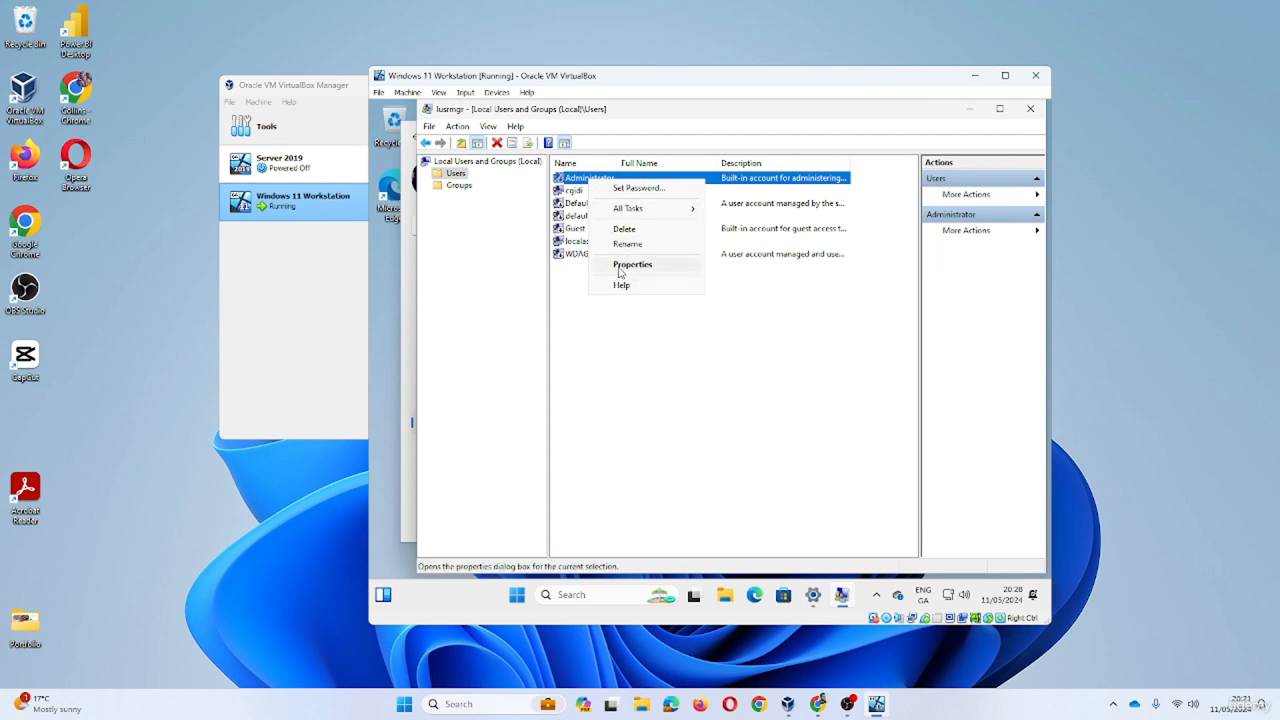
click(621, 268)
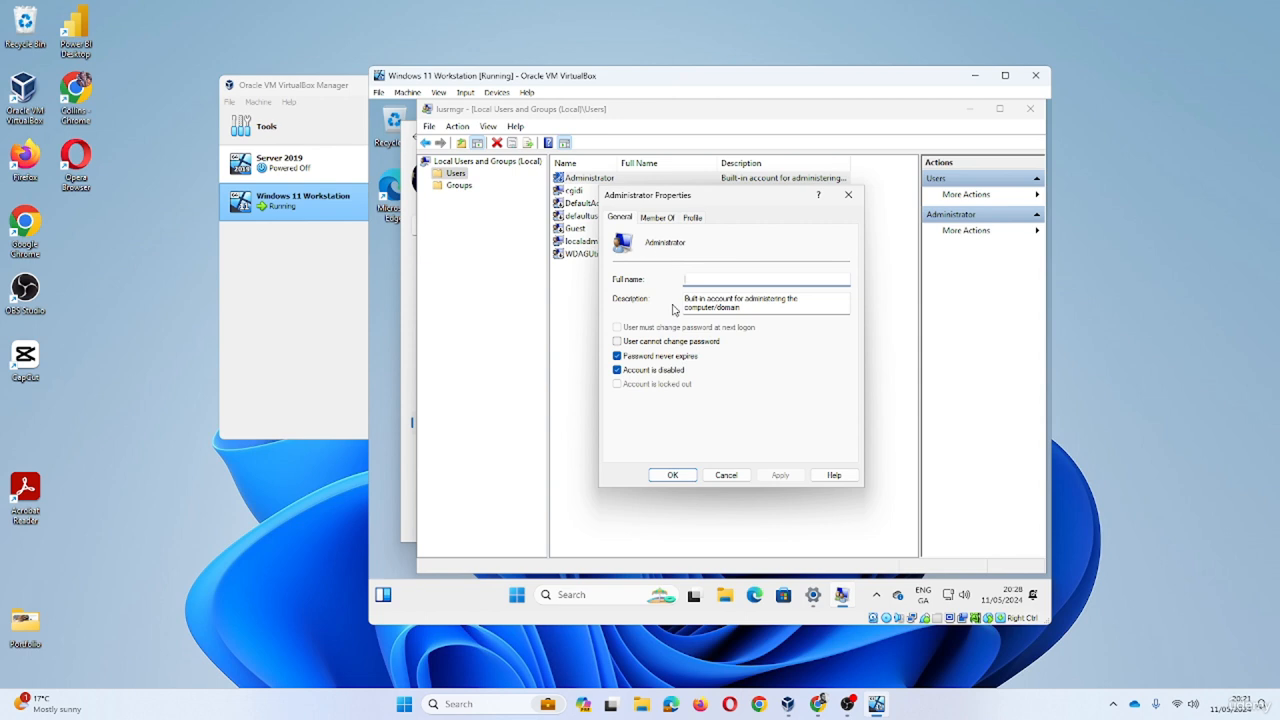
click(728, 474)
- Clear 'Account is disabled' on the Administrator account and apply the change
right_click(592, 181)
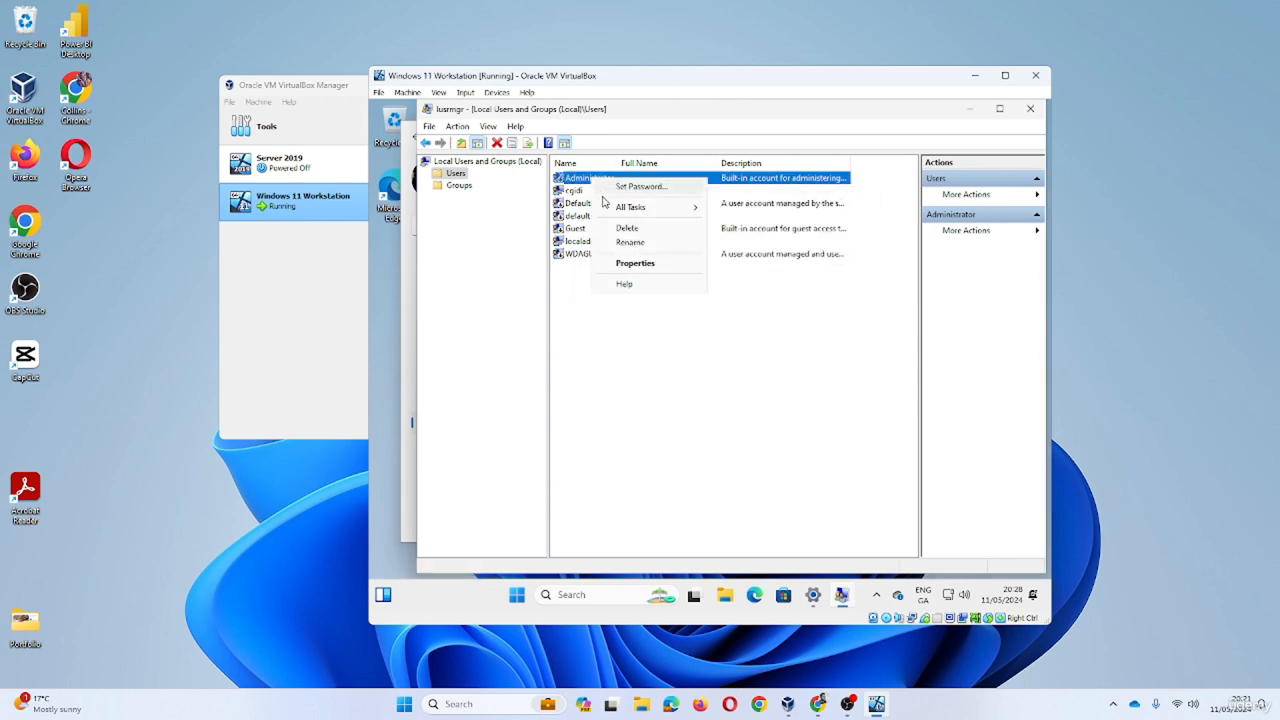
click(644, 265)
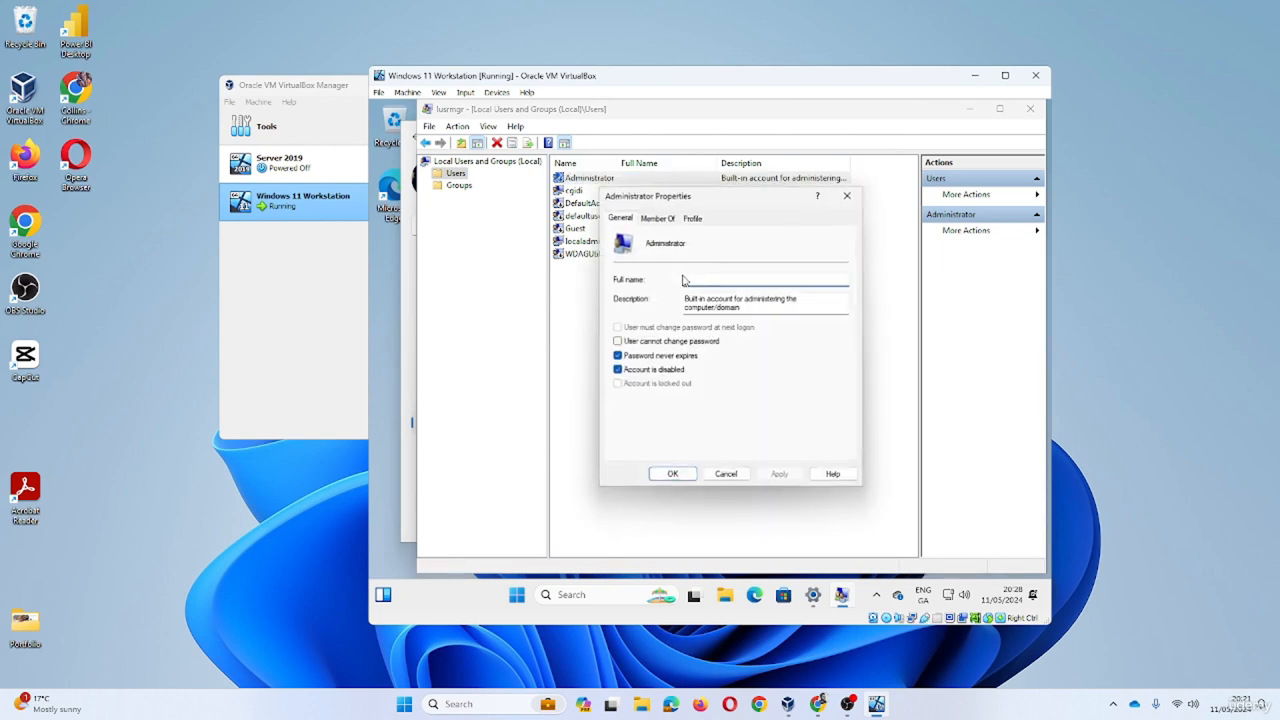
click(617, 370)
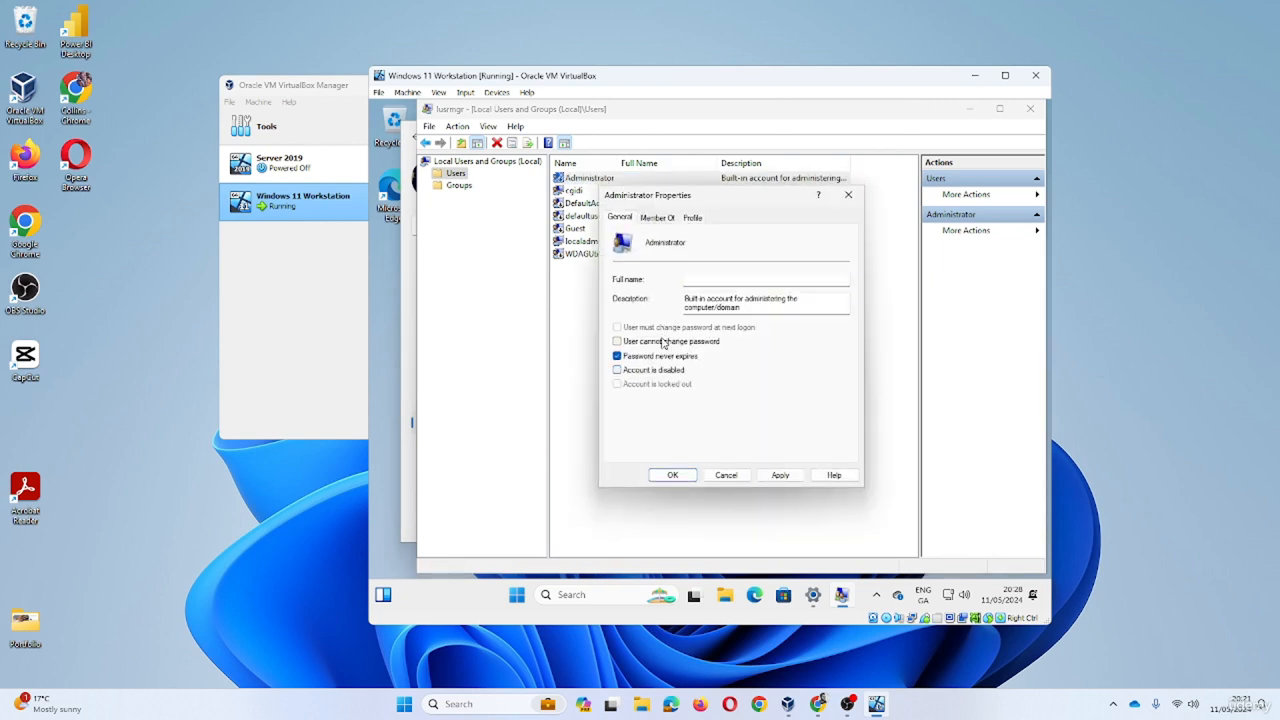
click(773, 476)
click(685, 480)
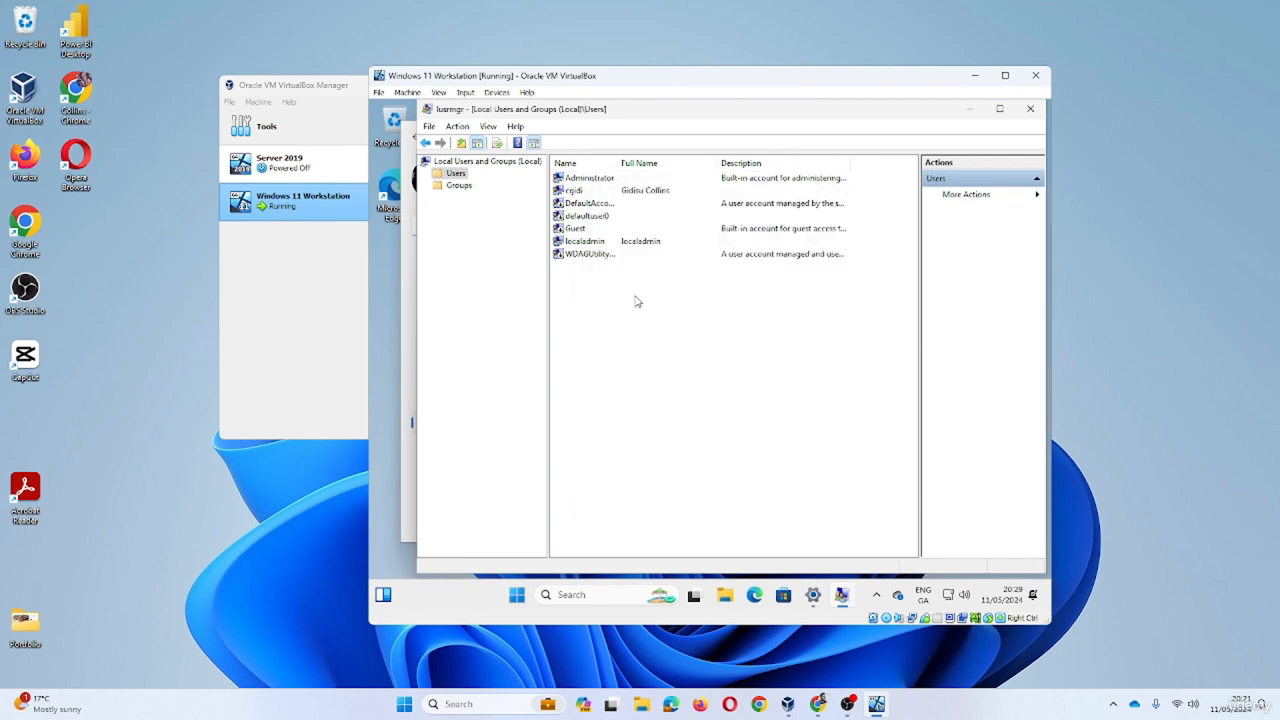
- Set and confirm a new password for the Administrator account, dismissing the warning and confirmation
right_click(593, 178)
click(656, 187)
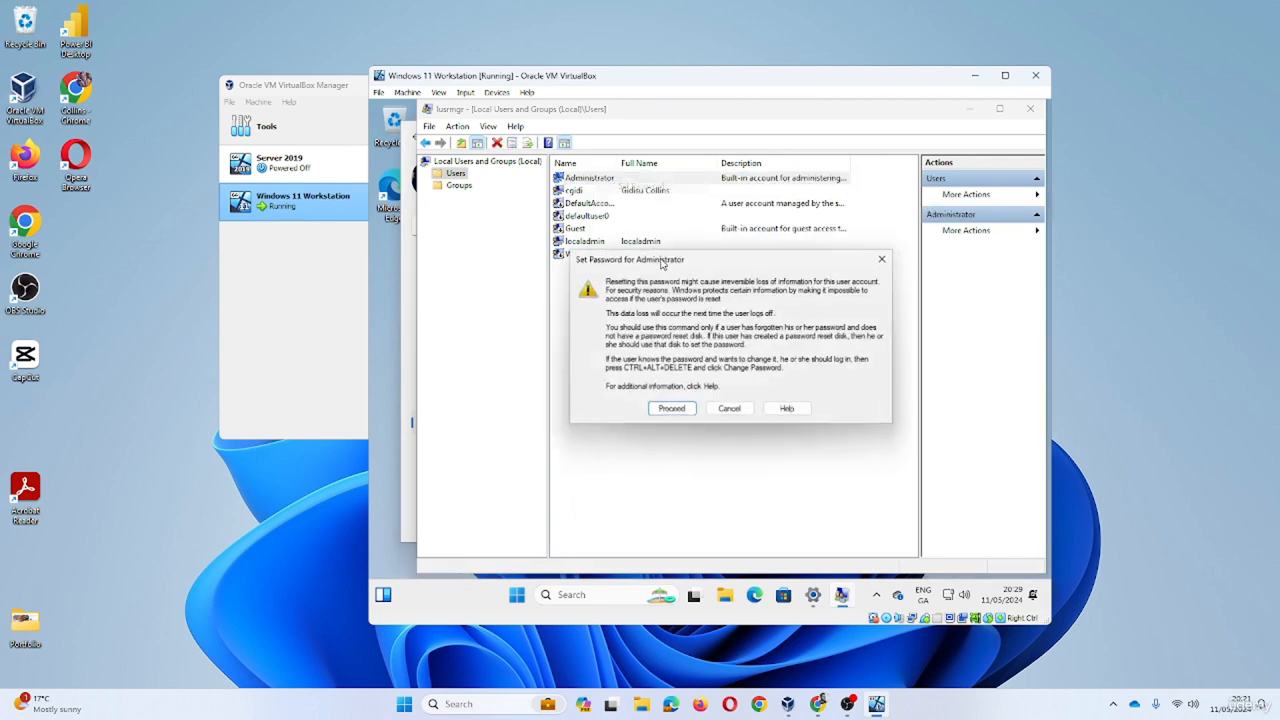
click(672, 410)
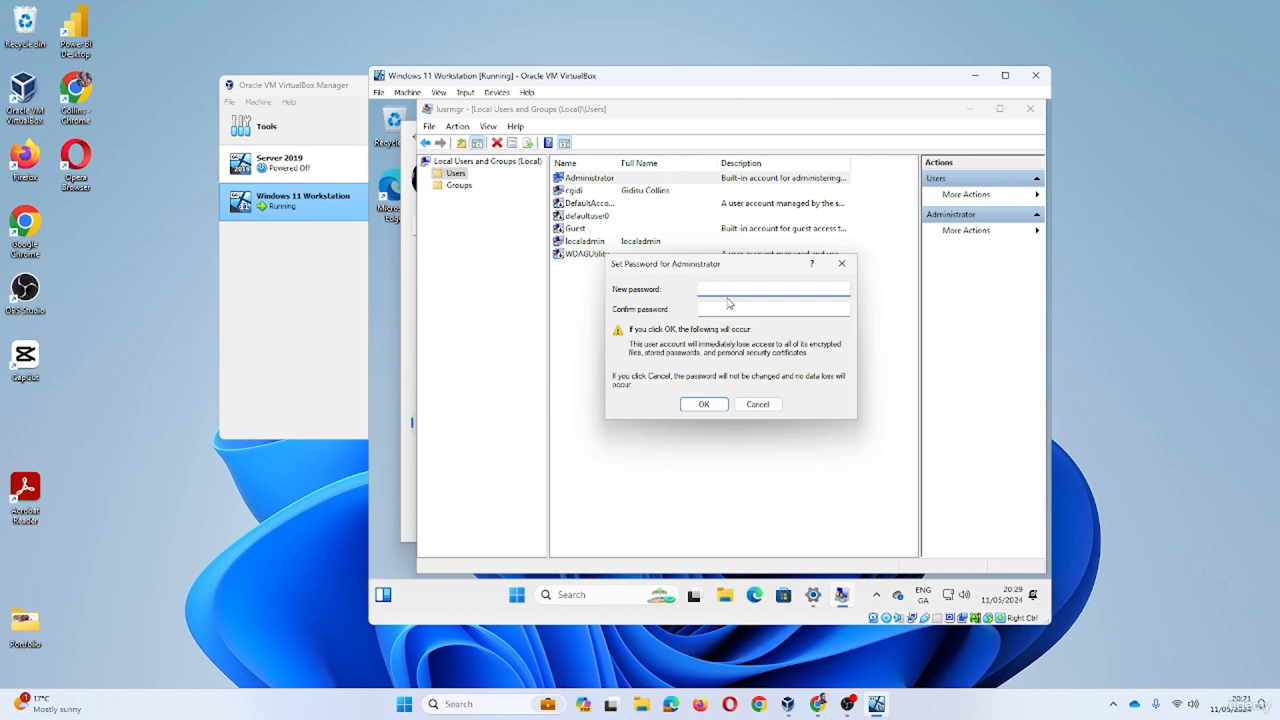
text(P)
key(Tab)
text(•••••)
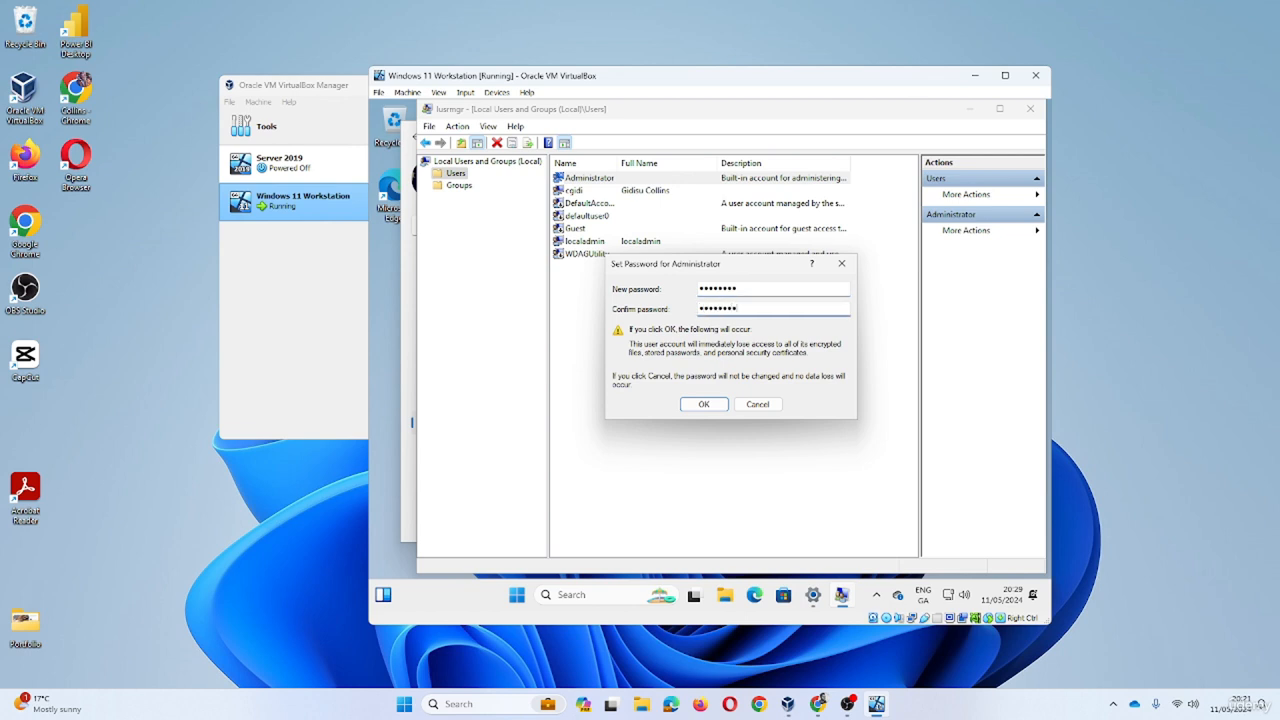
click(703, 404)
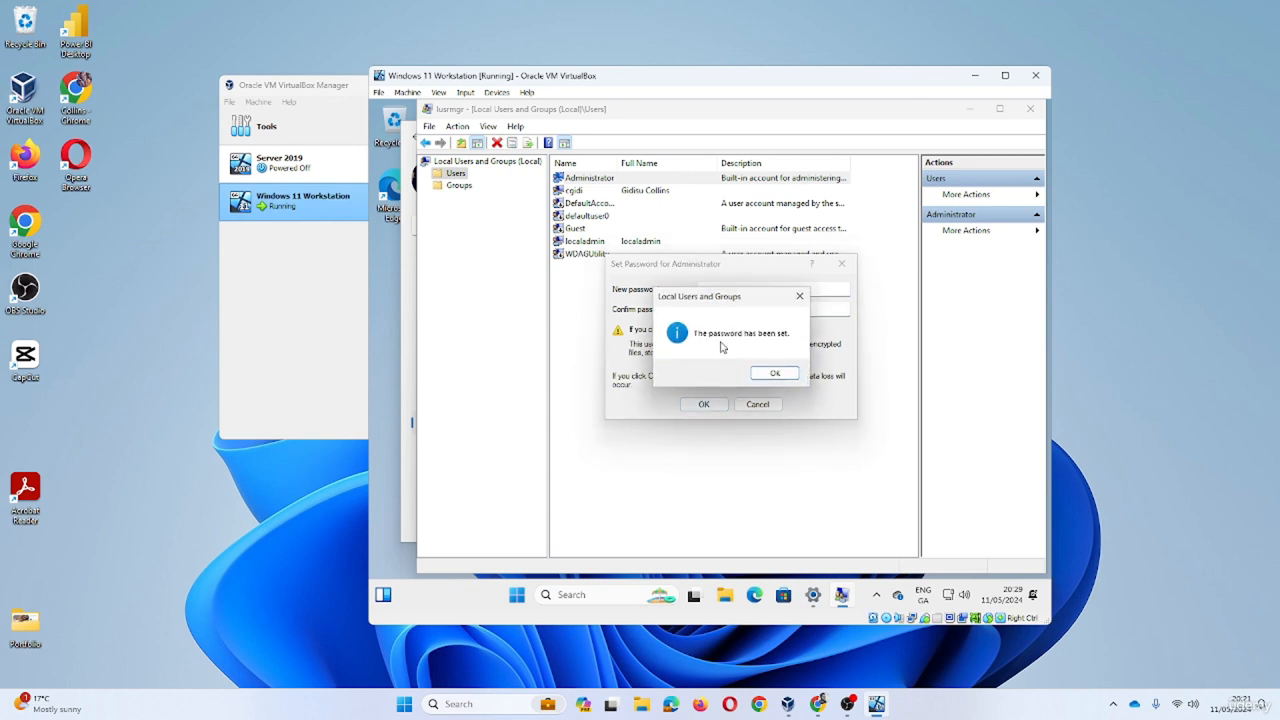
click(770, 373)
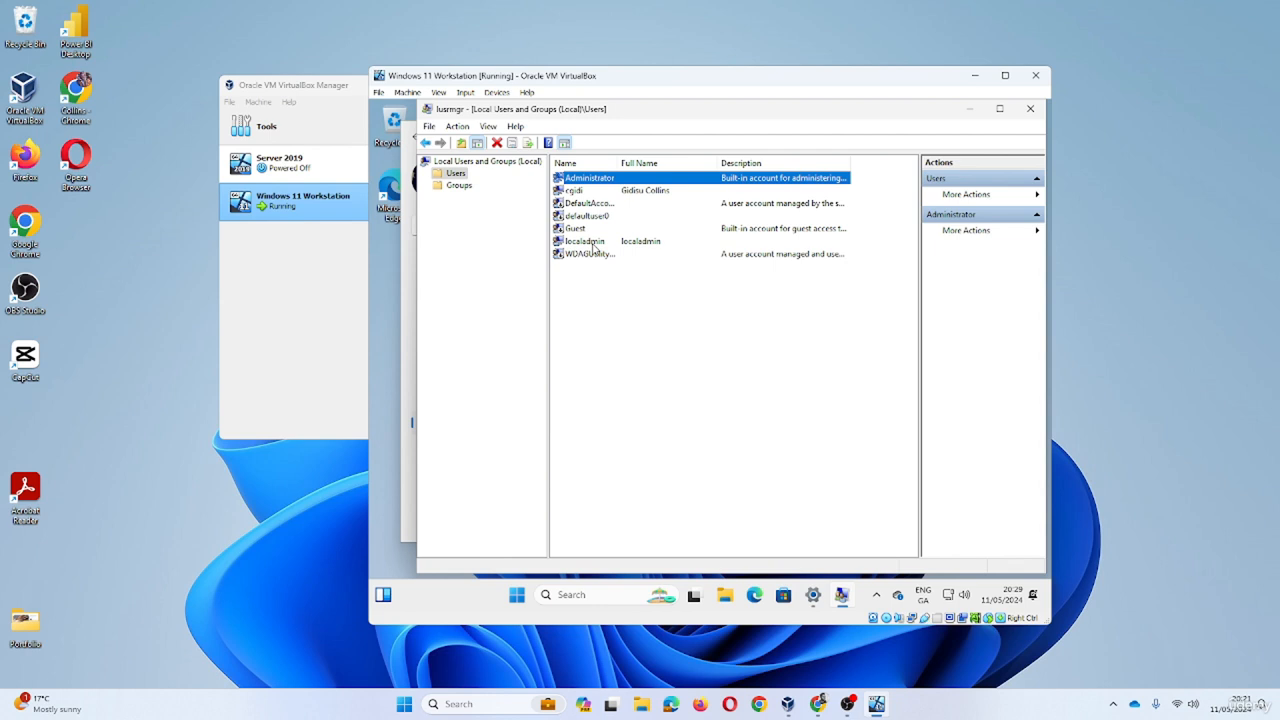
- Check the Administrators group's members, then close Local Users and Groups
click(461, 186)
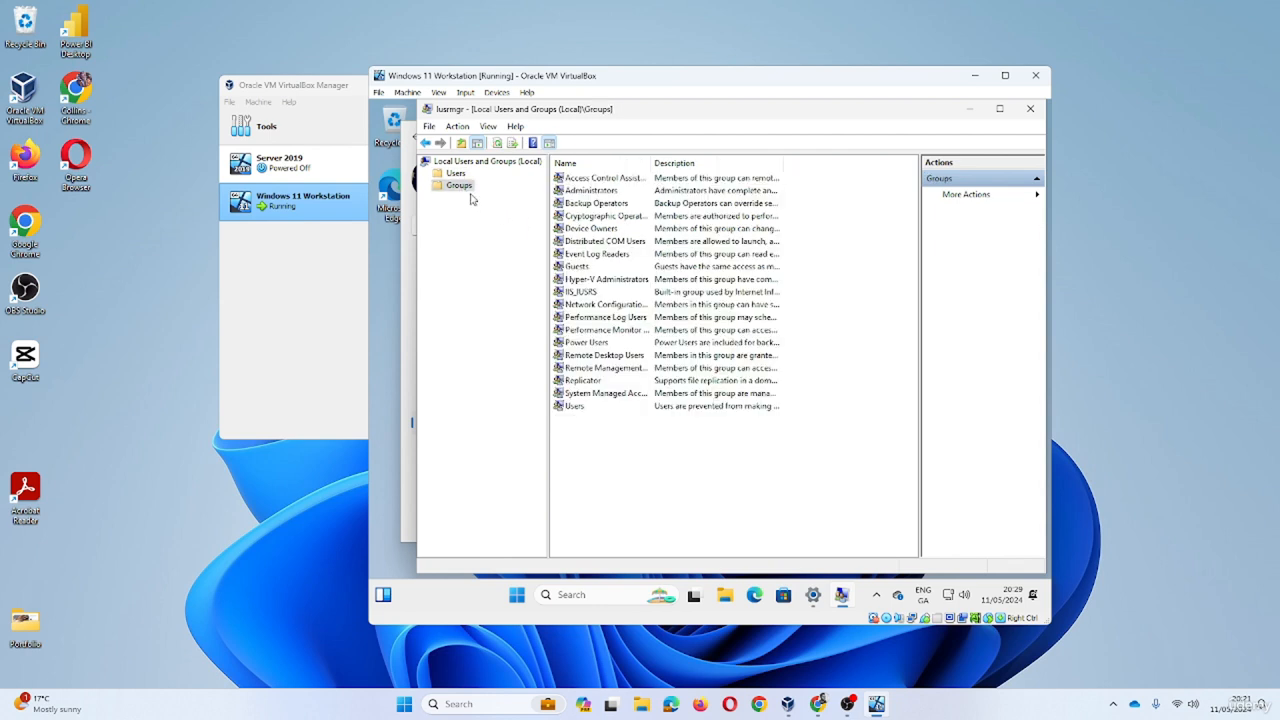
double_click(595, 192)
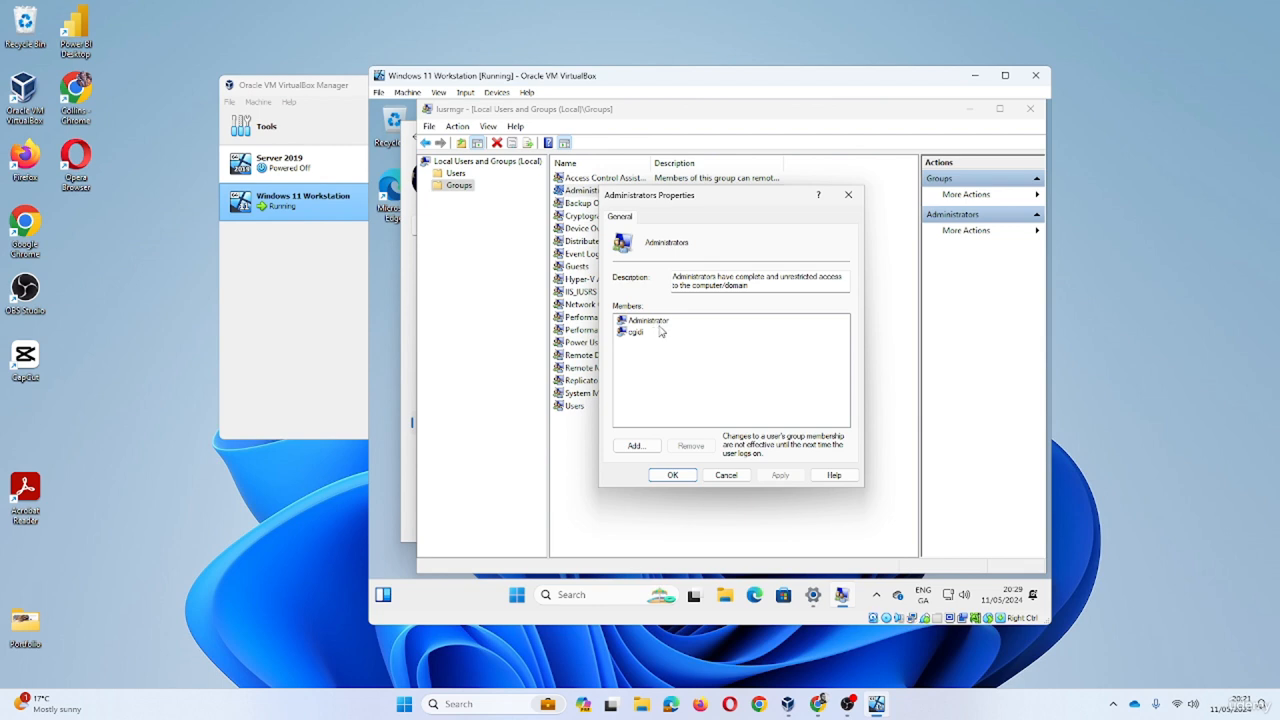
click(682, 480)
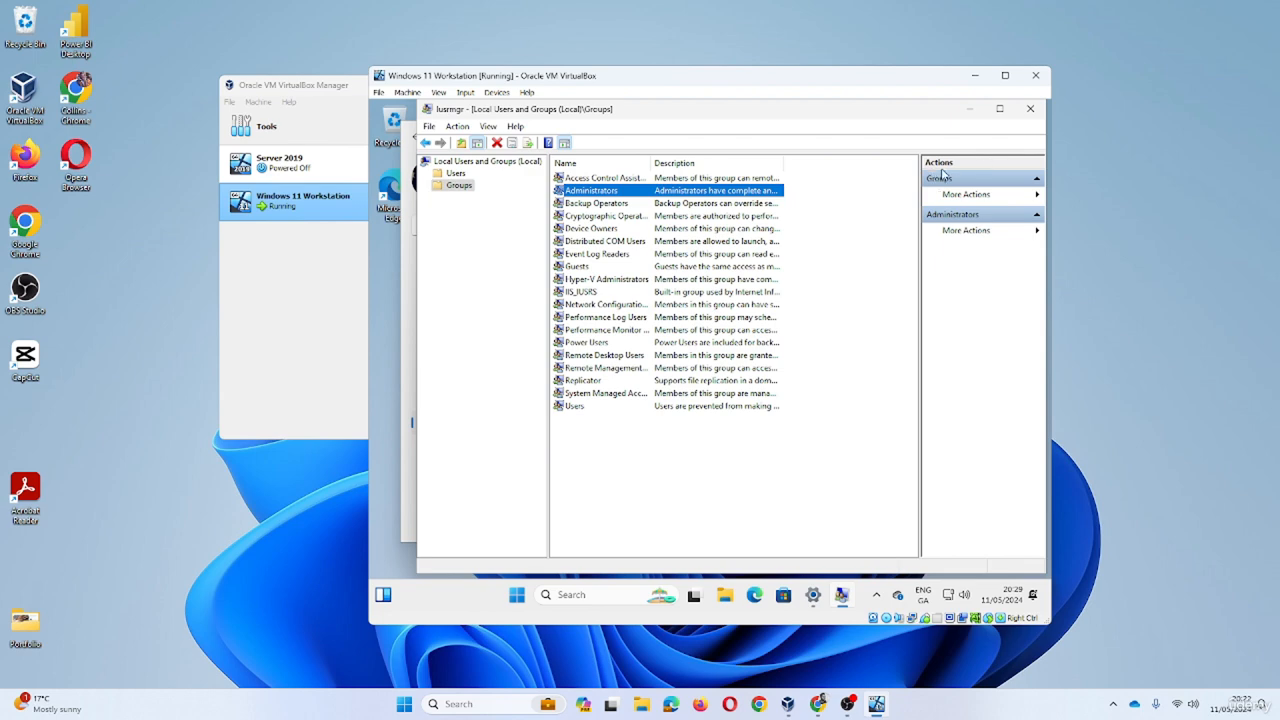
click(1029, 112)
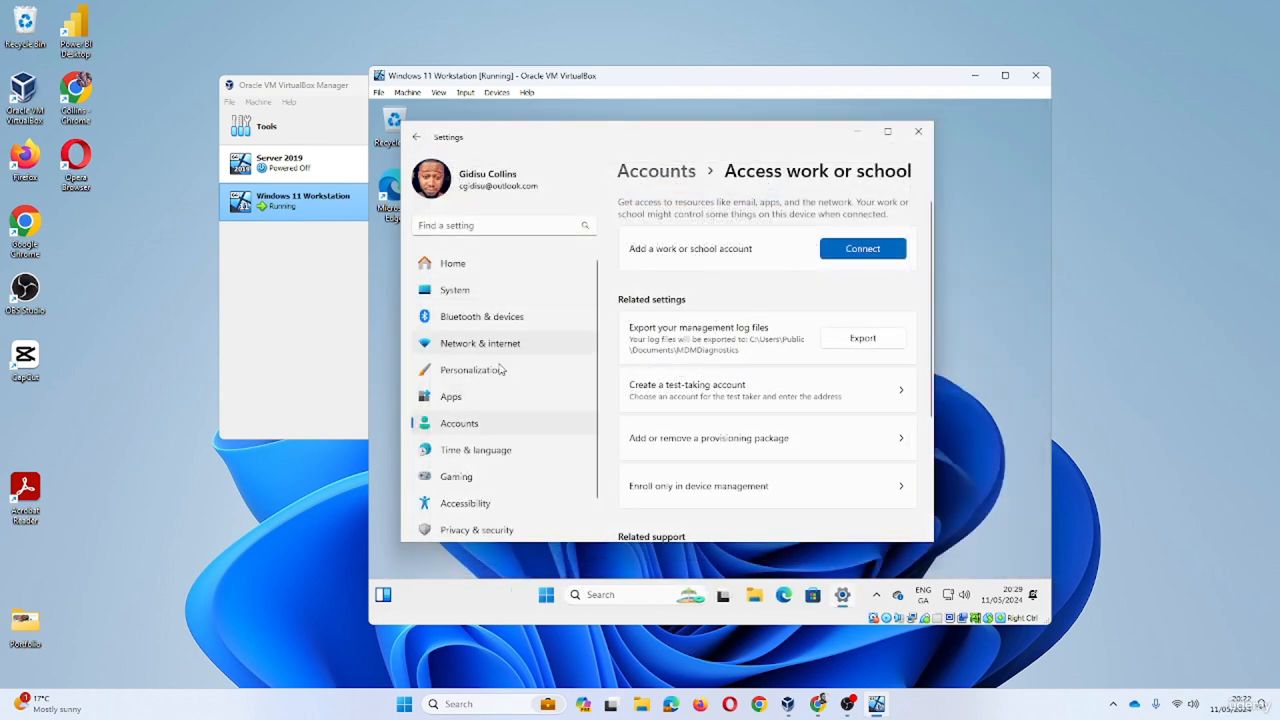
- Maximize the Settings window and browse the System page
click(895, 135)
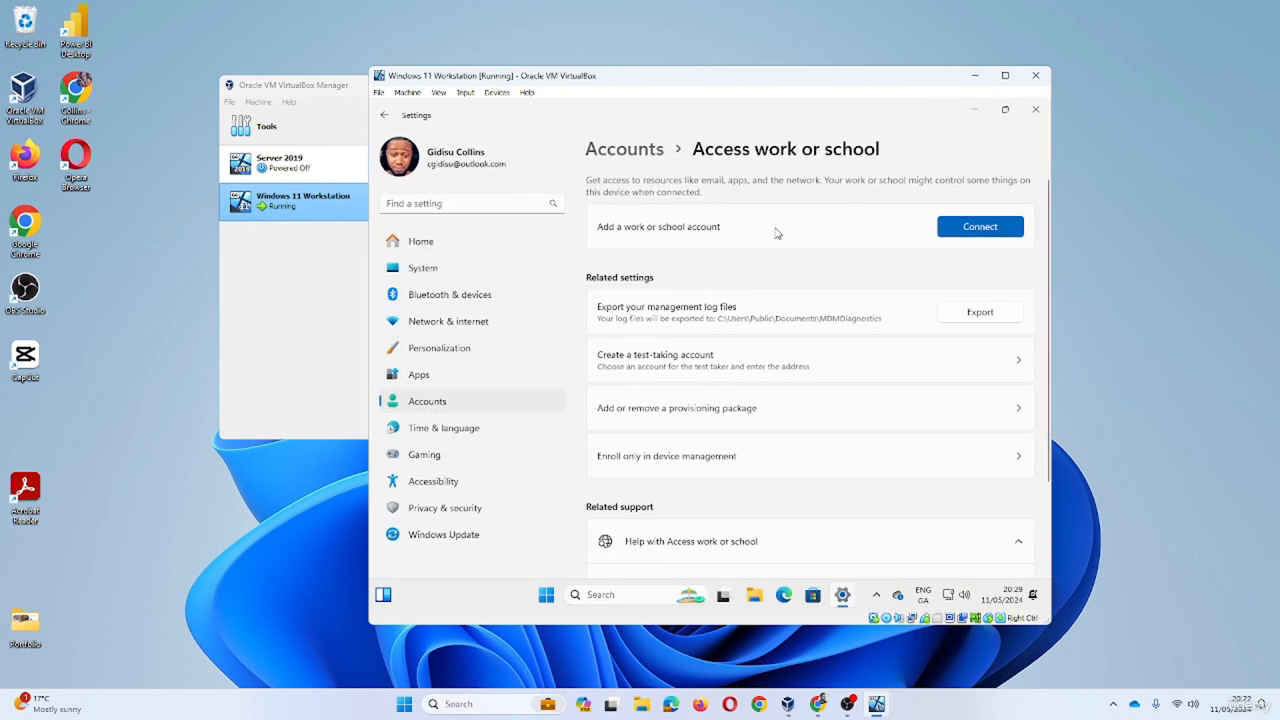
scroll(785, 260, down, 2)
scroll(789, 281, up, 2)
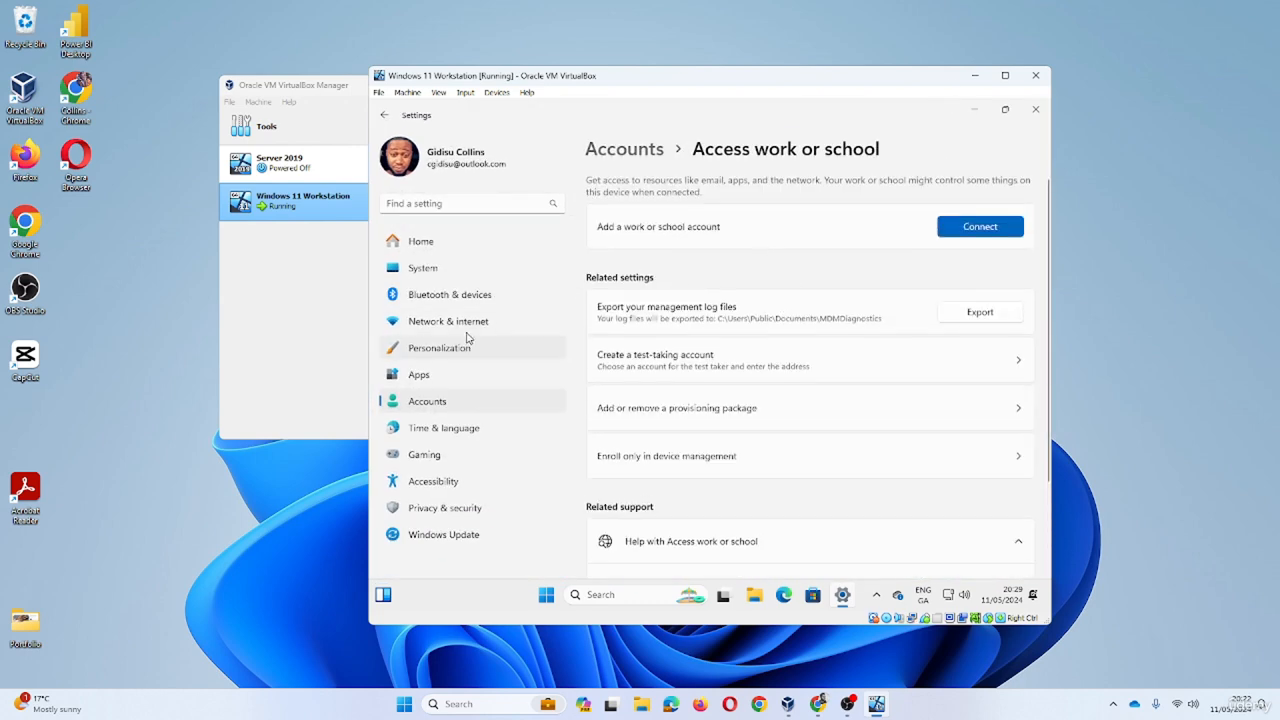
click(470, 269)
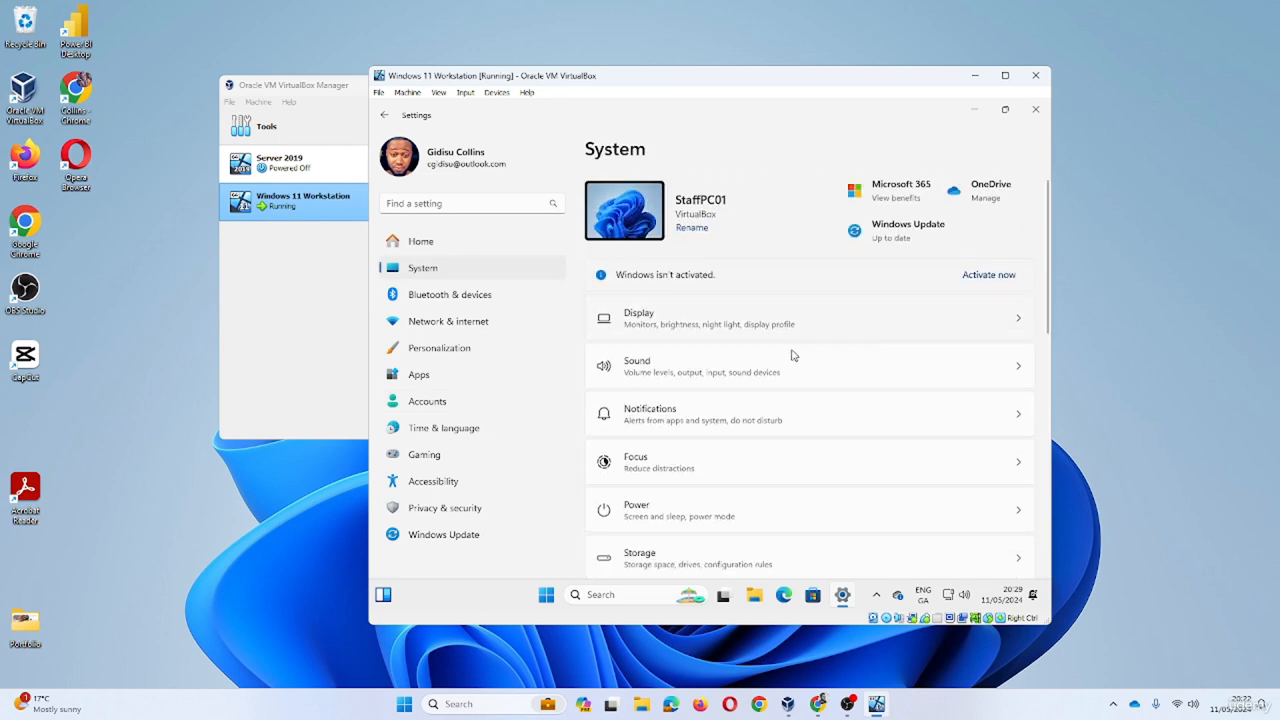
scroll(795, 352, down, 5)
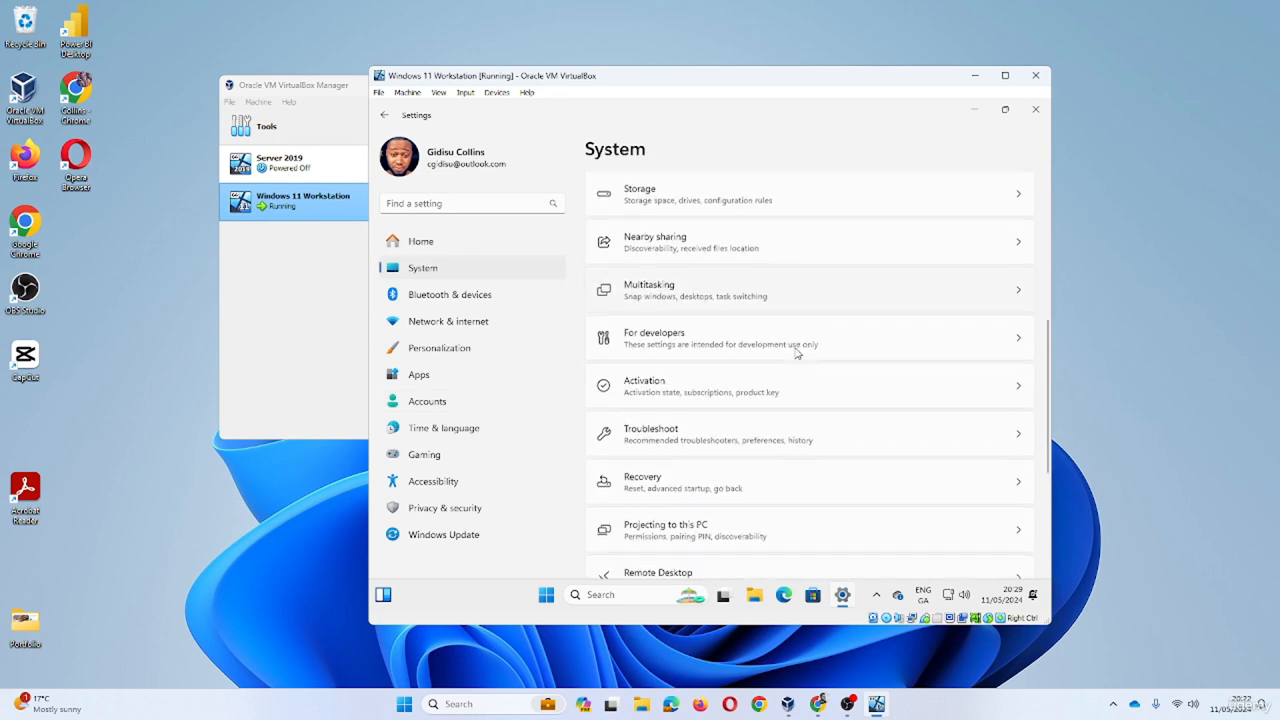
scroll(797, 352, down, 5)
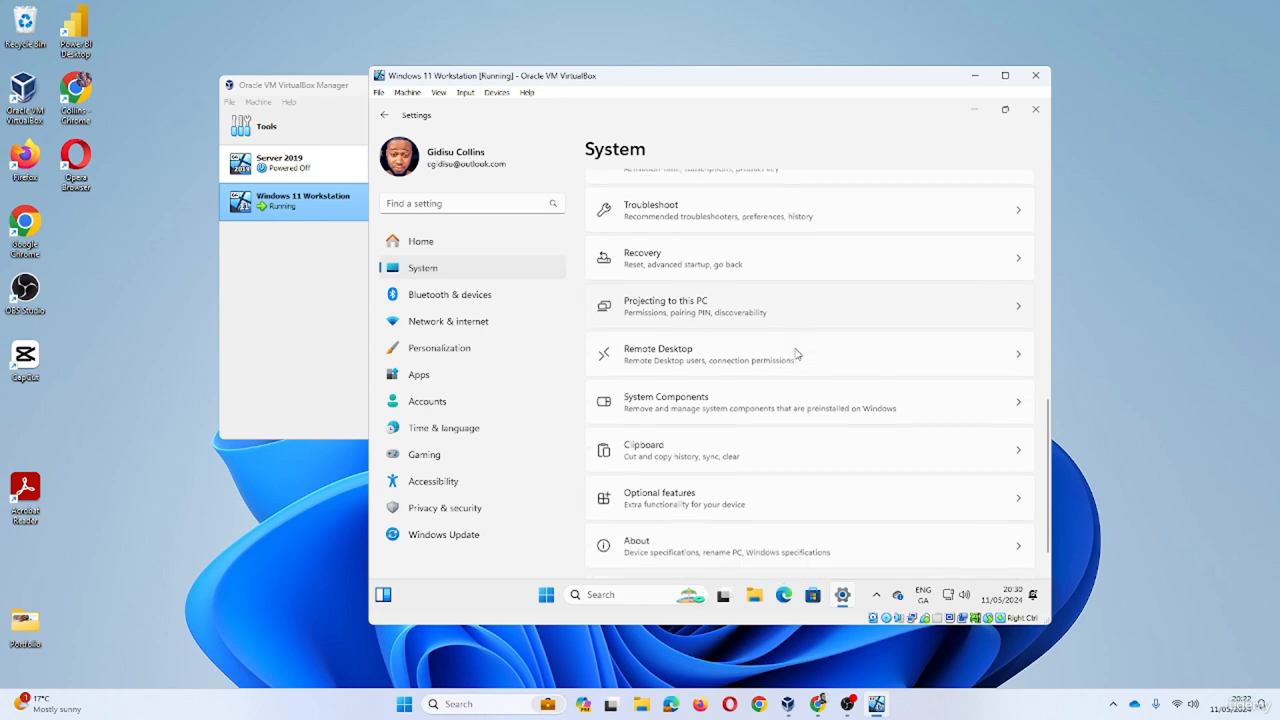
scroll(797, 352, up, 1)
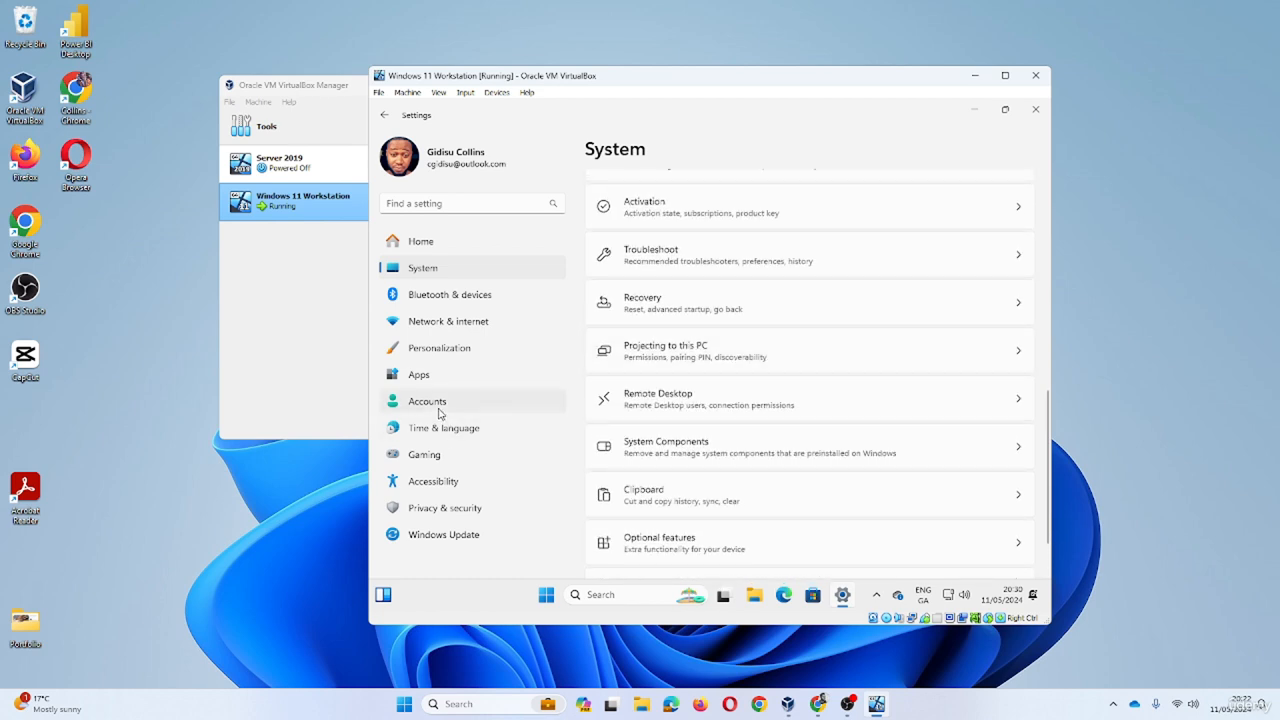
- Visit Accounts › Sign-in options, then return to Accounts and open Your info
click(437, 408)
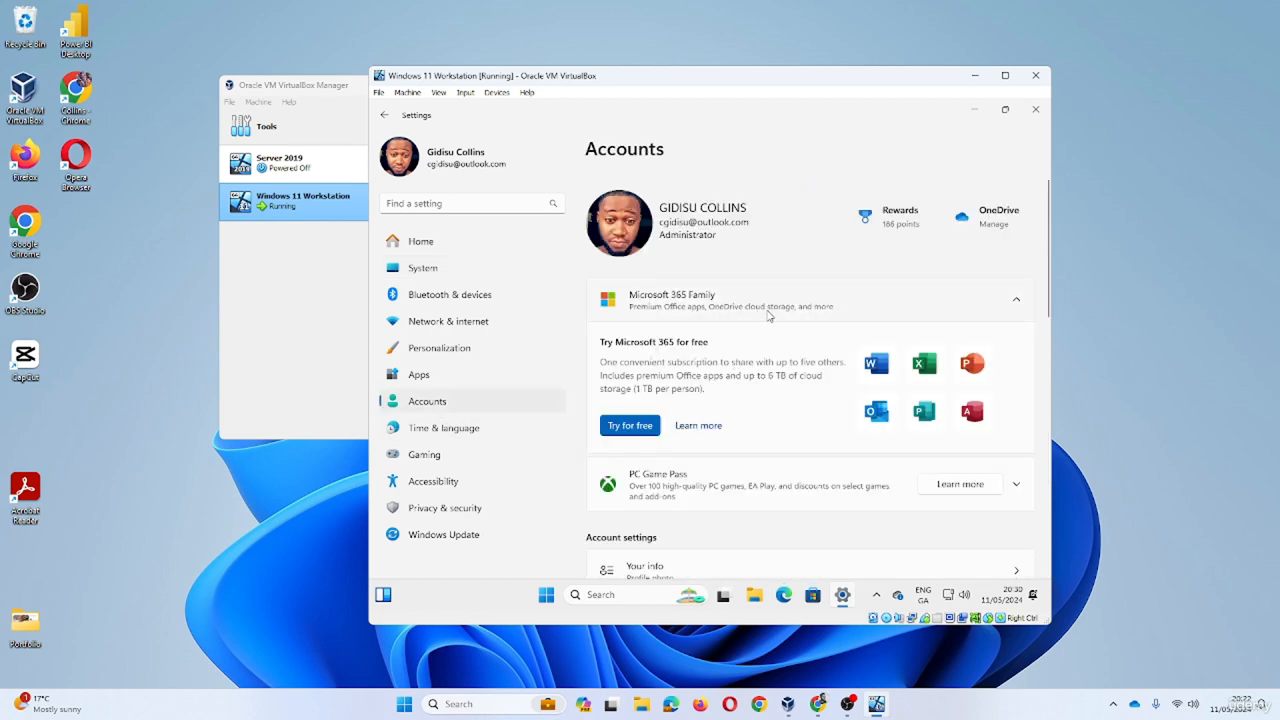
scroll(771, 317, down, 3)
scroll(860, 368, down, 2)
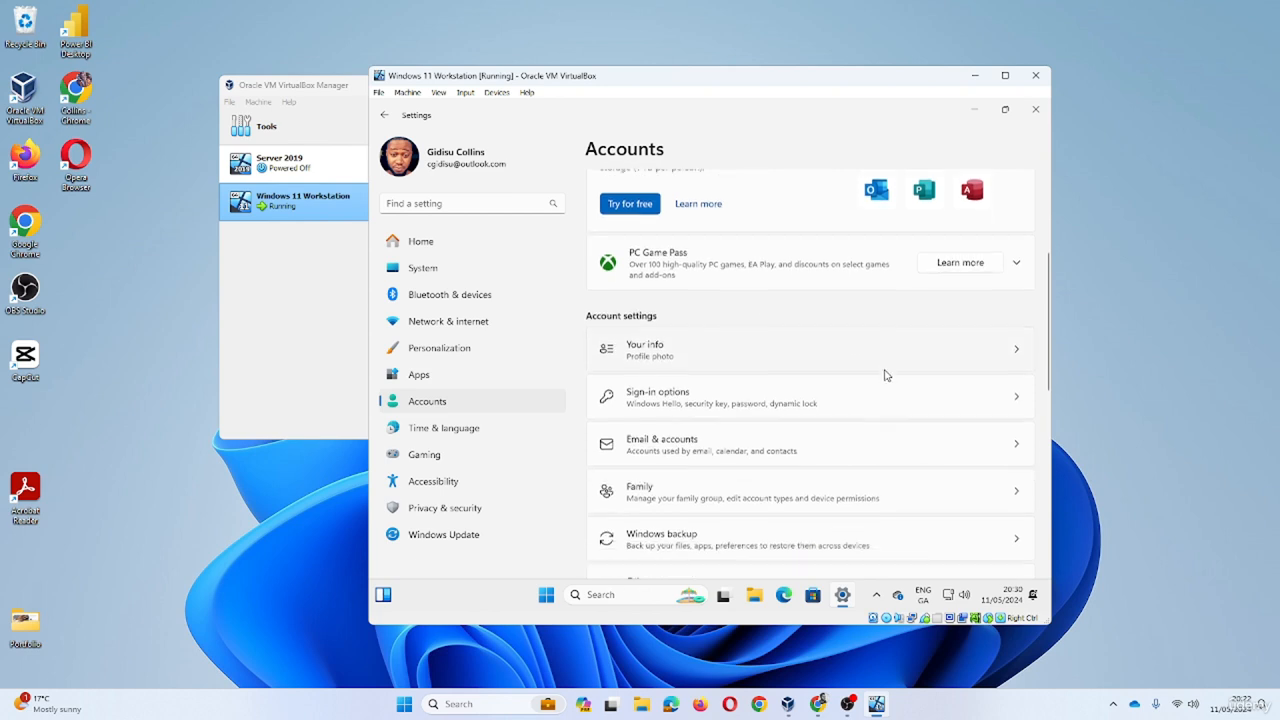
click(1009, 312)
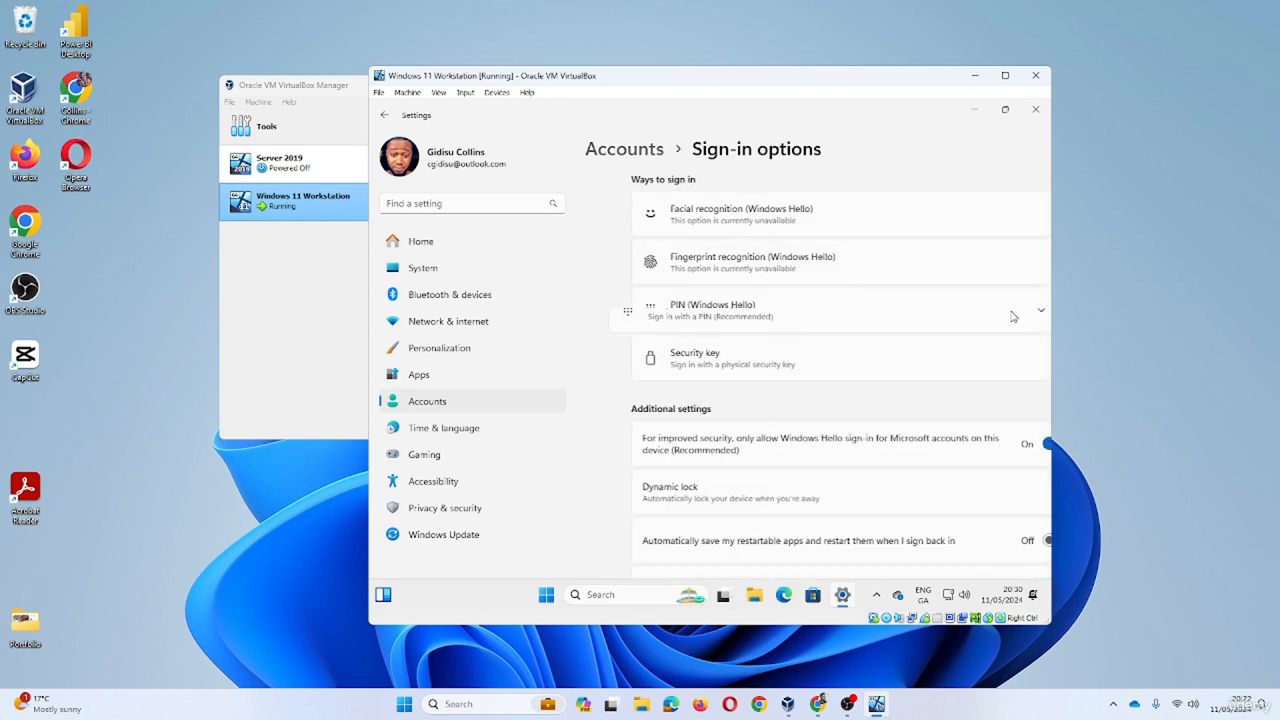
scroll(886, 372, down, 4)
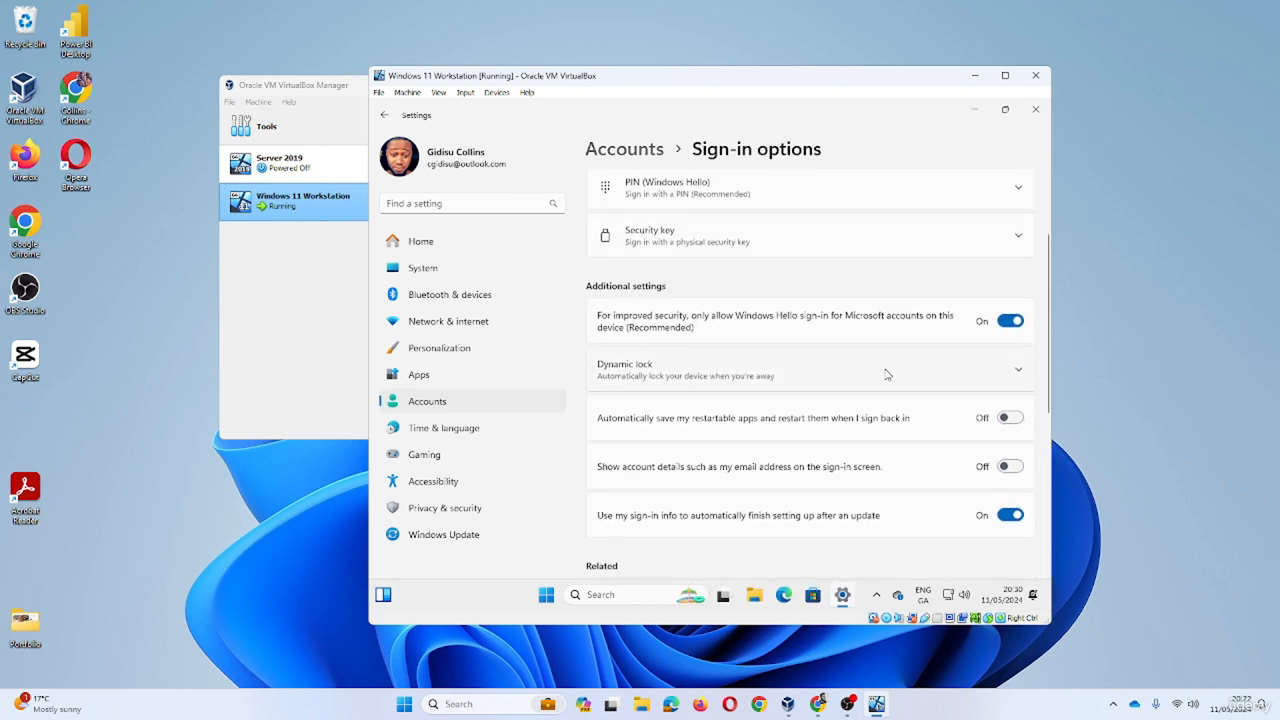
scroll(886, 374, down, 3)
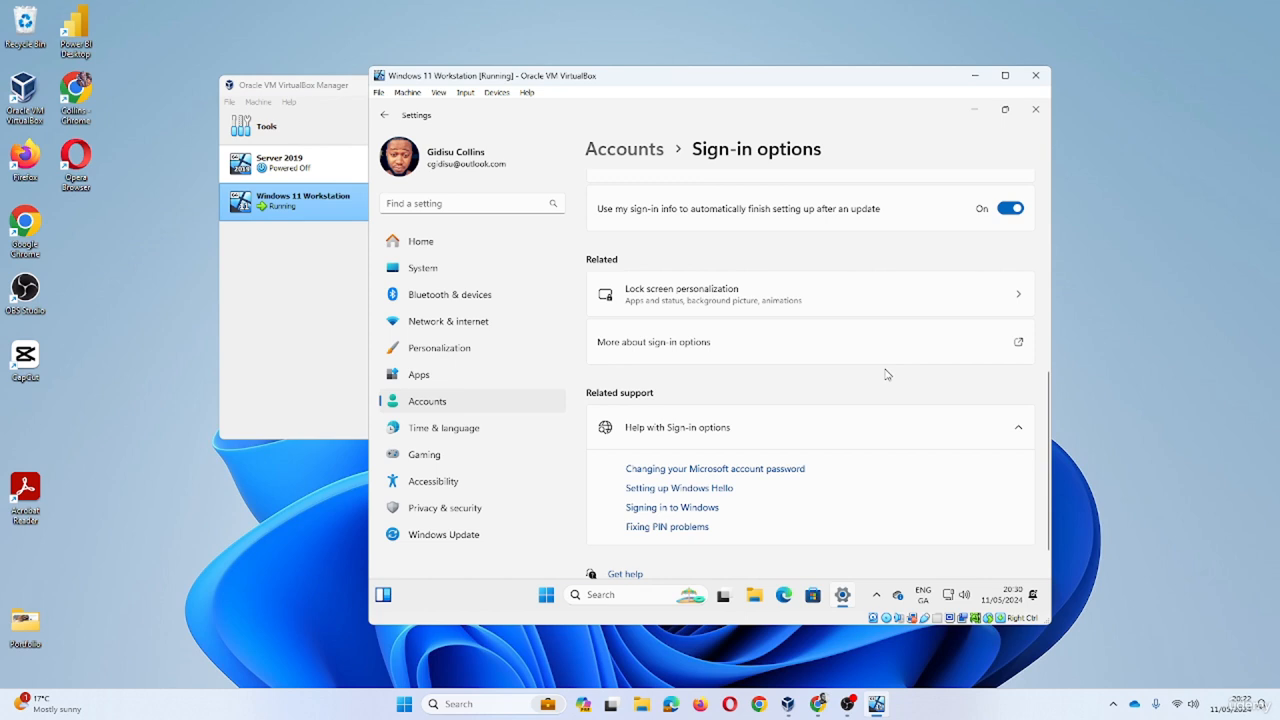
scroll(886, 374, up, 7)
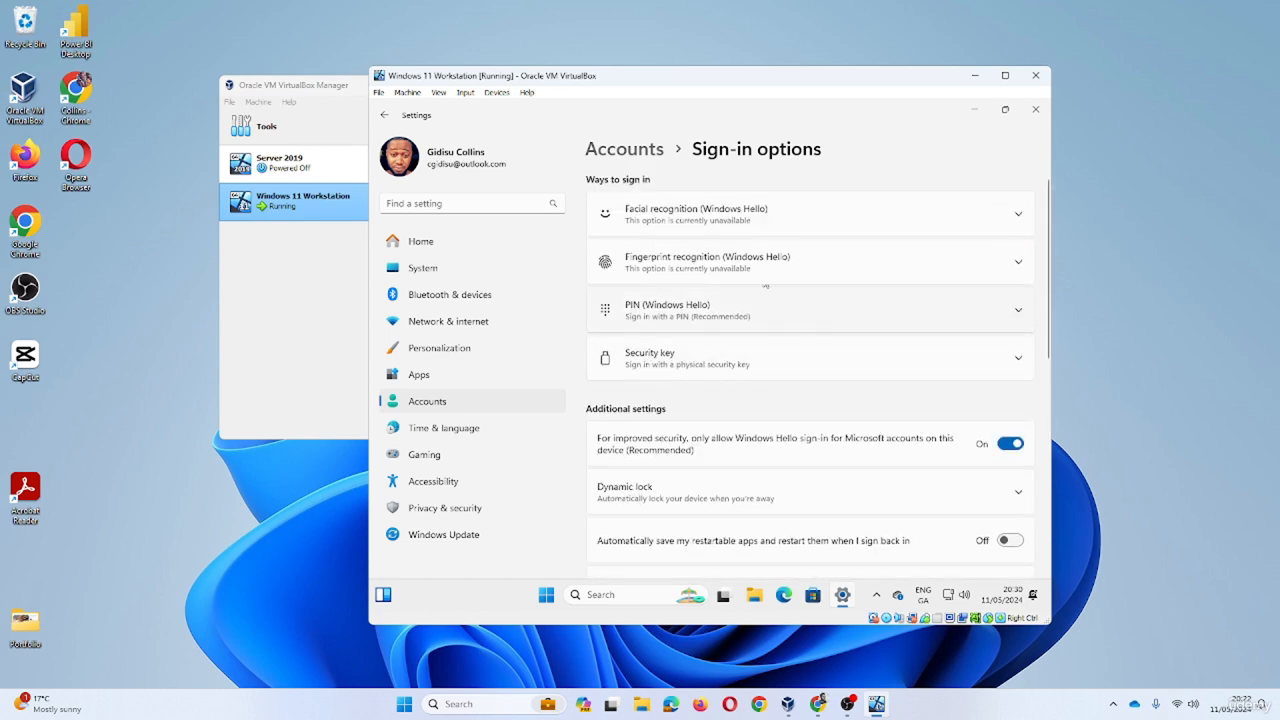
click(655, 158)
scroll(850, 356, down, 3)
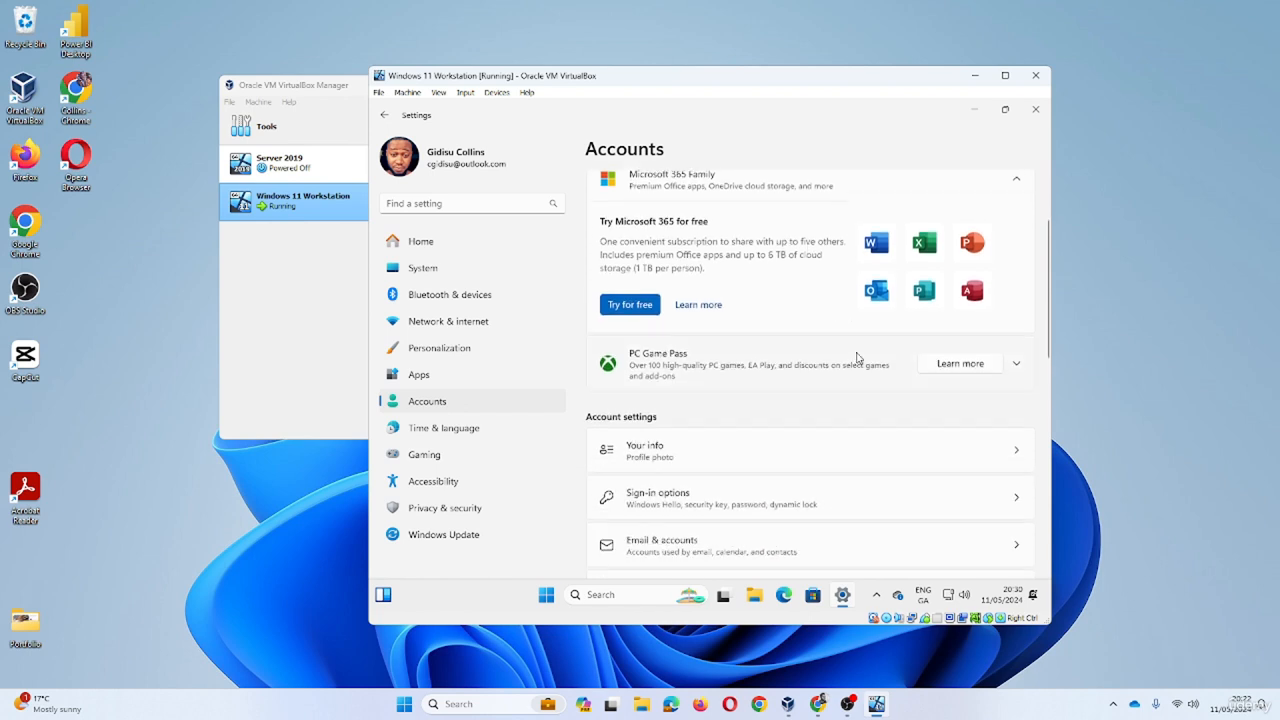
click(899, 331)
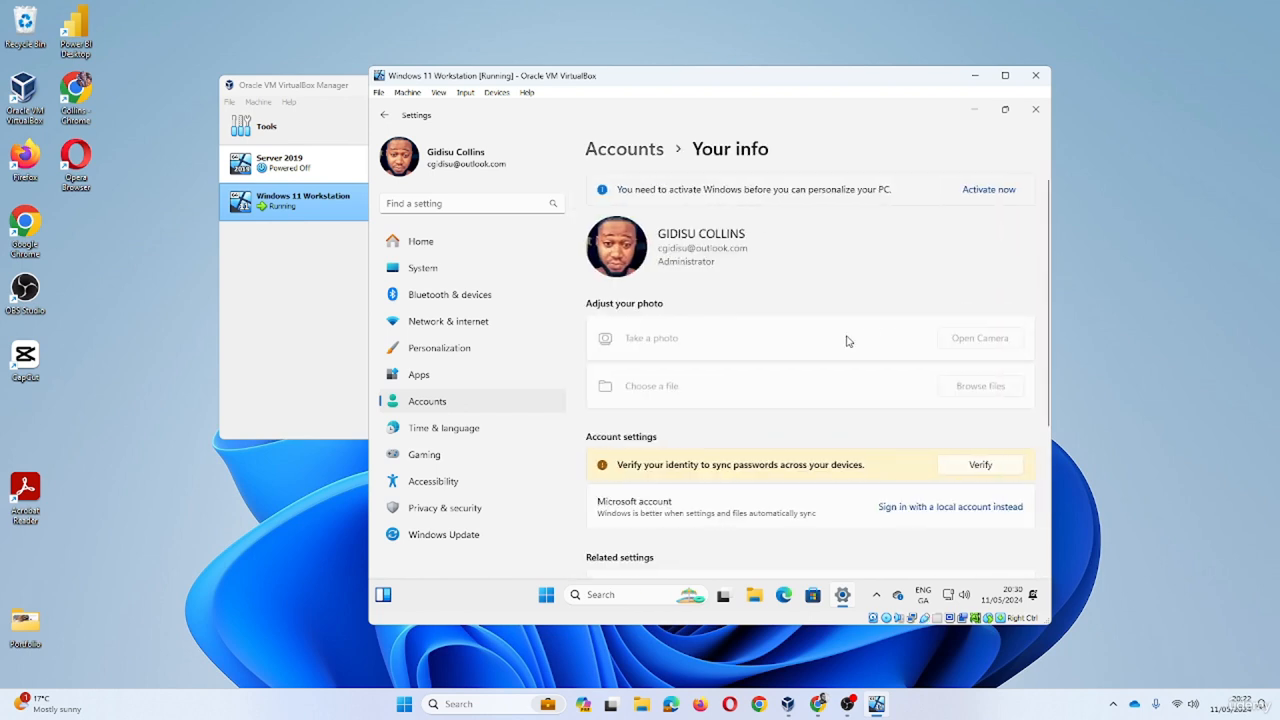
scroll(858, 360, down, 2)
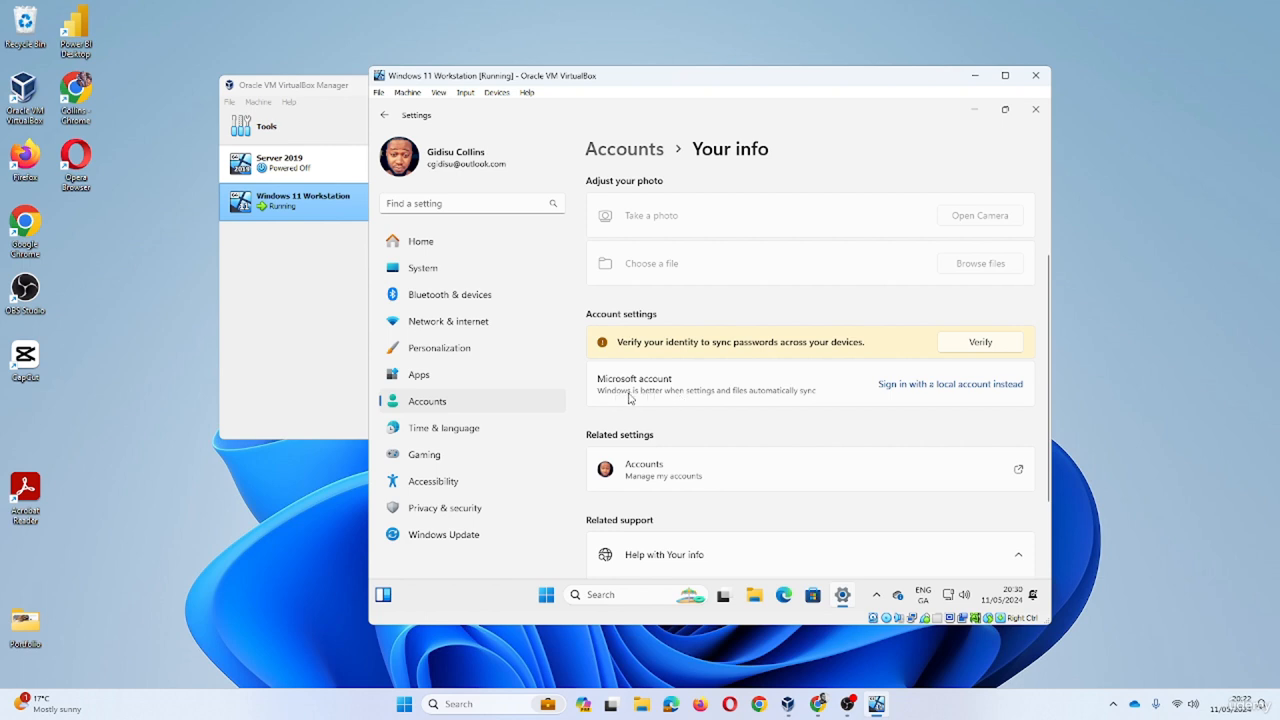
- Choose 'Sign in with a local account instead' and verify identity with the current account password
click(931, 388)
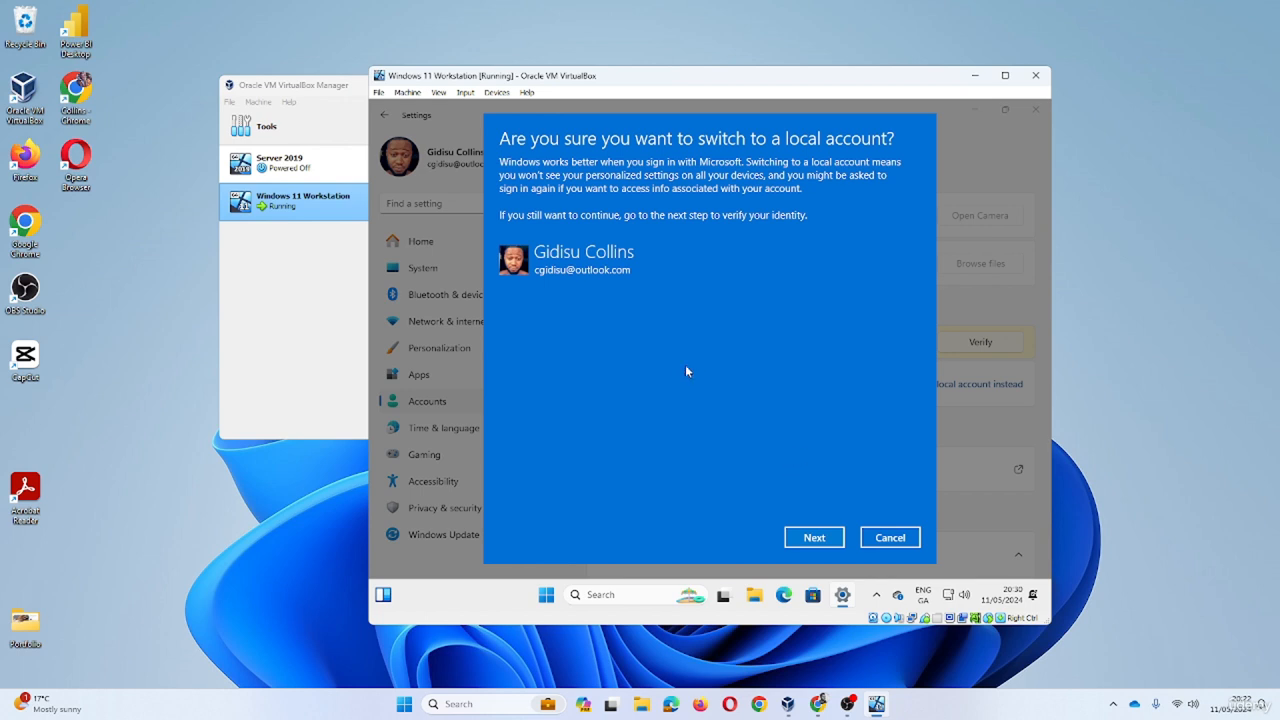
click(835, 543)
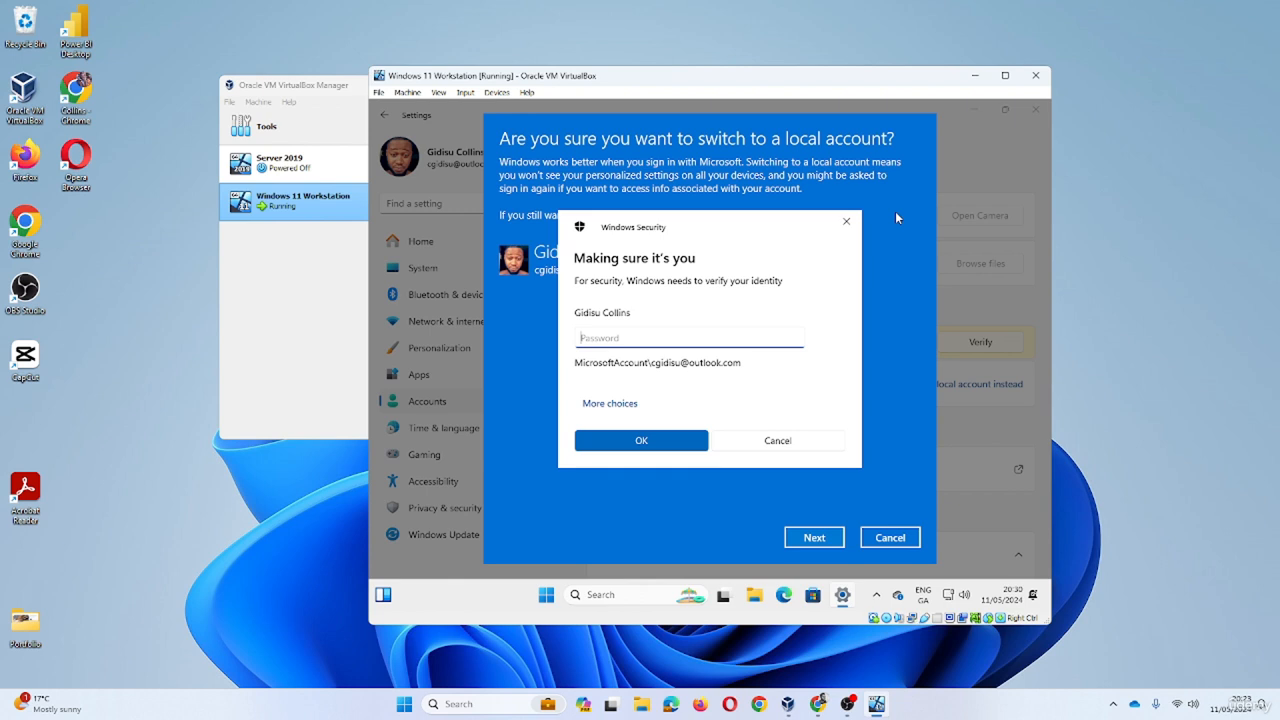
text(••••••••••••••)
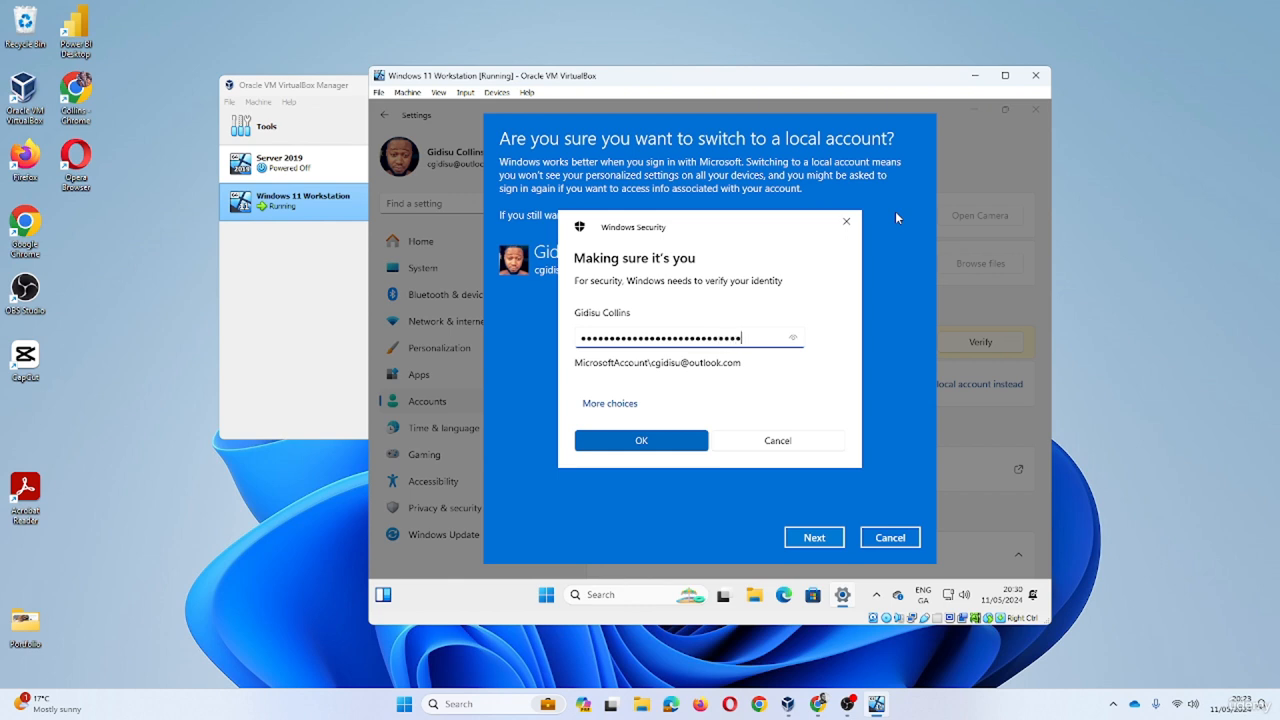
text(•)
click(690, 449)
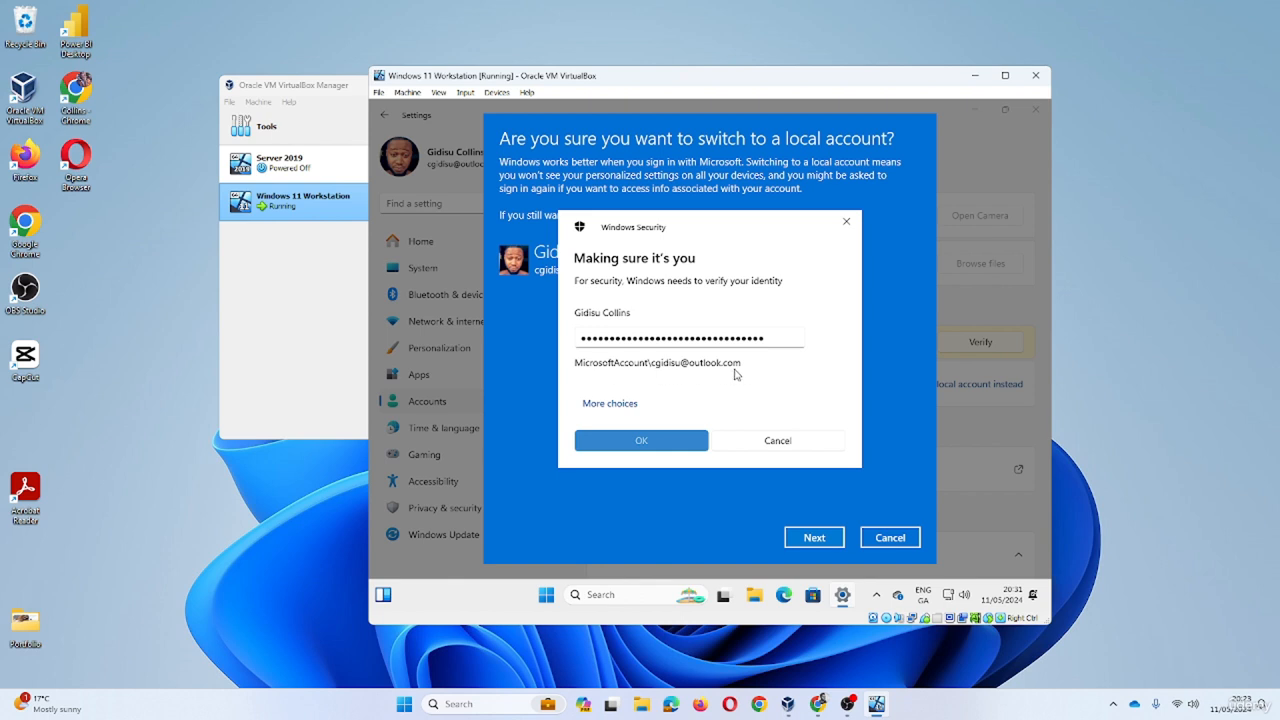
key(Return)
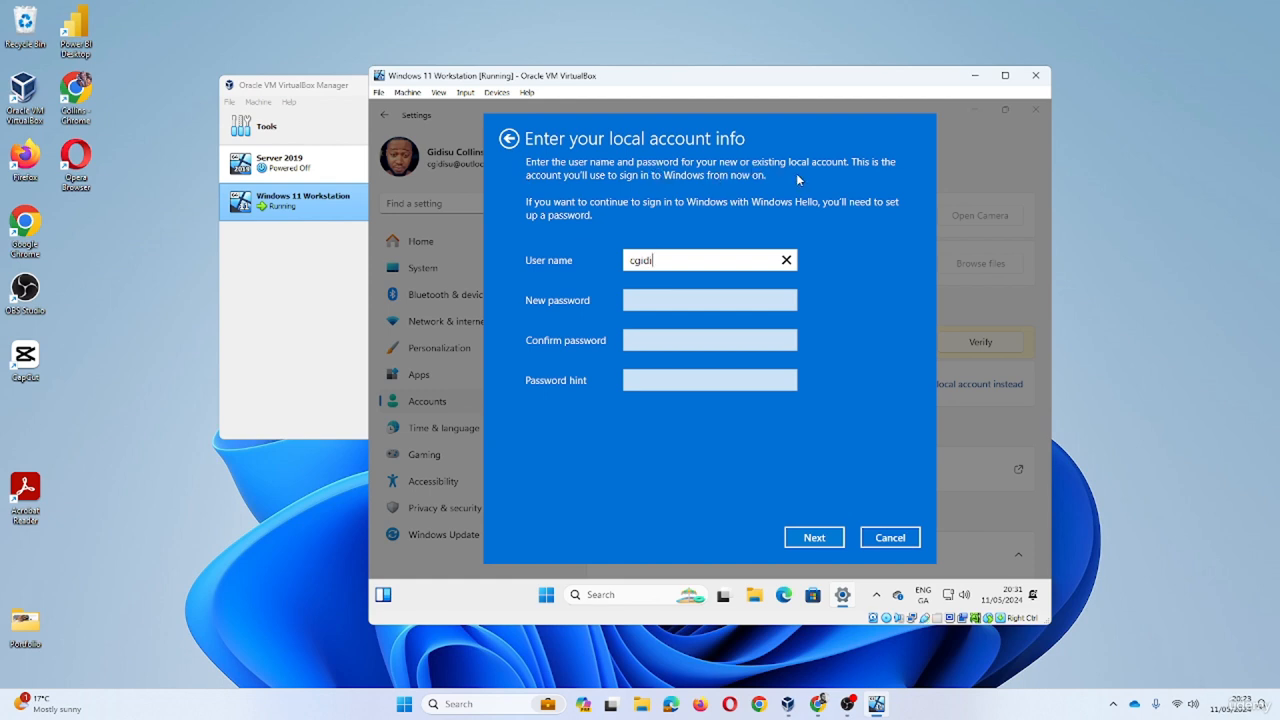
- Enter user name 'Administrator' and a new password in the local account form, then try Next
drag(675, 265, 592, 261)
text(Administrator)
click(682, 303)
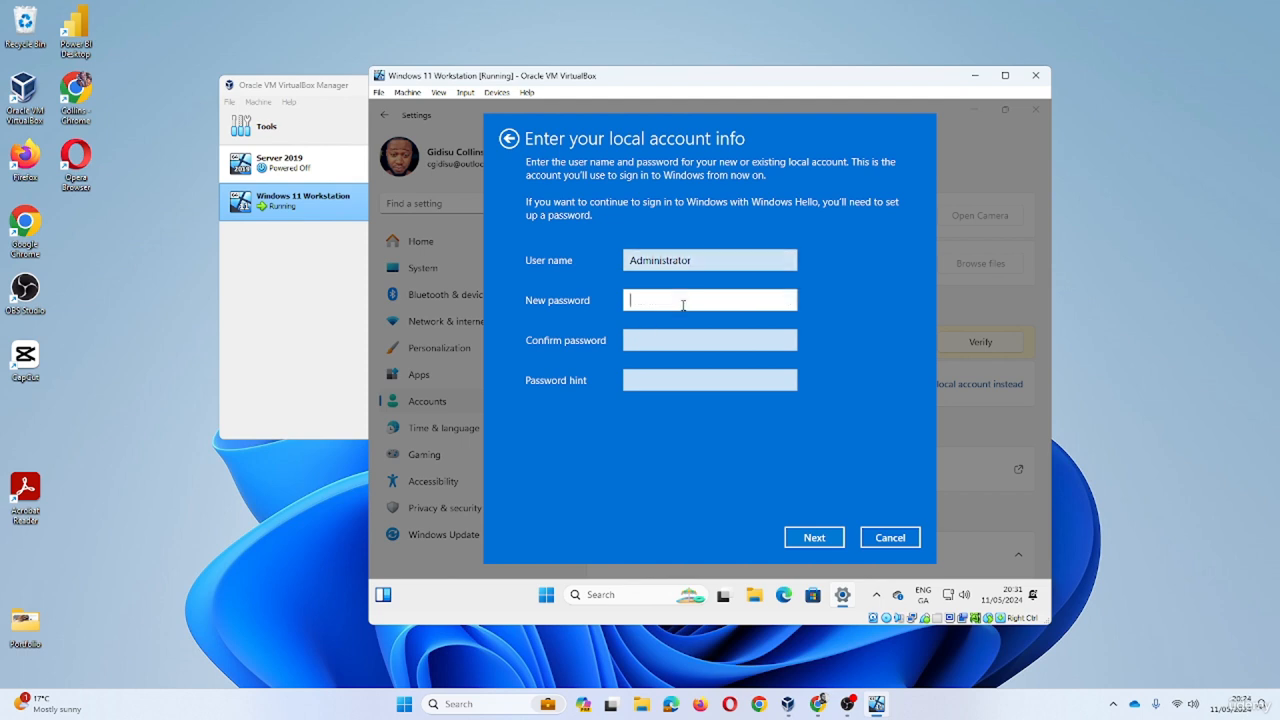
text(Pas)
drag(643, 302, 598, 301)
text(Password)
key(Tab)
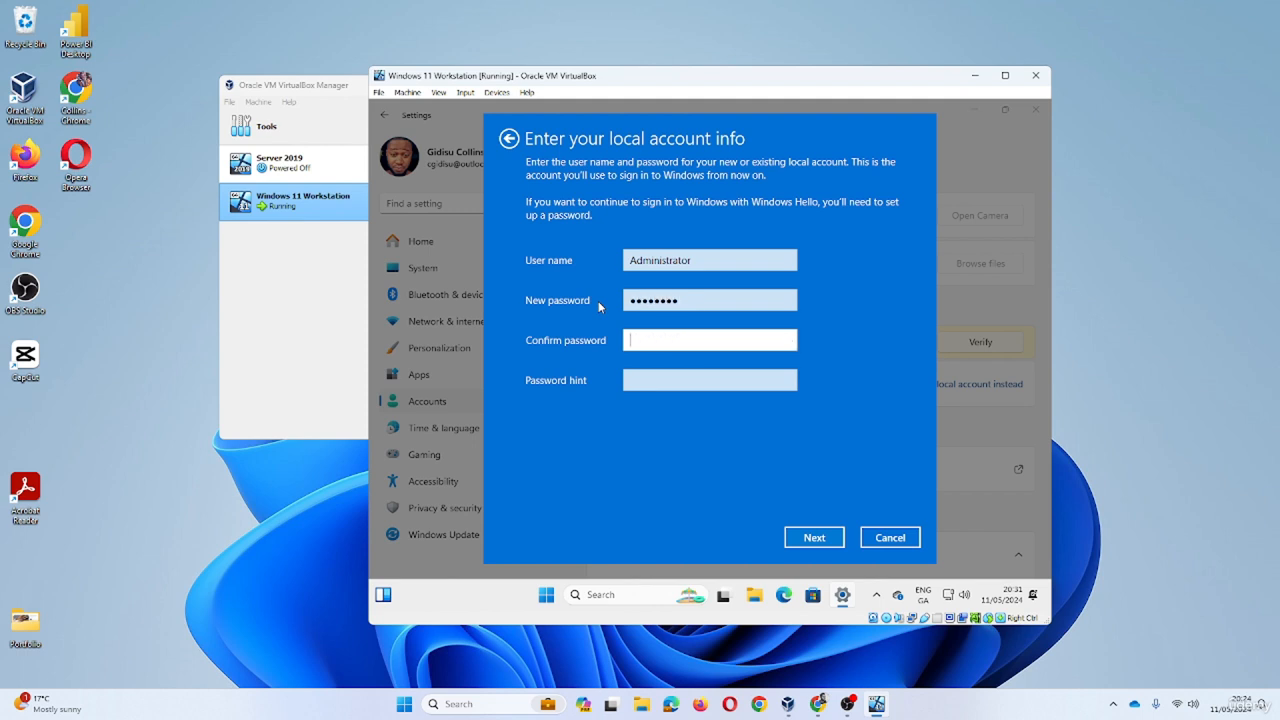
text(Password)
click(814, 537)
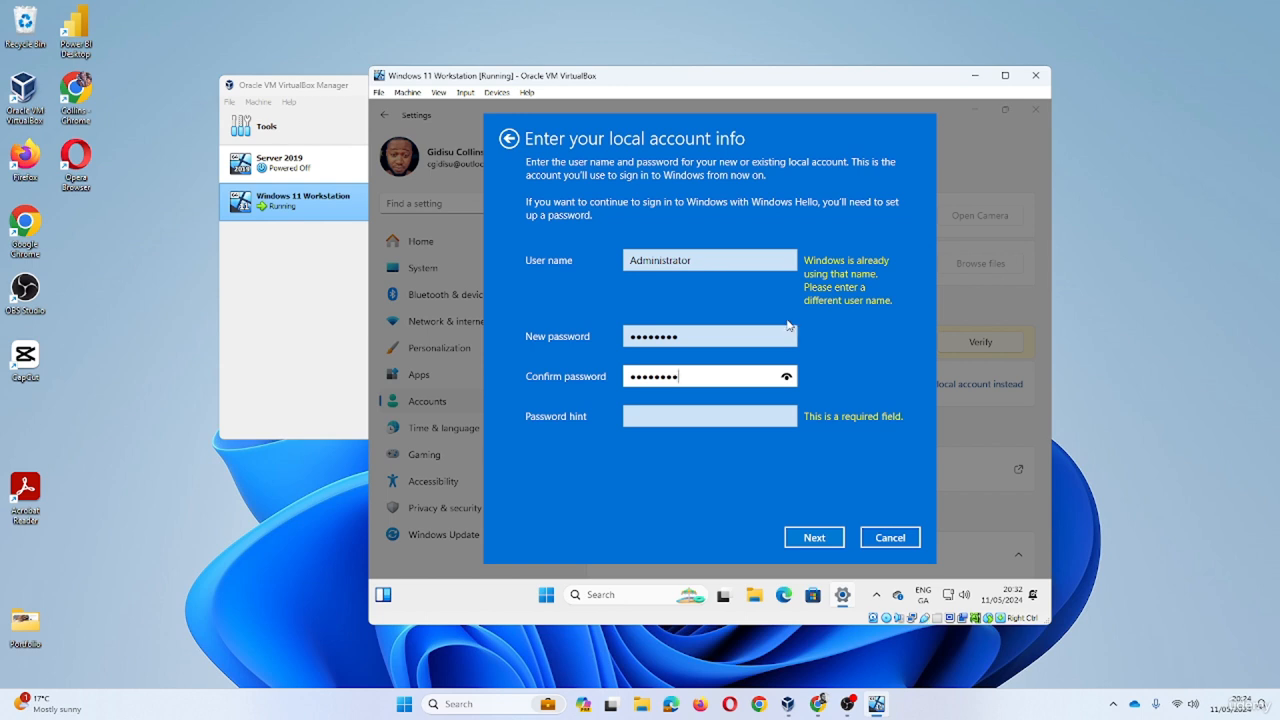
- Change the user name to 'local' and recheck it
click(705, 260)
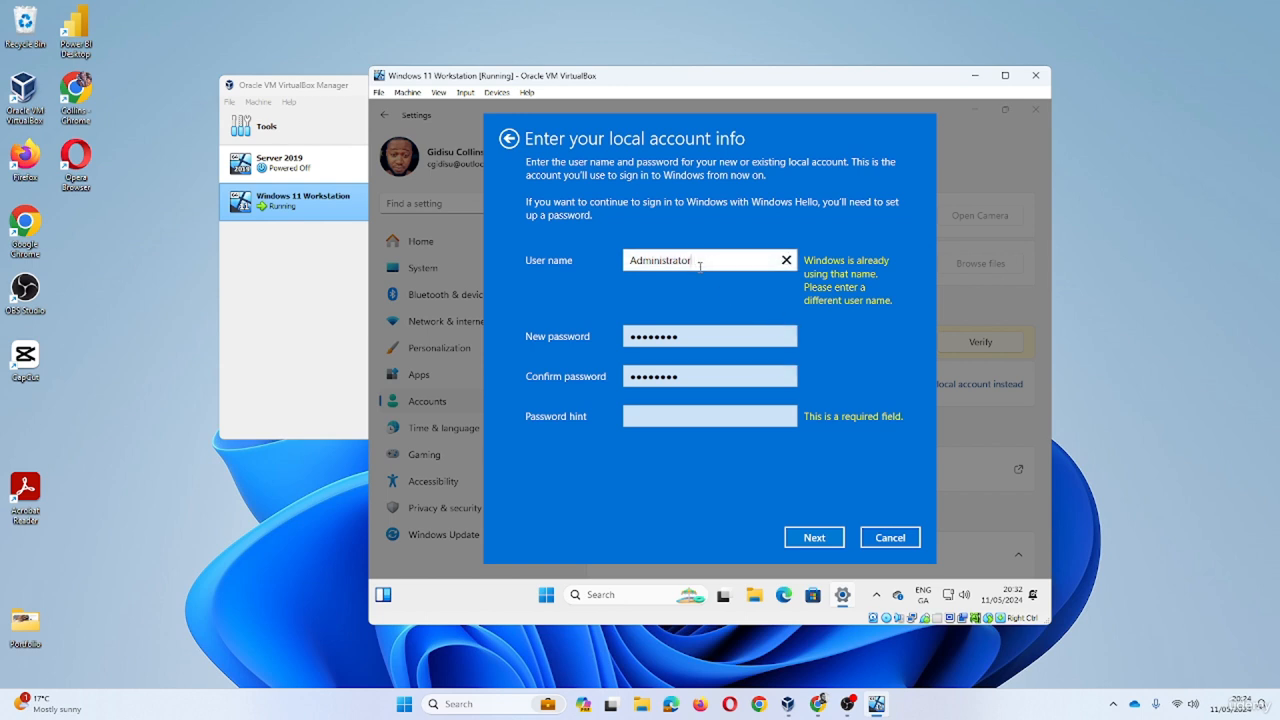
drag(705, 260, 613, 270)
key(Right)
text(local)
key(Delete)
text(a)
key(Right)
key(Right)
key(Right)
key(Right)
key(Delete)
key(Delete)
key(Delete)
key(Delete)
key(Delete)
key(BackSpace)
key(BackSpace)
key(BackSpace)
click(826, 545)
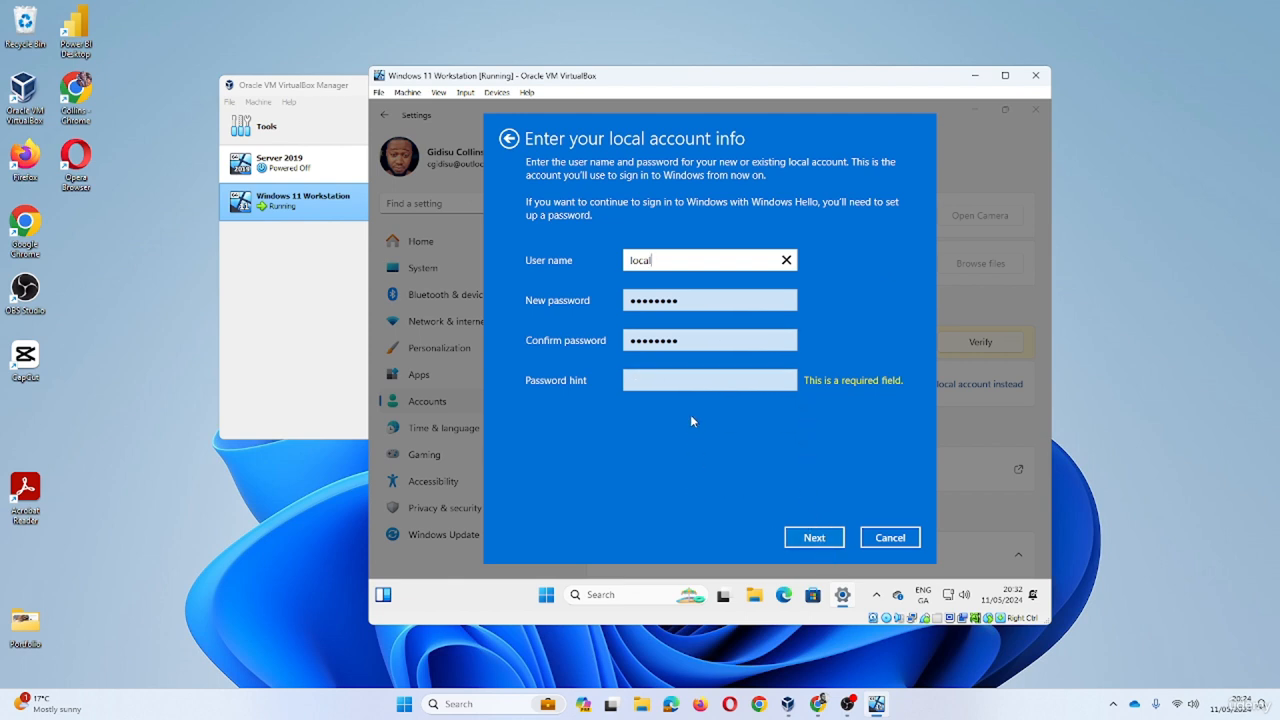
- Add password hint 'same', sign out and finish, then close the name-already-in-use error
click(674, 382)
text(same)
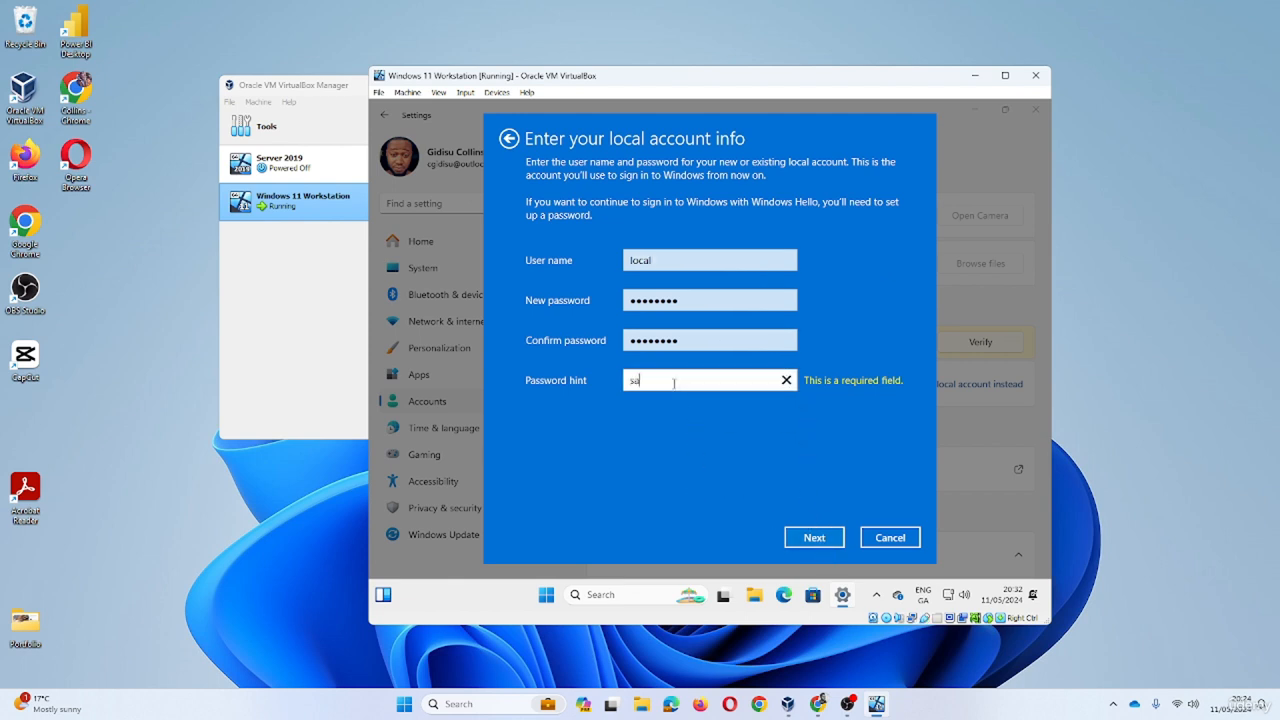
click(812, 538)
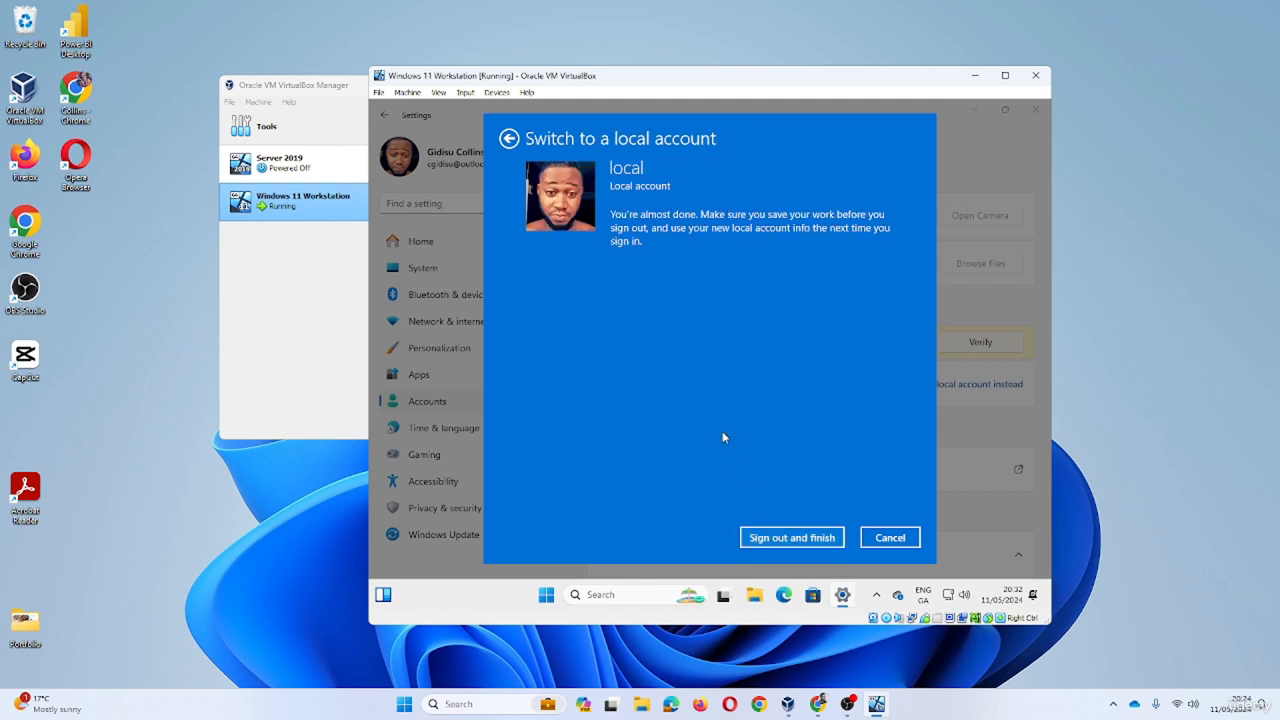
click(792, 545)
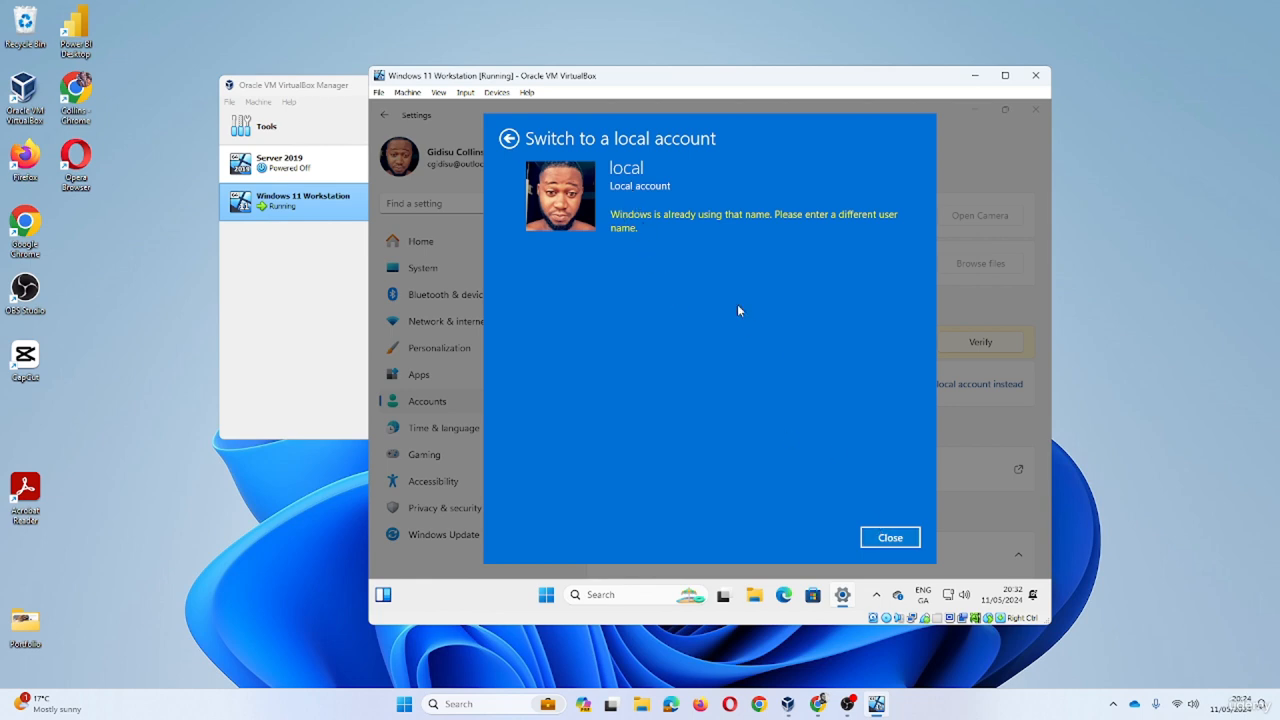
click(890, 540)
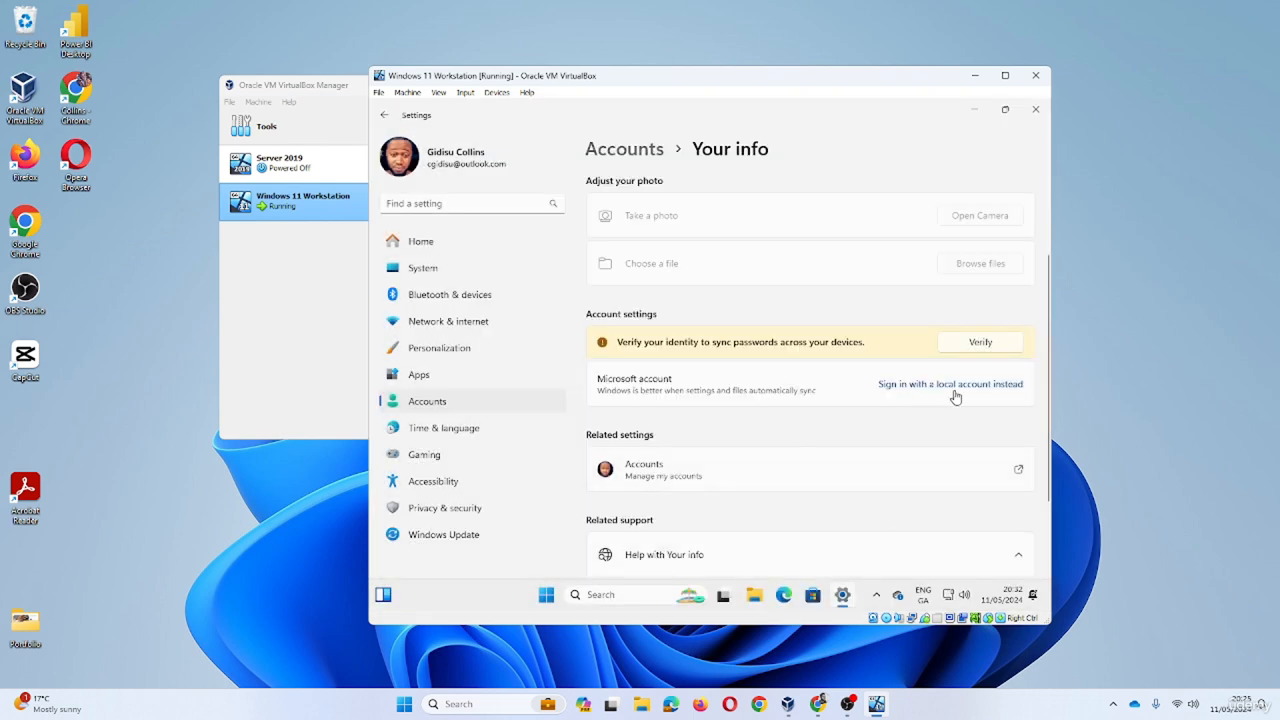
- Restart the switch to a local account and verify identity with the account password
click(957, 388)
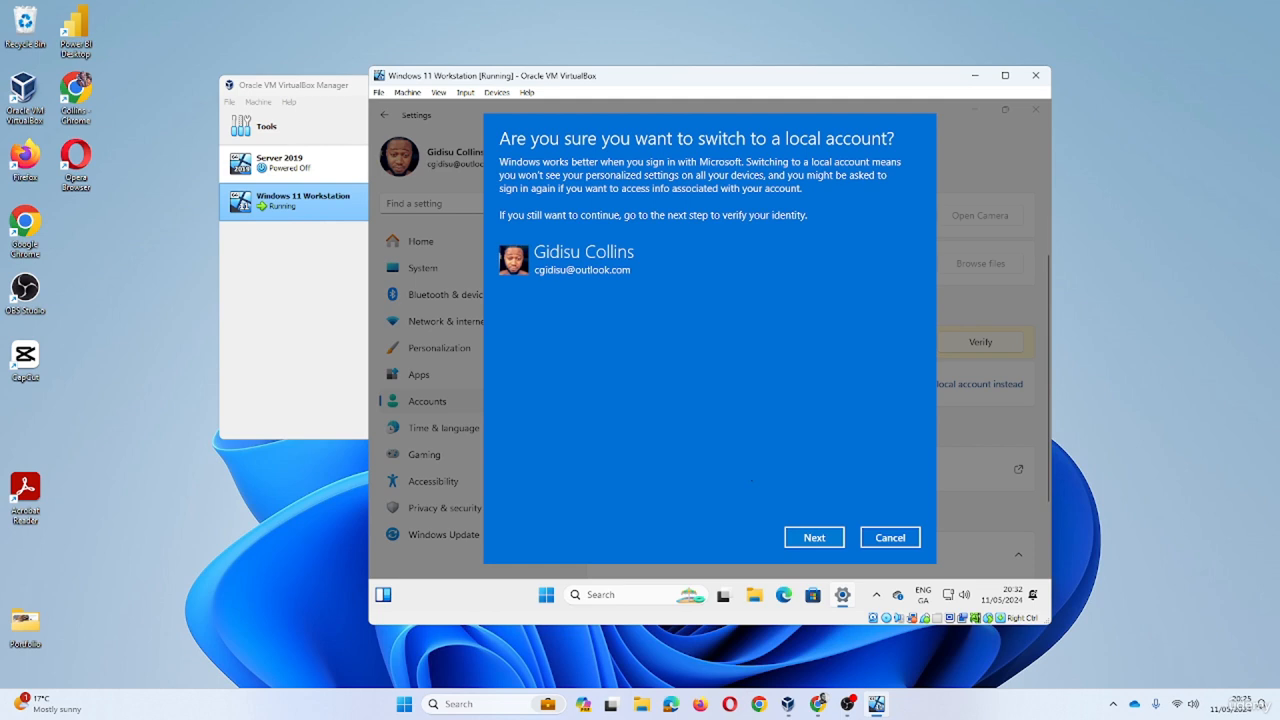
click(806, 537)
text(••)
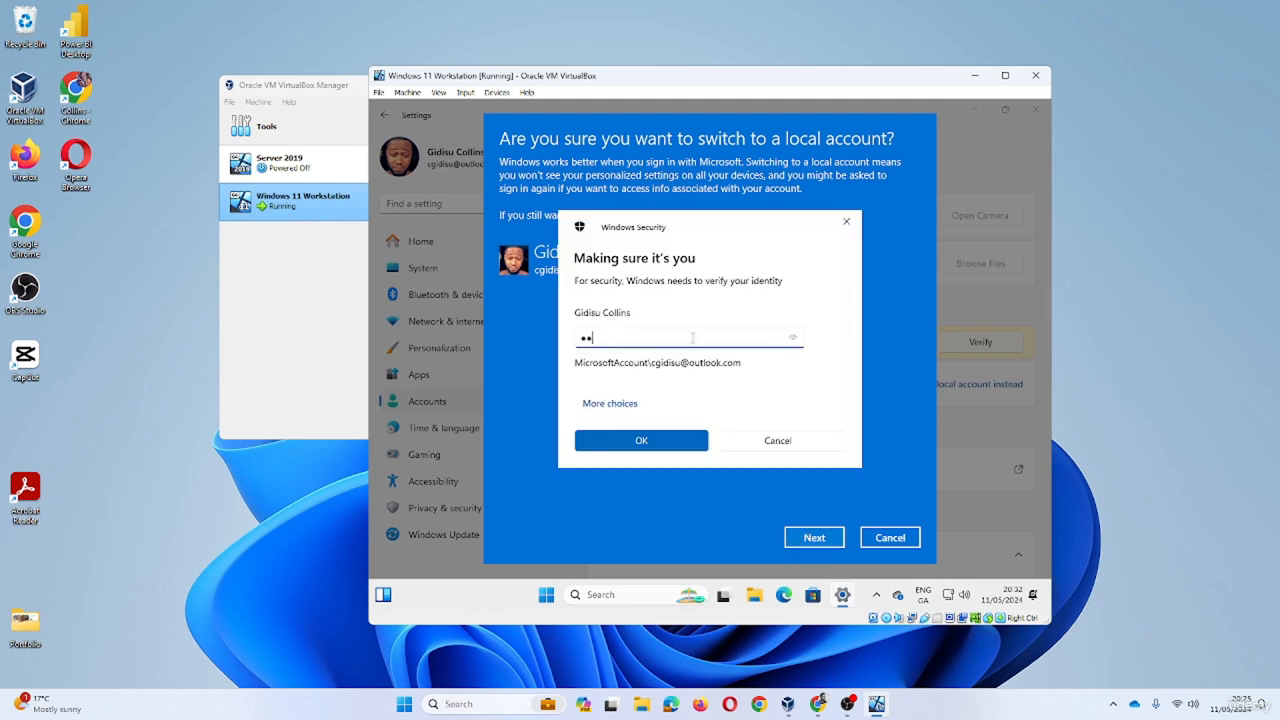
key(BackSpace)
key(BackSpace)
text(••••••••••••••••••••••••••••••••)
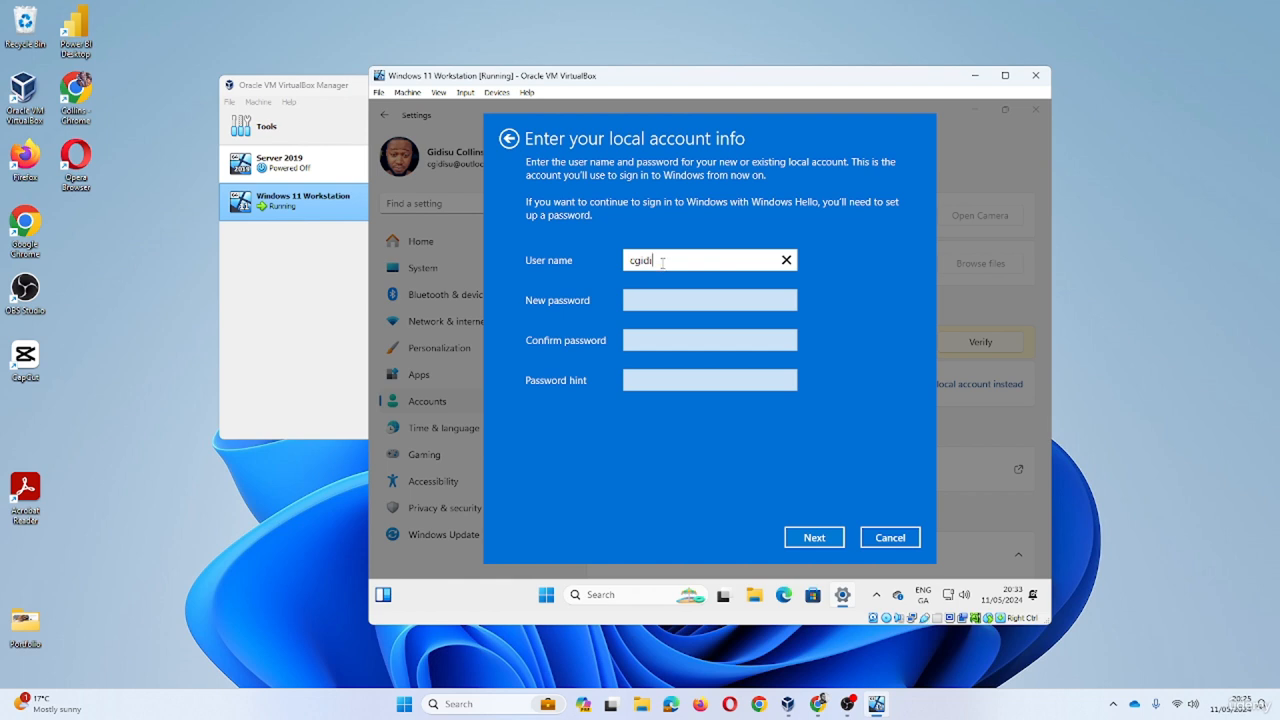
- Enter user name 'new', a confirmed password and a hint, then sign out and finish
text(new)
click(692, 306)
text(••••••••)
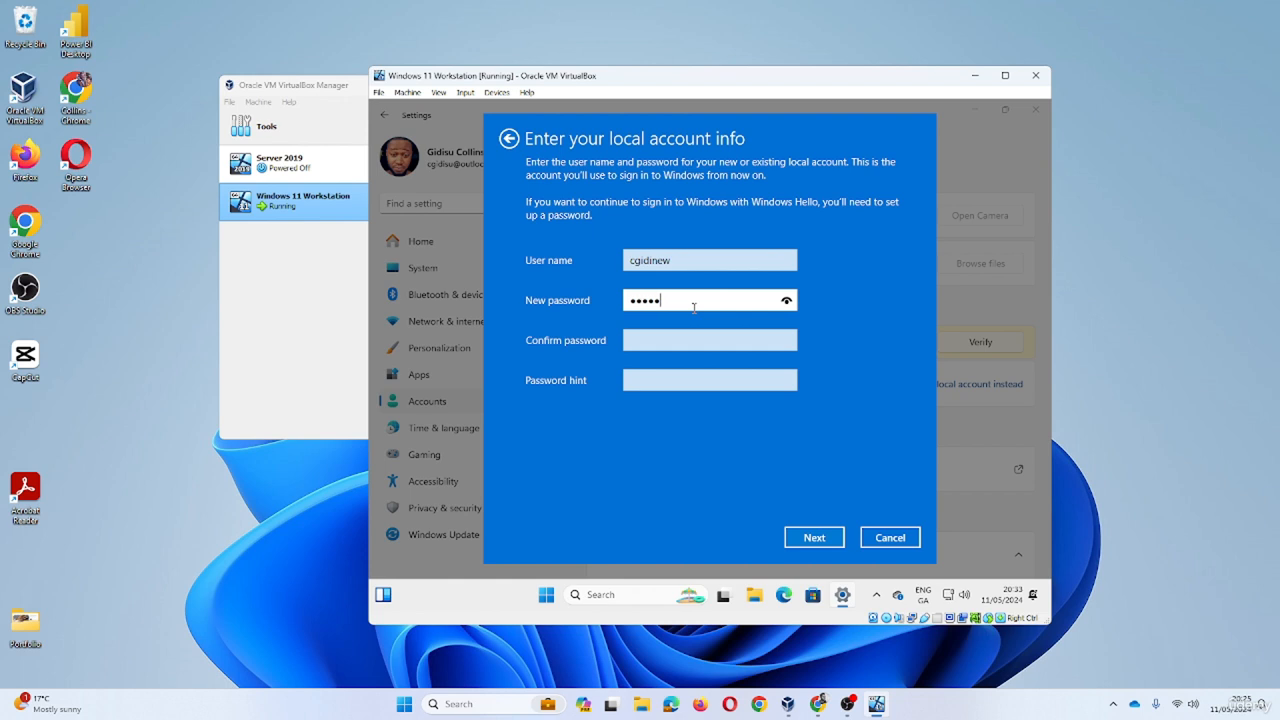
key(Tab)
text(••••••••)
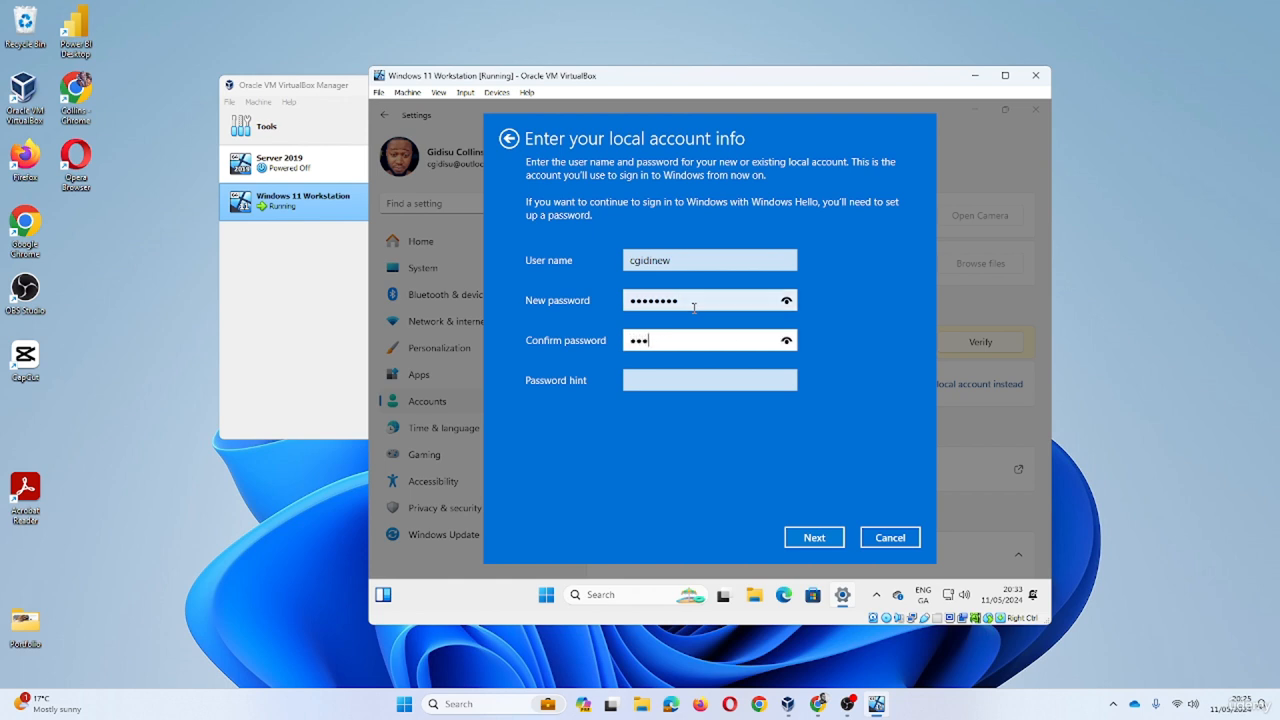
click(711, 380)
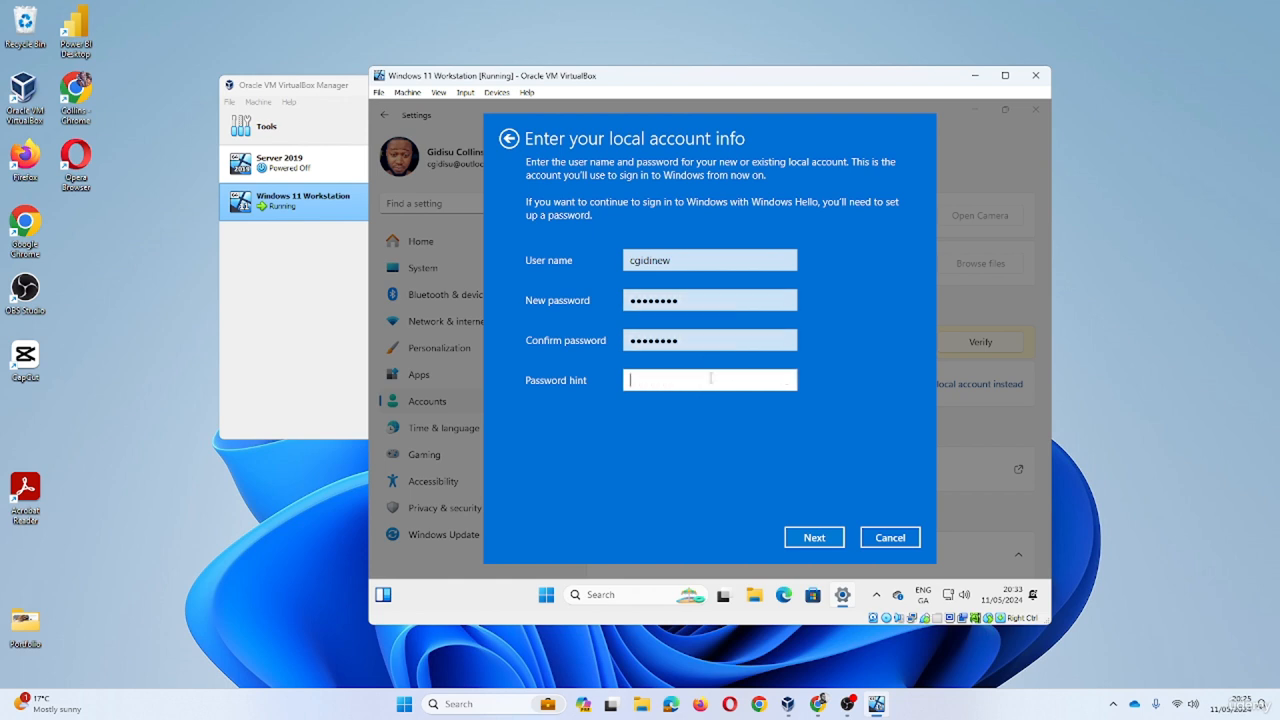
text(saeme)
key(BackSpace)
key(BackSpace)
key(BackSpace)
text(me)
click(815, 537)
click(783, 537)
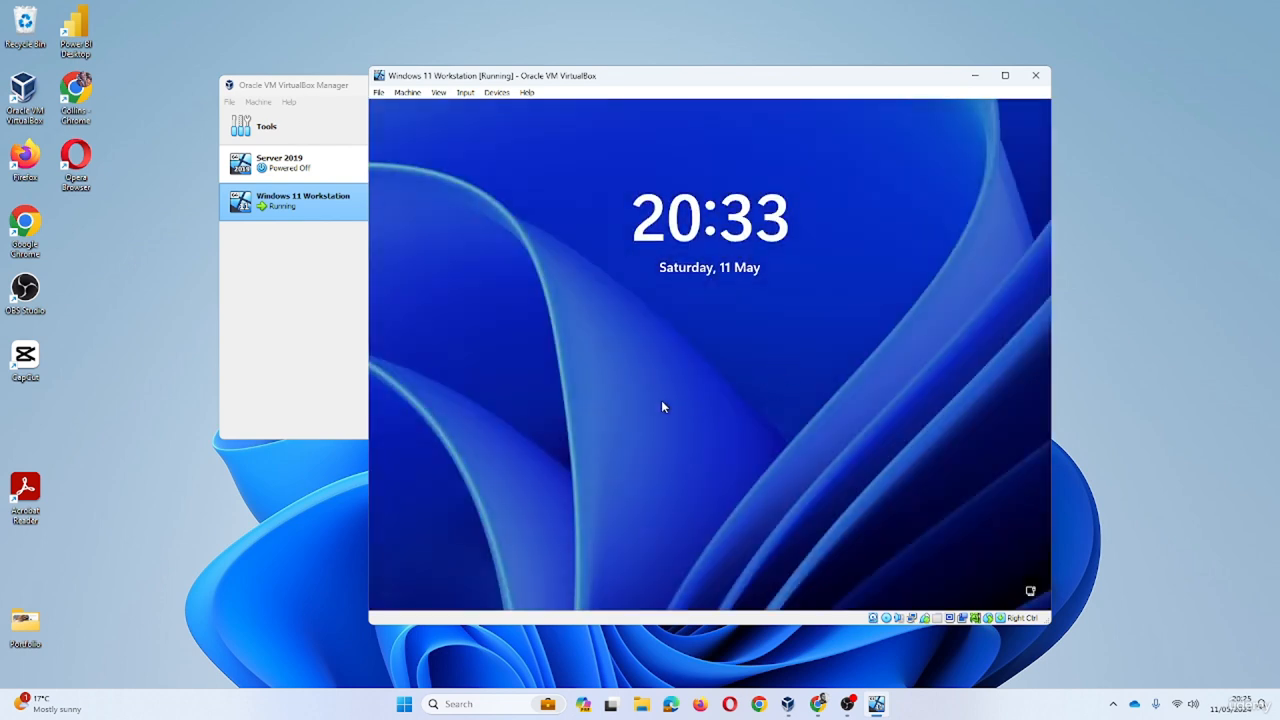
- Dismiss the lock screen and sign in as Administrator with the account password
click(625, 363)
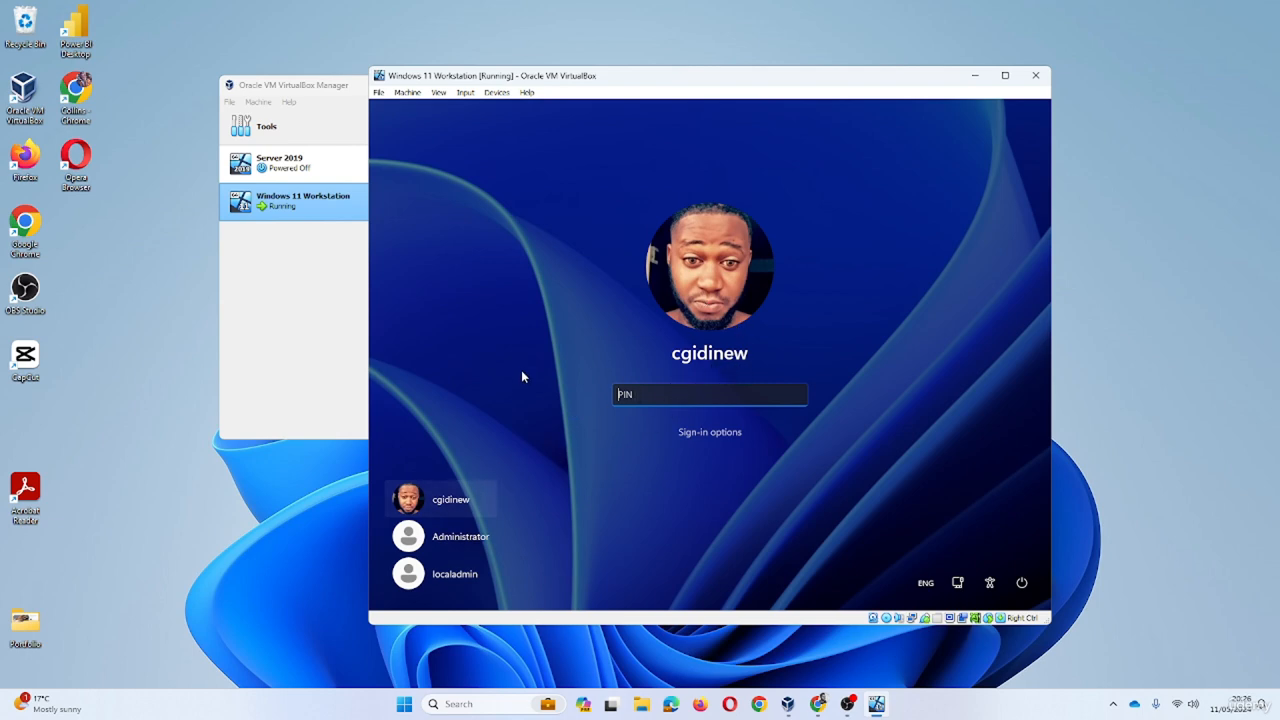
click(453, 538)
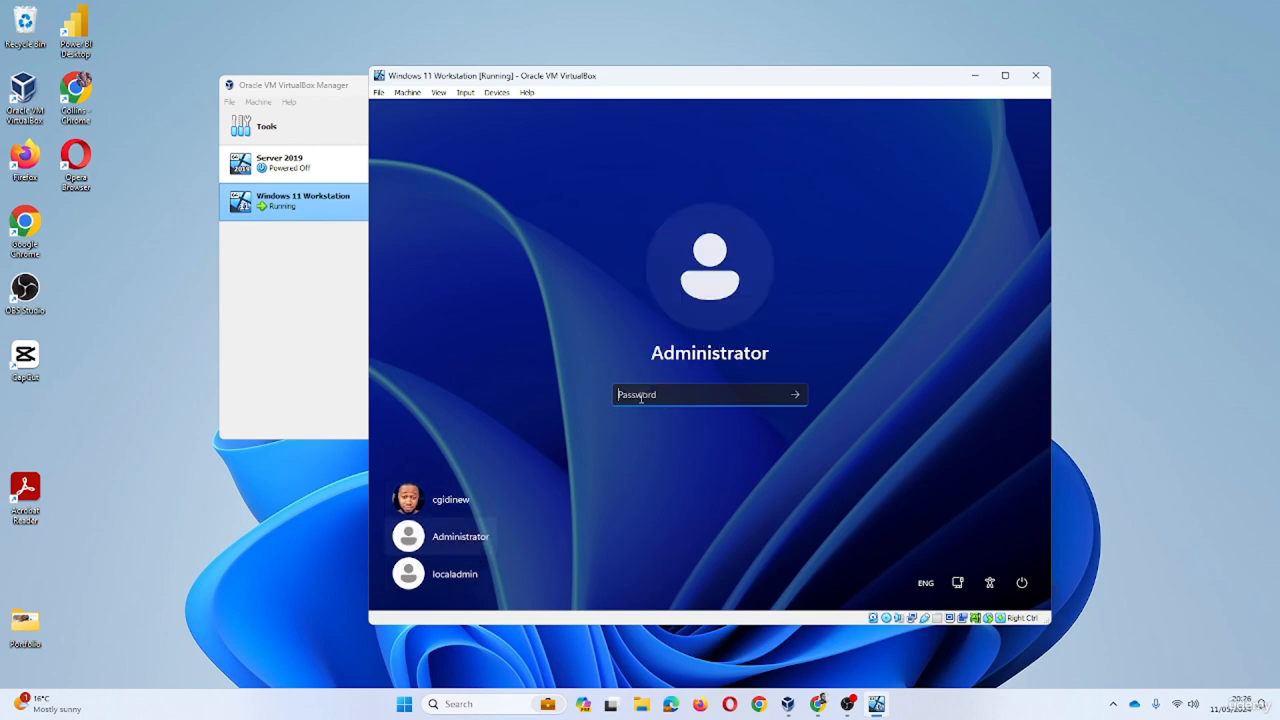
text(*********)
key(Return)
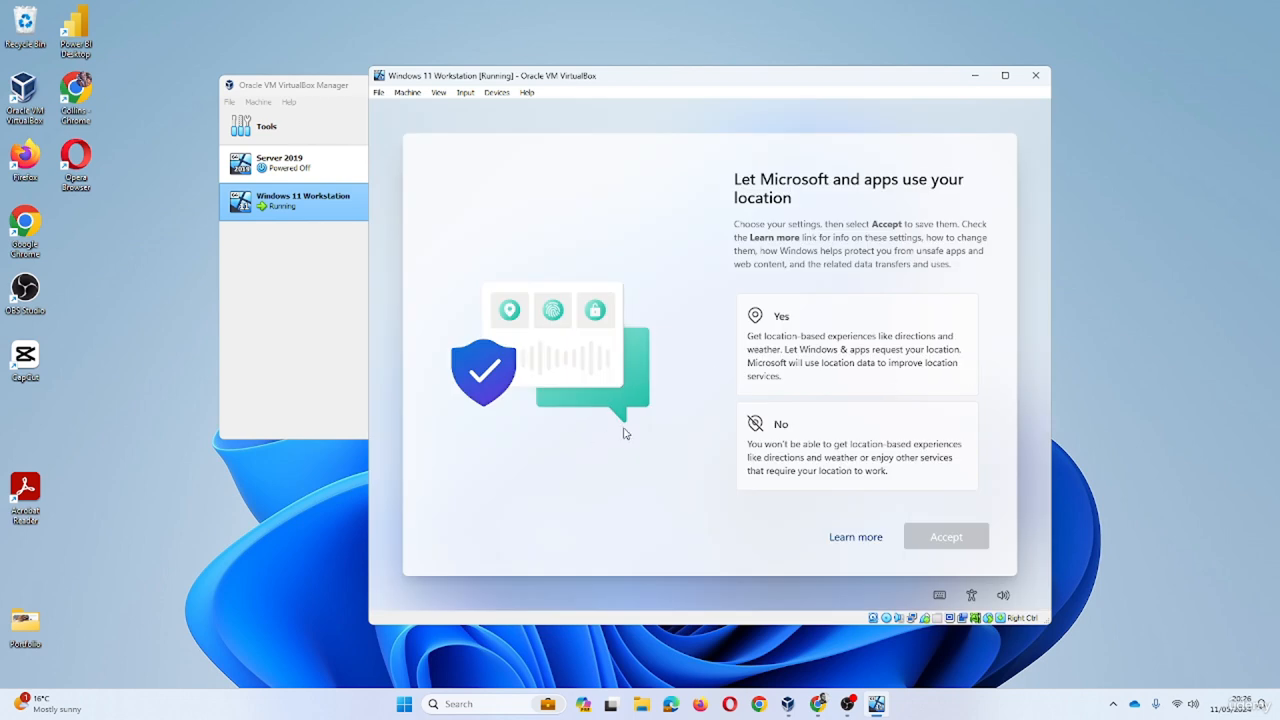
- Decline location and Find my device, and send only required diagnostic data
click(781, 439)
click(942, 537)
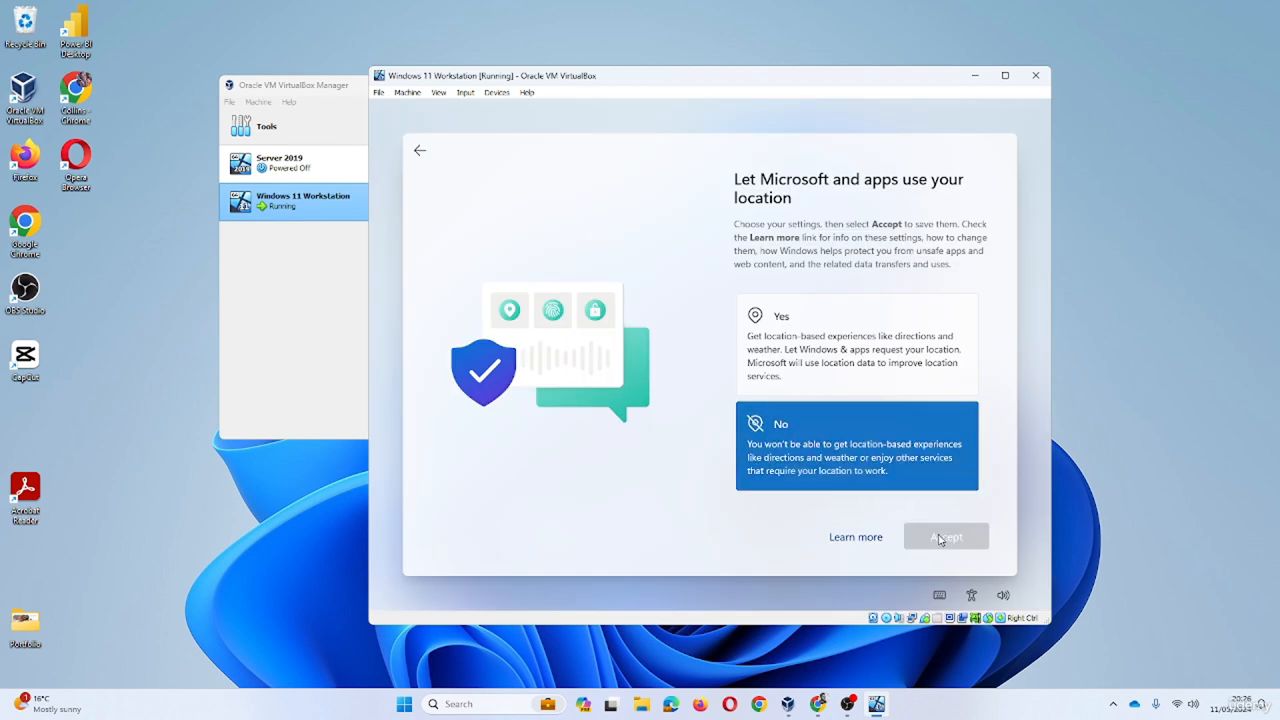
click(834, 453)
click(922, 535)
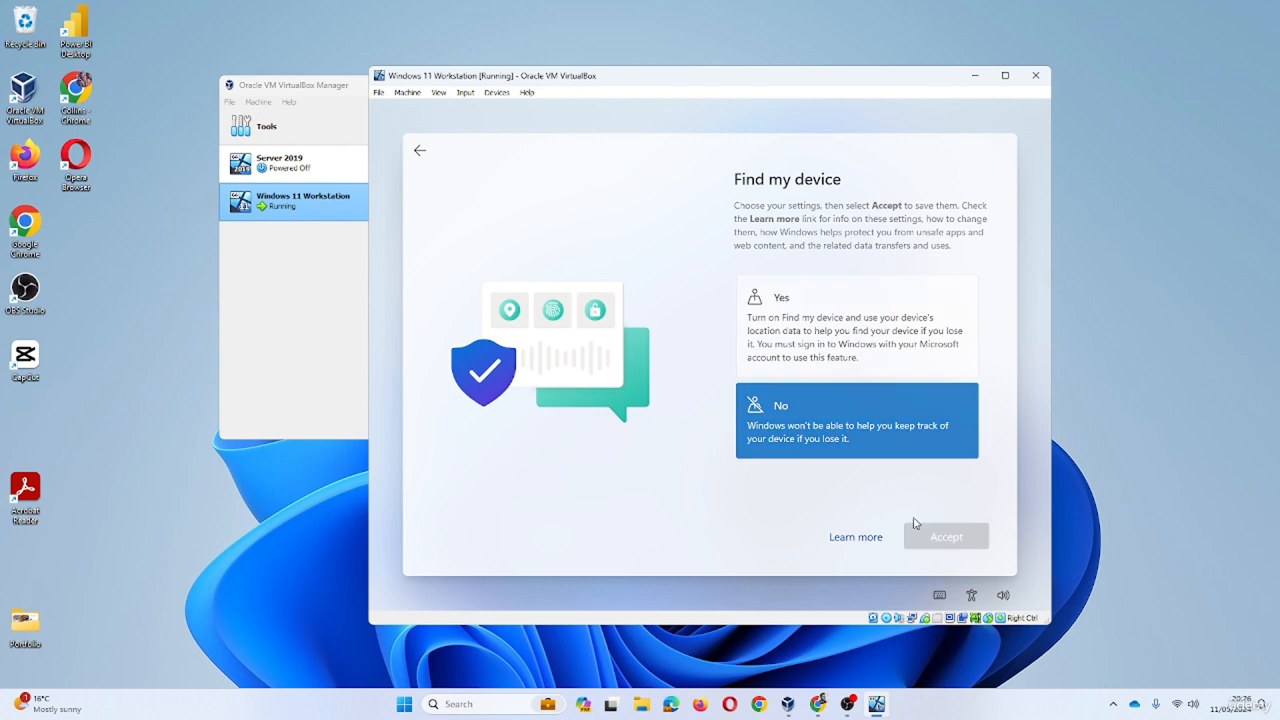
scroll(846, 423, down, 2)
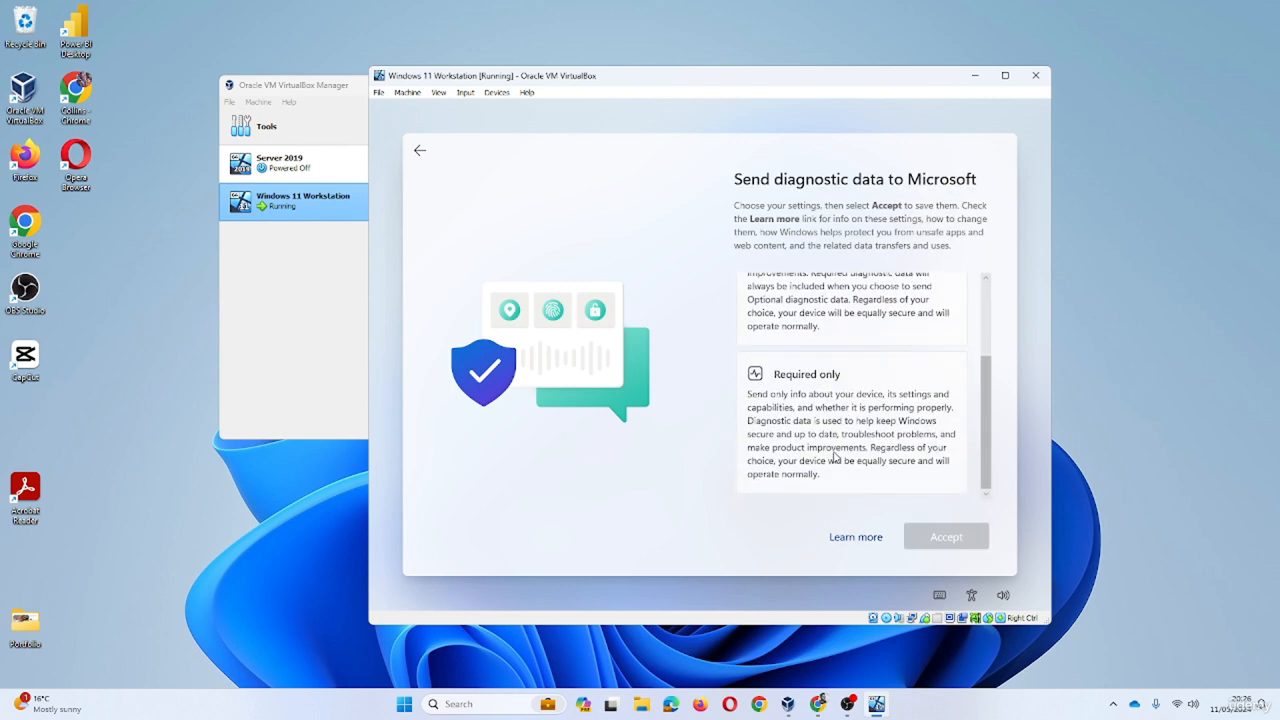
click(843, 462)
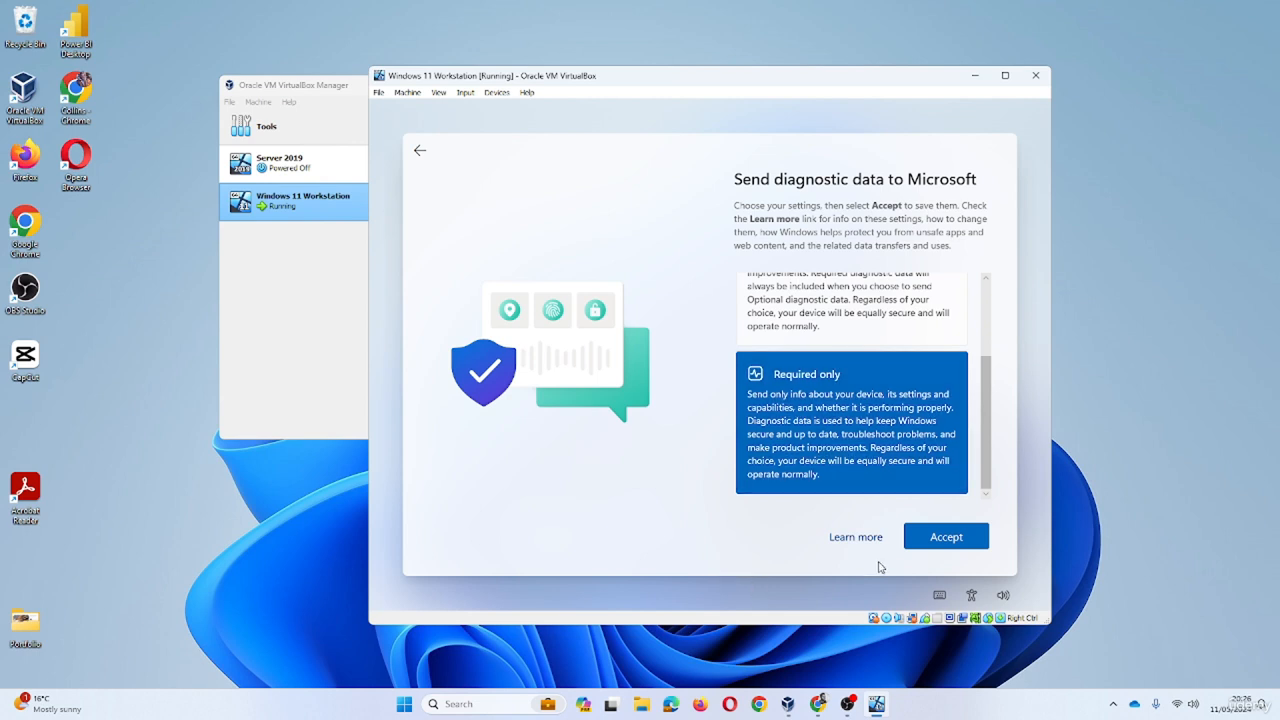
click(928, 540)
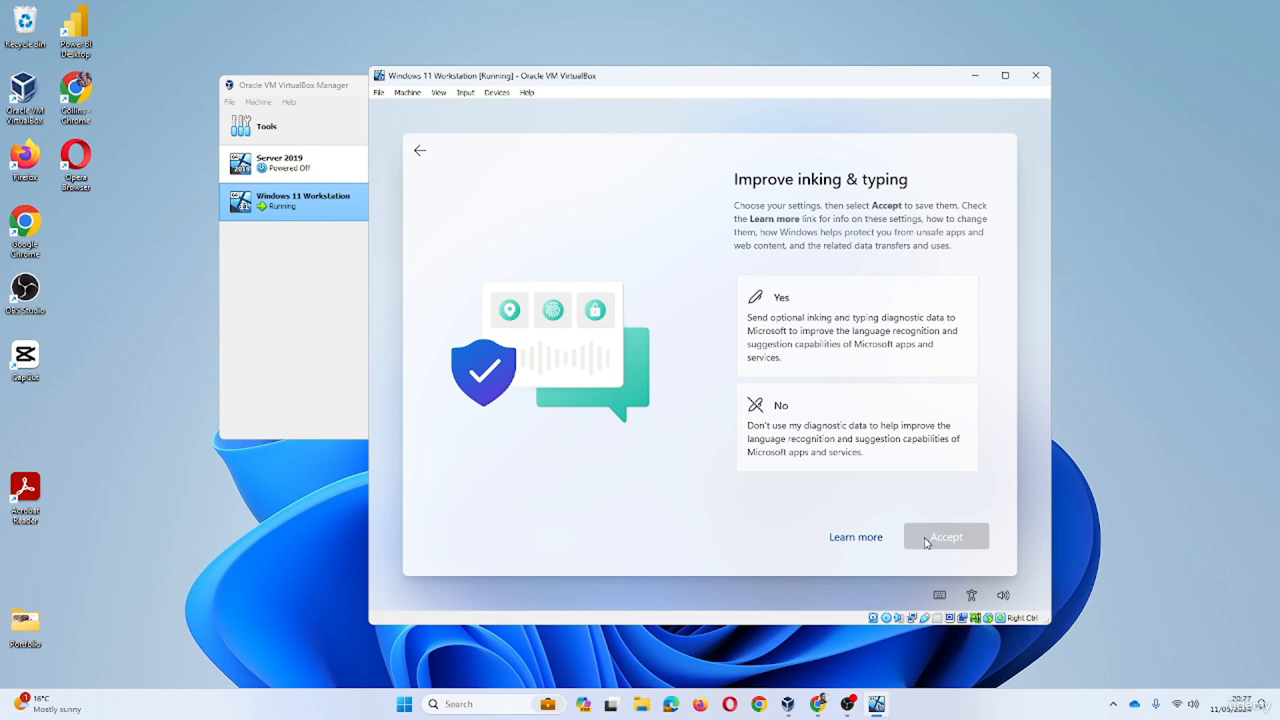
- Decline inking and typing, tailored experiences and the advertising ID to finish privacy setup
click(856, 446)
click(950, 537)
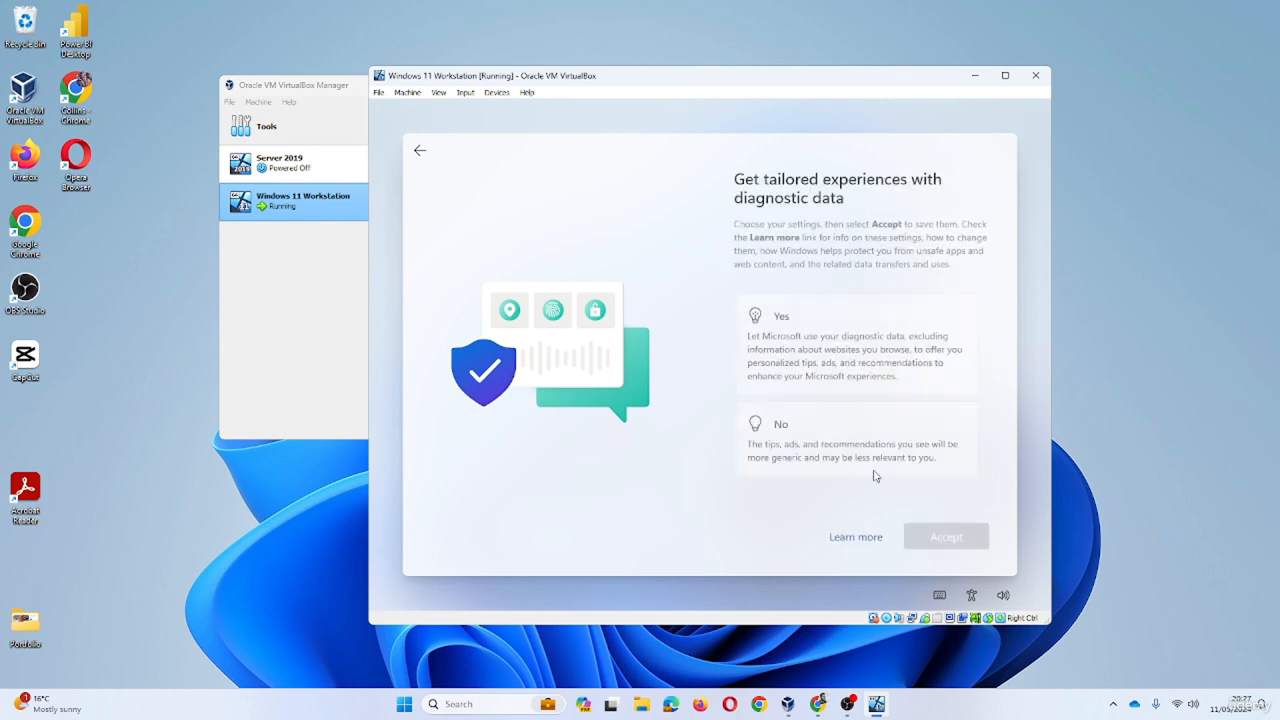
click(873, 474)
click(947, 537)
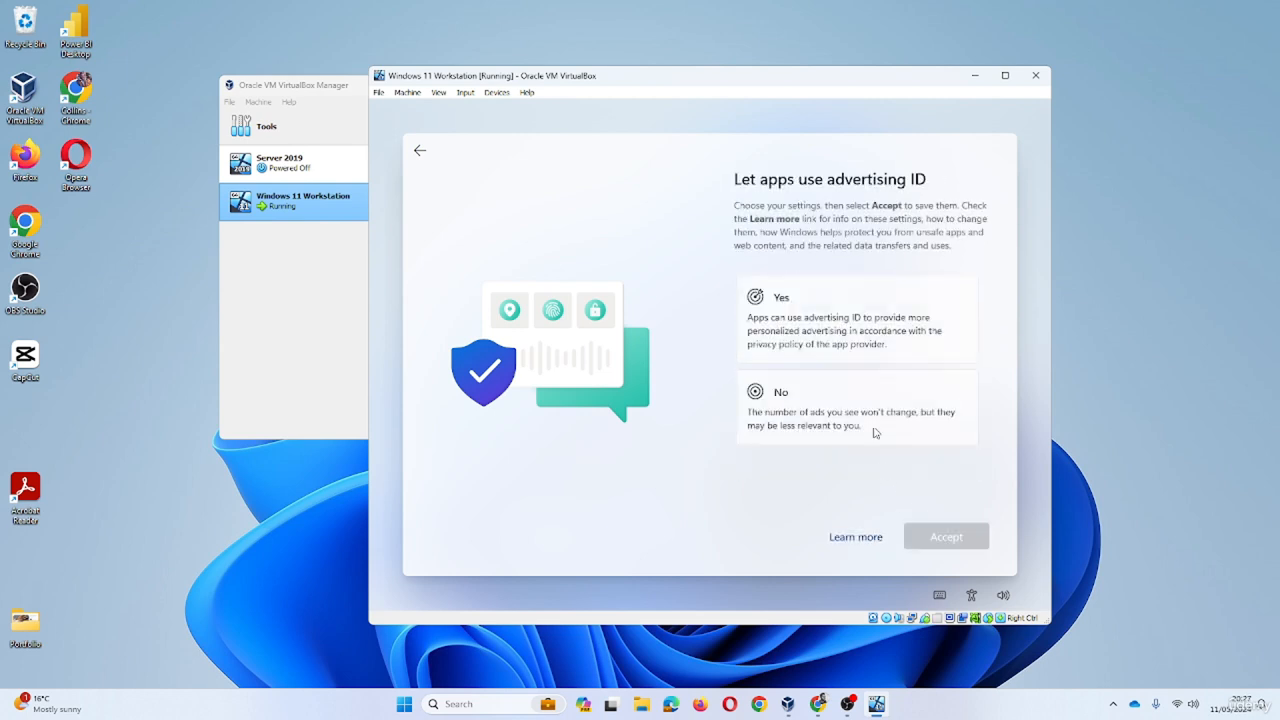
click(875, 432)
click(946, 537)
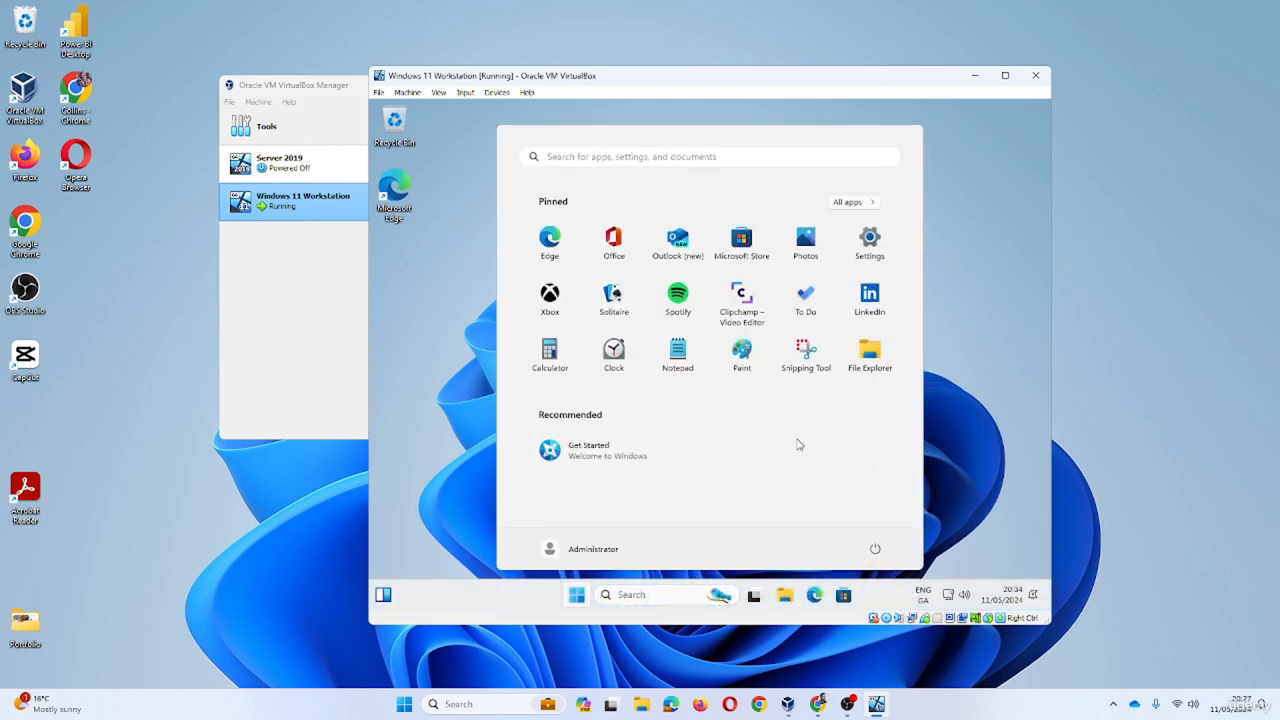
- Launch sysdm.cpl from the Run box and switch to the Advanced tab
key(super+r)
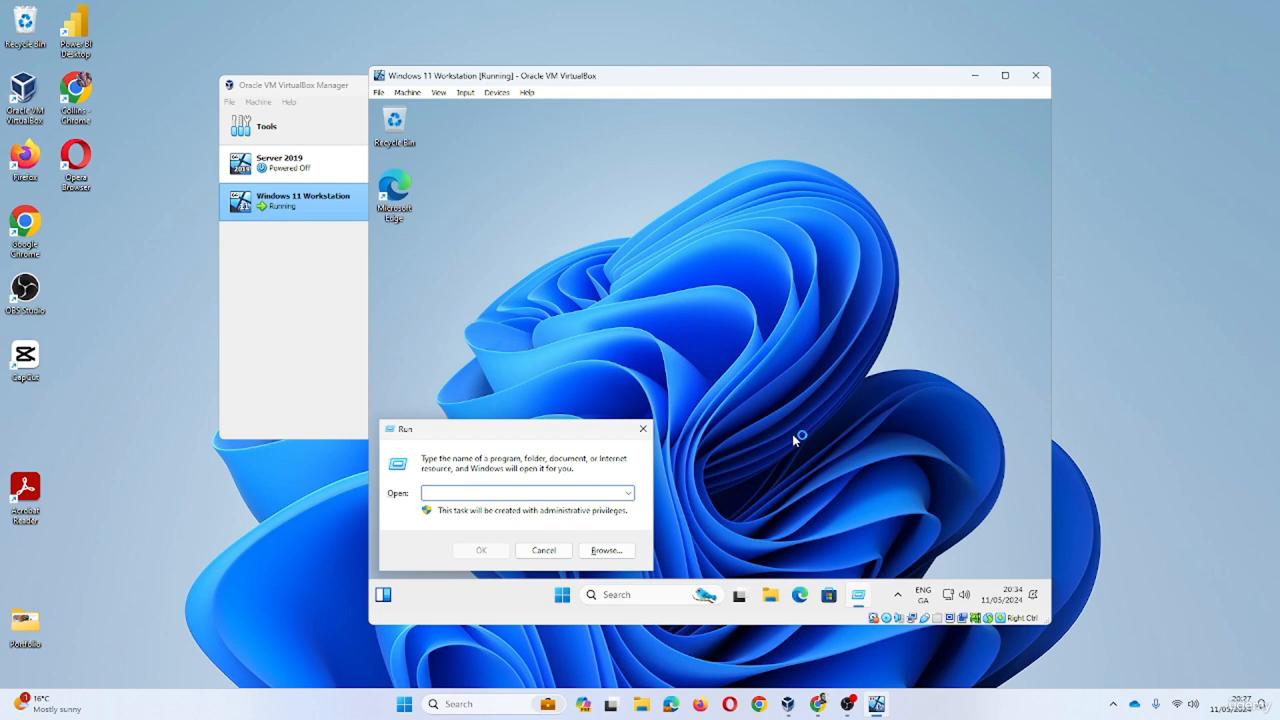
text(sysdm)
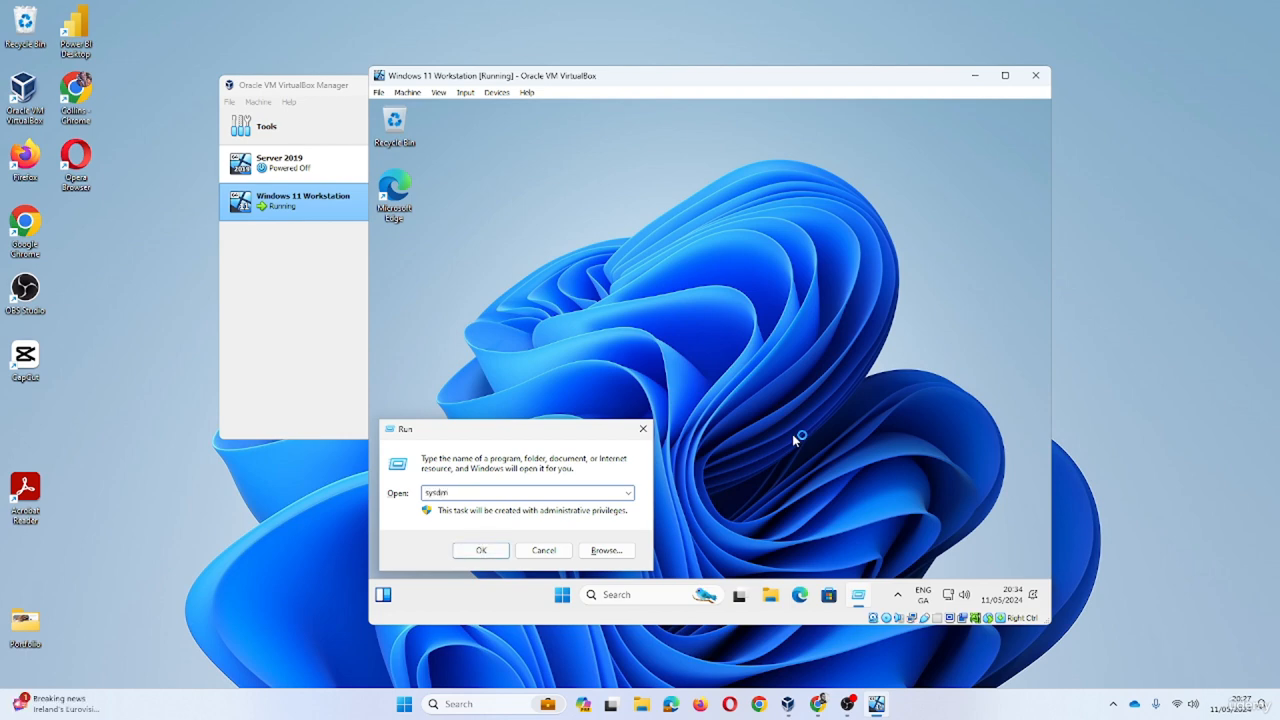
text(.cpl)
key(Return)
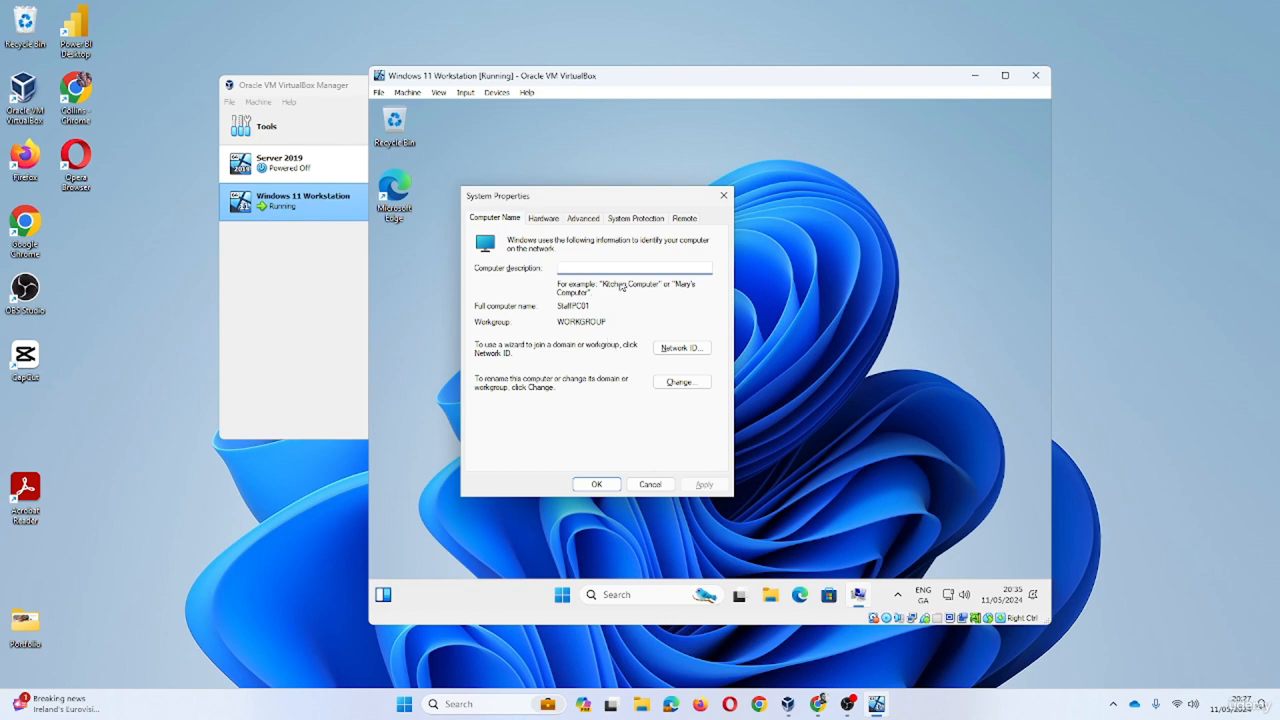
click(588, 219)
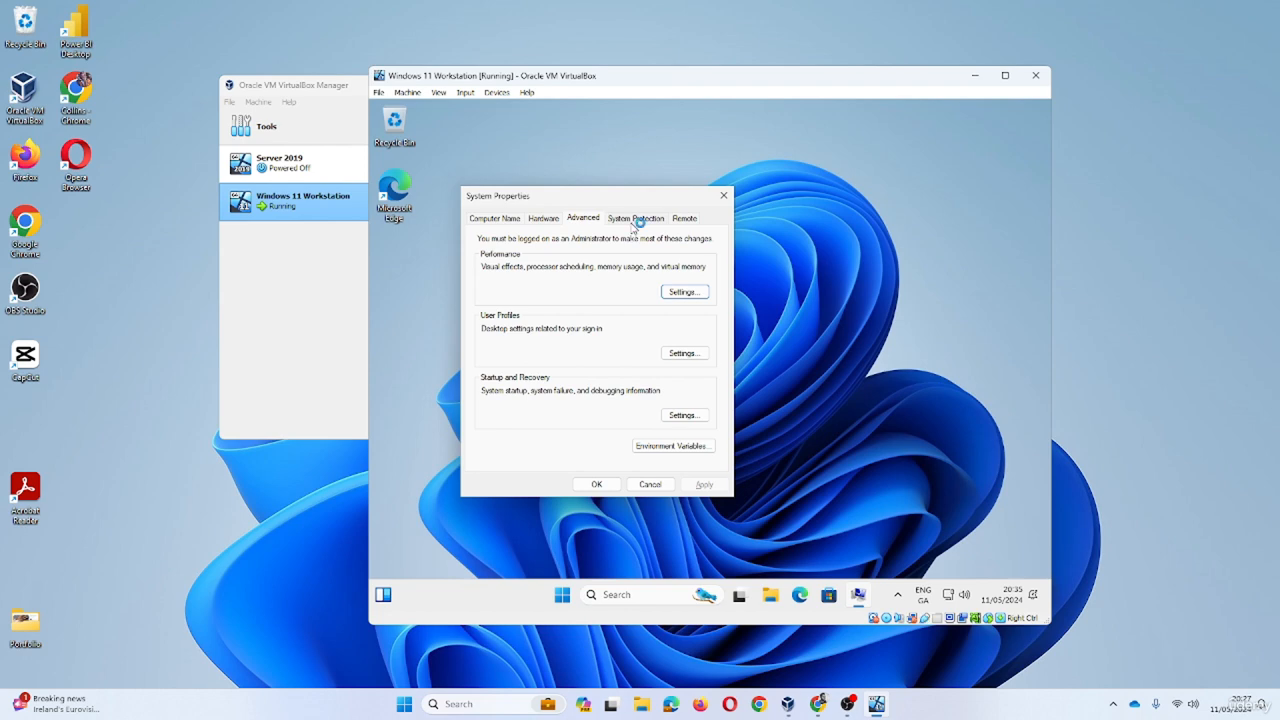
- Delete the new local user's profile in User Profiles, confirm, and close both dialogs with OK
click(684, 355)
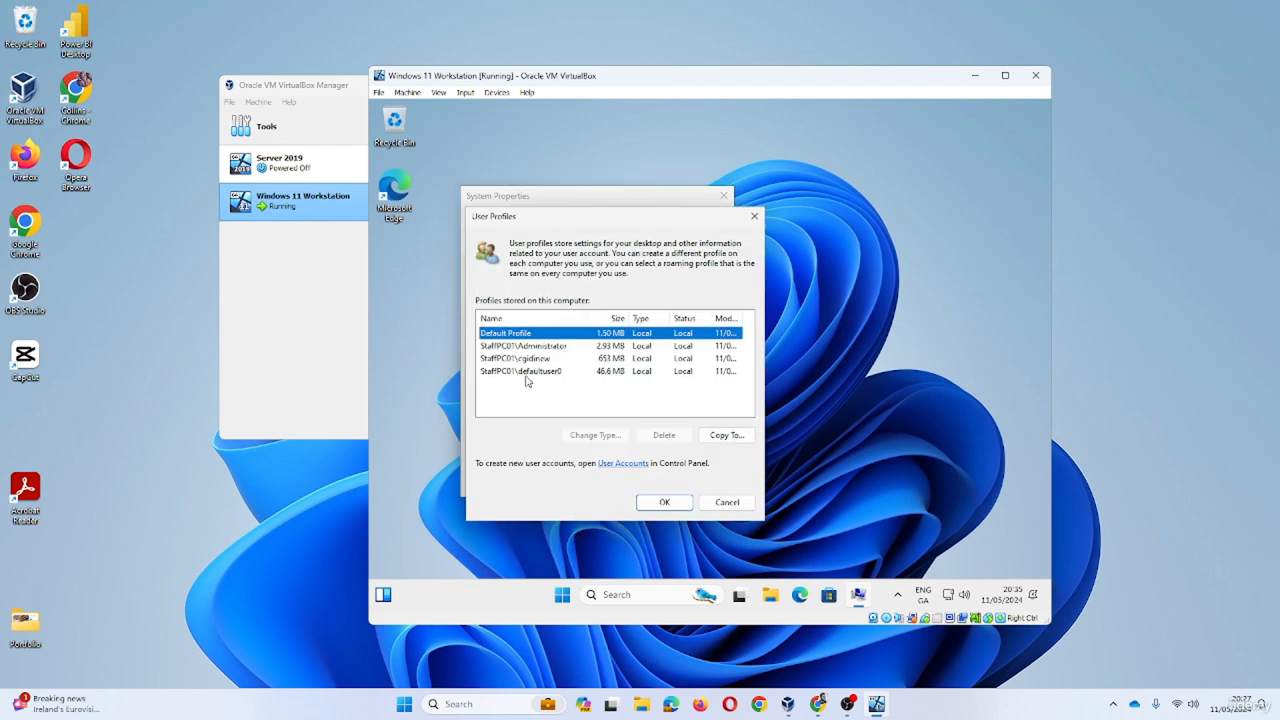
click(524, 362)
click(662, 436)
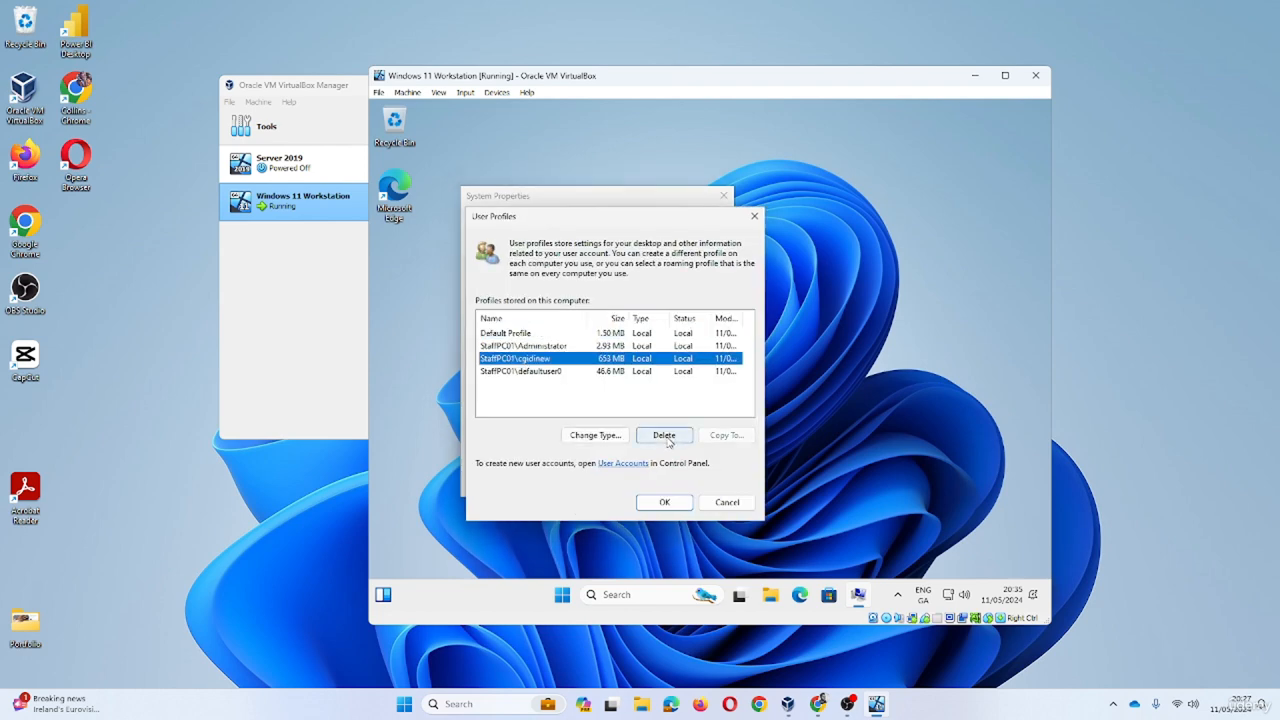
key(Left)
key(Return)
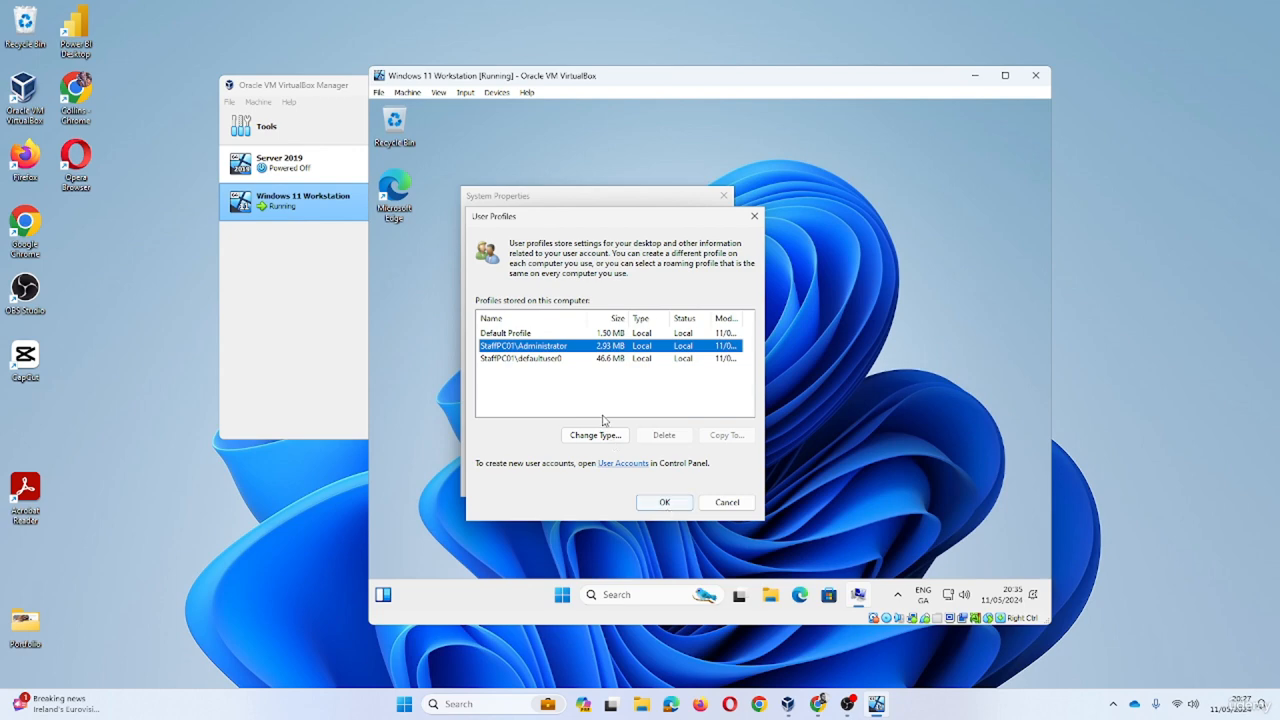
click(664, 502)
click(608, 488)
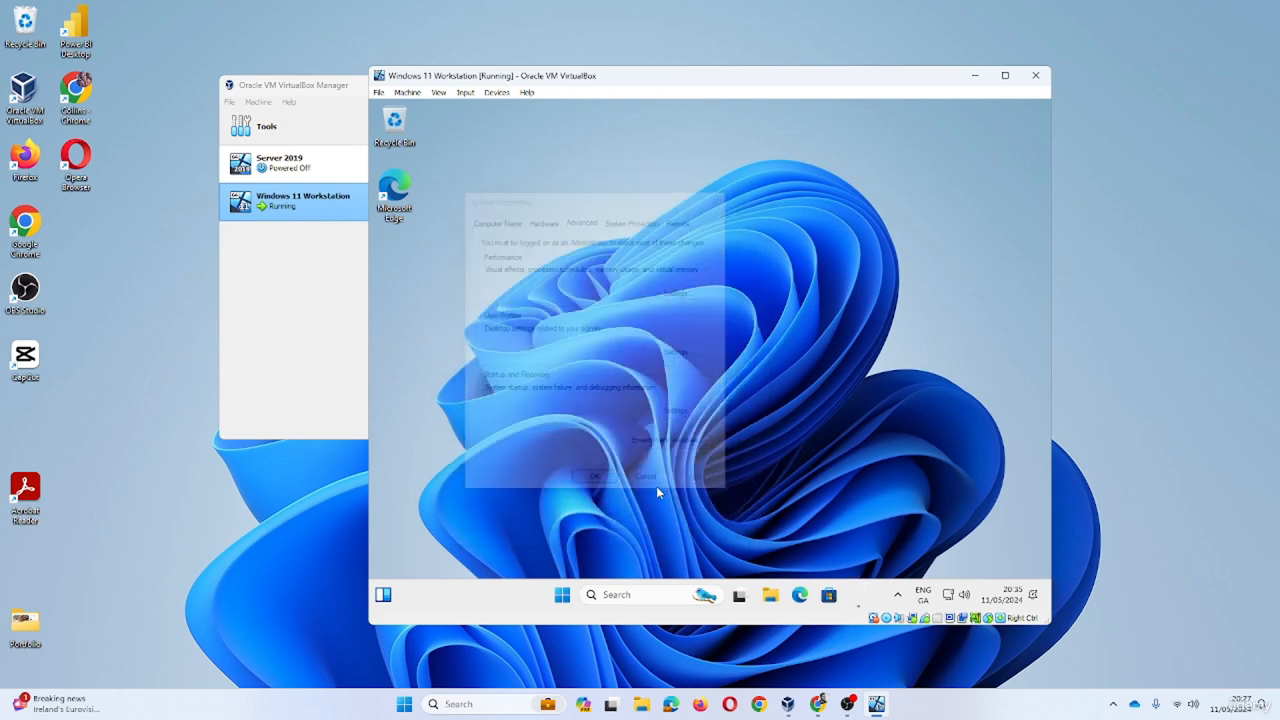
- Open Local Users and Groups with lu and delete the former local user's account, confirming the warnings
key(super+r)
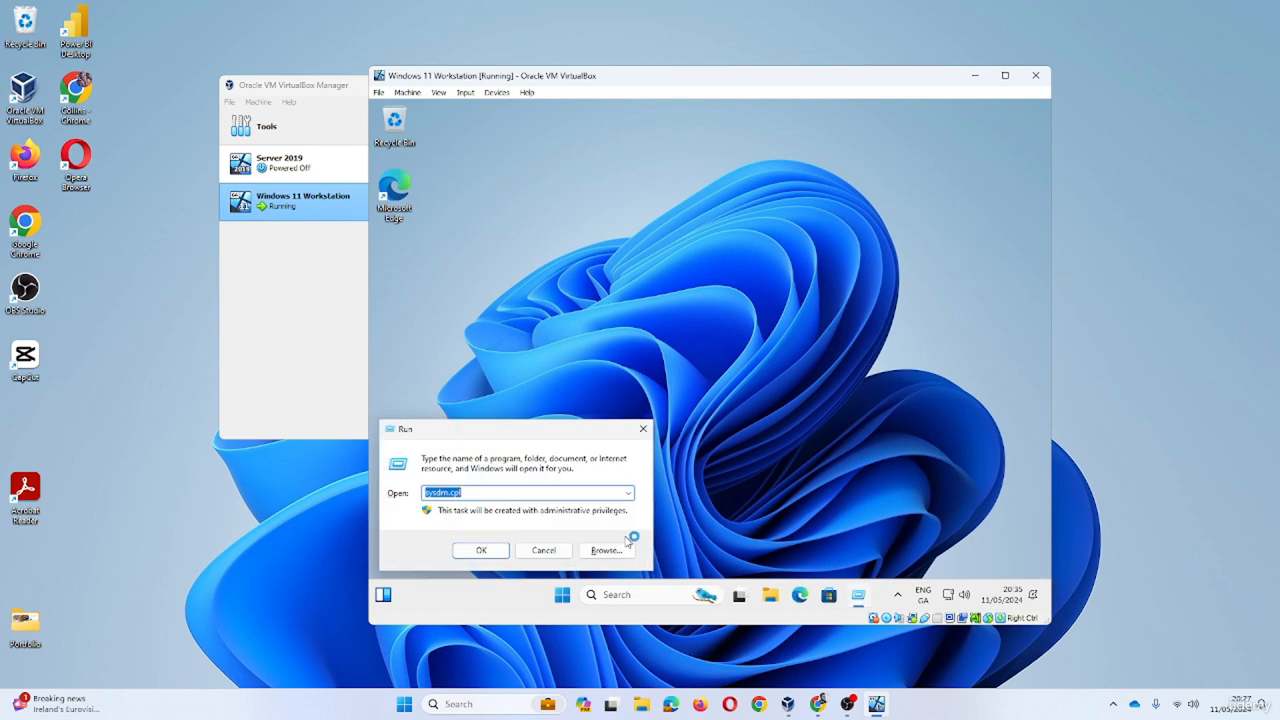
text(lusrmgr.msc)
key(Return)
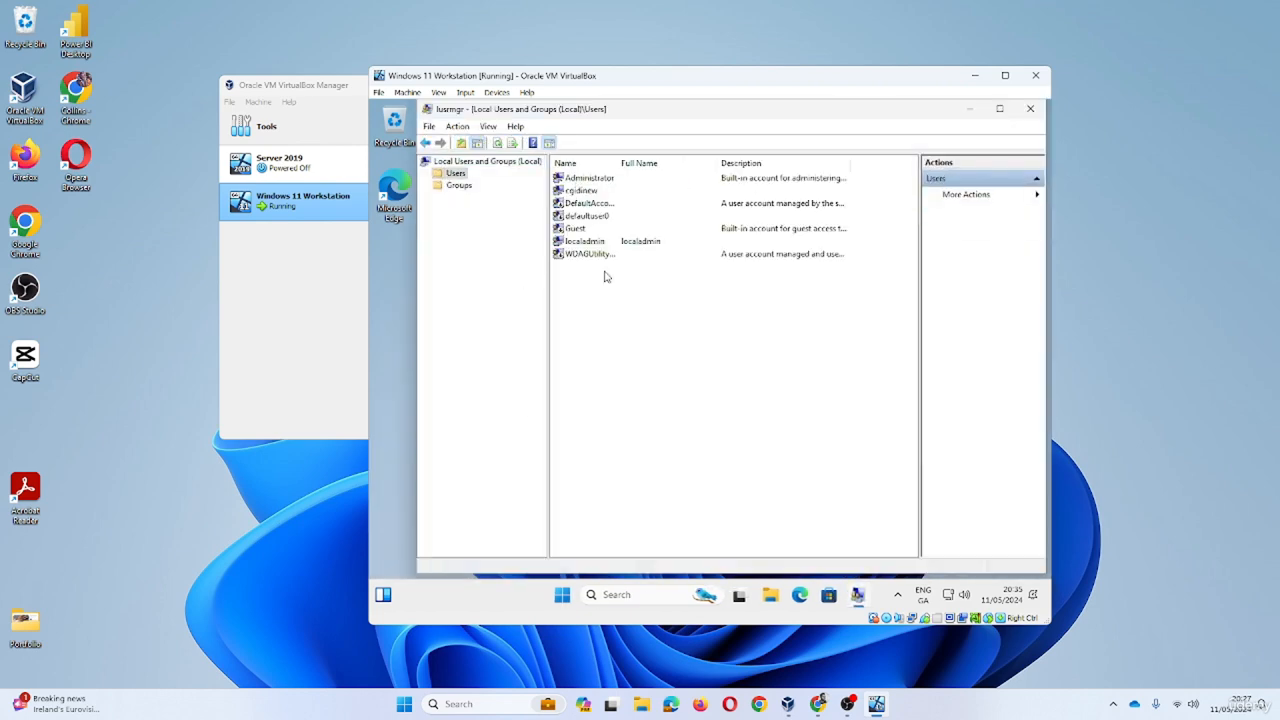
click(585, 191)
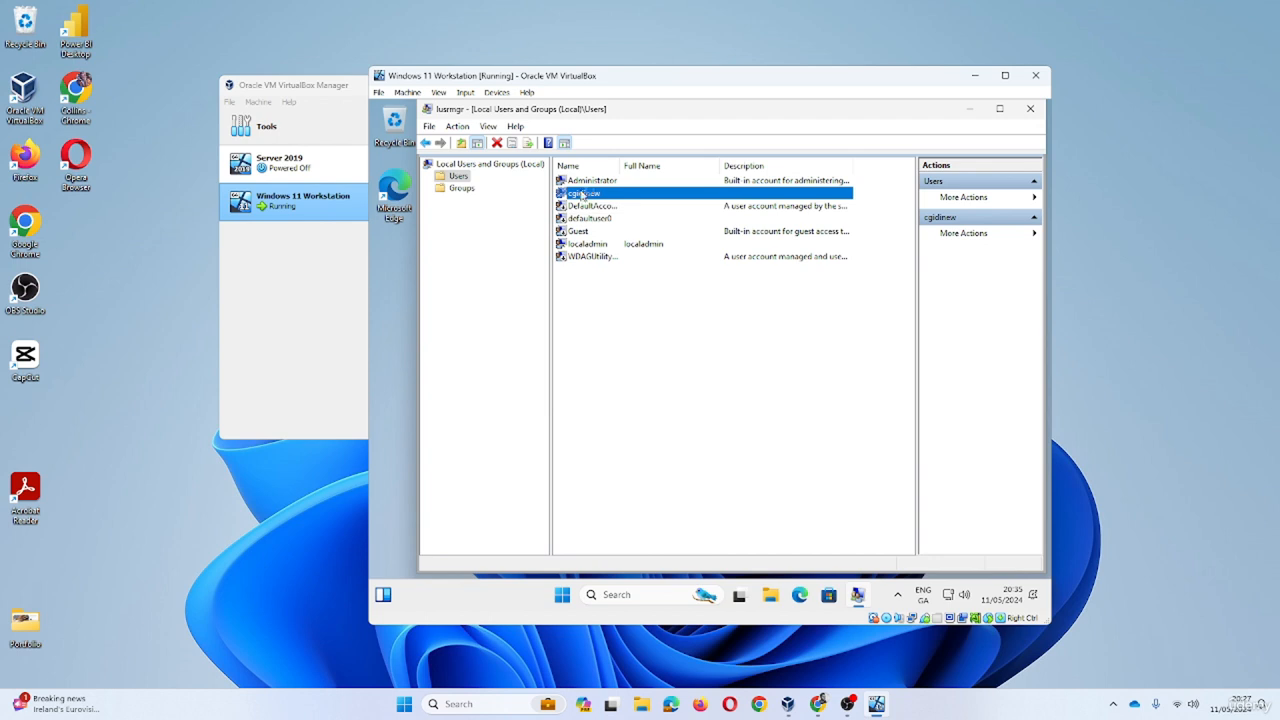
right_click(591, 192)
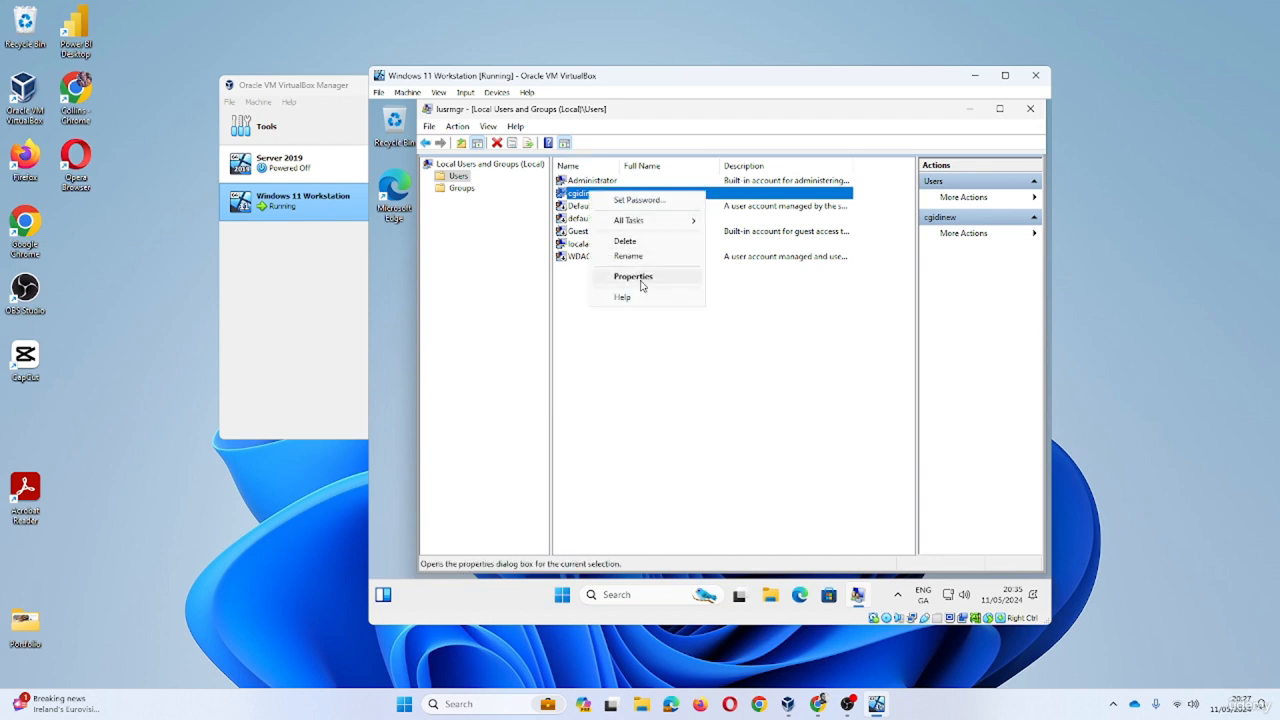
click(628, 241)
click(777, 391)
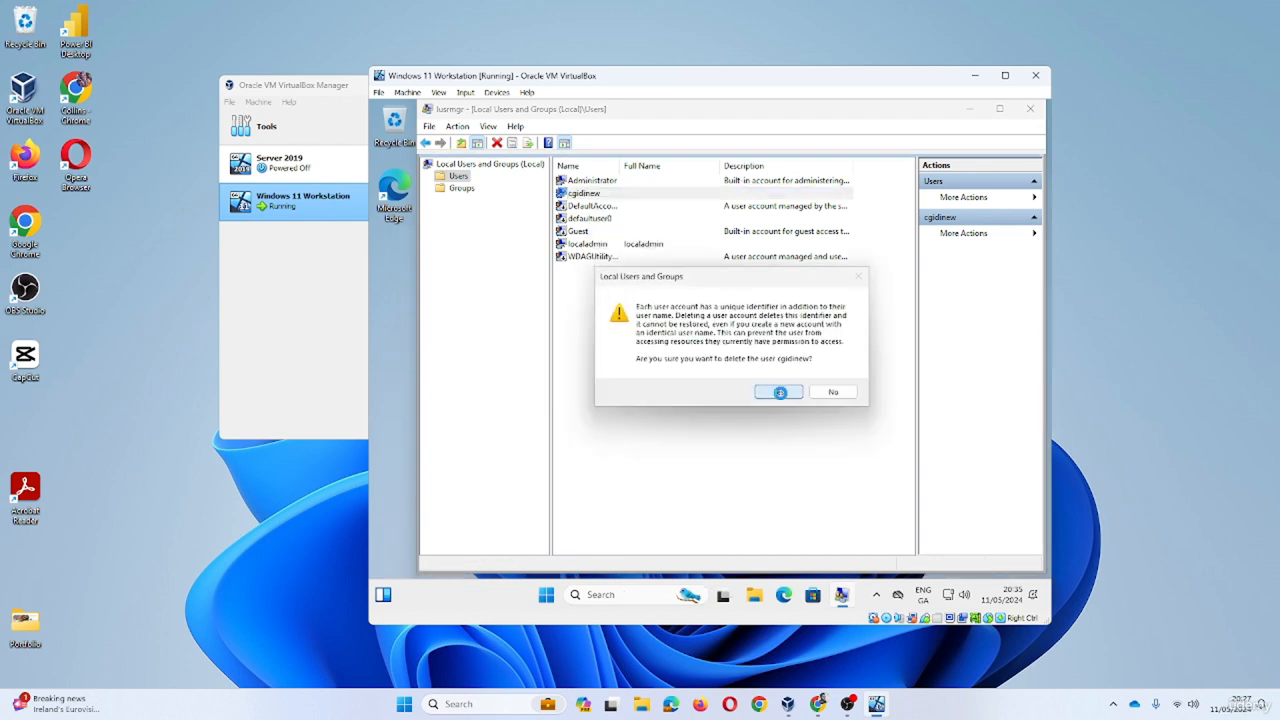
click(768, 381)
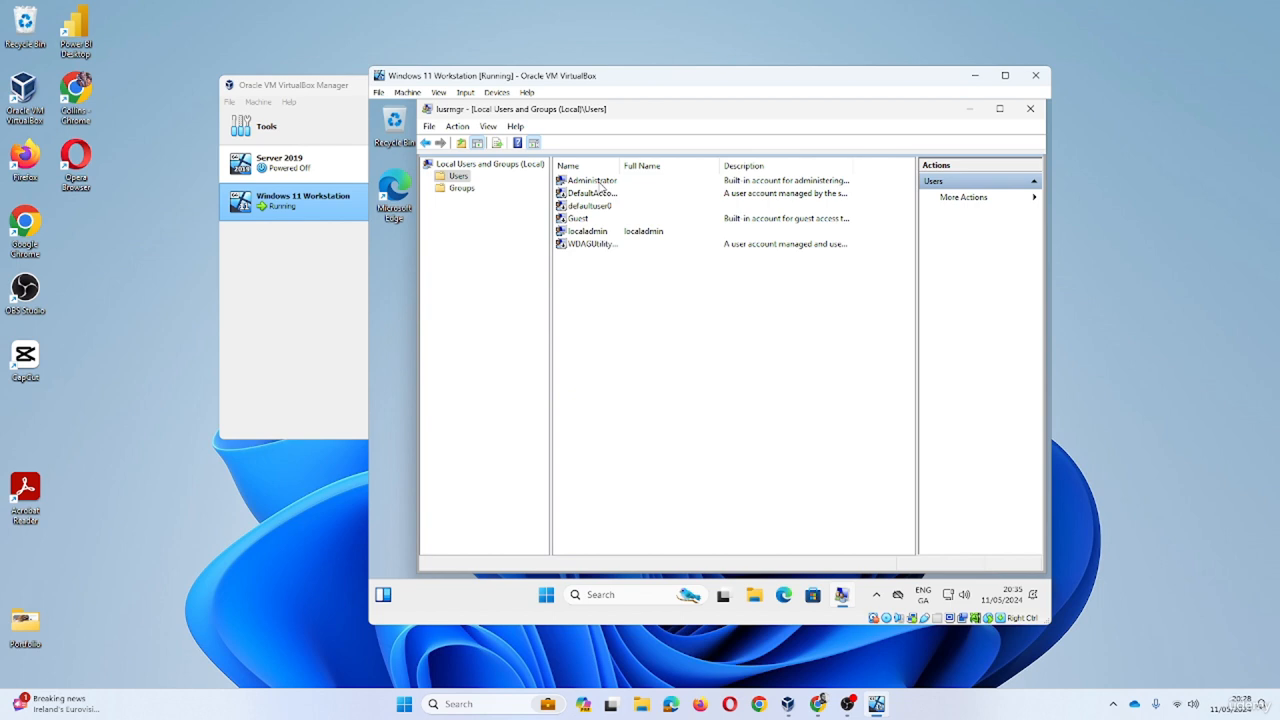
- Shorten the localadmin account's full name in its Properties and apply the change
right_click(601, 234)
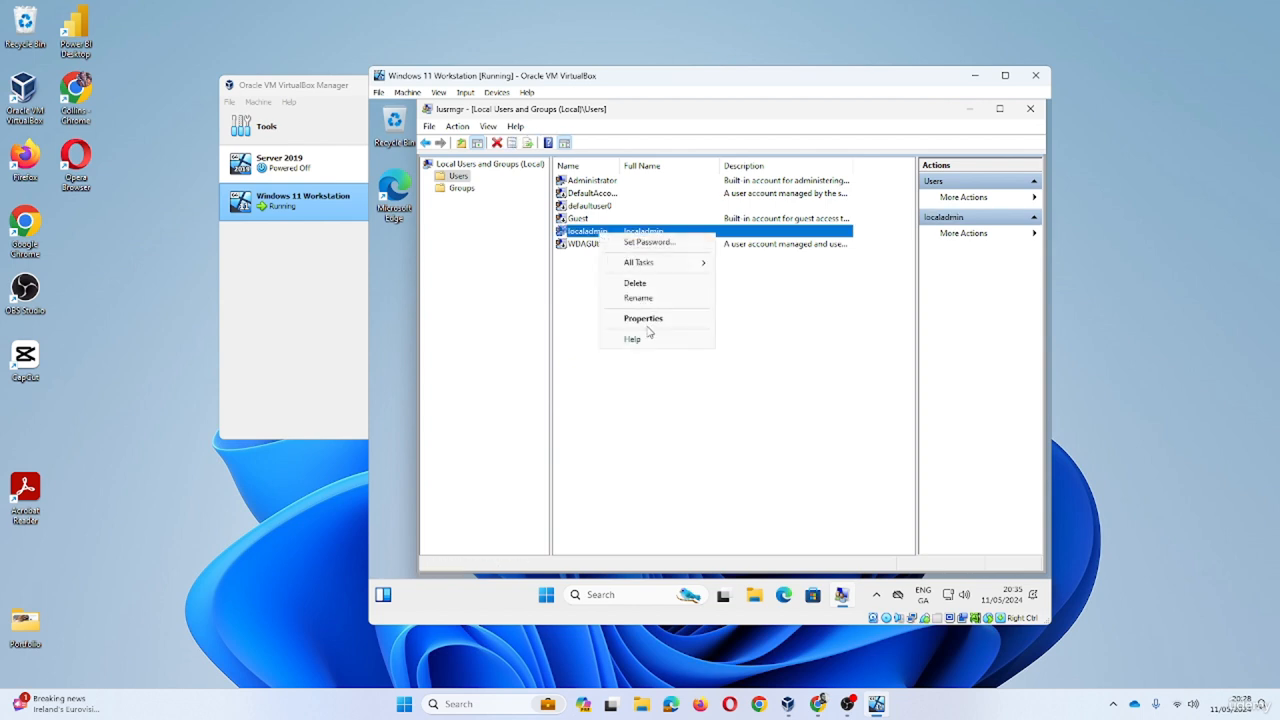
click(650, 326)
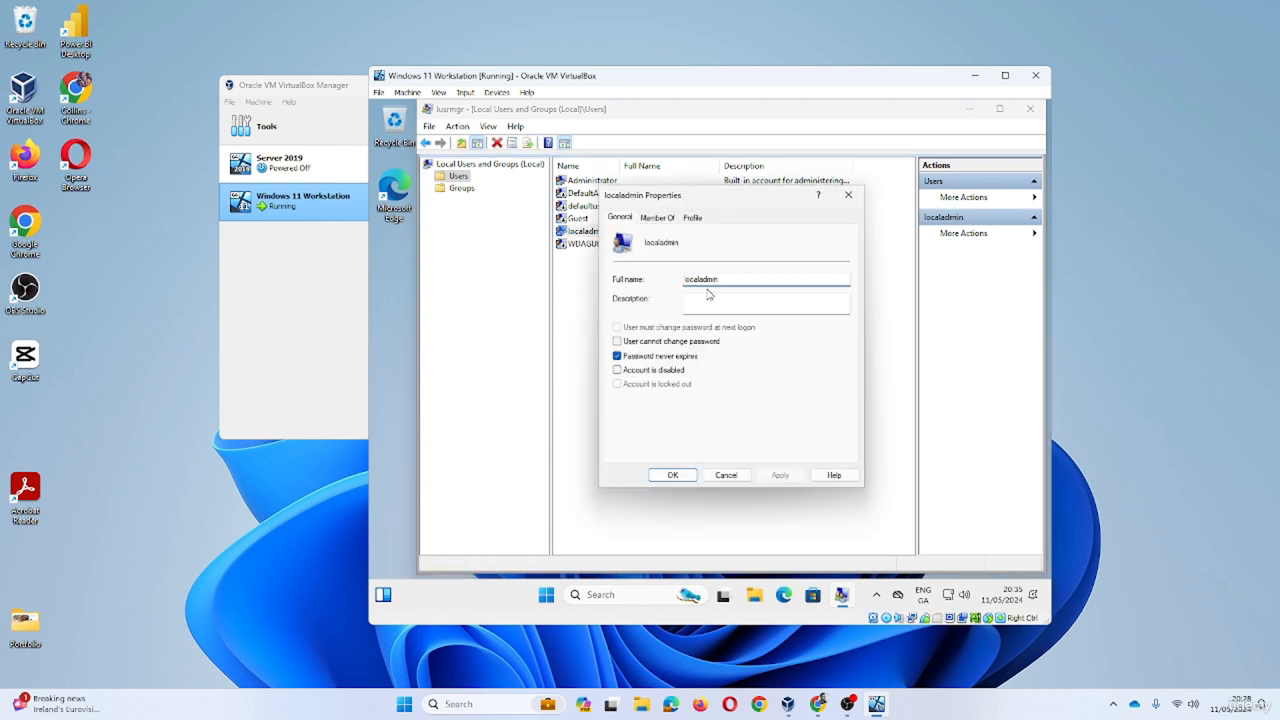
key(BackSpace)
key(BackSpace)
key(BackSpace)
key(BackSpace)
key(BackSpace)
click(779, 477)
click(675, 478)
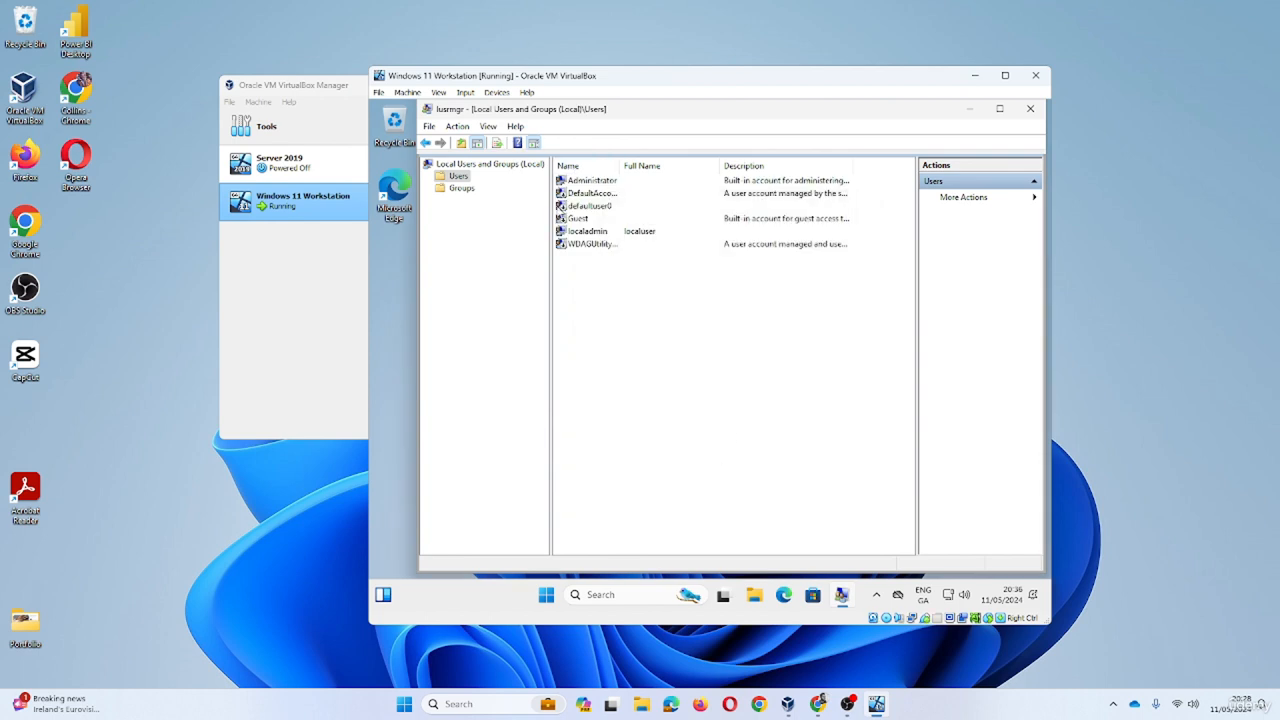
- Refresh the user list and review localadmin's General, Member Of and Profile tabs without saving
right_click(672, 325)
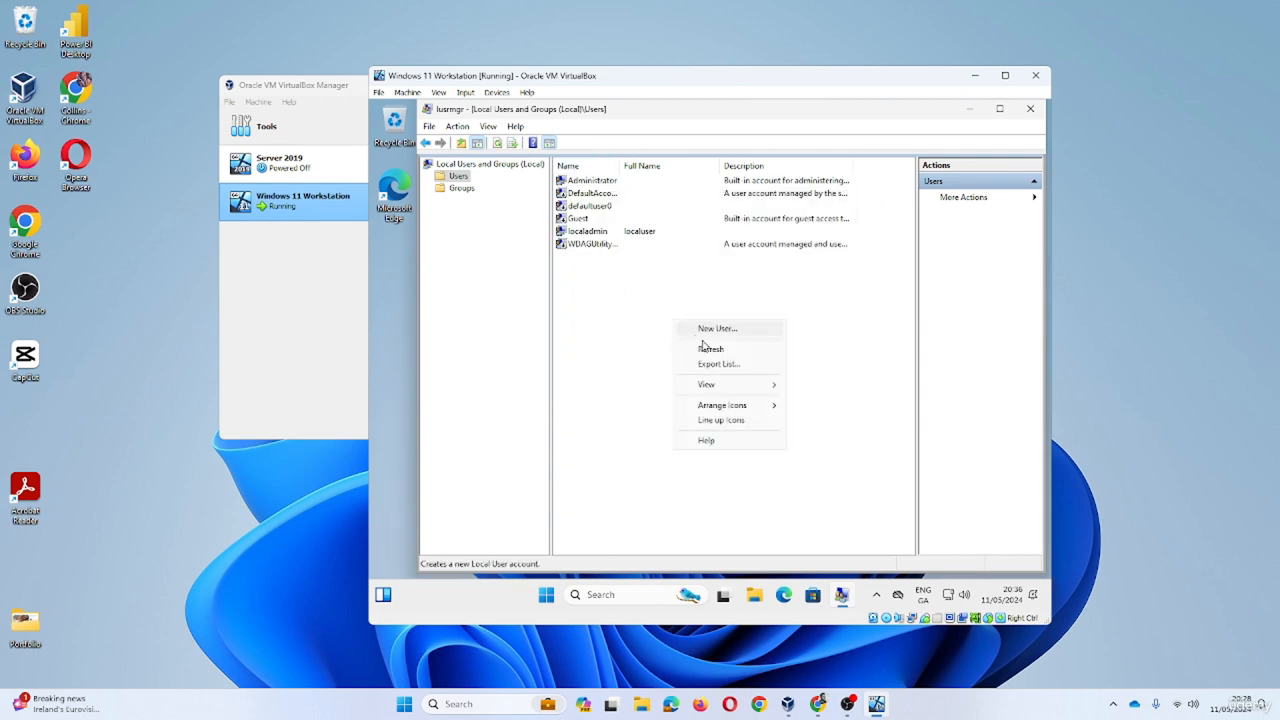
click(700, 351)
right_click(604, 269)
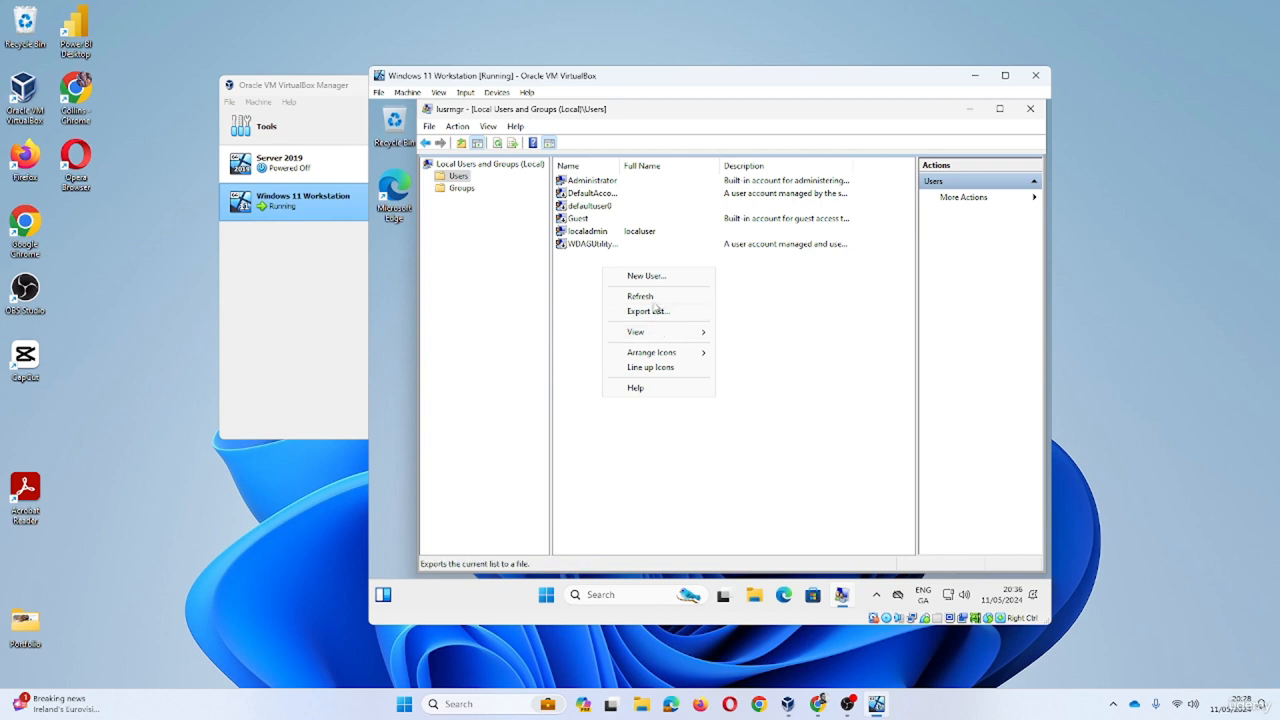
click(596, 232)
double_click(596, 232)
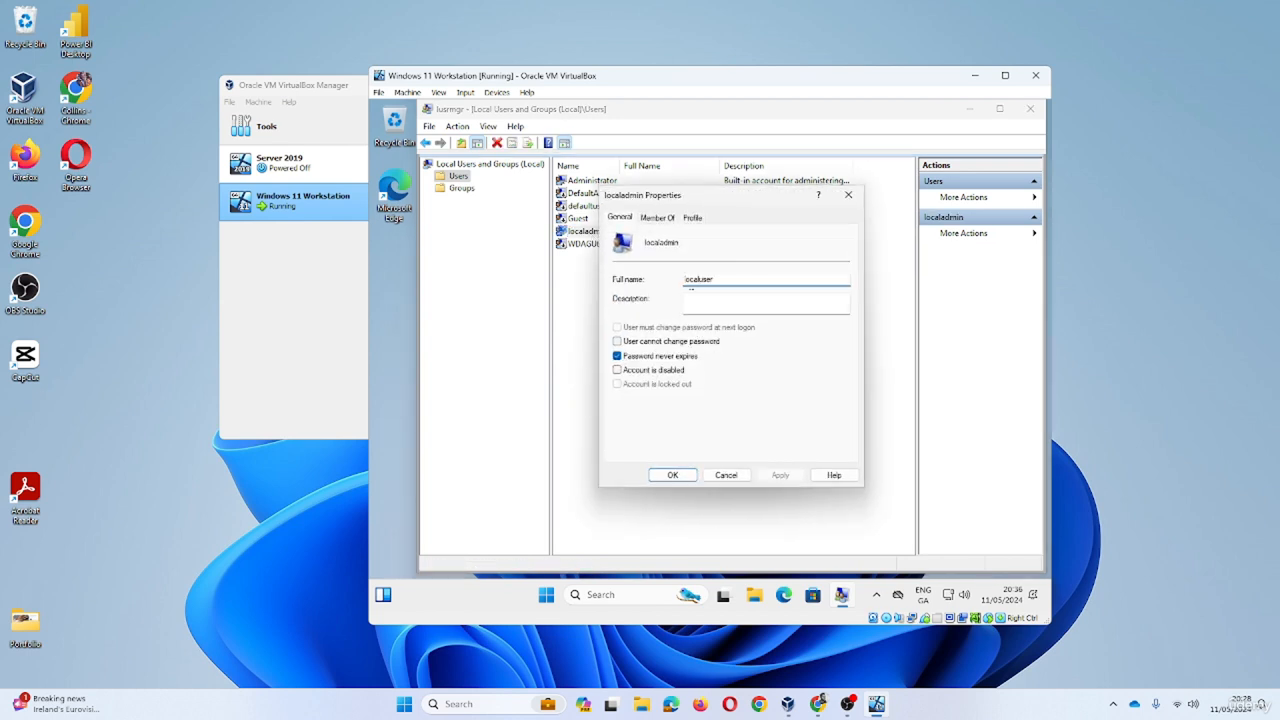
double_click(673, 245)
click(680, 248)
click(658, 218)
click(692, 218)
click(619, 217)
click(656, 218)
click(693, 218)
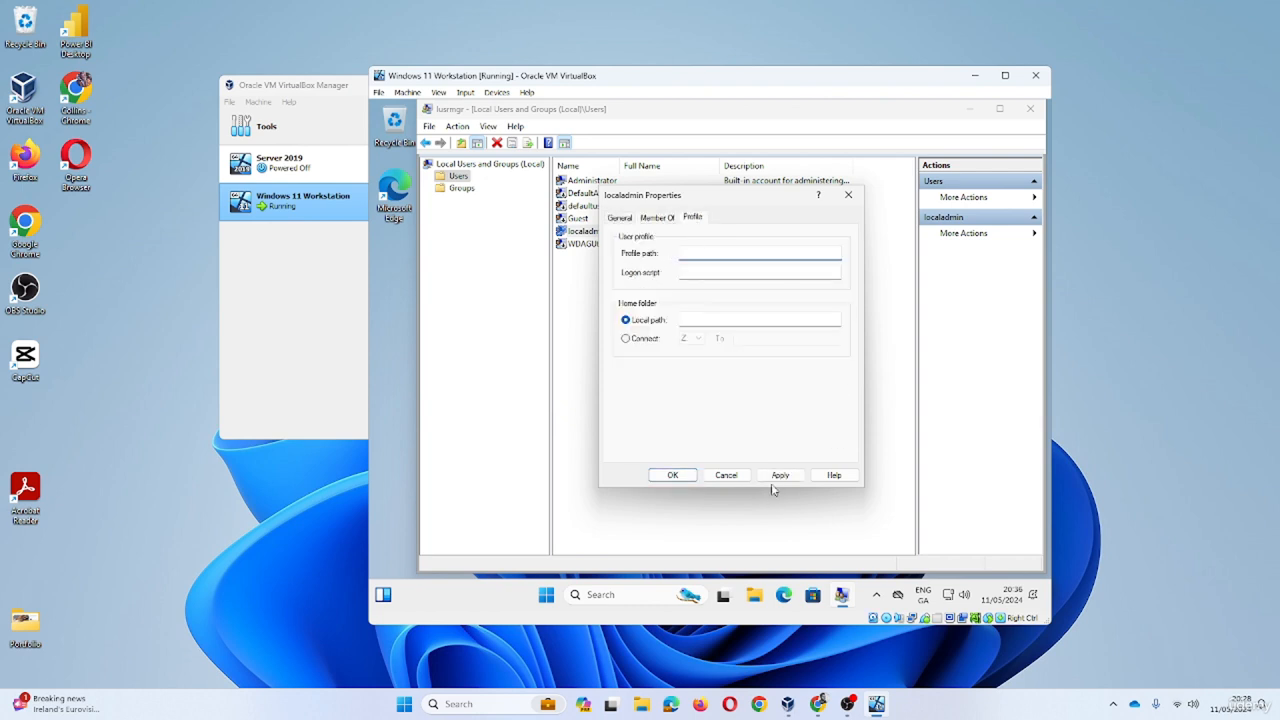
click(730, 476)
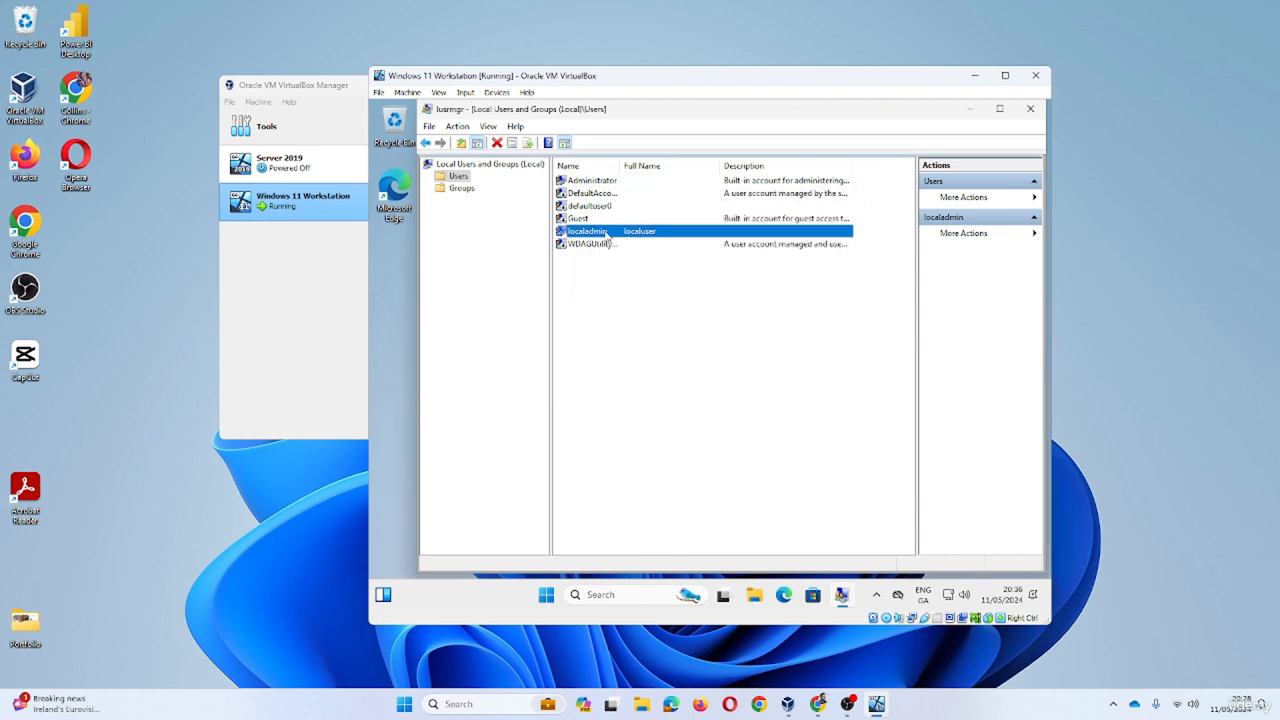
- Delete the localadmin account and confirm with Yes
right_click(606, 234)
click(655, 280)
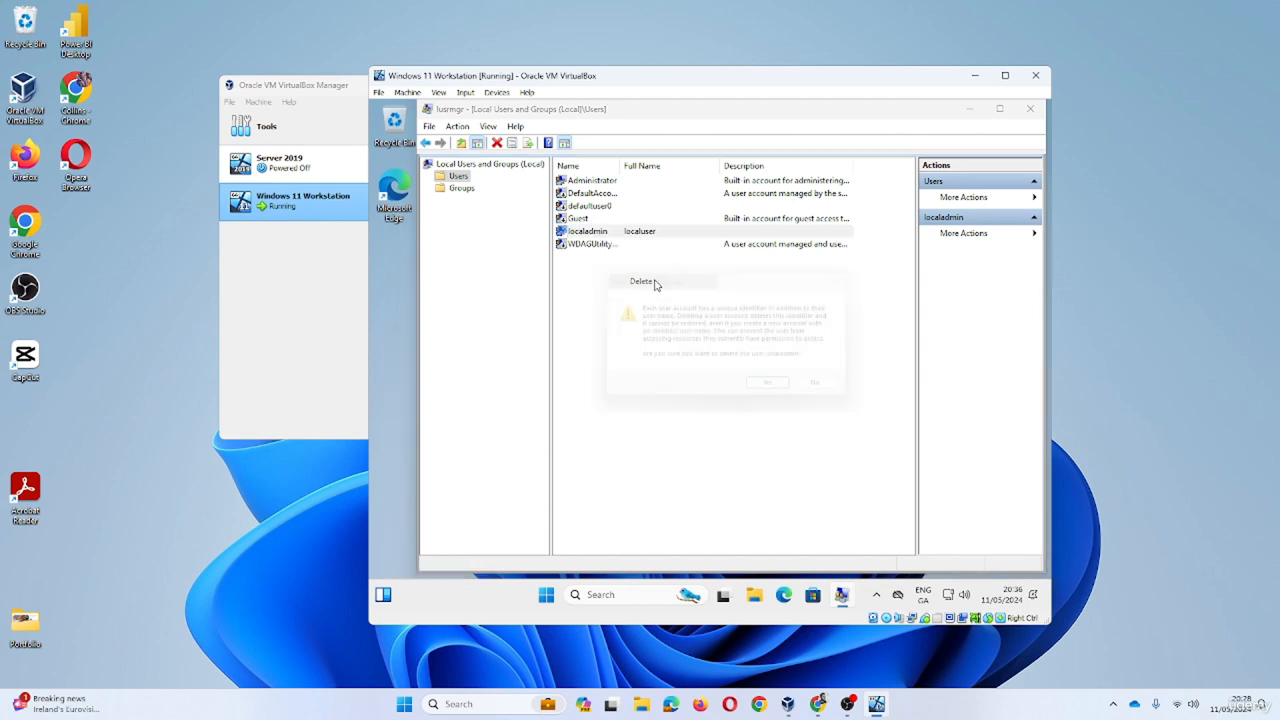
click(780, 393)
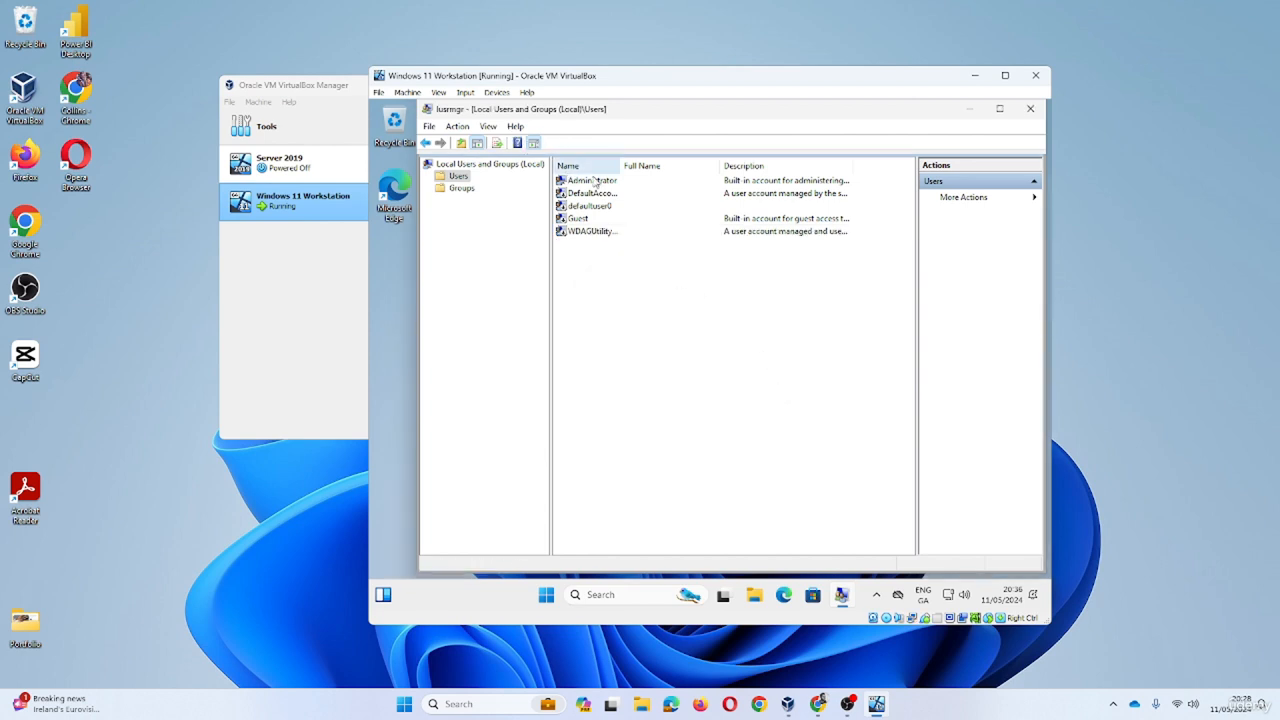
- Create user localuser with a never-expiring password and no forced change at next logon
right_click(466, 178)
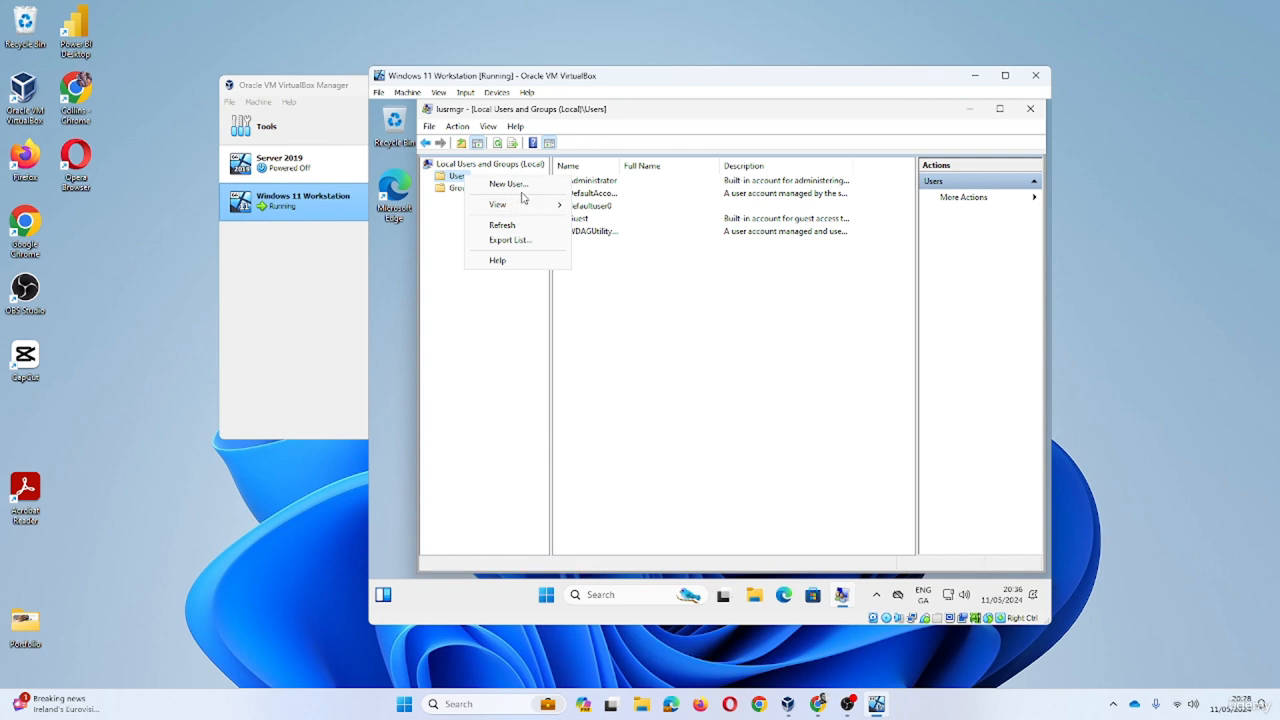
click(514, 194)
text(c)
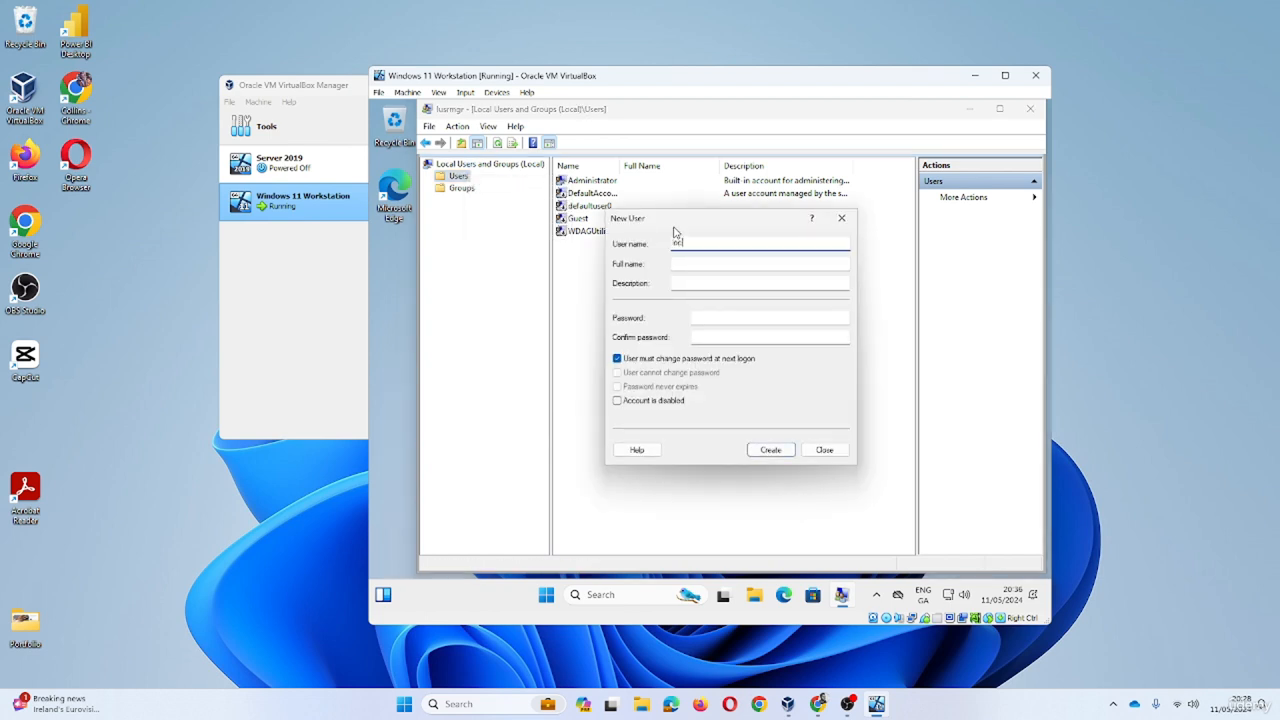
text(caluser)
click(617, 358)
click(617, 386)
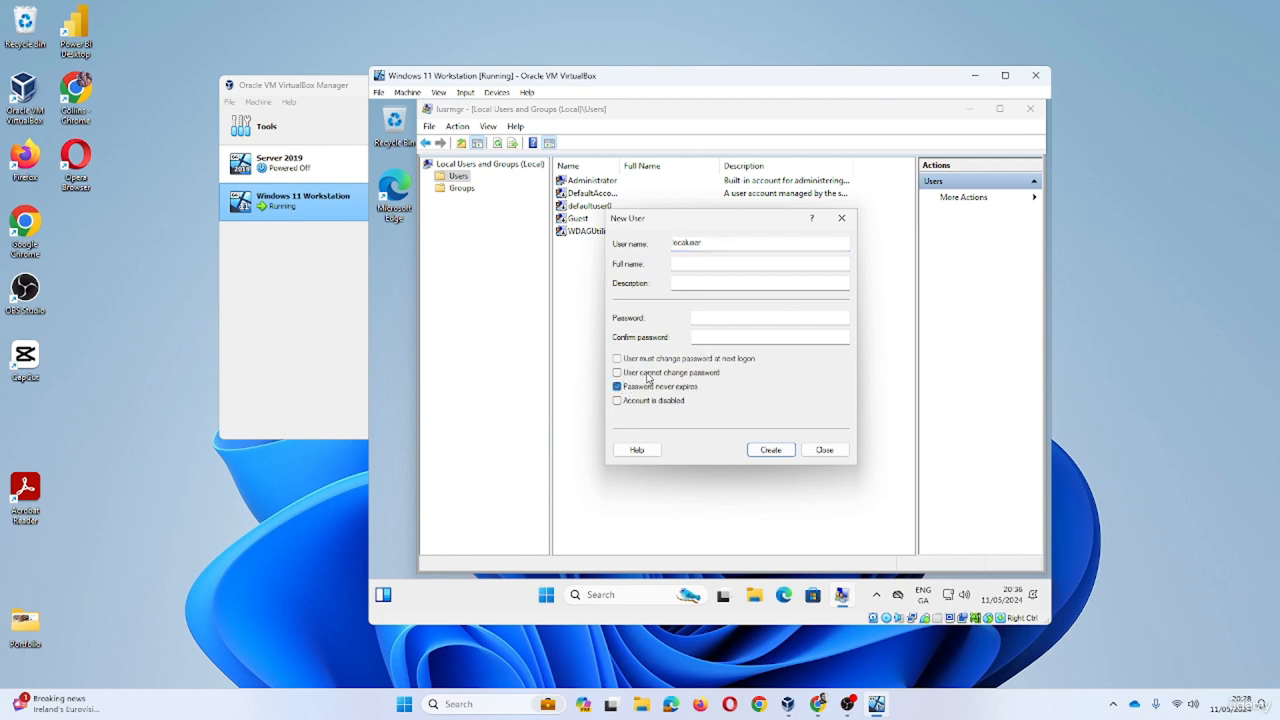
click(760, 317)
text(•••••)
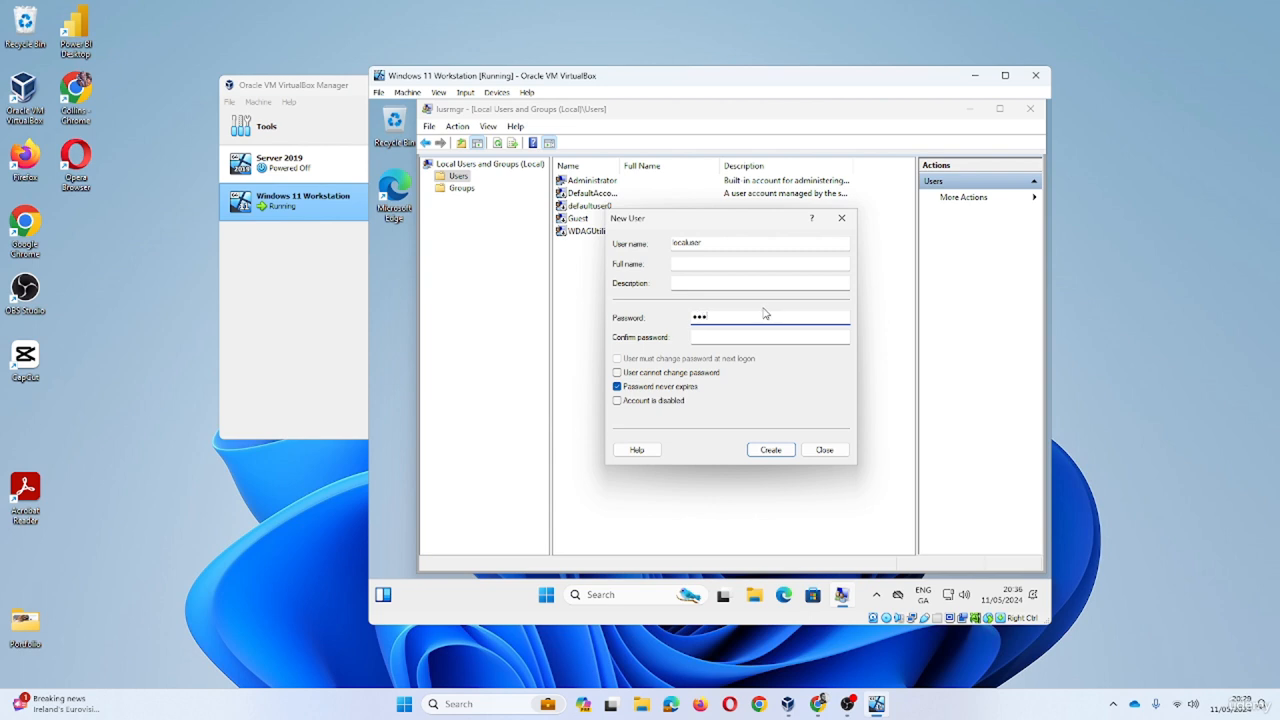
text(•)
key(Tab)
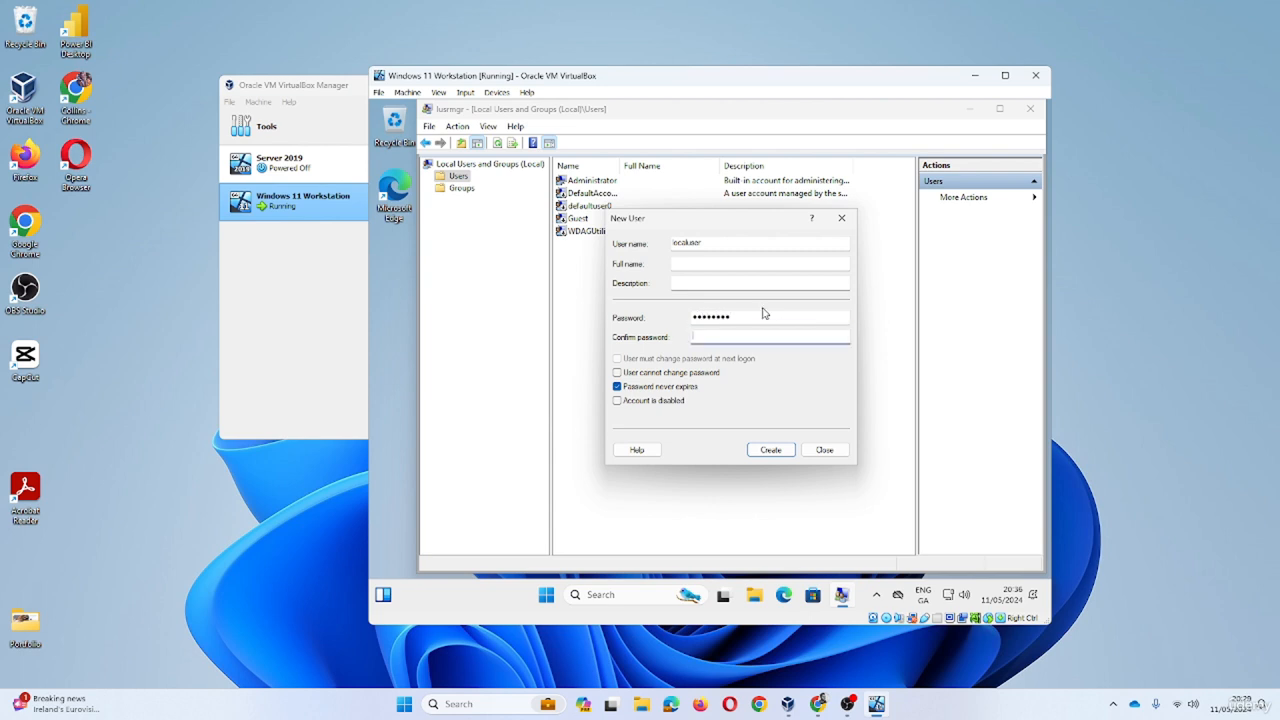
text(••••••••)
click(778, 449)
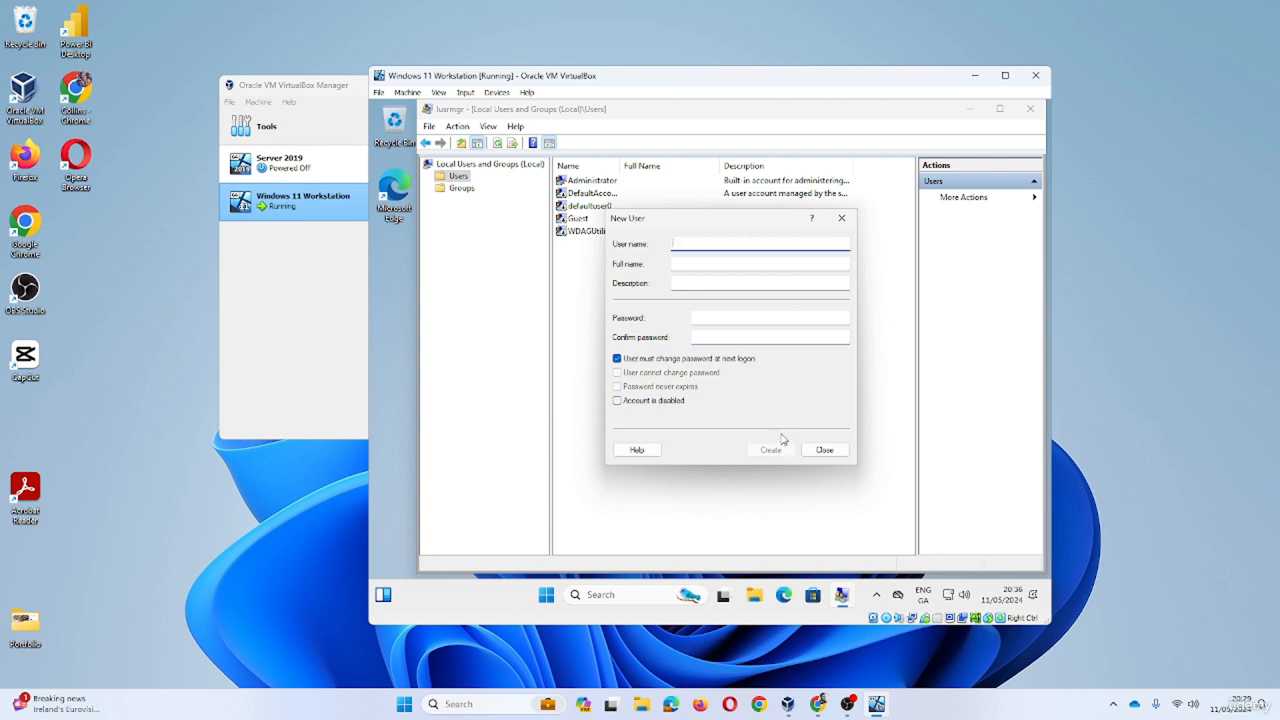
click(822, 450)
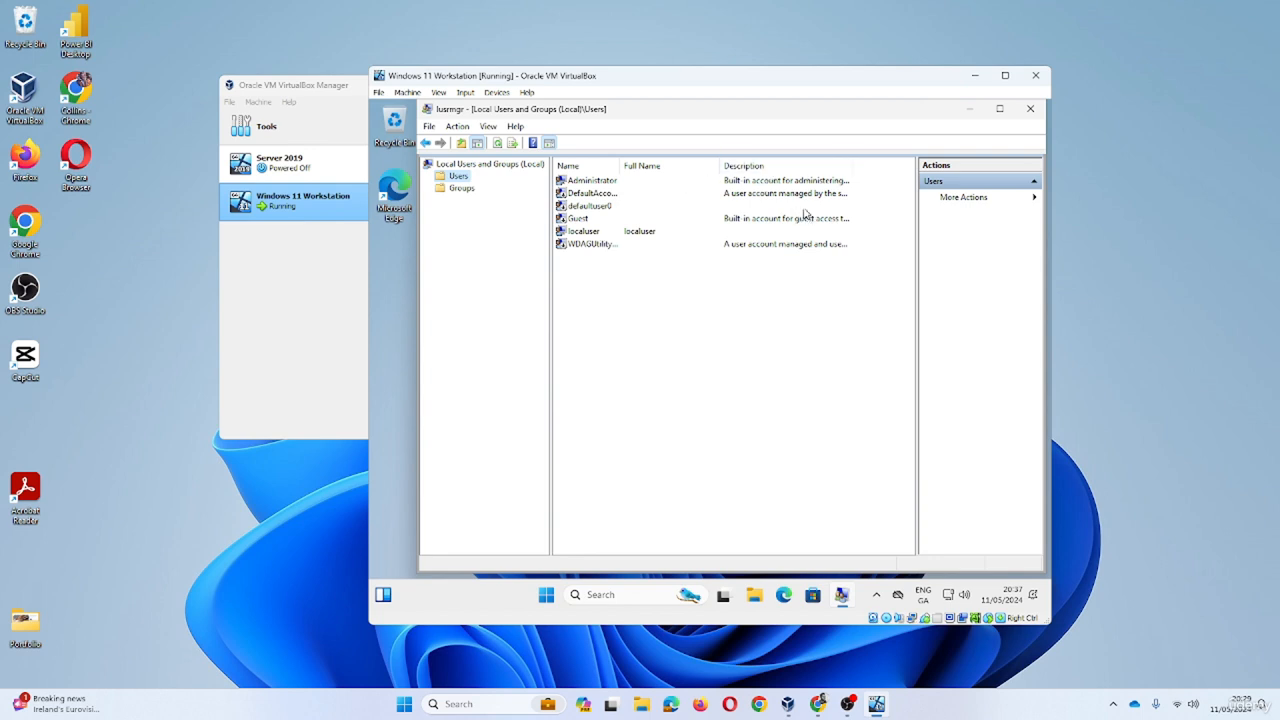
- Close Local Users and Groups, open Settings > Windows Update, then switch to VirtualBox Manager
click(1030, 108)
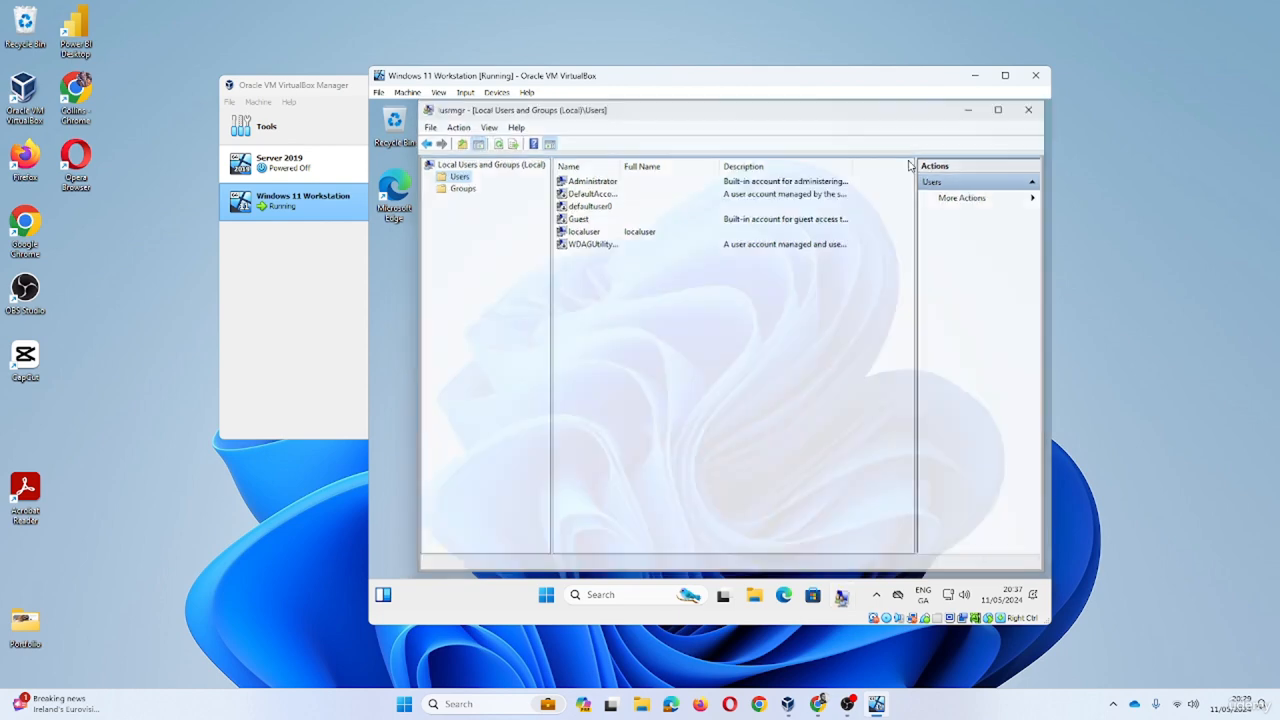
click(575, 594)
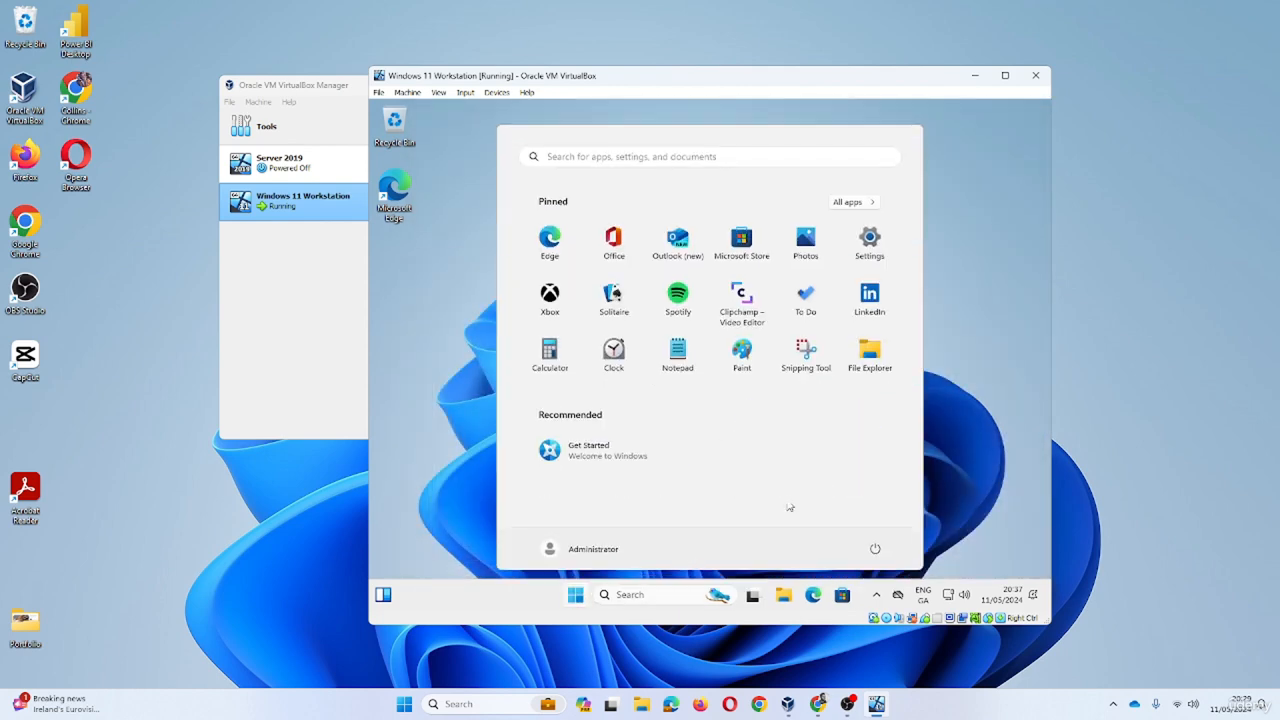
click(872, 246)
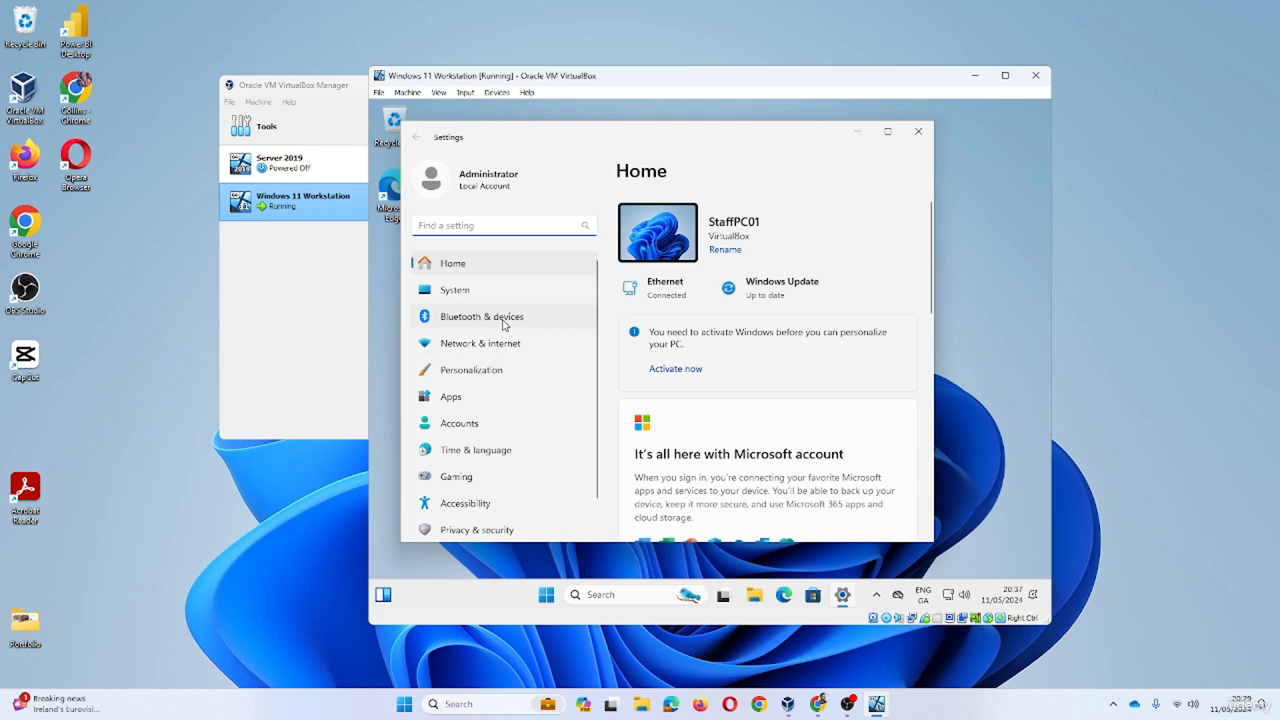
scroll(505, 480, down, 1)
click(476, 524)
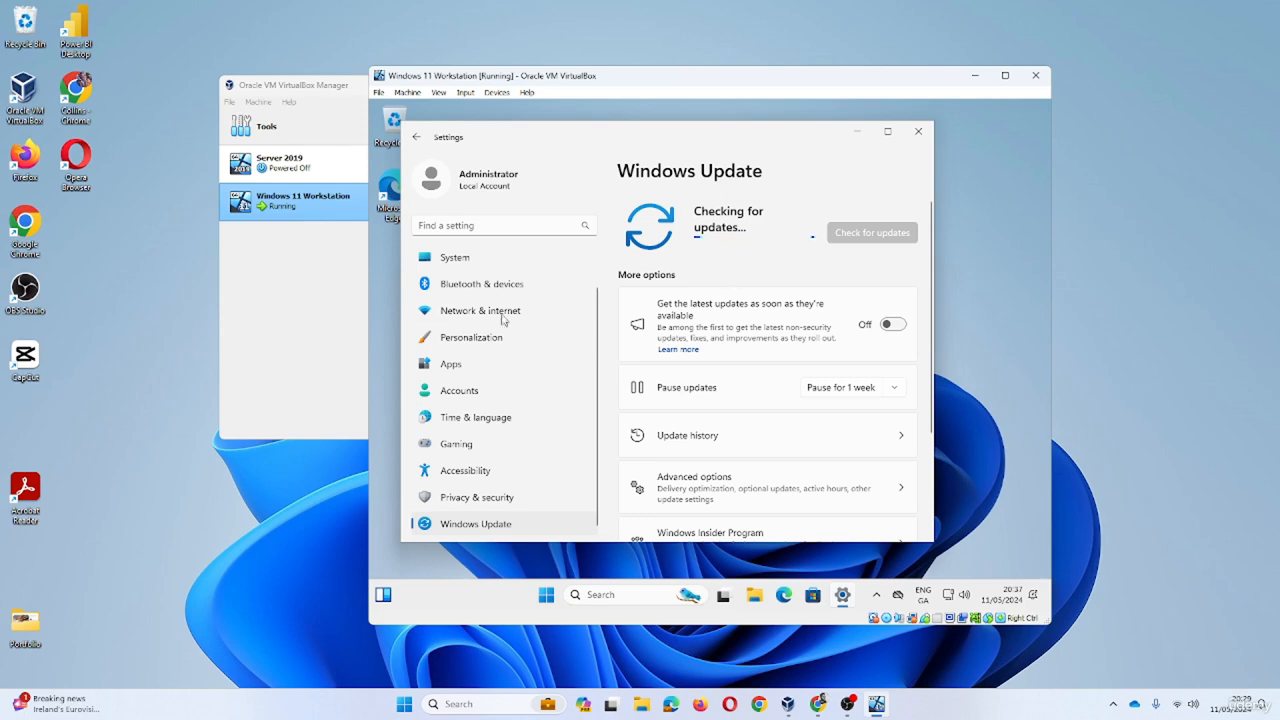
click(288, 283)
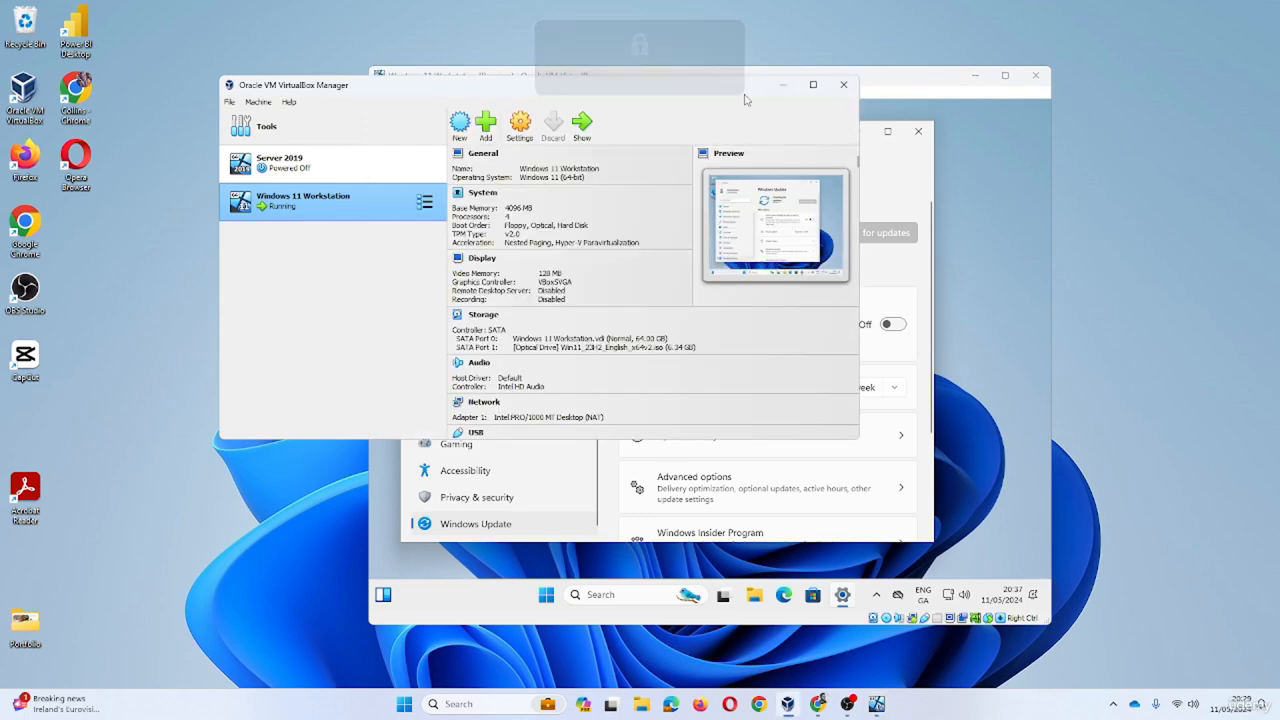
- Move the Manager window over the VM and select the Server 2019 machine
drag(743, 86, 918, 168)
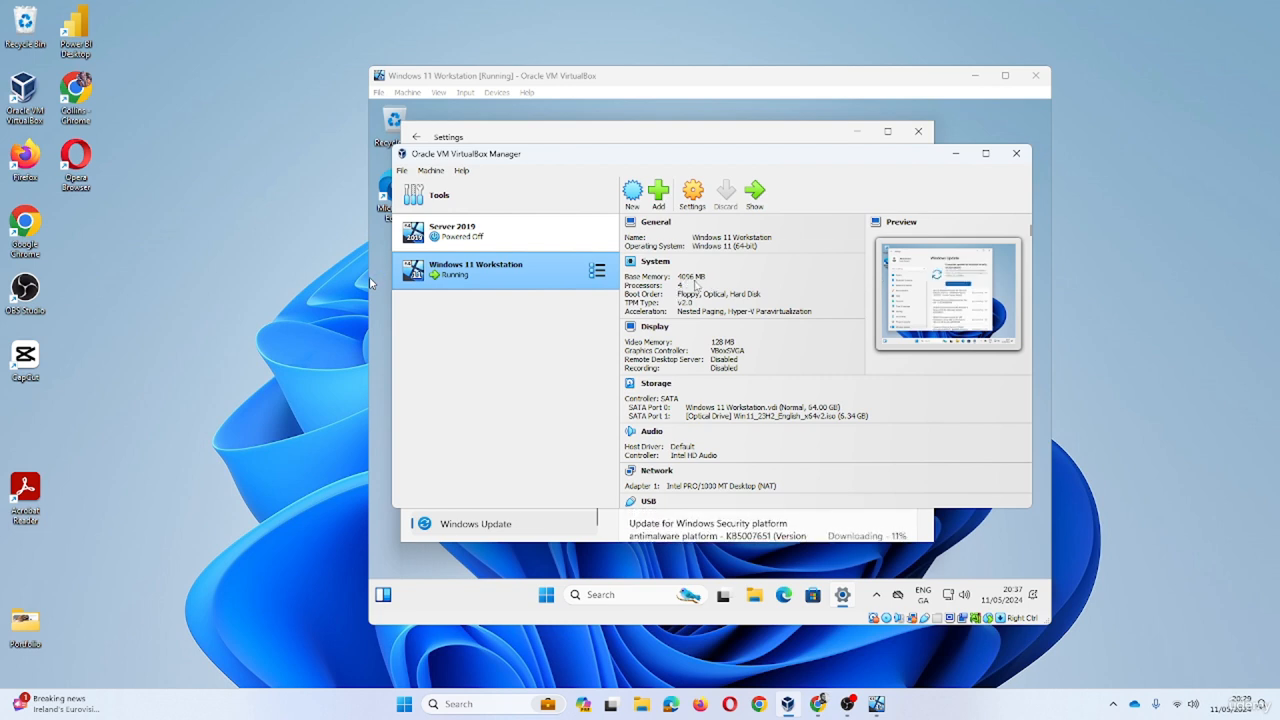
click(510, 247)
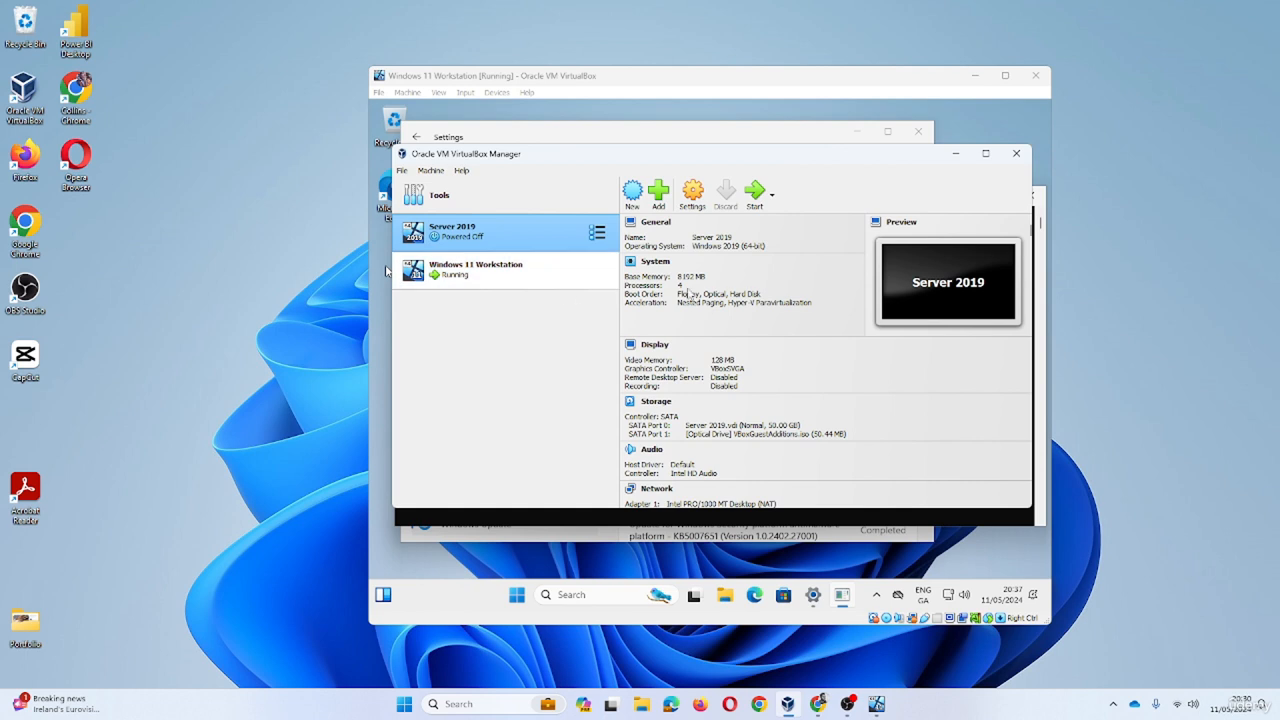
- Select Windows 11 Workstation in the Manager, then bring the VM window back to the front
click(527, 280)
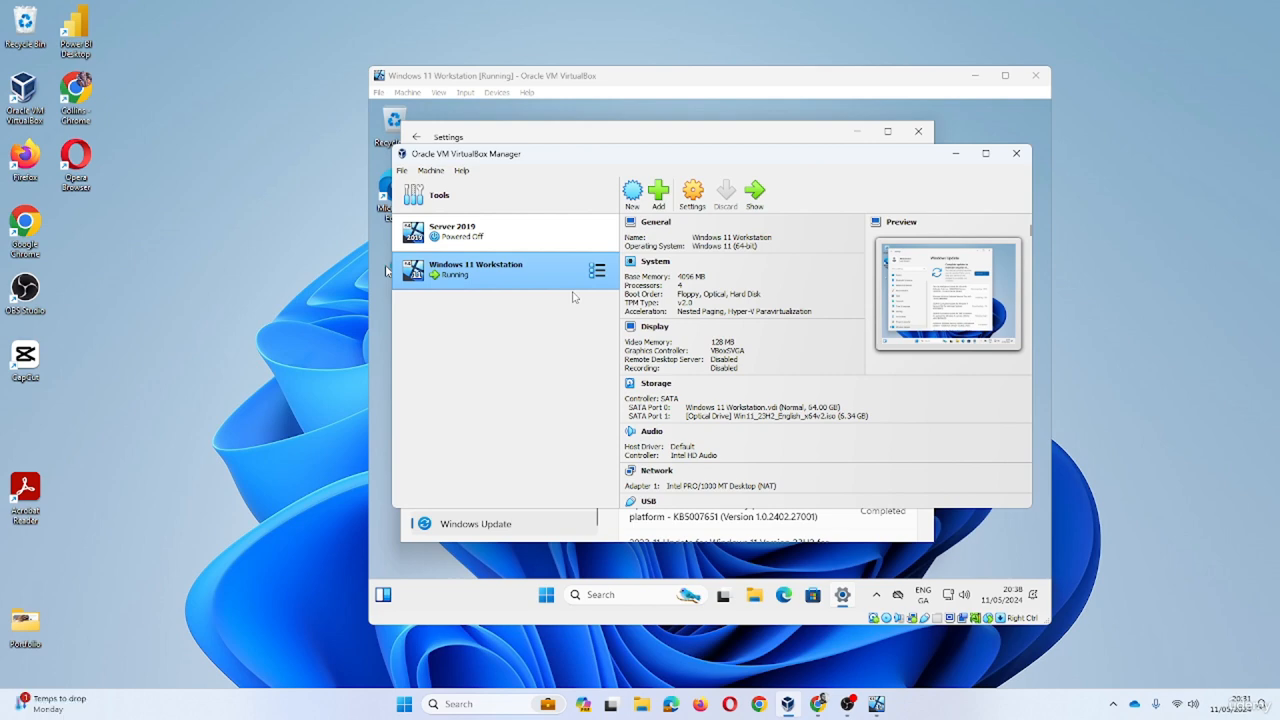
click(955, 153)
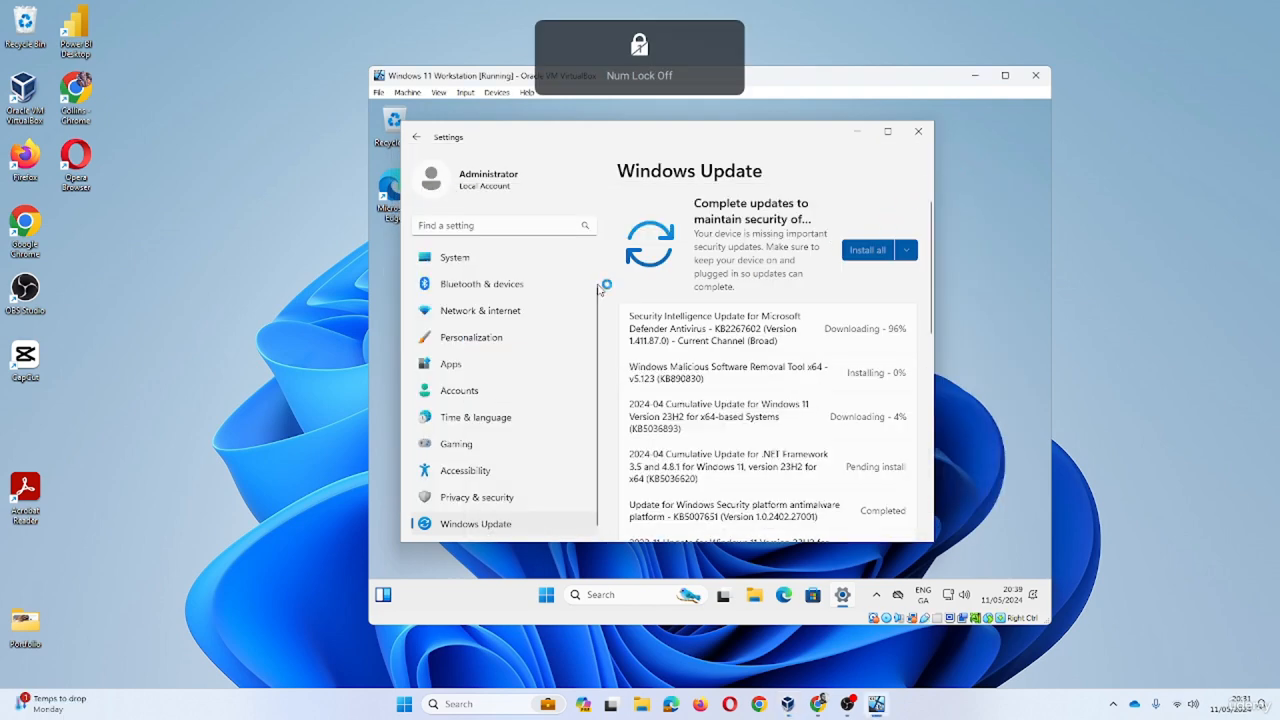